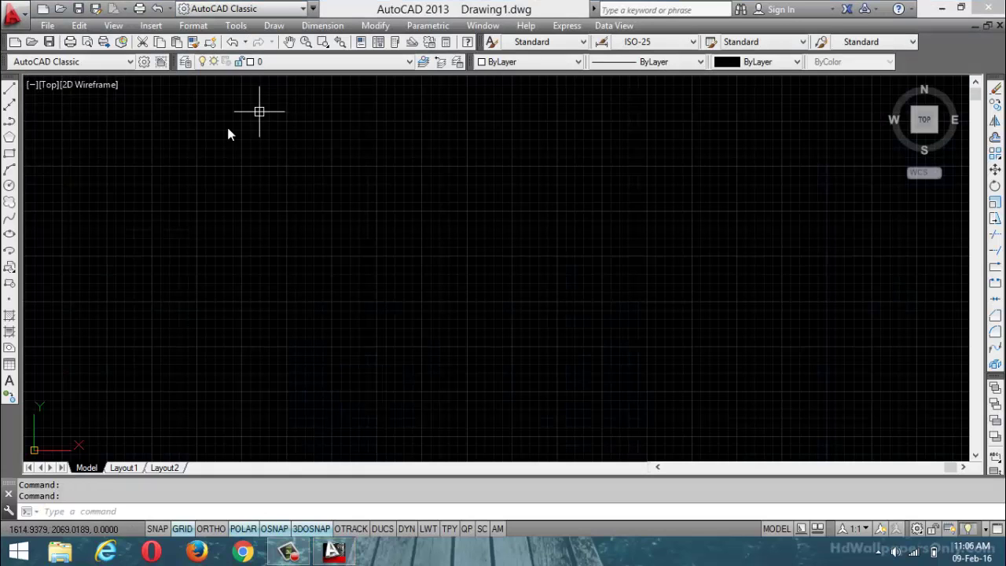
pyautogui.scroll(-2, 314, 224)
pyautogui.scroll(2, 144, 309)
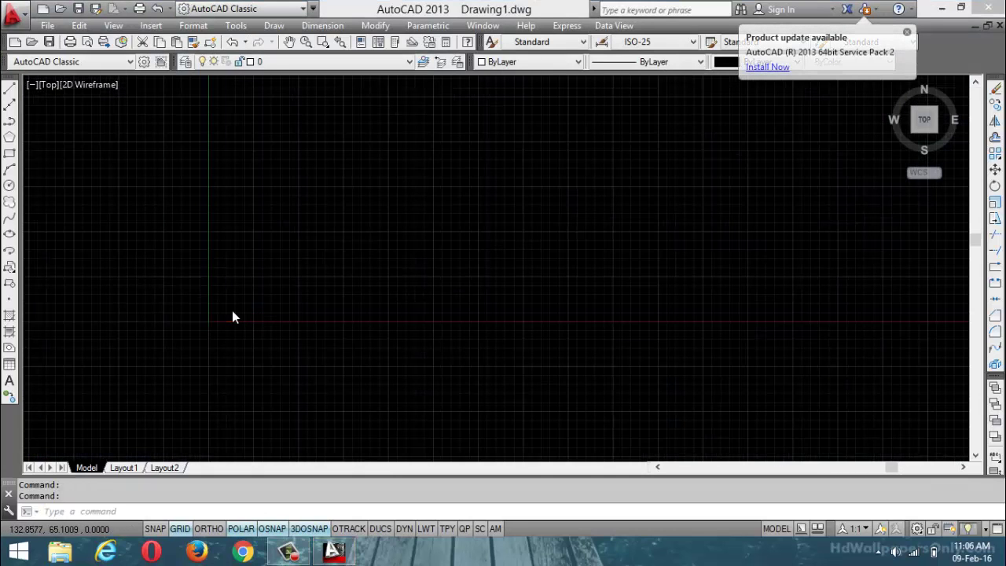
pyautogui.scroll(4, 231, 311)
pyautogui.click(181, 32)
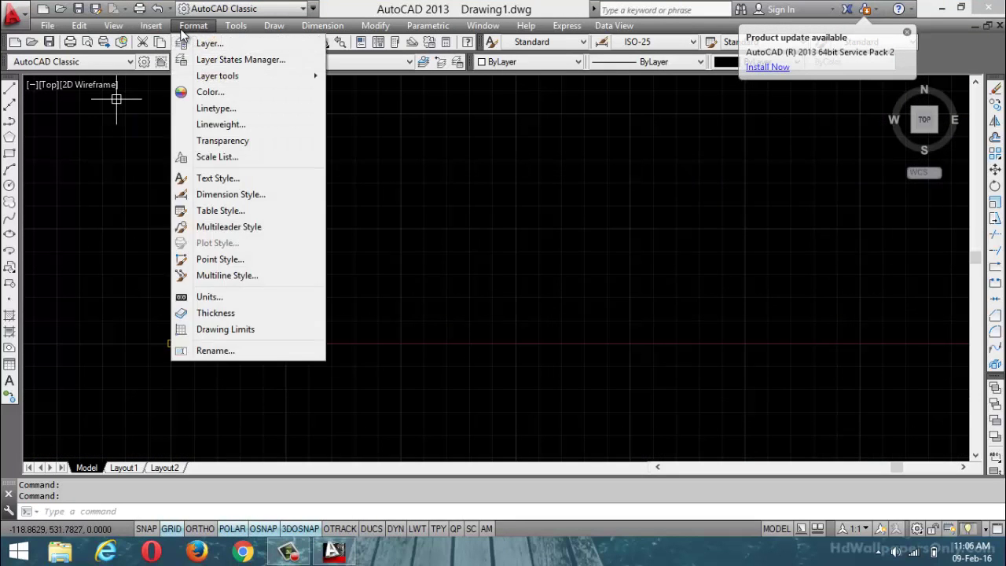
pyautogui.moveTo(240, 29)
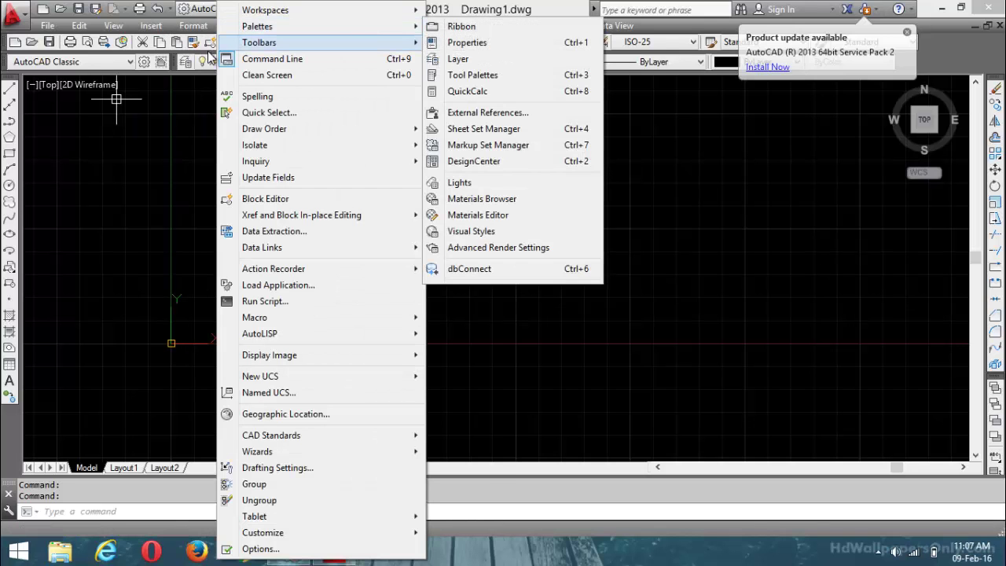
pyautogui.click(208, 133)
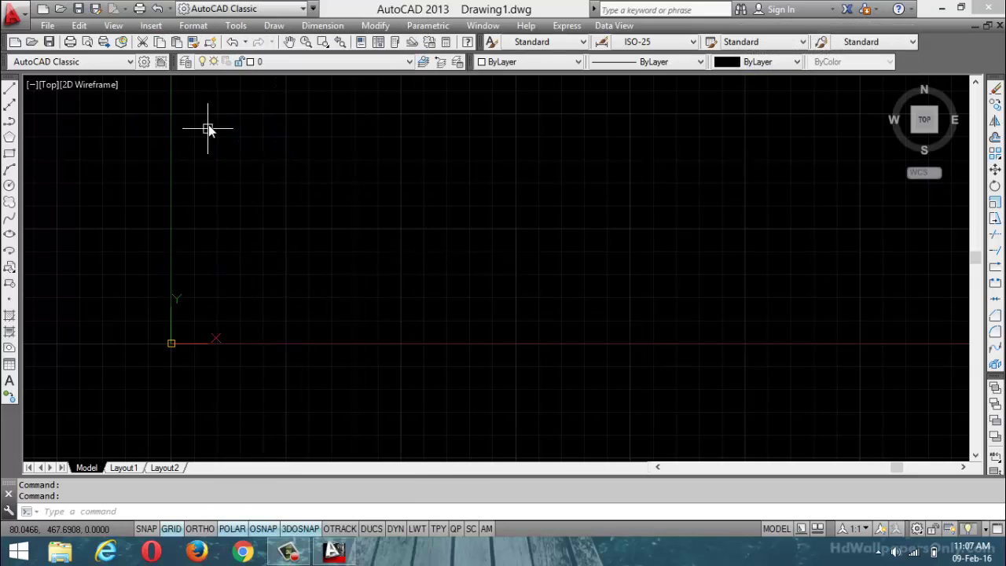
pyautogui.click(236, 26)
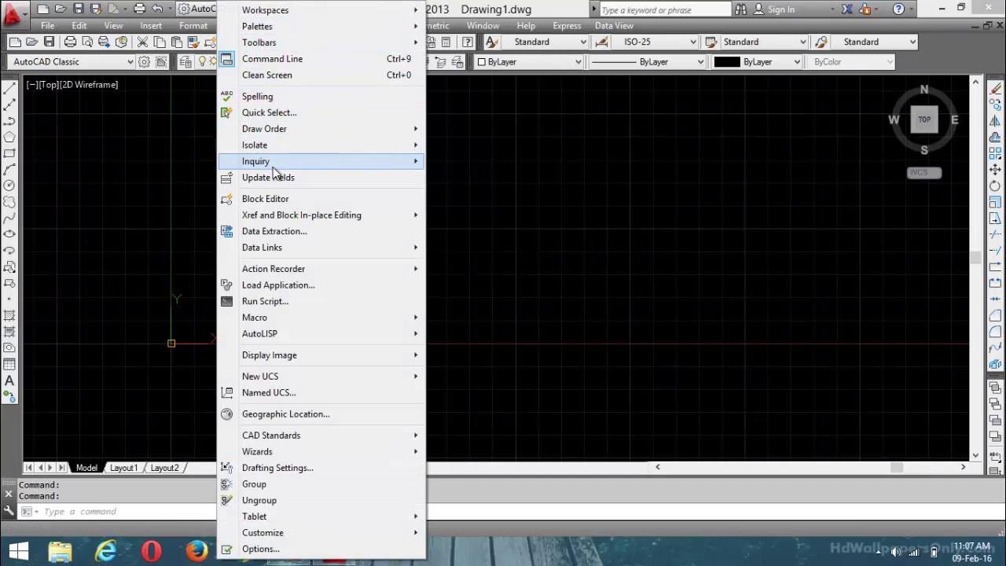
pyautogui.moveTo(273, 165)
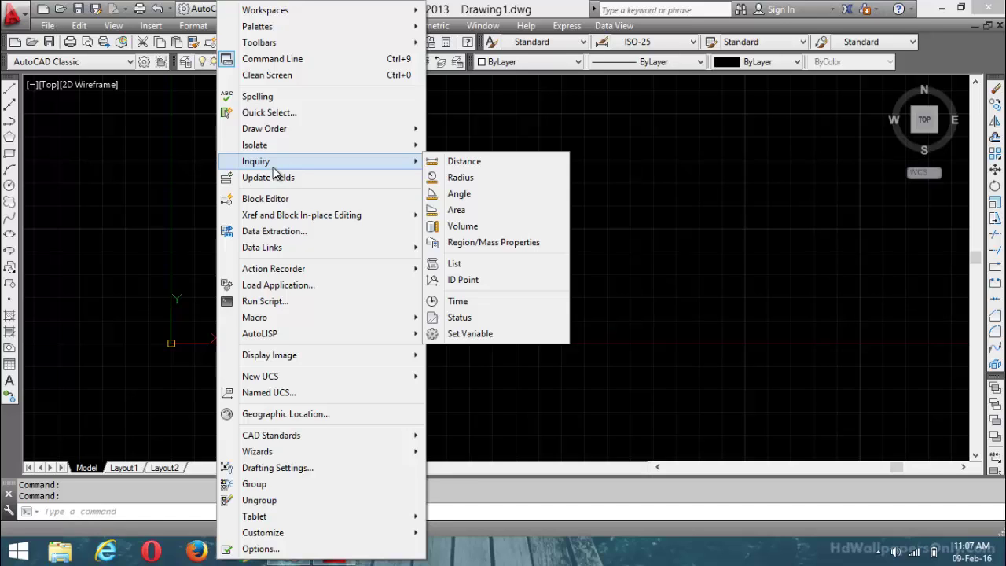
pyautogui.press('Escape')
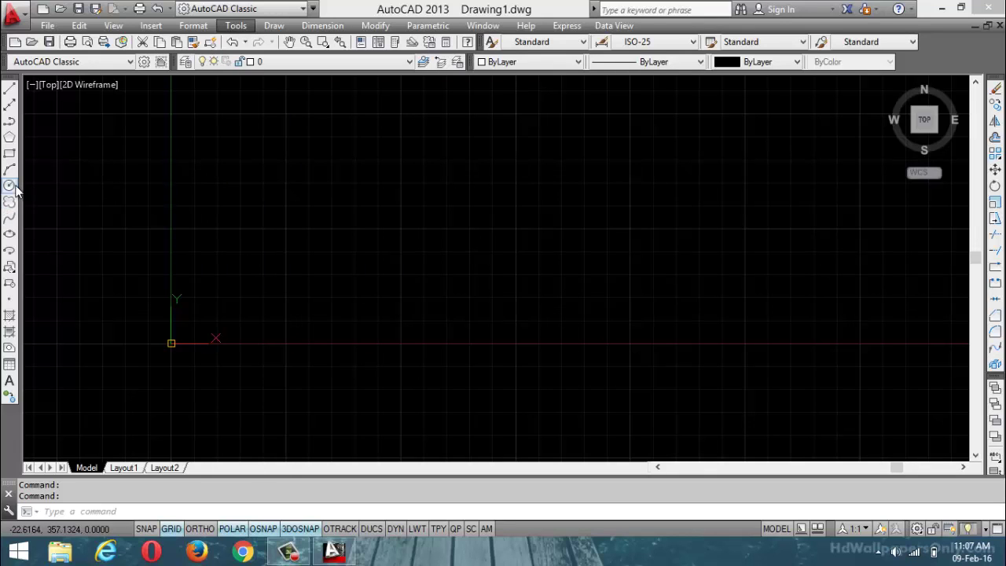
# Step: Draw a rectangle about 383 units wide and 221 units high, above and to the right of the origin
pyautogui.click(9, 88)
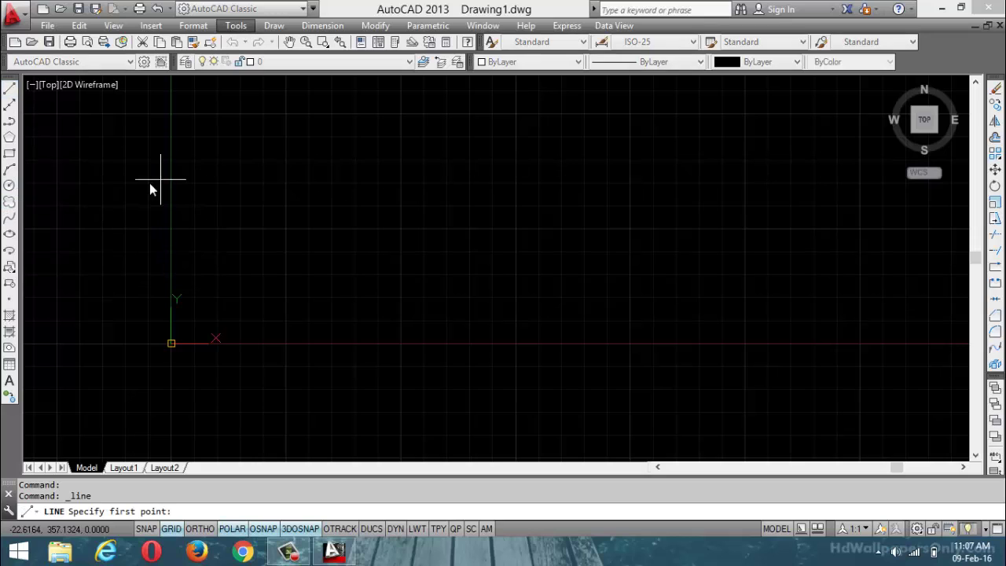
pyautogui.click(10, 153)
pyautogui.click(276, 170)
pyautogui.click(453, 272)
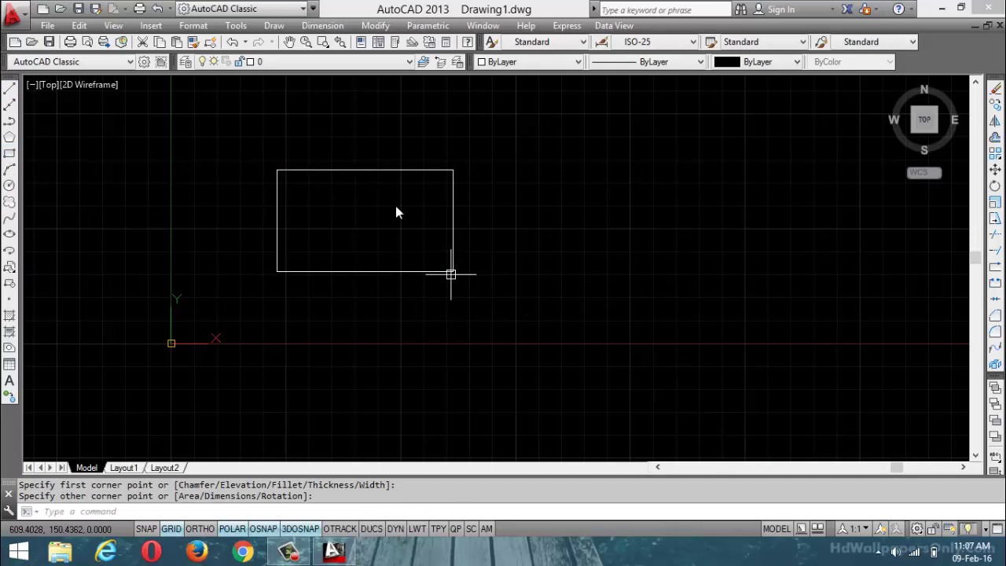
# Step: Draw a circle with a radius of about 155 units to the right of the rectangle
pyautogui.click(10, 185)
pyautogui.click(629, 219)
pyautogui.click(649, 151)
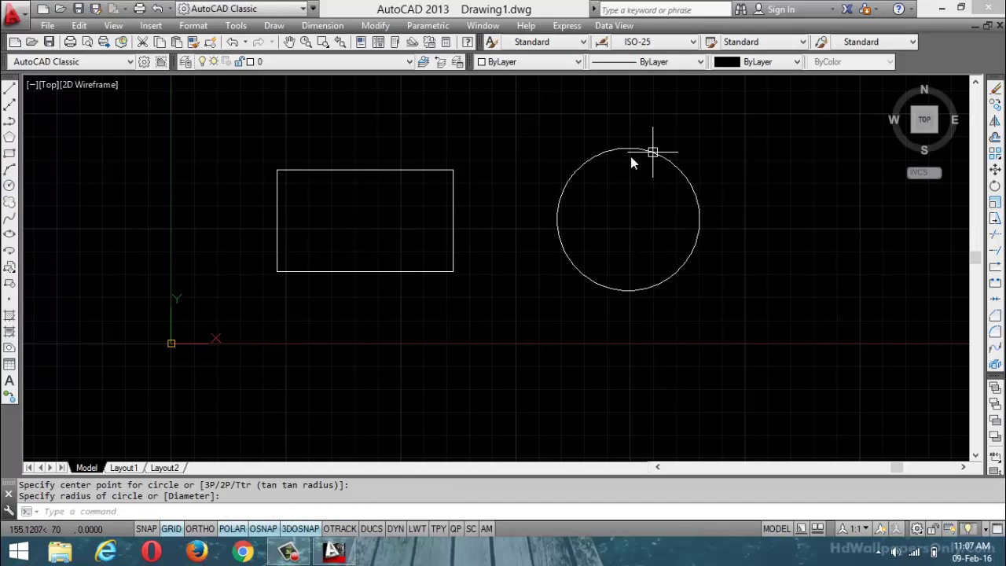
pyautogui.press('Escape')
# Step: Measure the distance along the rectangle's bottom edge from its lower-left to its lower-right corner
pyautogui.click(237, 26)
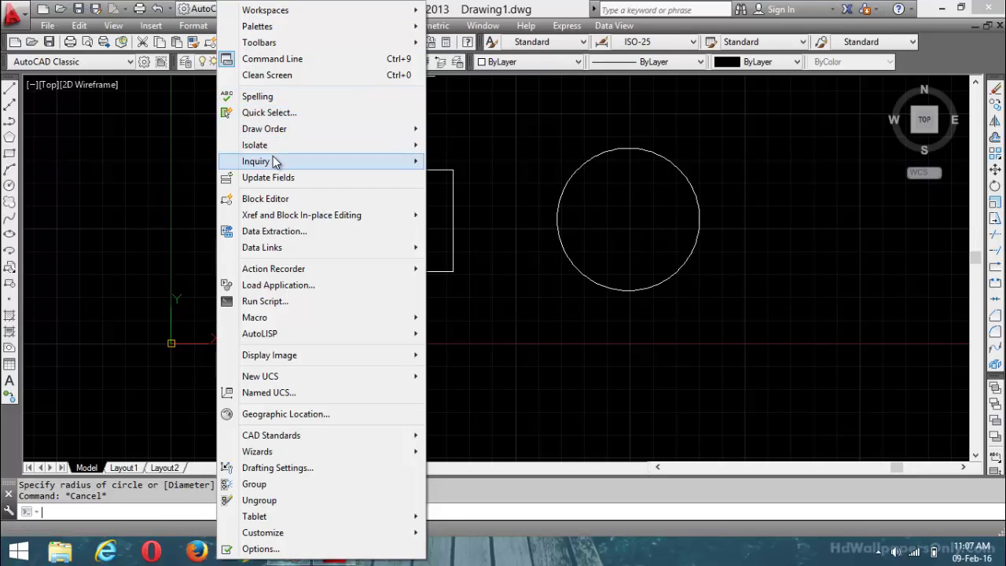
pyautogui.moveTo(274, 160)
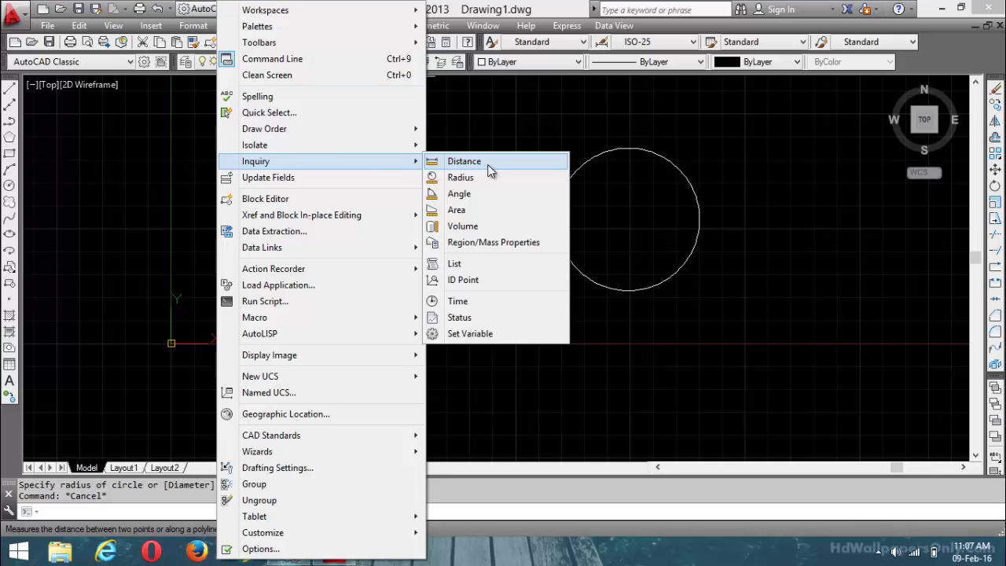
pyautogui.click(464, 161)
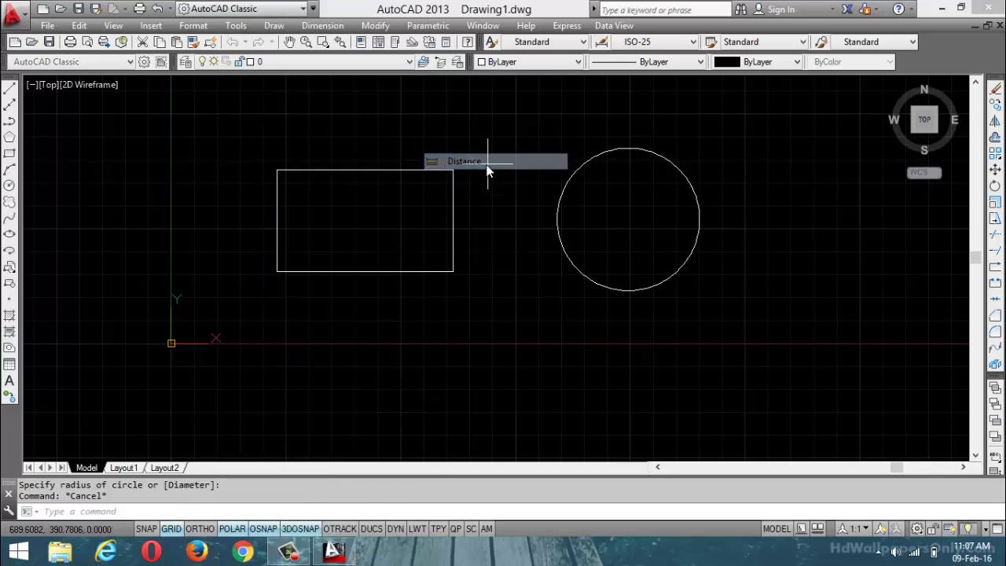
pyautogui.click(269, 275)
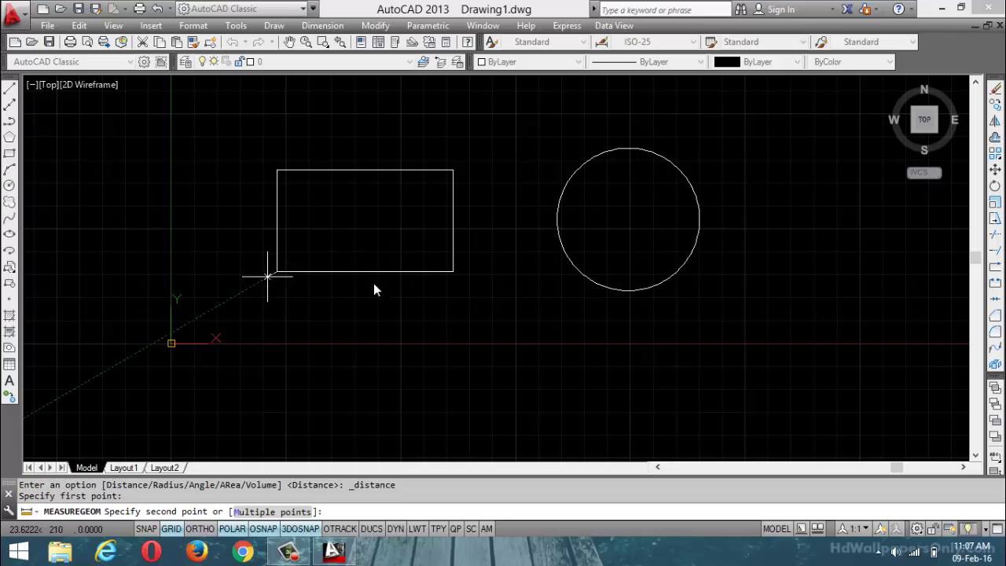
pyautogui.click(450, 273)
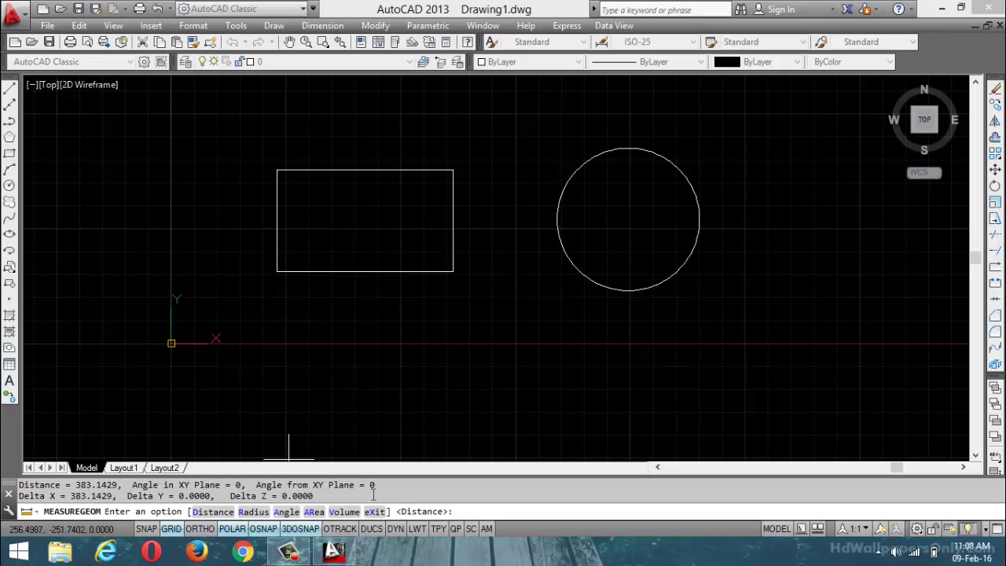
pyautogui.moveTo(314, 497); pyautogui.dragTo(59, 510)
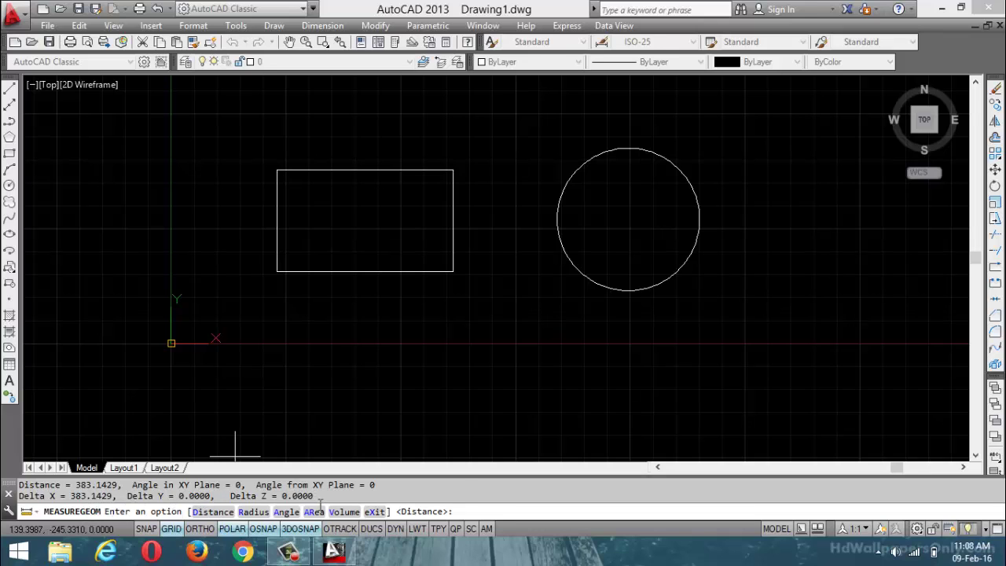
pyautogui.press('Escape')
# Step: Measure the distance along the rectangle's right edge from its lower to its upper corner
pyautogui.click(236, 25)
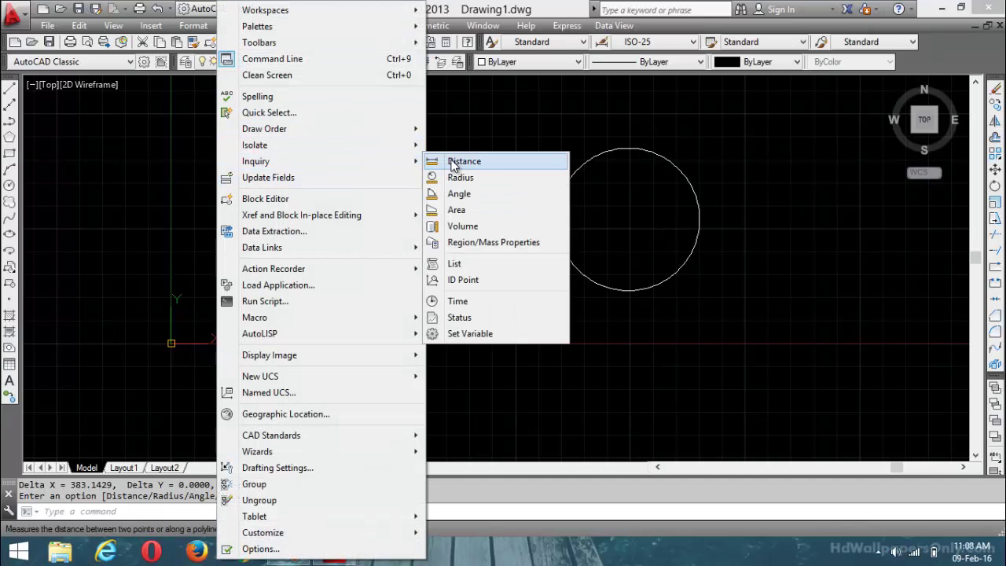
pyautogui.click(453, 163)
pyautogui.click(454, 271)
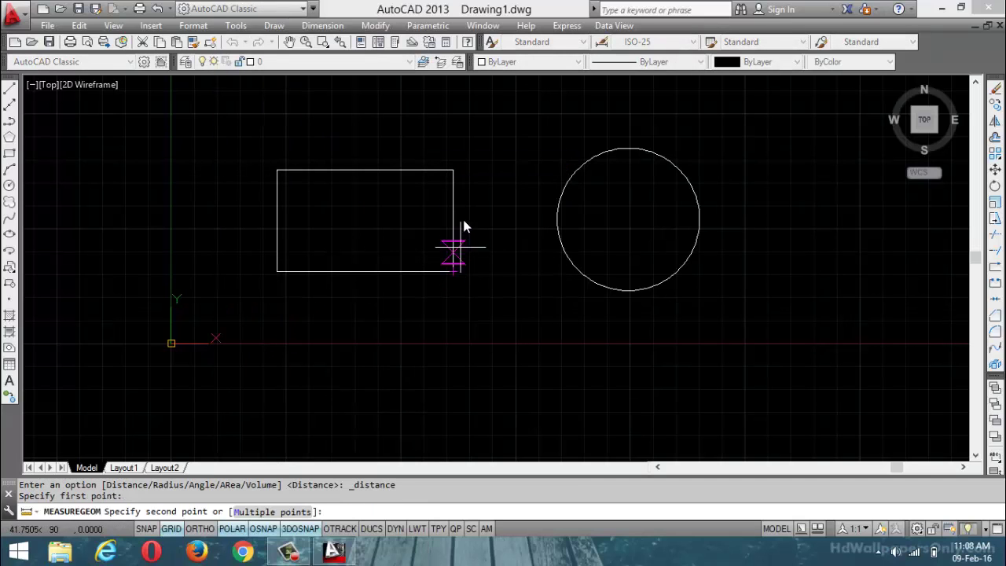
pyautogui.click(454, 169)
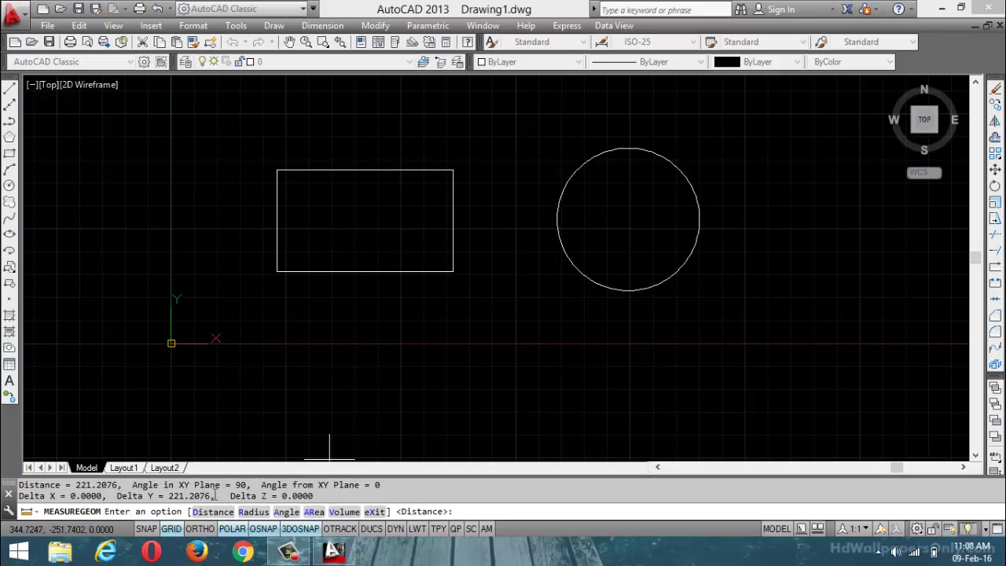
pyautogui.moveTo(215, 496); pyautogui.dragTo(165, 503)
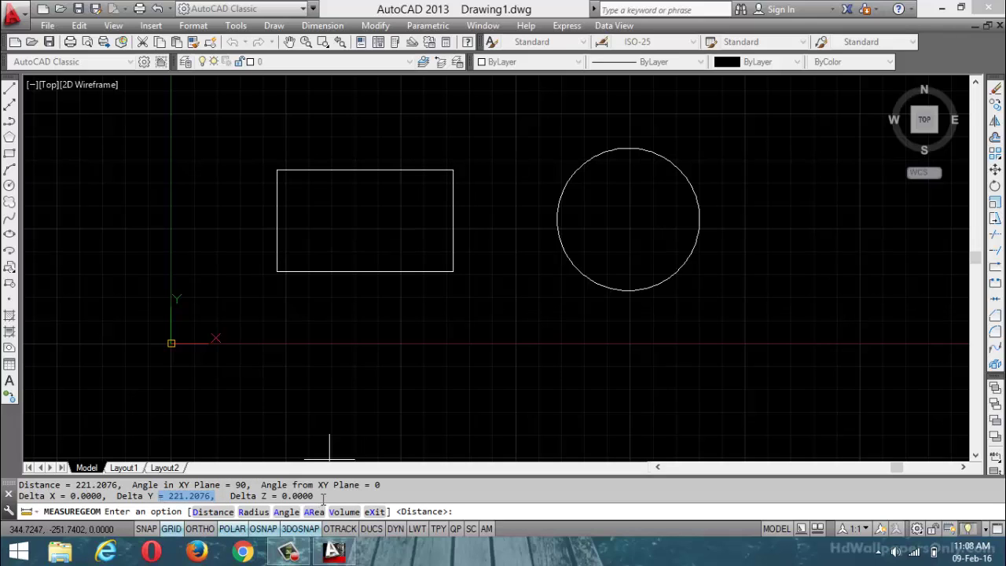
pyautogui.press('Escape')
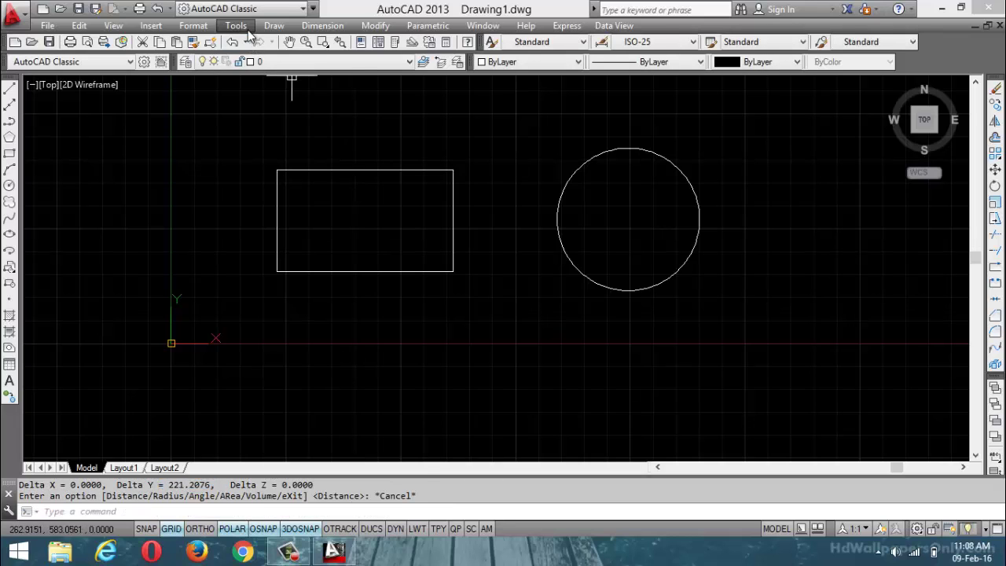
# Step: Measure the circle's radius and diameter with the Radius inquiry
pyautogui.click(236, 25)
pyautogui.moveTo(254, 162)
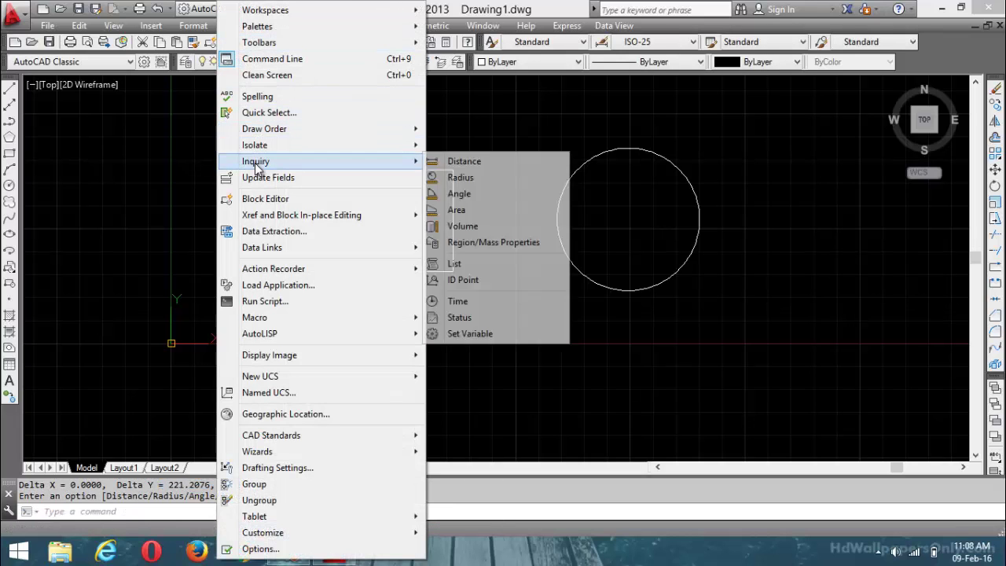
pyautogui.click(472, 179)
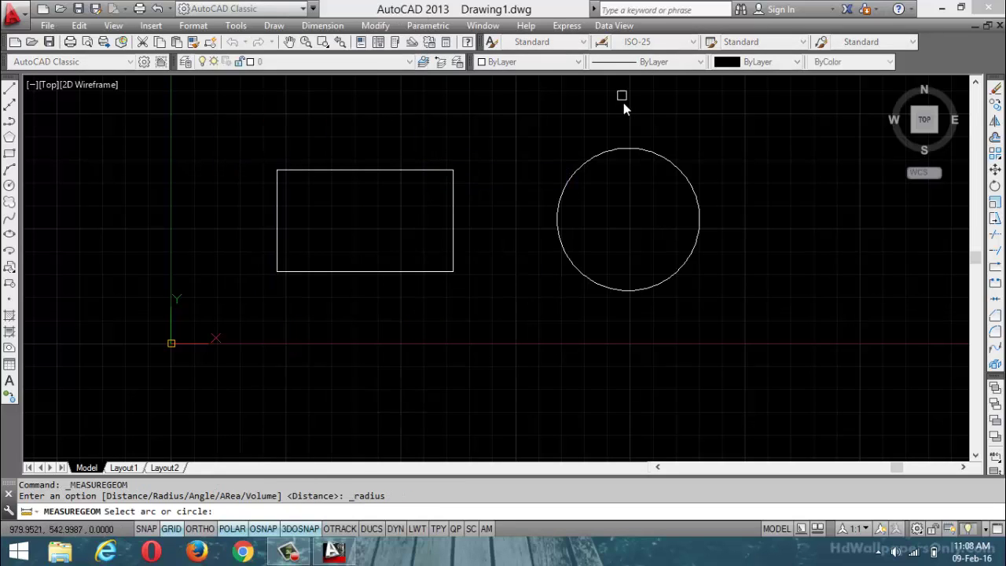
pyautogui.click(617, 149)
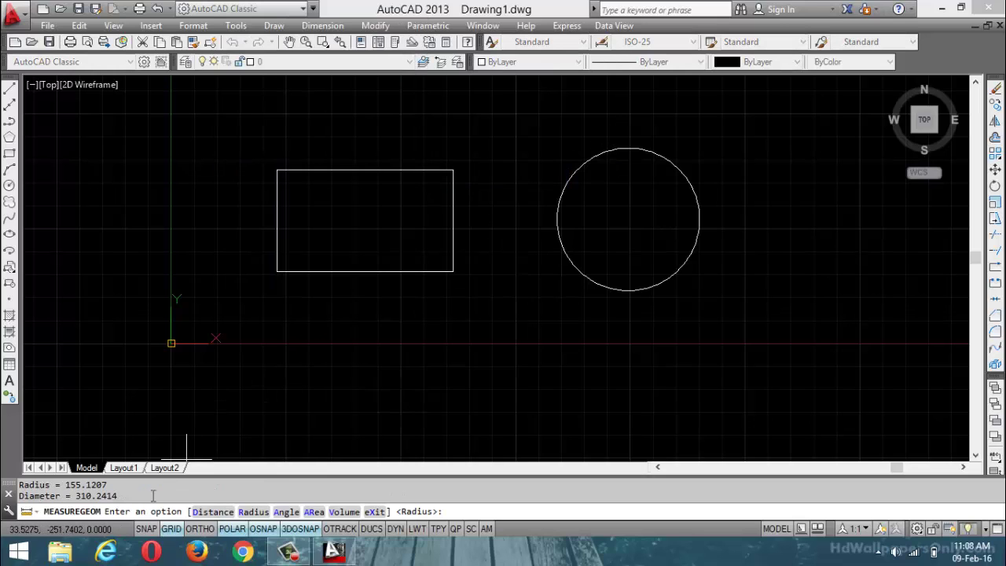
pyautogui.moveTo(140, 485); pyautogui.dragTo(63, 485)
pyautogui.moveTo(127, 490)
pyautogui.mouseDown()
pyautogui.moveTo(70, 497)
pyautogui.moveTo(128, 501)
pyautogui.mouseUp()
pyautogui.press('Escape')
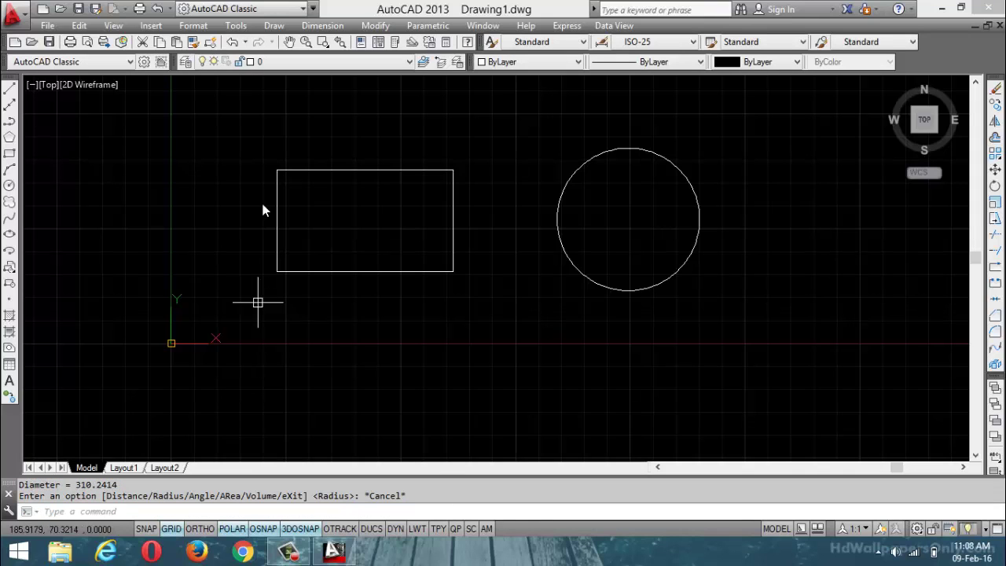
pyautogui.click(236, 25)
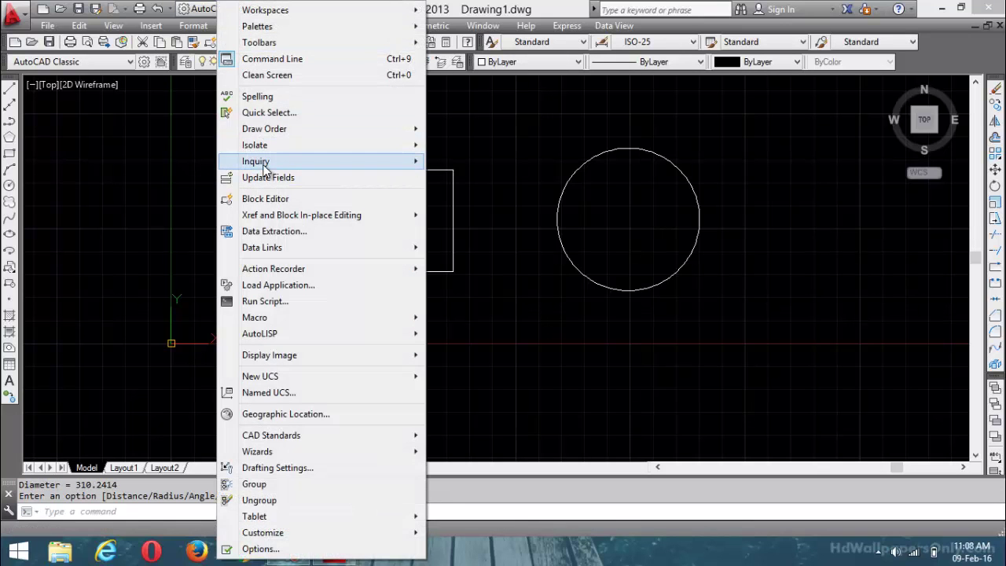
pyautogui.moveTo(267, 163)
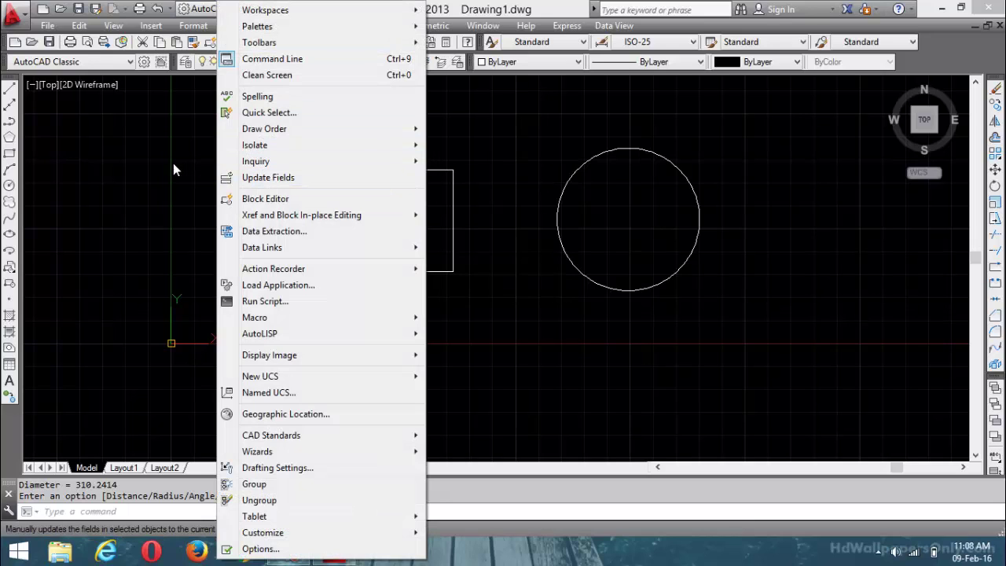
pyautogui.click(43, 104)
# Step: Draw two connected lines to the right of the circle, forming a V with an angle of about 32° at its lower vertex
pyautogui.click(10, 89)
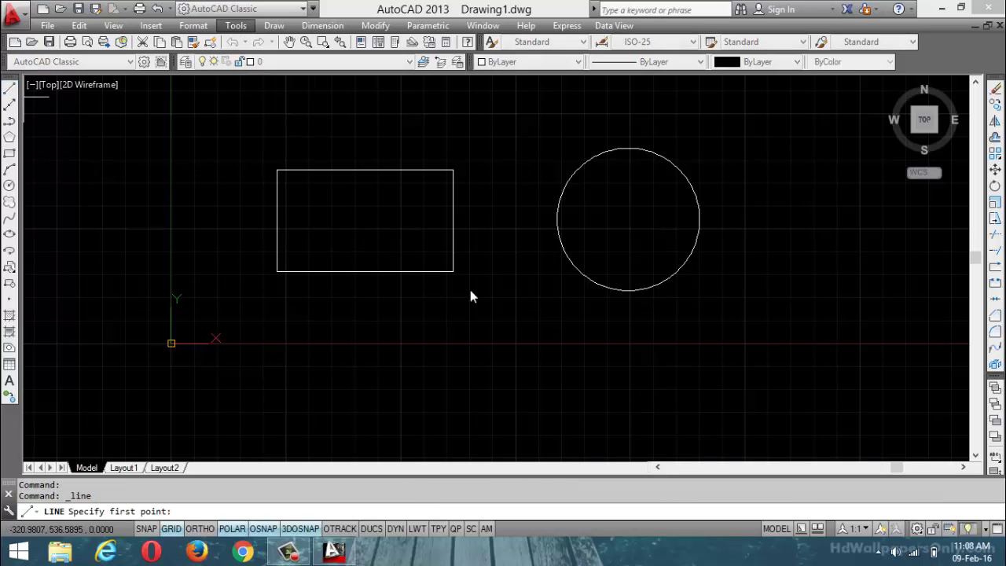
pyautogui.click(782, 181)
pyautogui.click(709, 385)
pyautogui.click(818, 301)
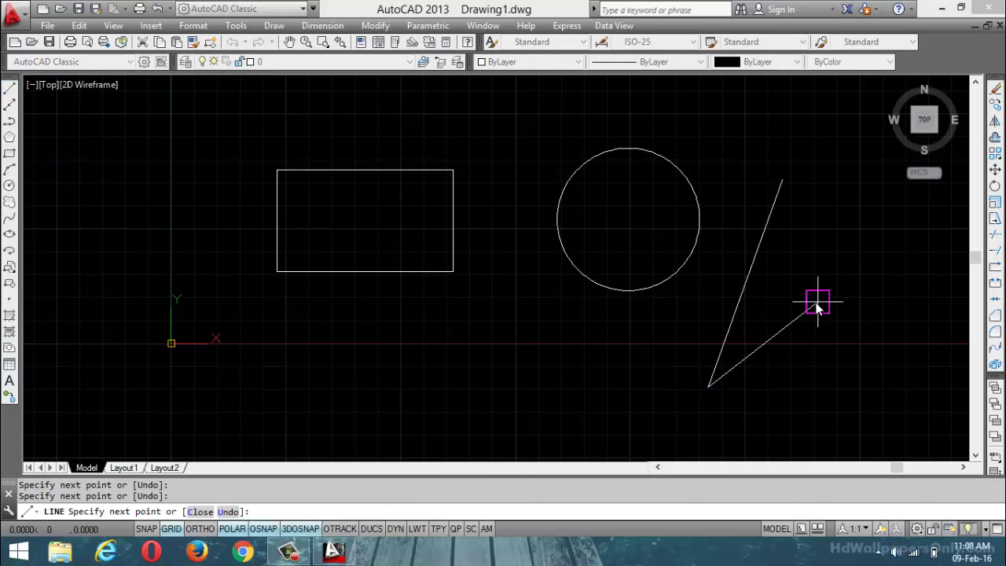
pyautogui.press('Escape')
# Step: Measure the angle between the two connected lines to the right of the circle
pyautogui.click(236, 25)
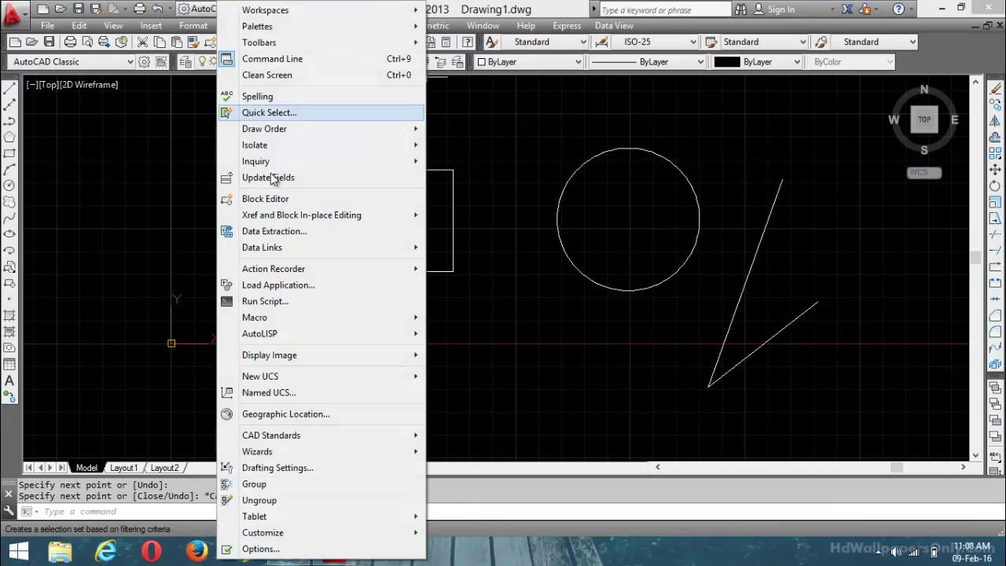
pyautogui.moveTo(280, 162)
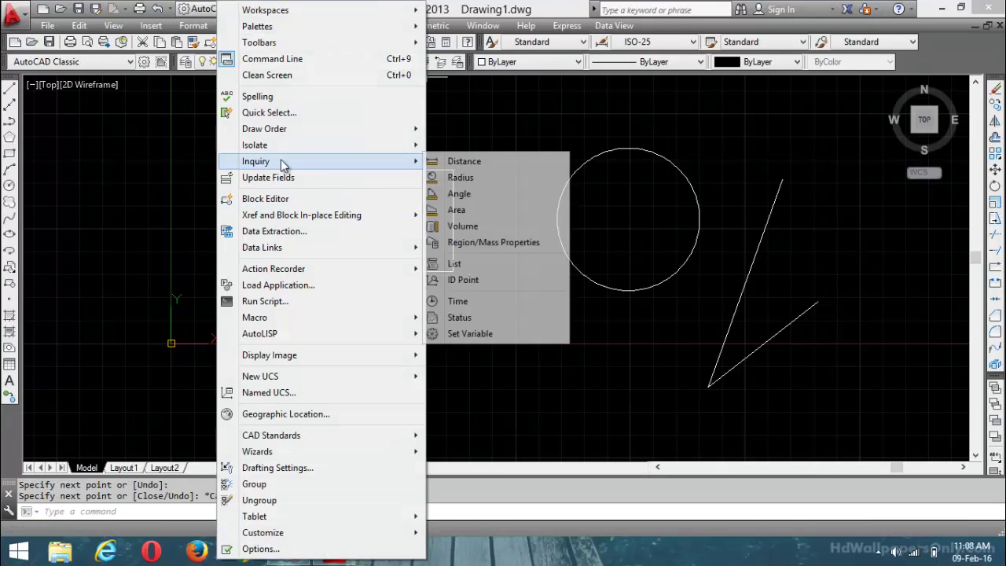
pyautogui.click(473, 195)
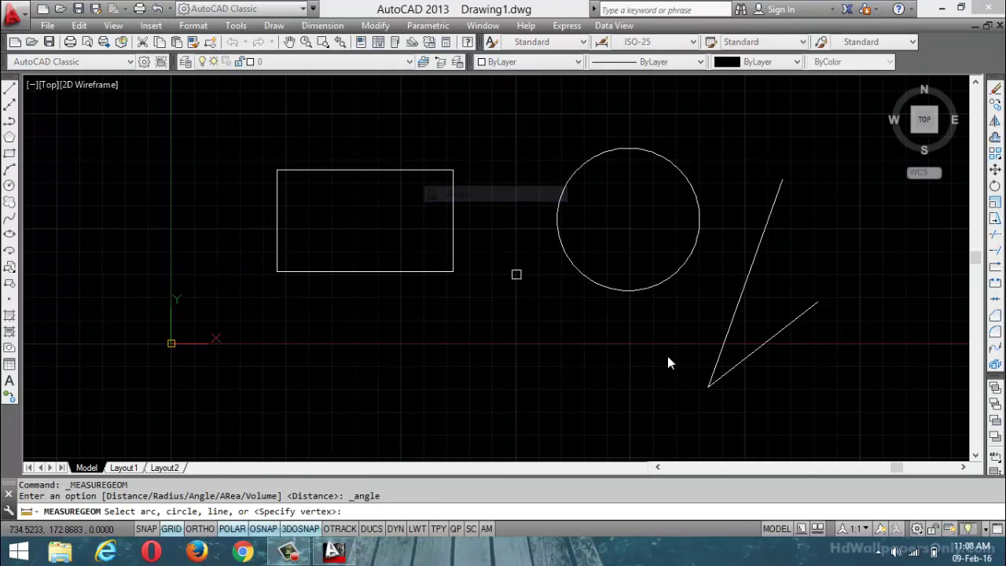
pyautogui.click(735, 307)
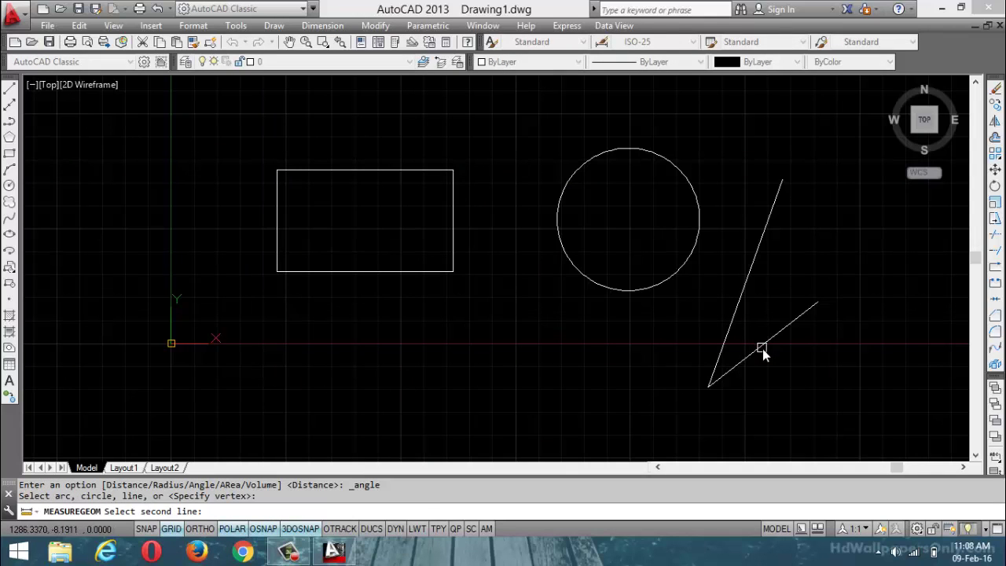
pyautogui.click(762, 346)
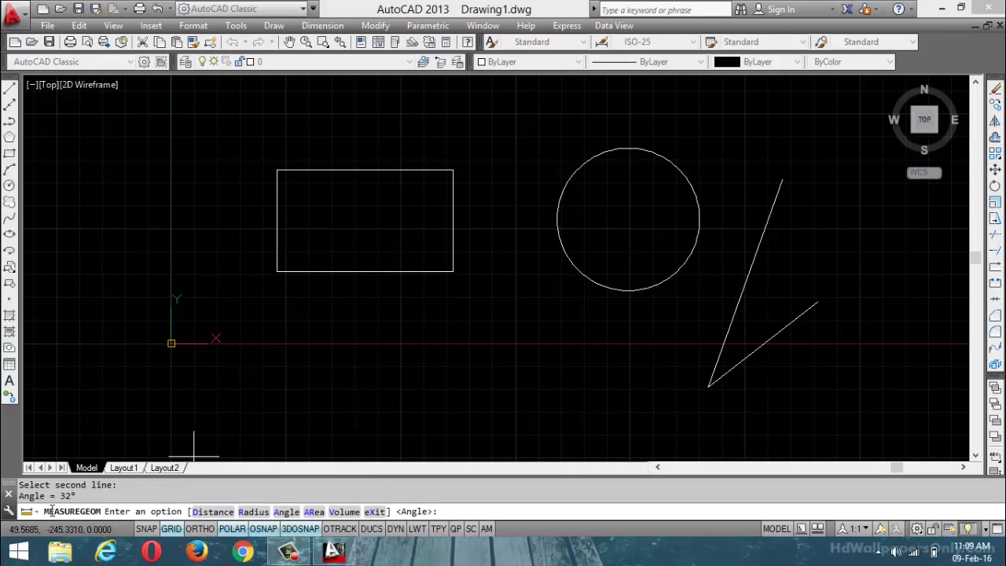
pyautogui.moveTo(75, 496); pyautogui.dragTo(31, 496)
pyautogui.press('Escape')
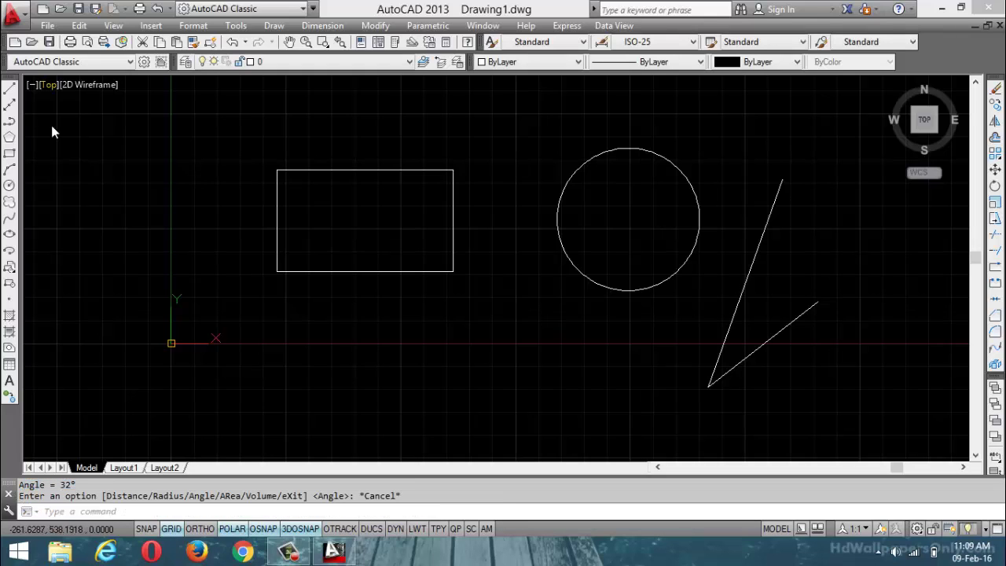
# Step: Measure the rectangle's area and perimeter with the Area inquiry by picking its four corners, starting at the lower-left one
pyautogui.click(235, 26)
pyautogui.moveTo(284, 163)
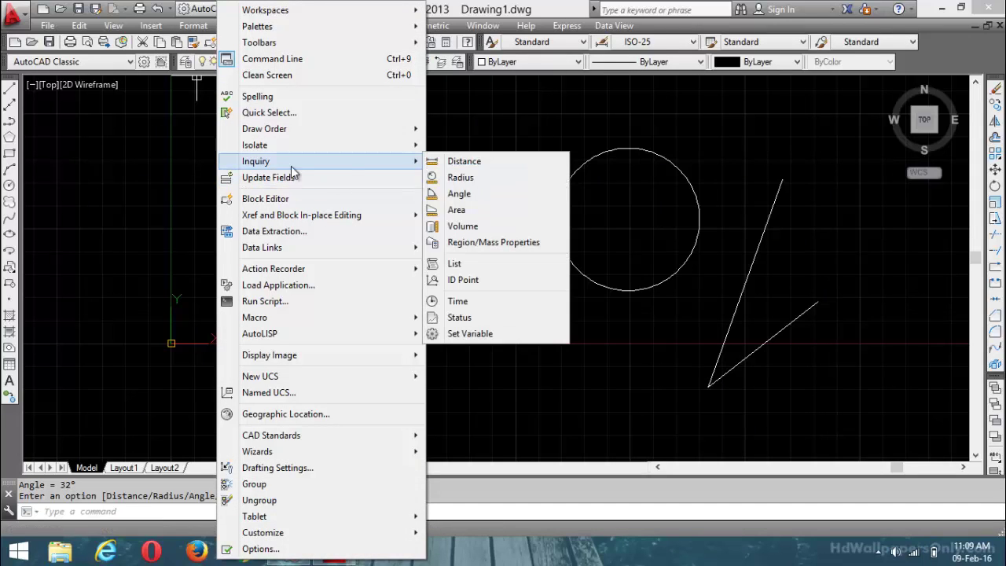
pyautogui.click(463, 212)
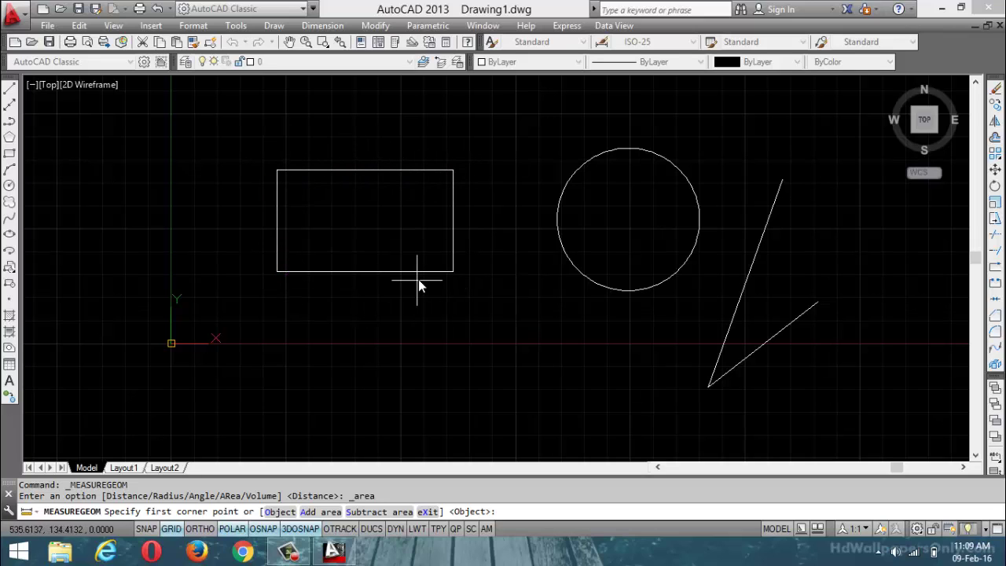
pyautogui.click(277, 271)
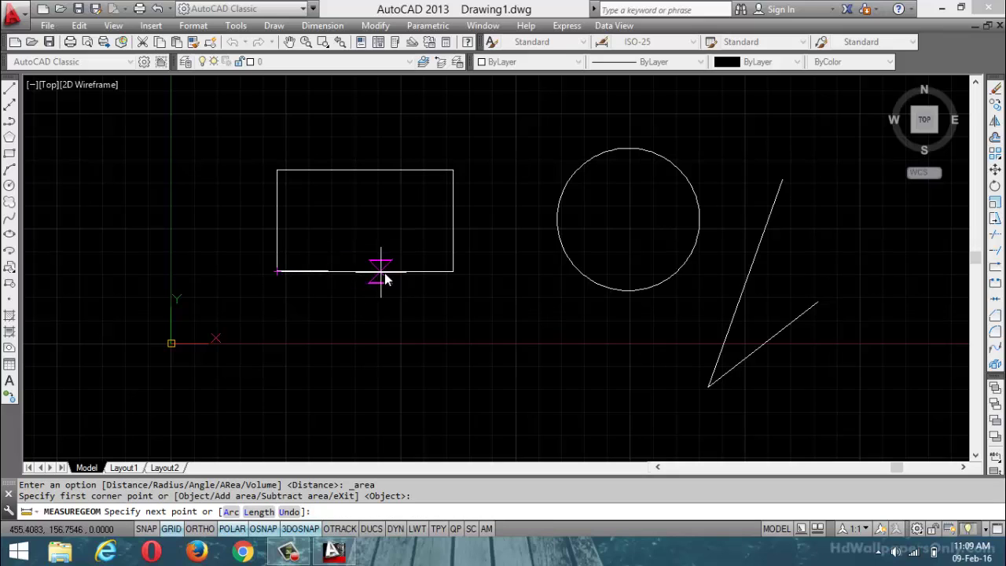
pyautogui.click(452, 271)
pyautogui.click(453, 170)
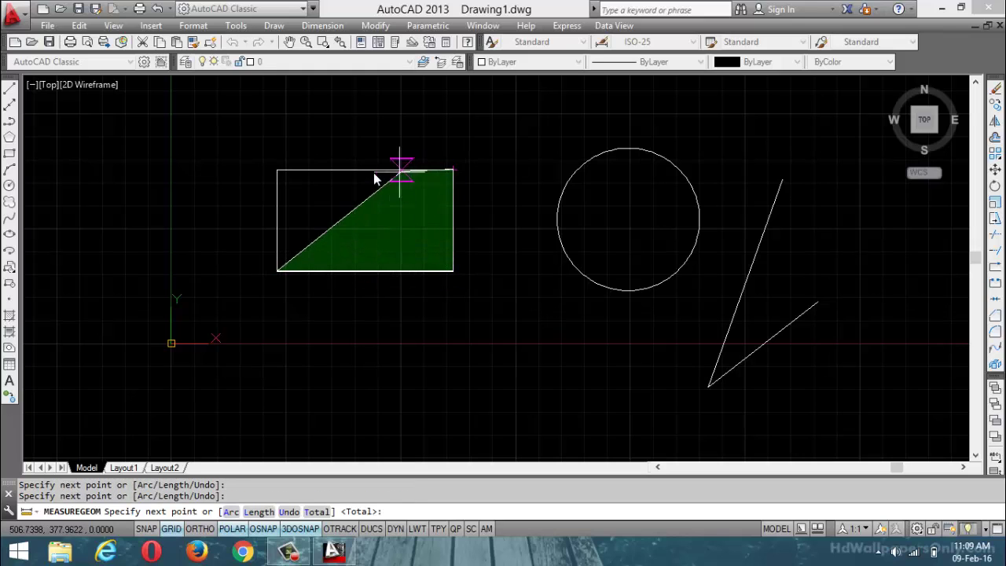
pyautogui.click(272, 179)
pyautogui.press('Return')
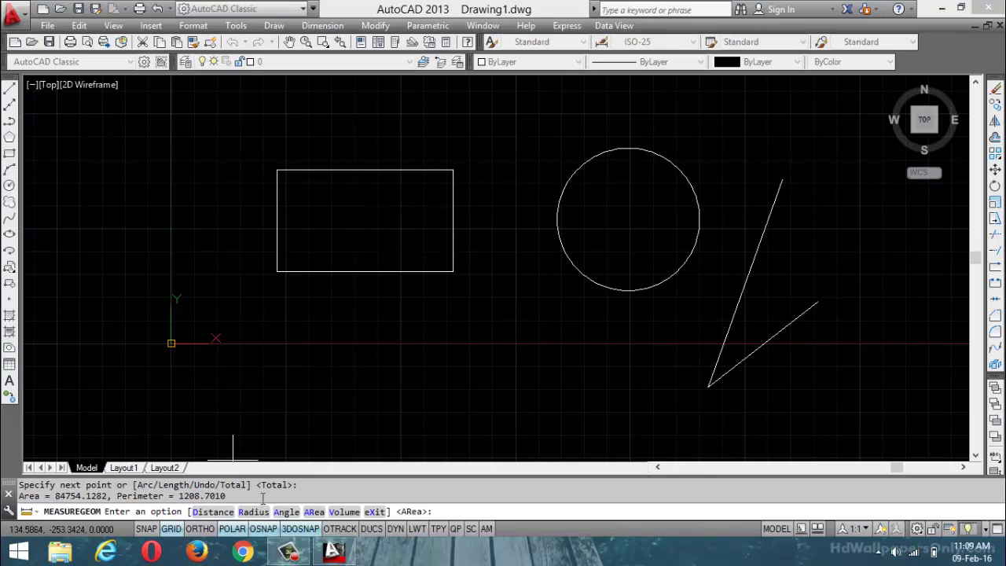
pyautogui.moveTo(264, 496); pyautogui.dragTo(19, 496)
pyautogui.press('Escape')
pyautogui.press('Escape')
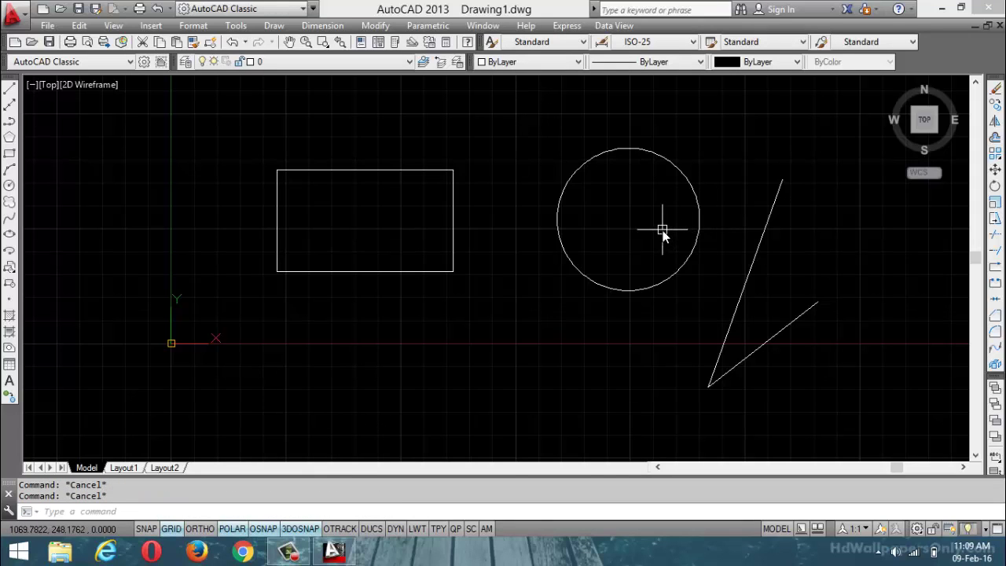
pyautogui.click(235, 27)
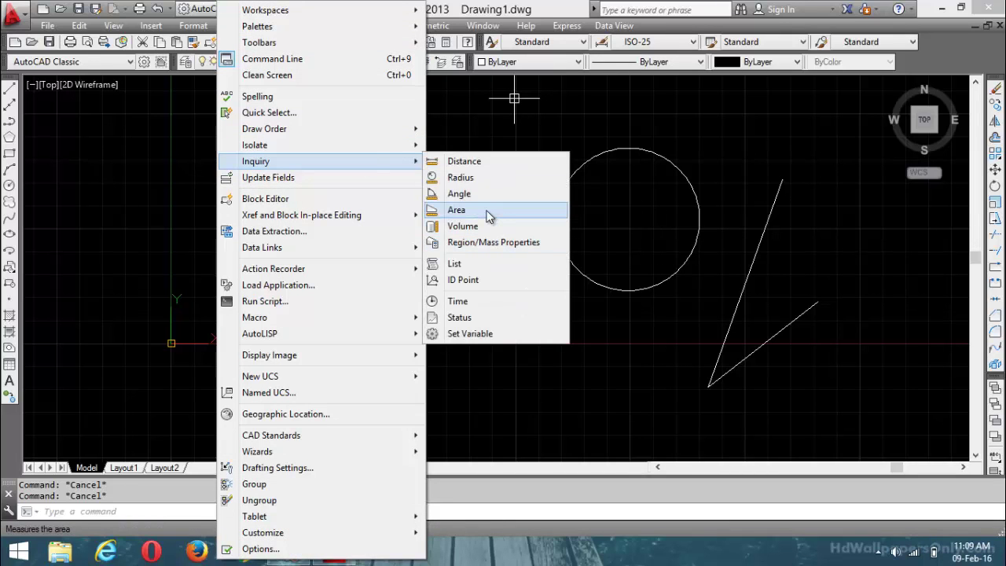
pyautogui.click(487, 212)
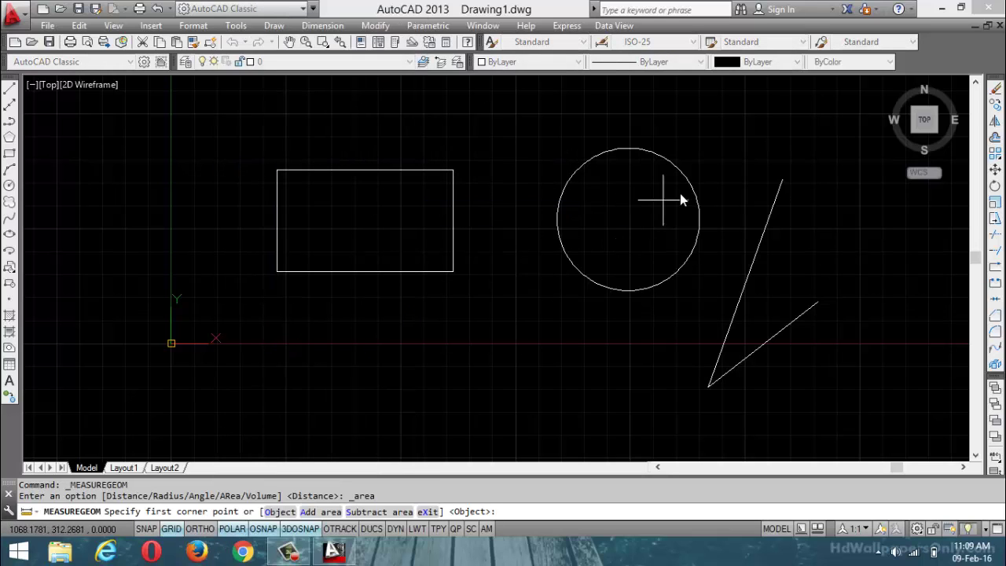
pyautogui.click(629, 221)
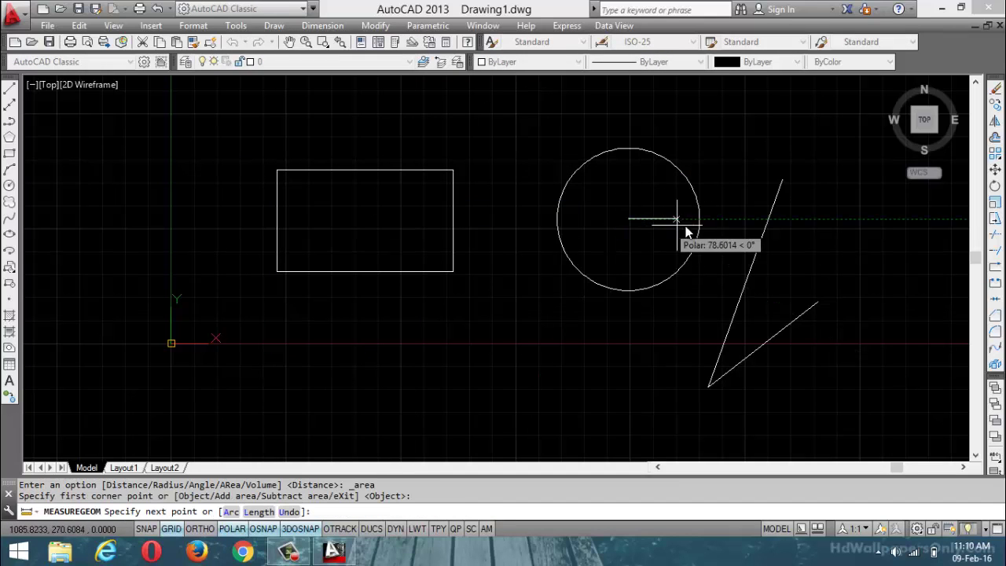
pyautogui.click(698, 220)
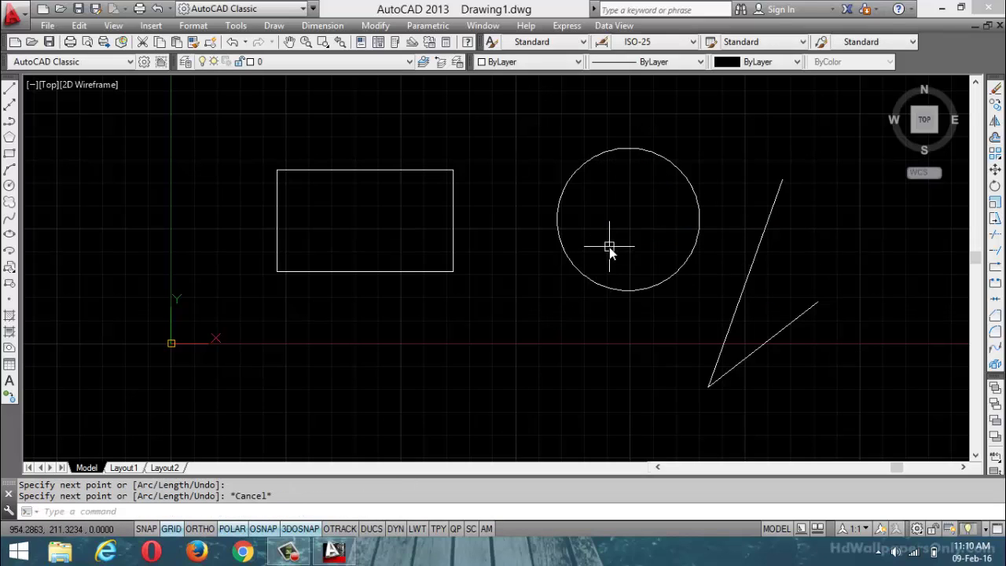
pyautogui.press('Escape')
pyautogui.click(585, 162)
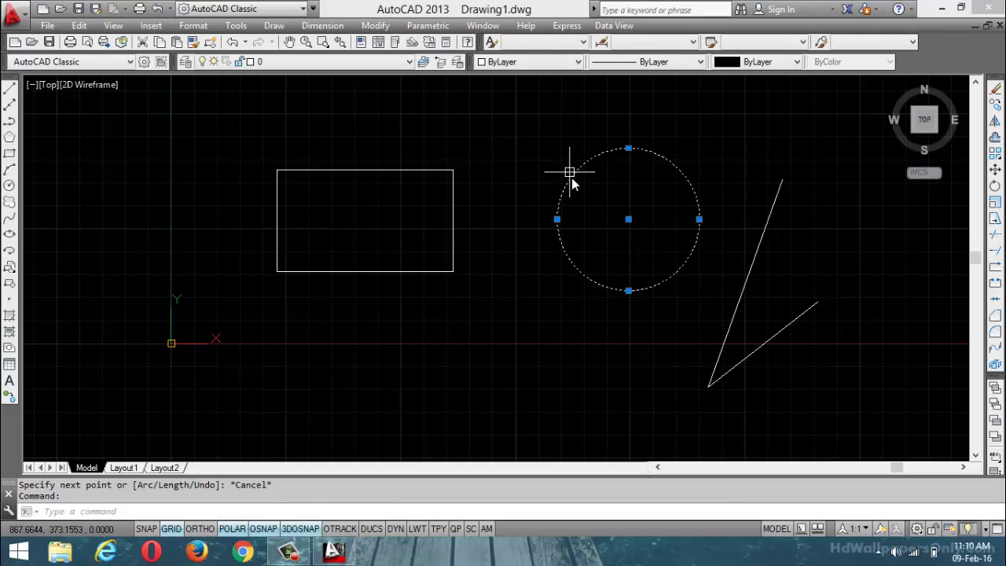
pyautogui.press('Escape')
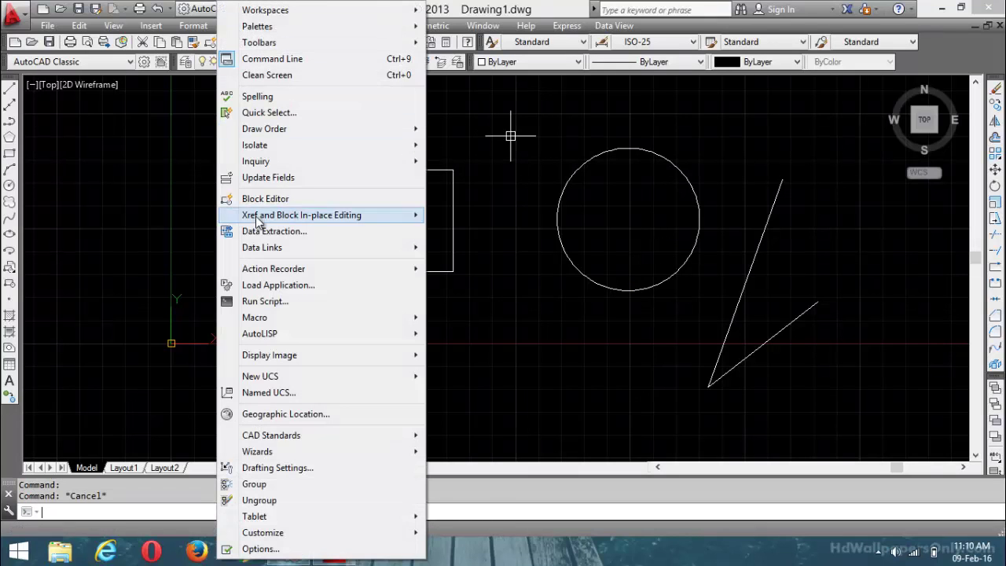
# Step: Try to measure the circle's area with the Area inquiry by picking its right, top and left quadrant points
pyautogui.moveTo(263, 162)
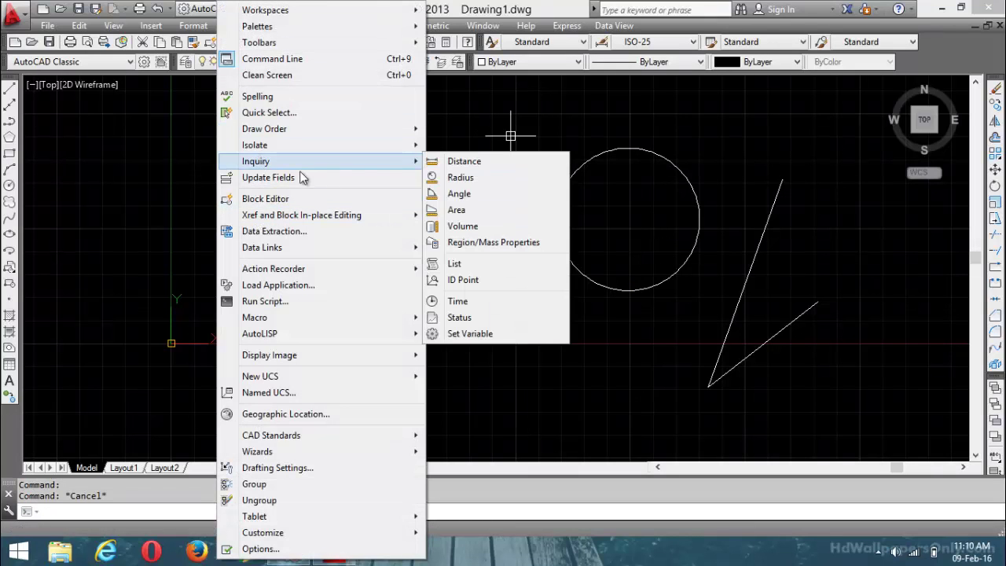
pyautogui.click(457, 210)
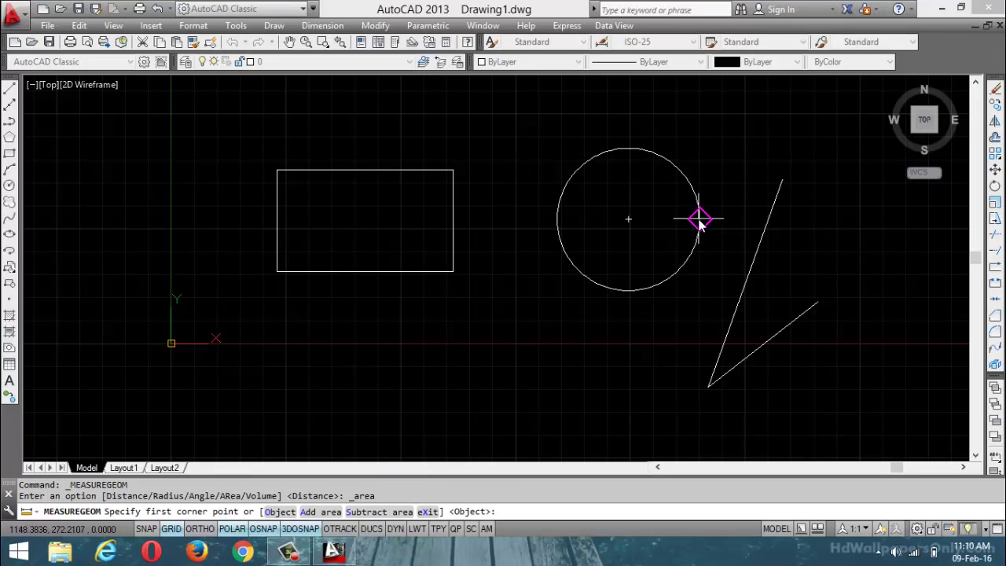
pyautogui.click(700, 219)
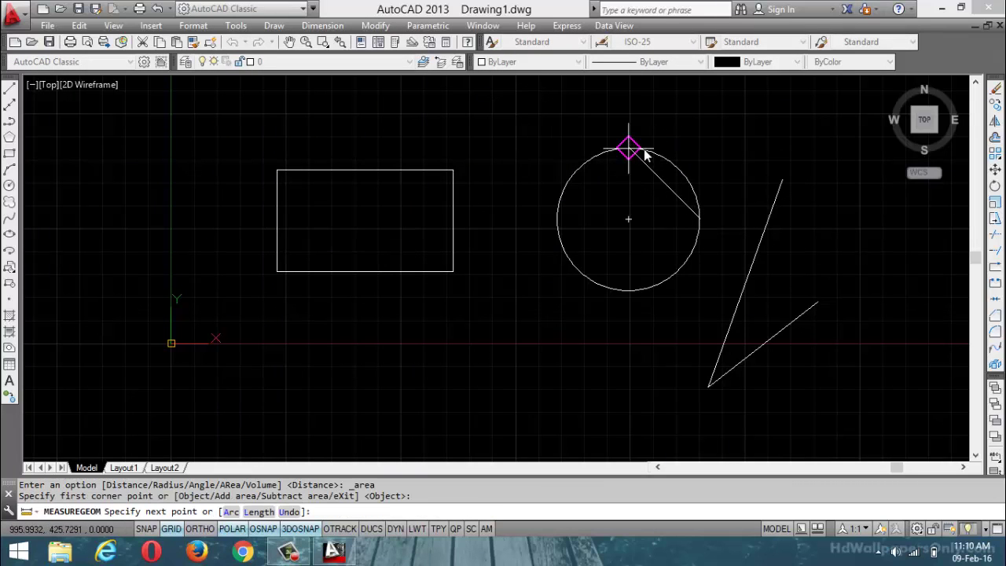
pyautogui.click(627, 150)
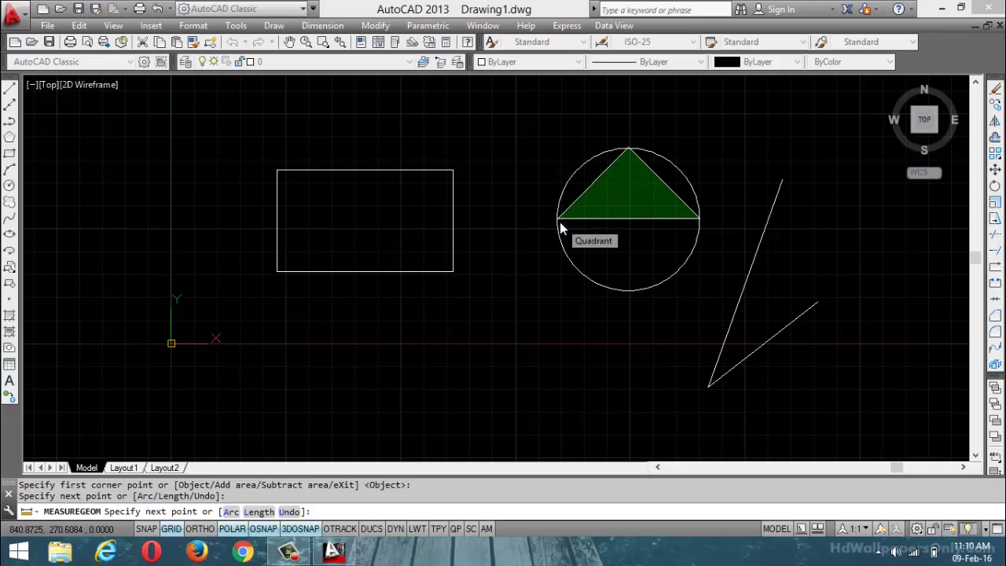
pyautogui.click(557, 221)
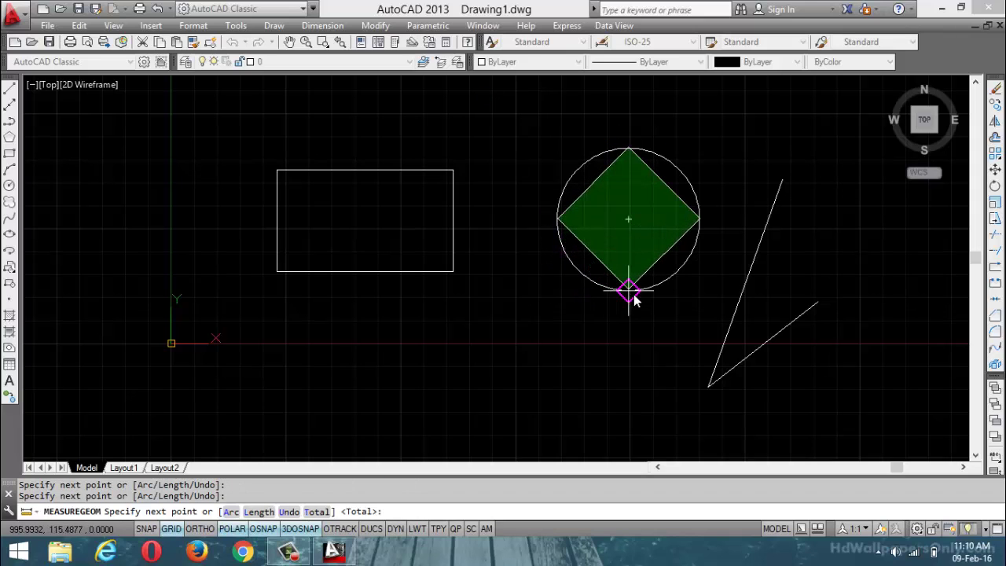
pyautogui.press('Escape')
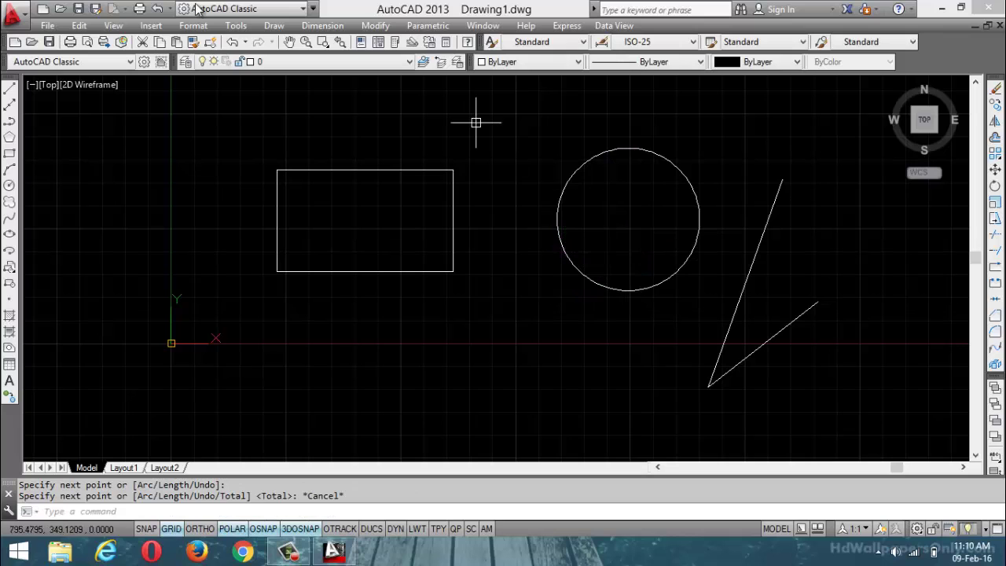
# Step: Measure the circle's area and perimeter with the Area inquiry, tracing its outline with arc segments from a point on its upper-left edge
pyautogui.click(236, 25)
pyautogui.moveTo(274, 165)
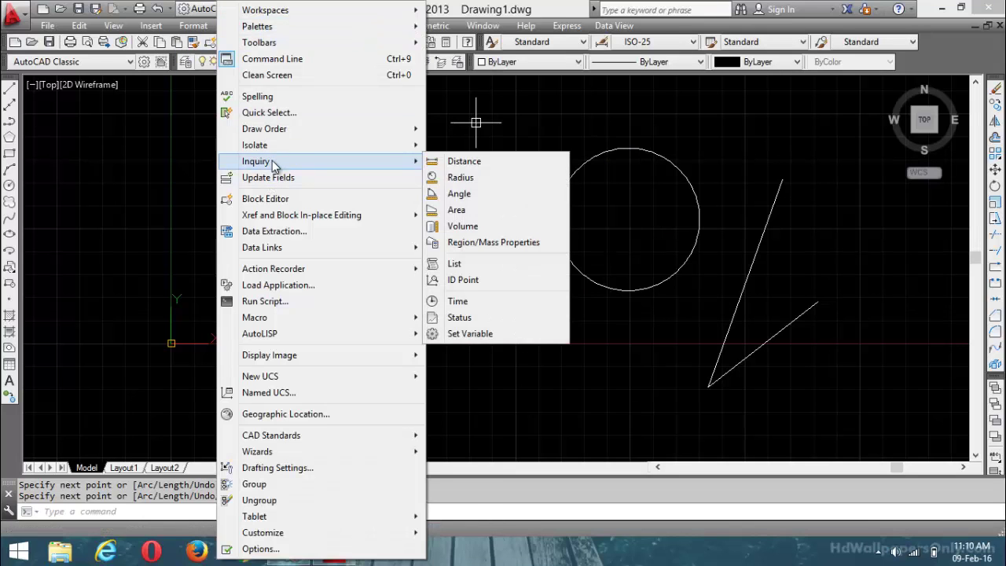
pyautogui.click(471, 210)
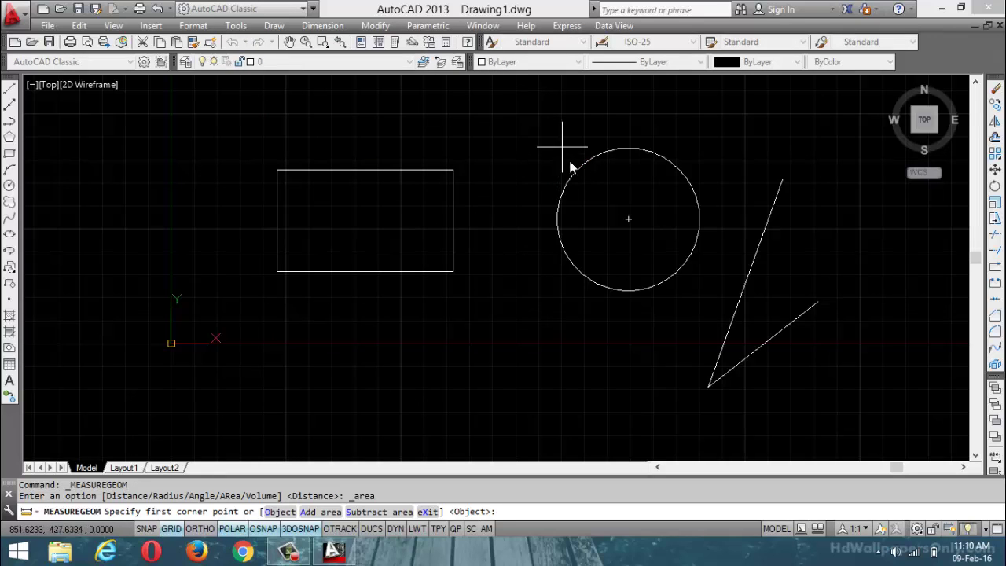
pyautogui.click(583, 163)
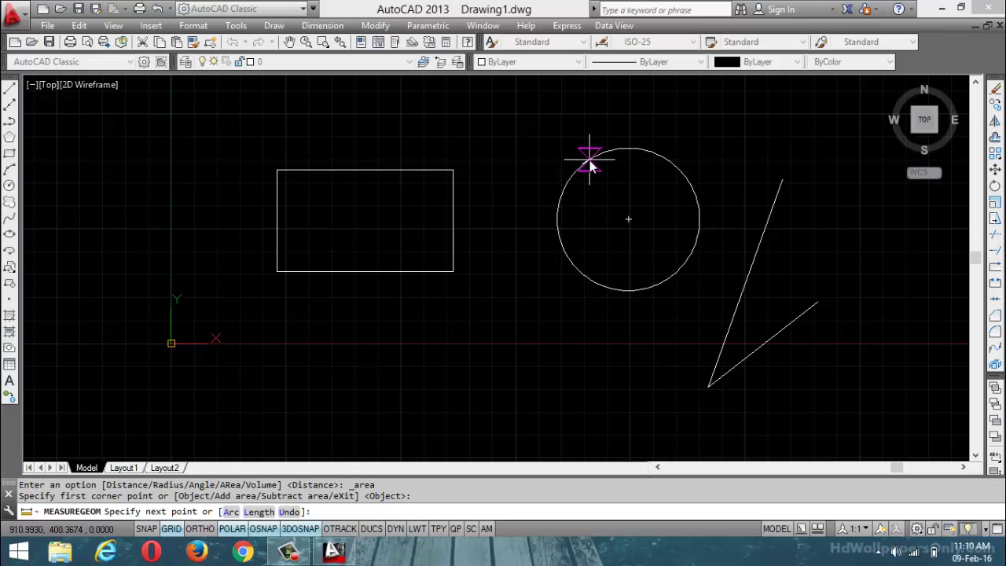
pyautogui.scroll(5, 587, 162)
pyautogui.scroll(2, 587, 162)
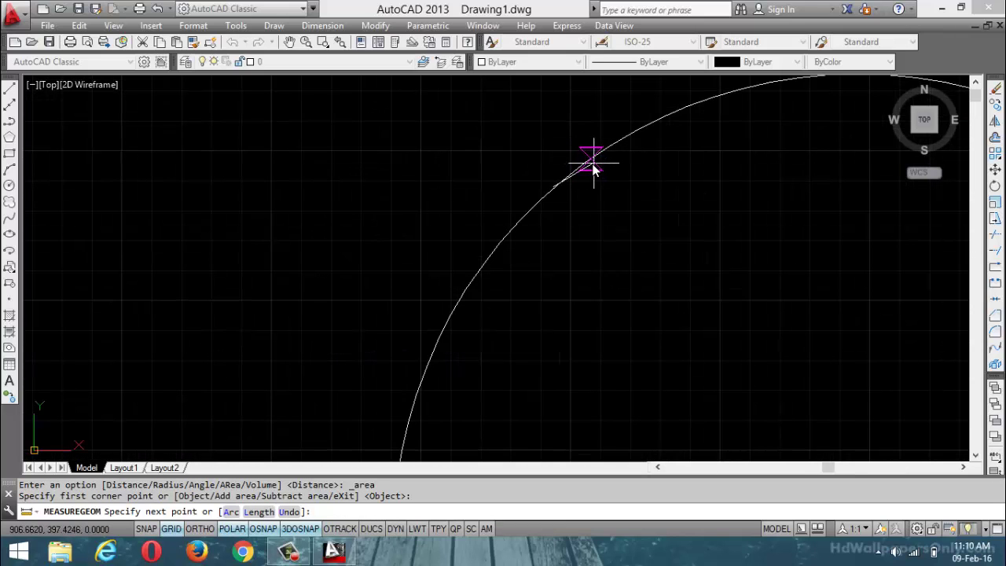
pyautogui.scroll(-7, 593, 169)
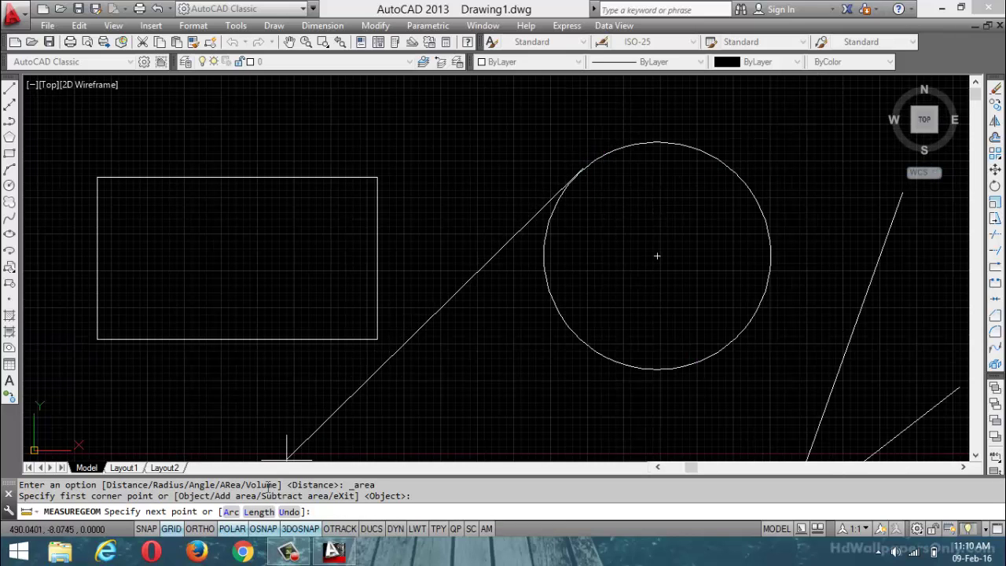
pyautogui.click(231, 511)
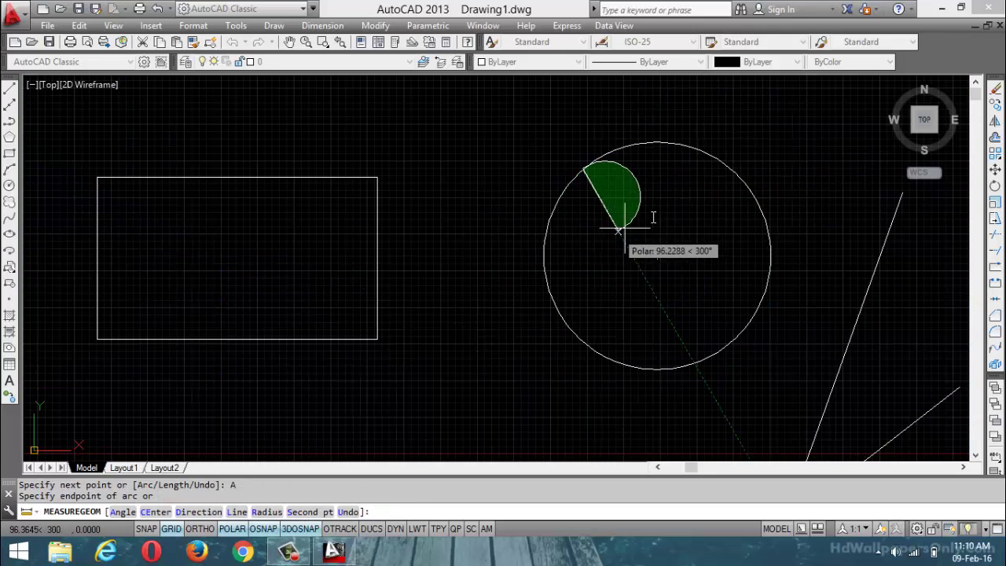
pyautogui.click(748, 322)
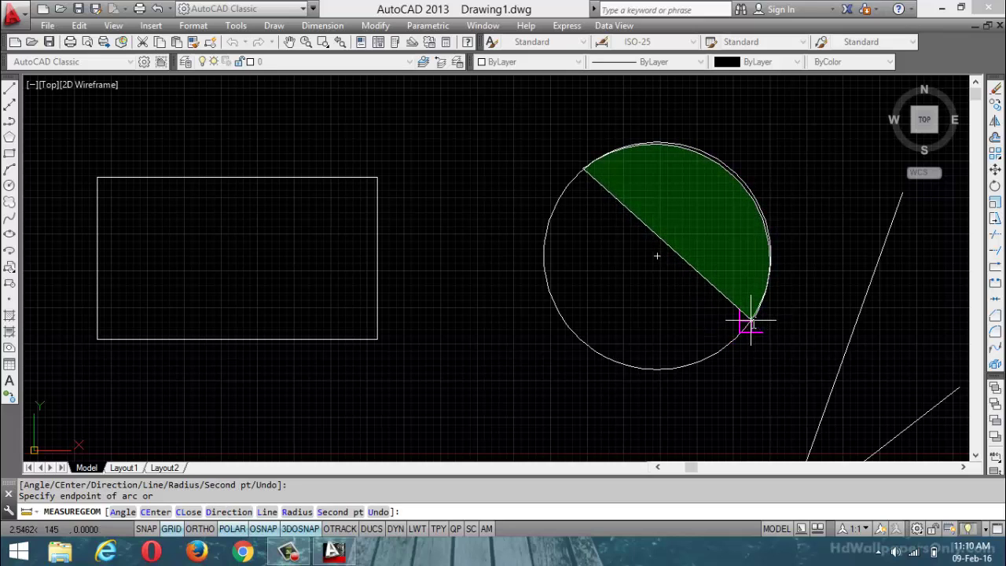
pyautogui.click(616, 358)
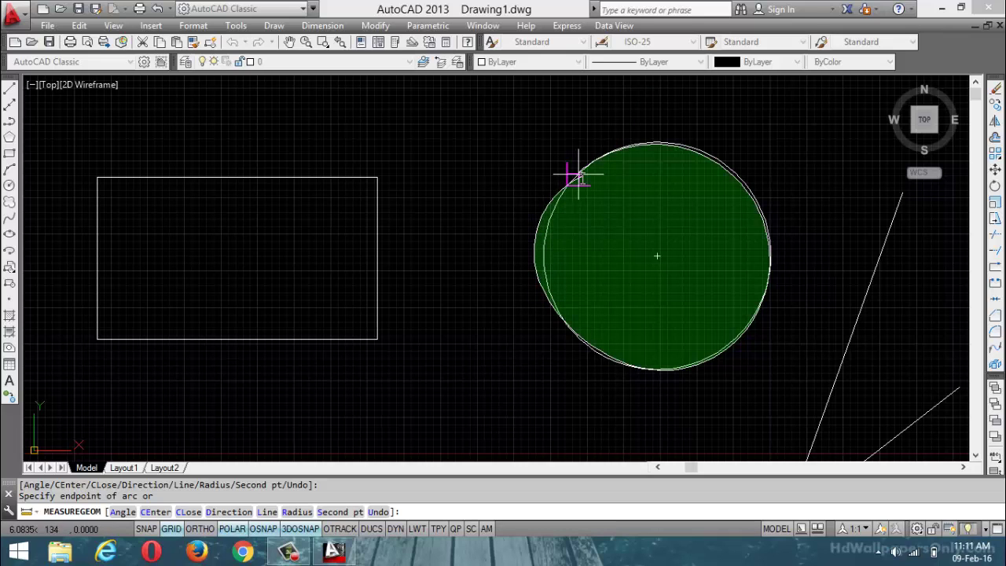
pyautogui.click(579, 174)
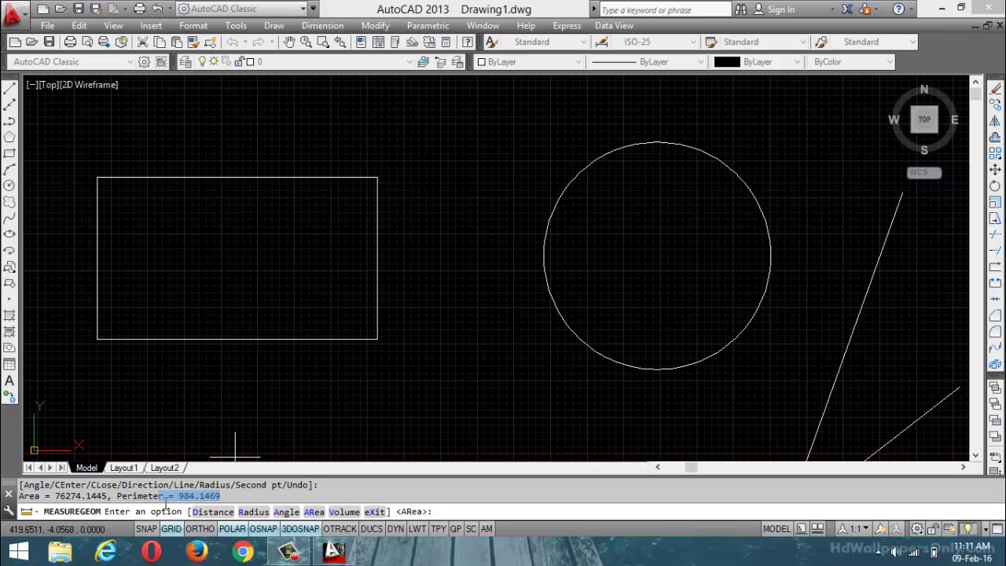
pyautogui.press('Escape')
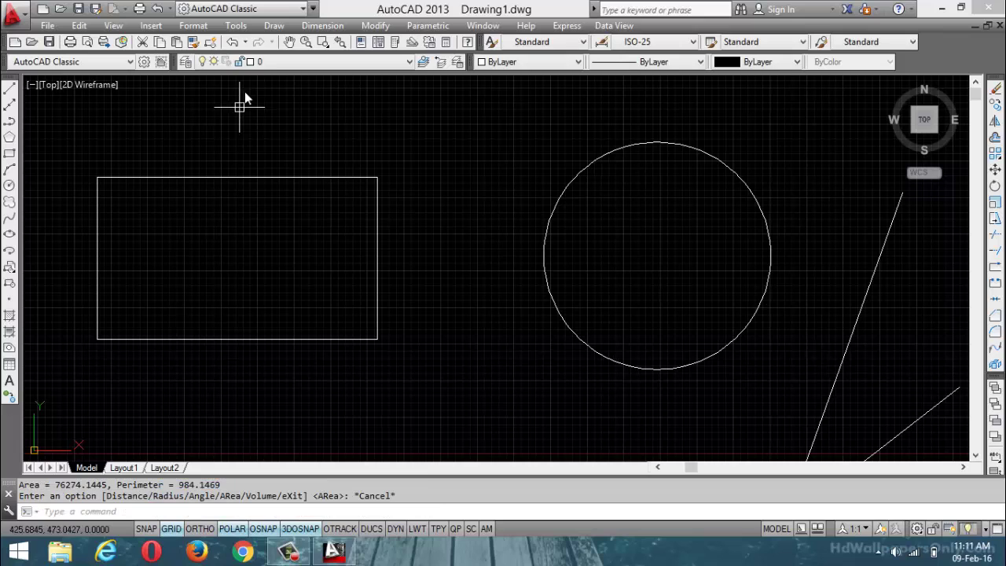
pyautogui.click(235, 26)
pyautogui.moveTo(264, 162)
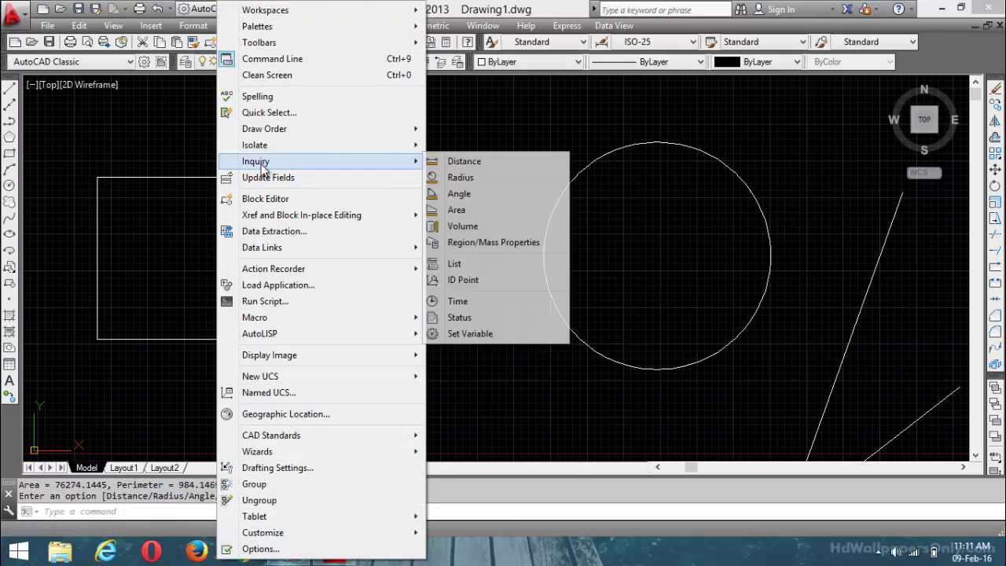
pyautogui.click(482, 180)
pyautogui.press('Escape')
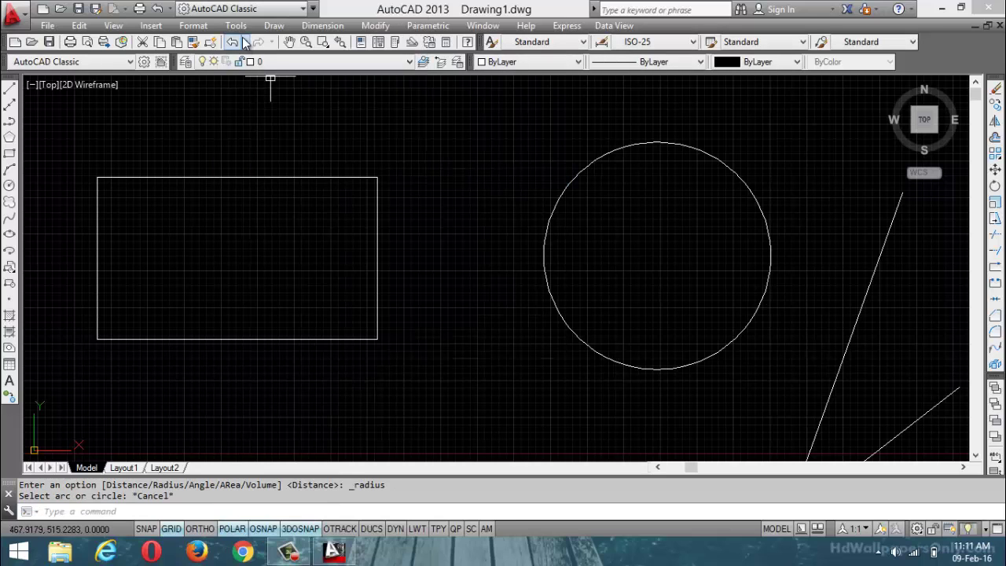
# Step: Try to measure the circle's area with the Area inquiry, using an arc segment that starts at its centre
pyautogui.click(236, 26)
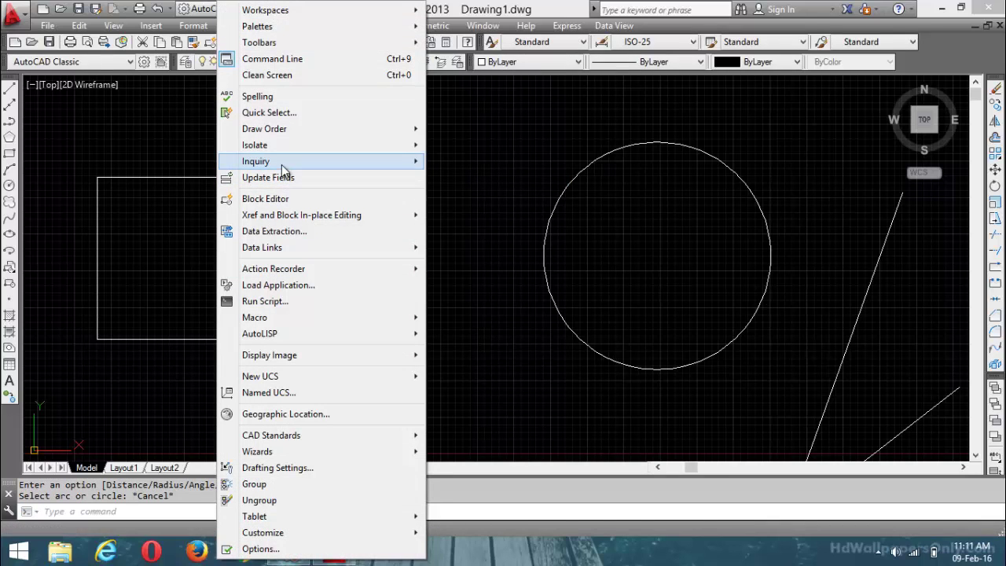
pyautogui.moveTo(283, 166)
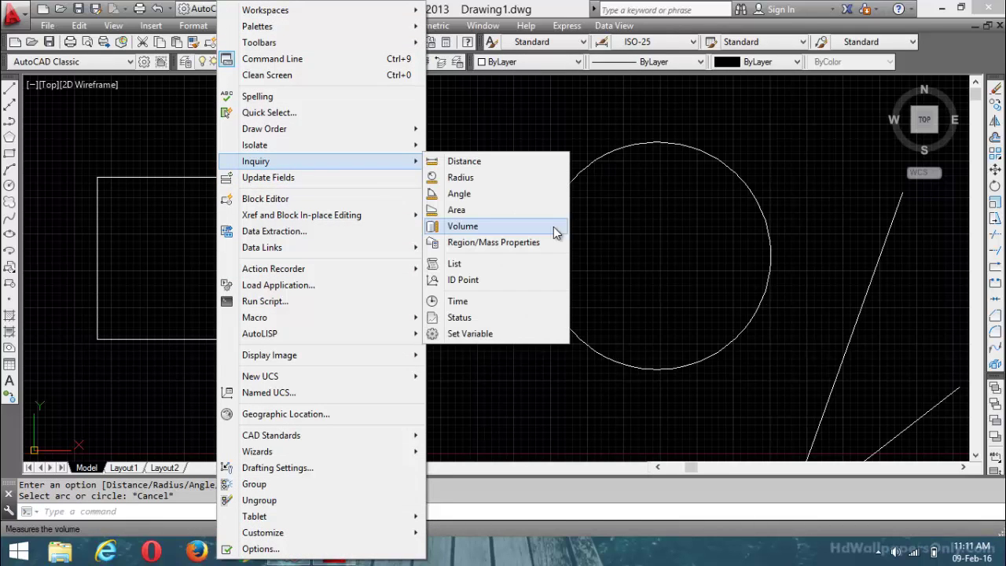
pyautogui.click(476, 218)
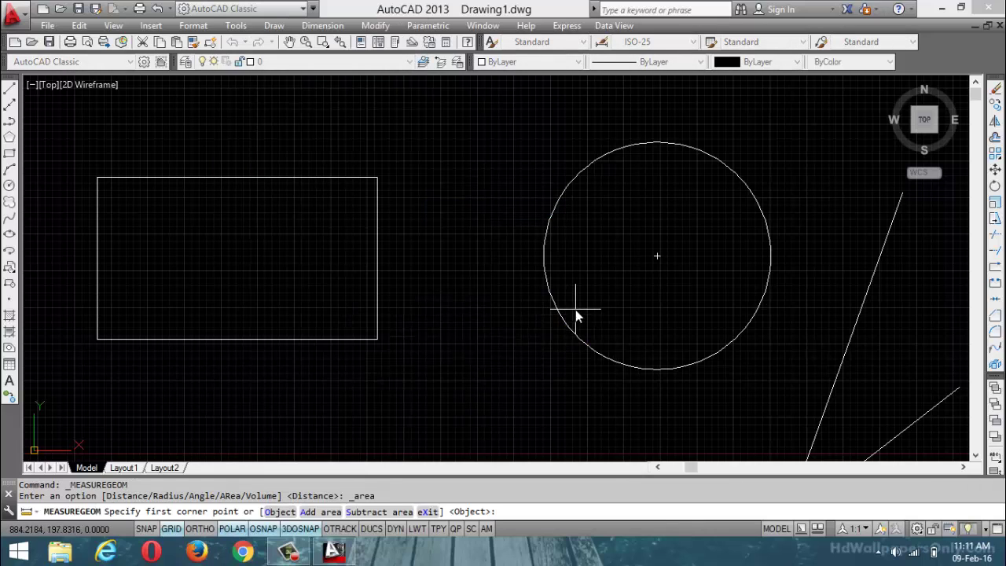
pyautogui.click(658, 257)
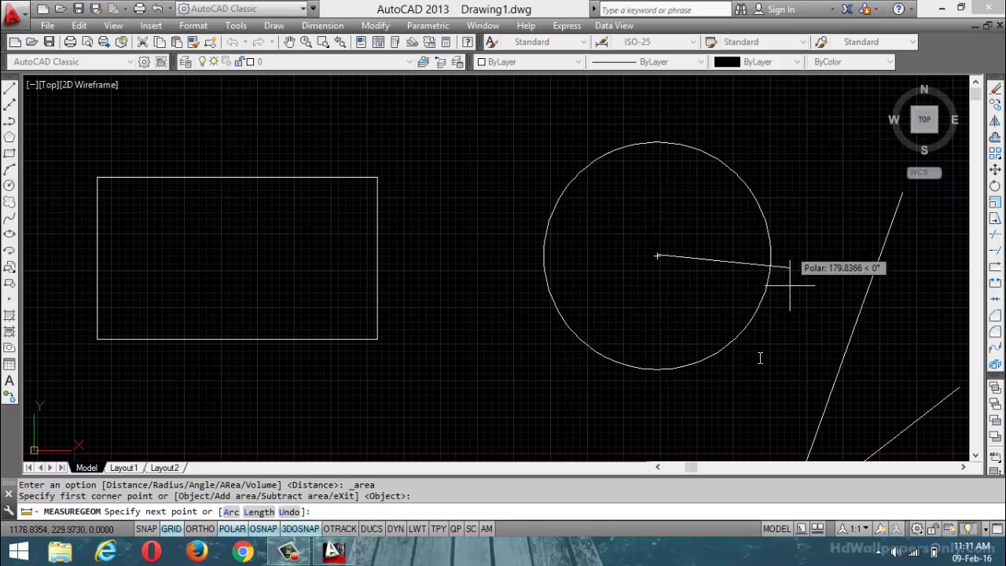
pyautogui.click(230, 512)
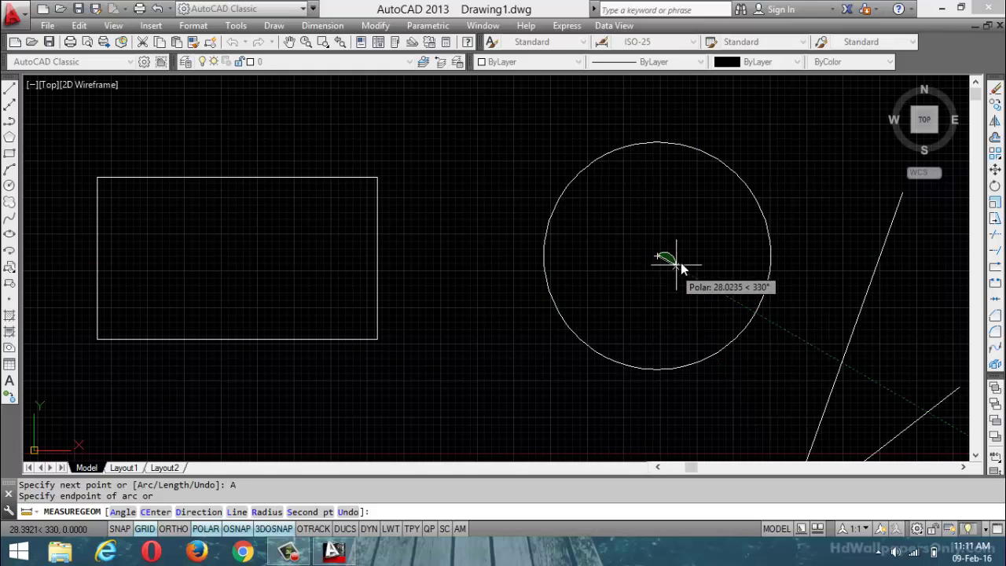
pyautogui.press('Escape')
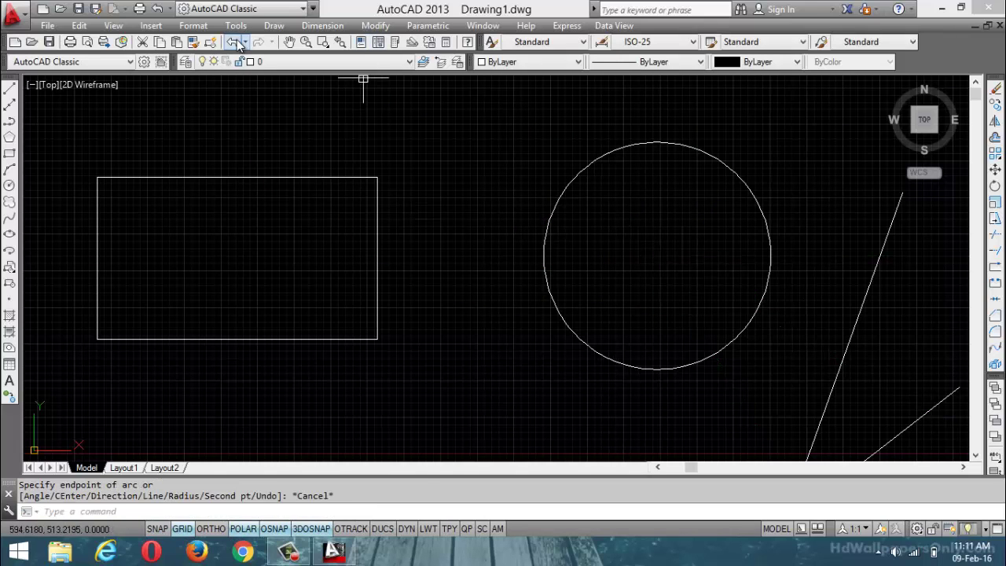
# Step: Try to measure the circle's area with the Area inquiry by picking its left and right quadrant points
pyautogui.click(236, 25)
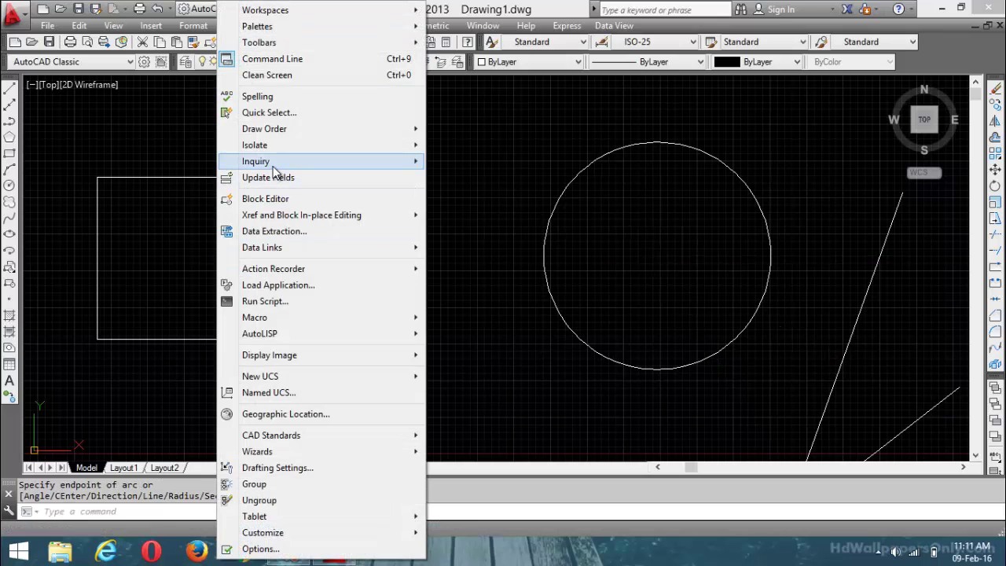
pyautogui.moveTo(275, 162)
pyautogui.click(457, 211)
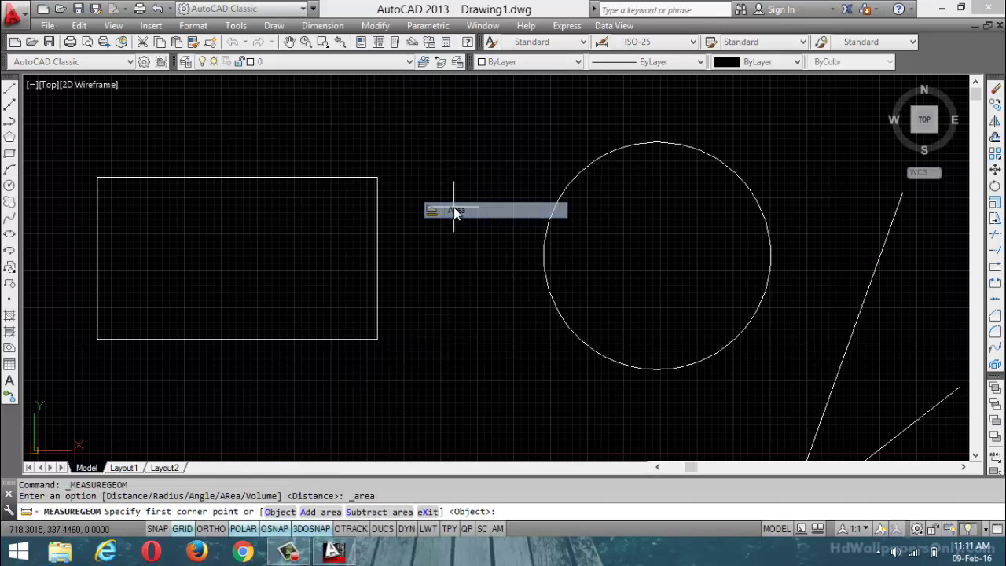
pyautogui.click(548, 255)
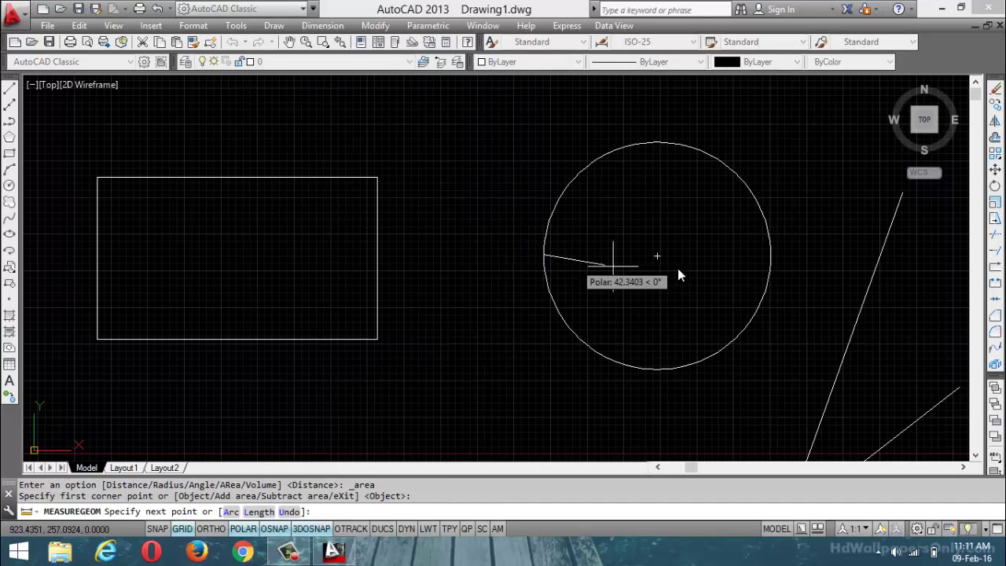
pyautogui.click(772, 257)
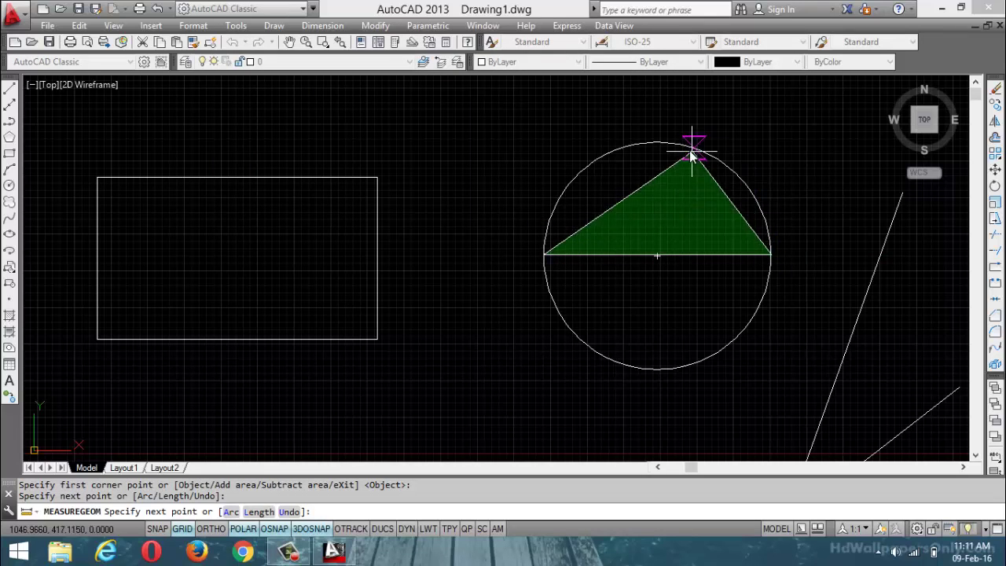
pyautogui.press('Escape')
# Step: Try to measure the circle's area with an arc segment running from its left quadrant to its right quadrant
pyautogui.press('Return')
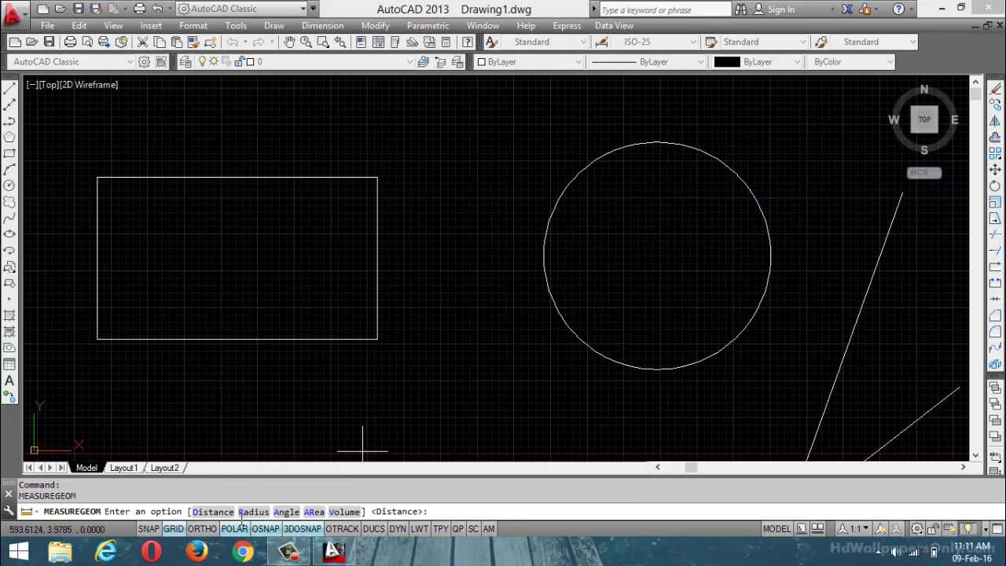
pyautogui.click(314, 511)
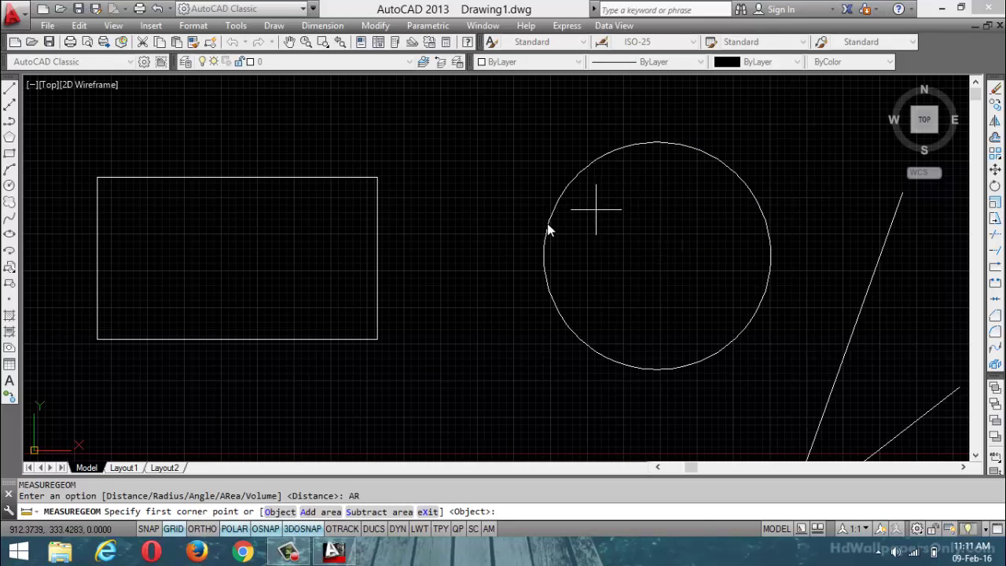
pyautogui.click(544, 256)
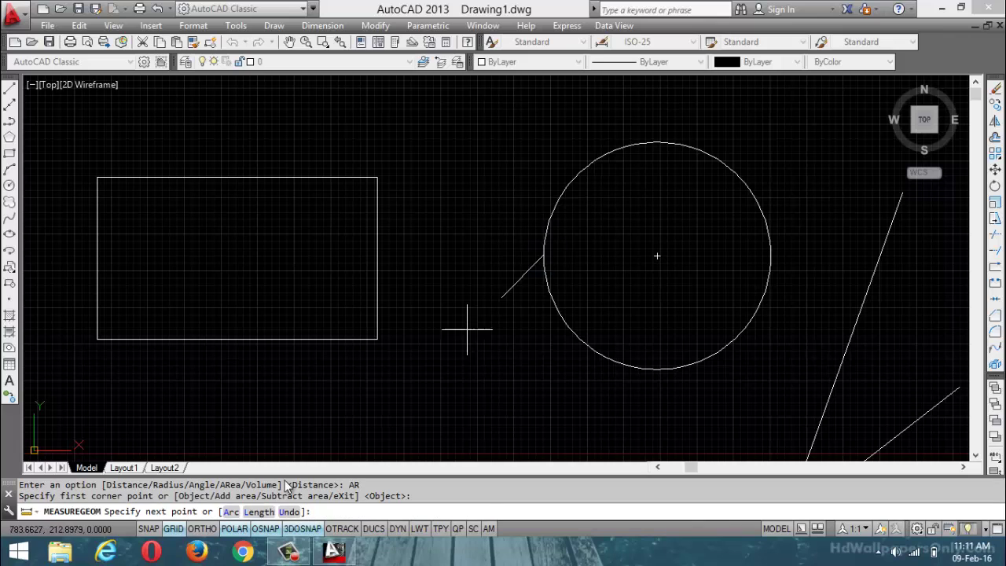
pyautogui.click(230, 512)
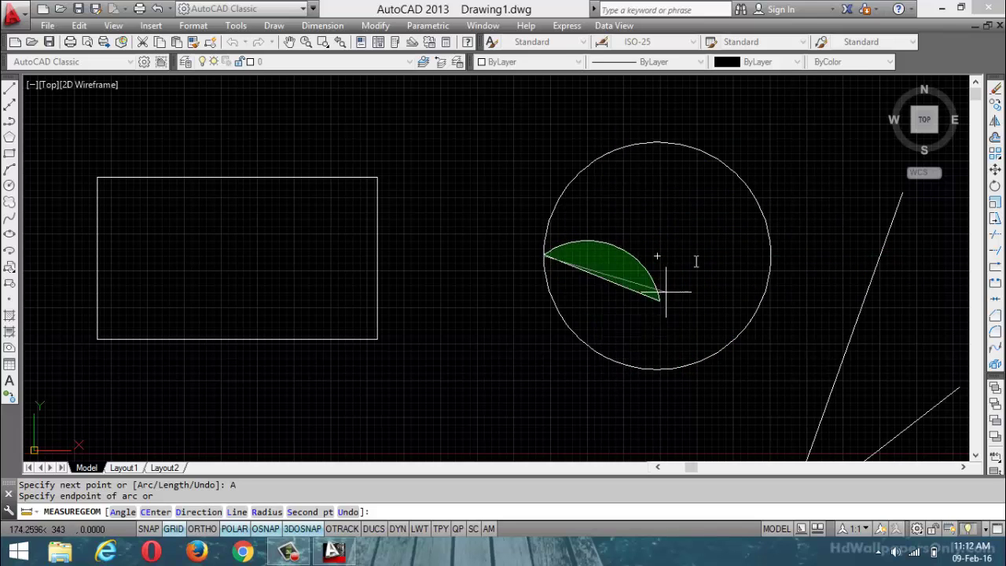
pyautogui.click(770, 256)
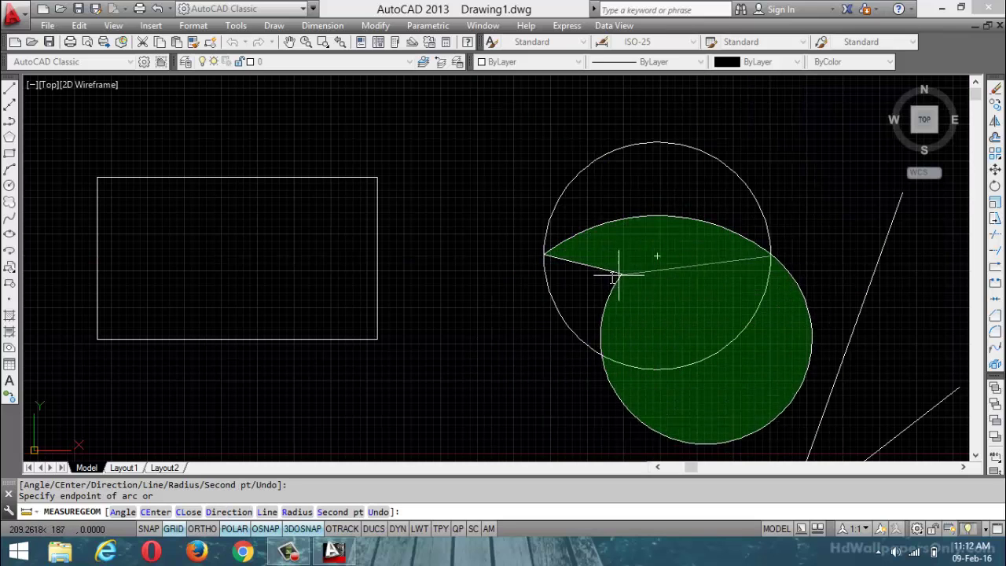
pyautogui.press('Escape')
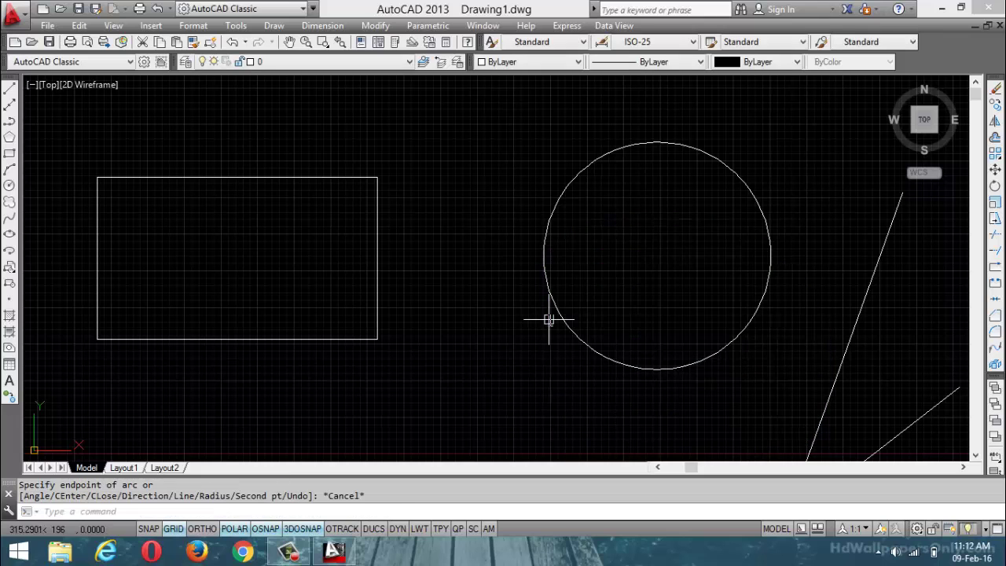
# Step: Measure the circle's area and circumference with the Area inquiry's Object option and highlight the result line in the command history
pyautogui.scroll(3, 557, 247)
pyautogui.scroll(-5, 508, 275)
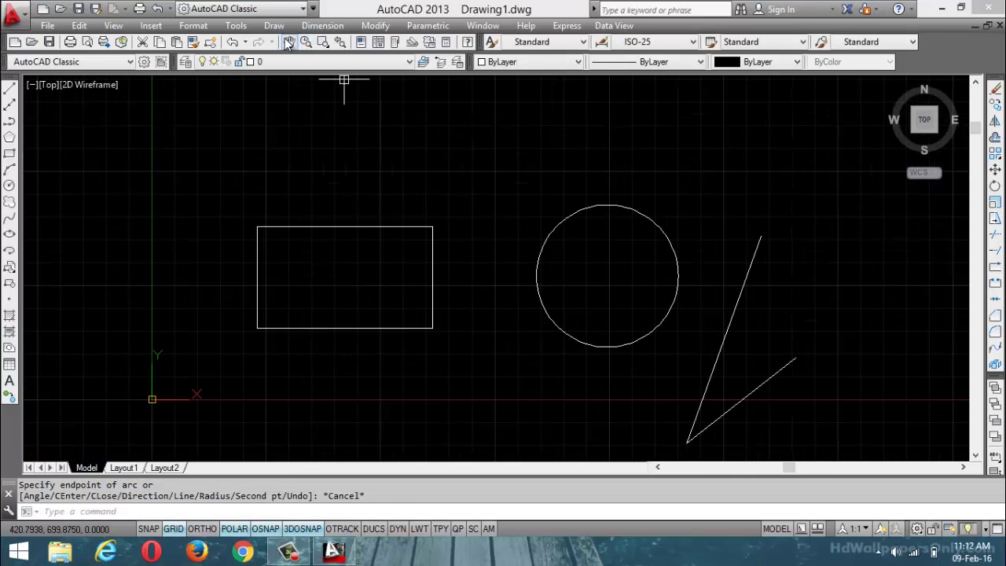
pyautogui.click(236, 25)
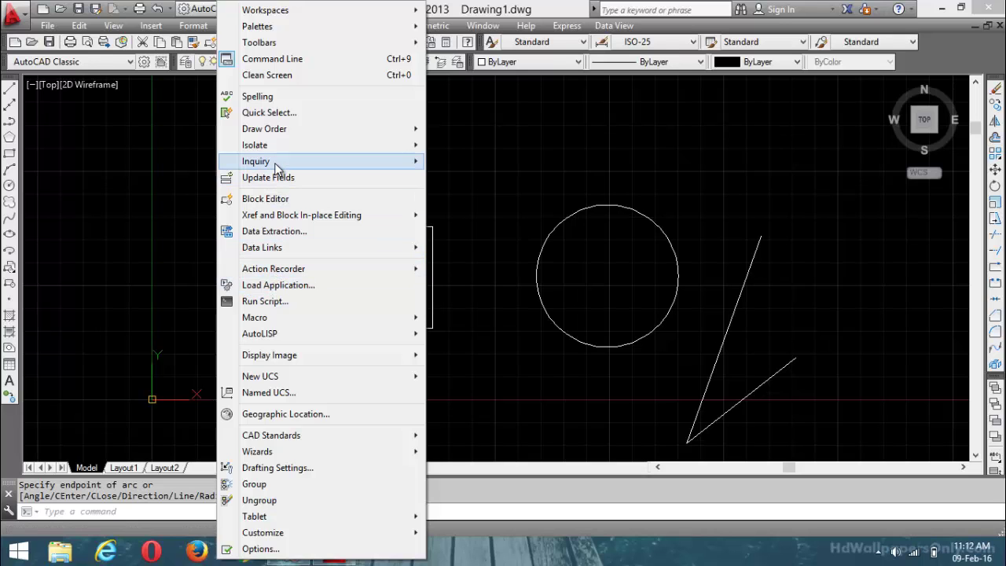
pyautogui.moveTo(245, 161)
pyautogui.click(479, 213)
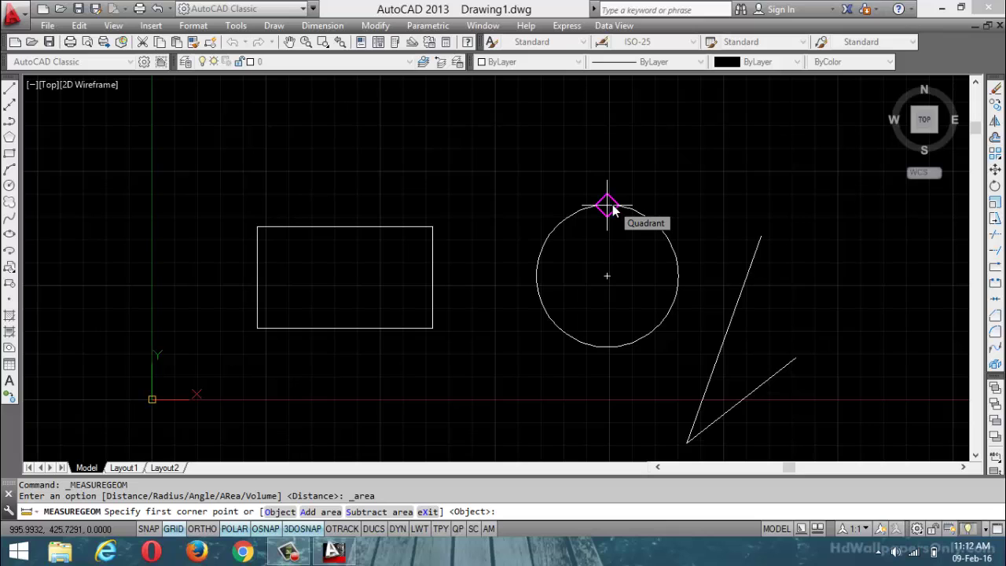
pyautogui.click(279, 511)
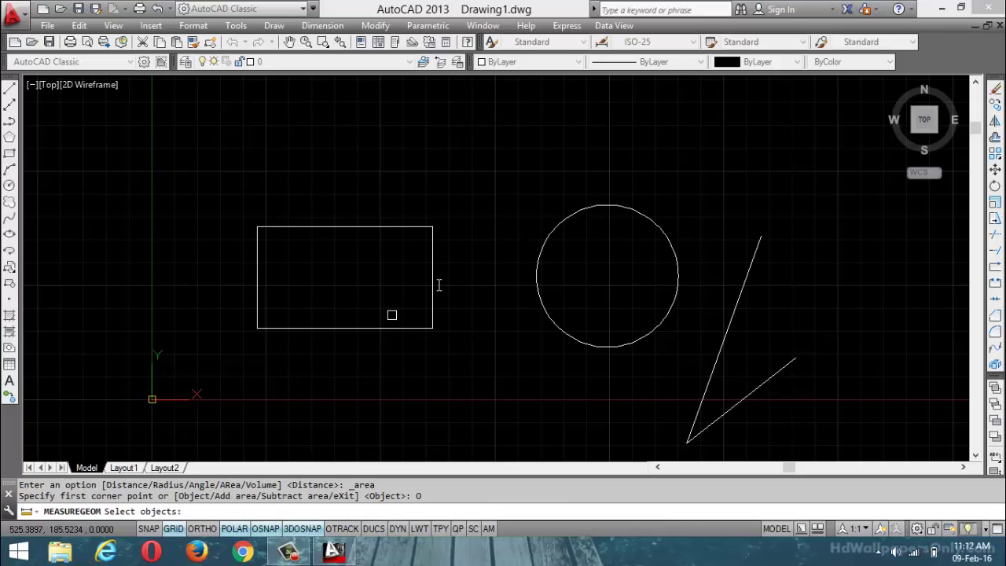
pyautogui.click(569, 217)
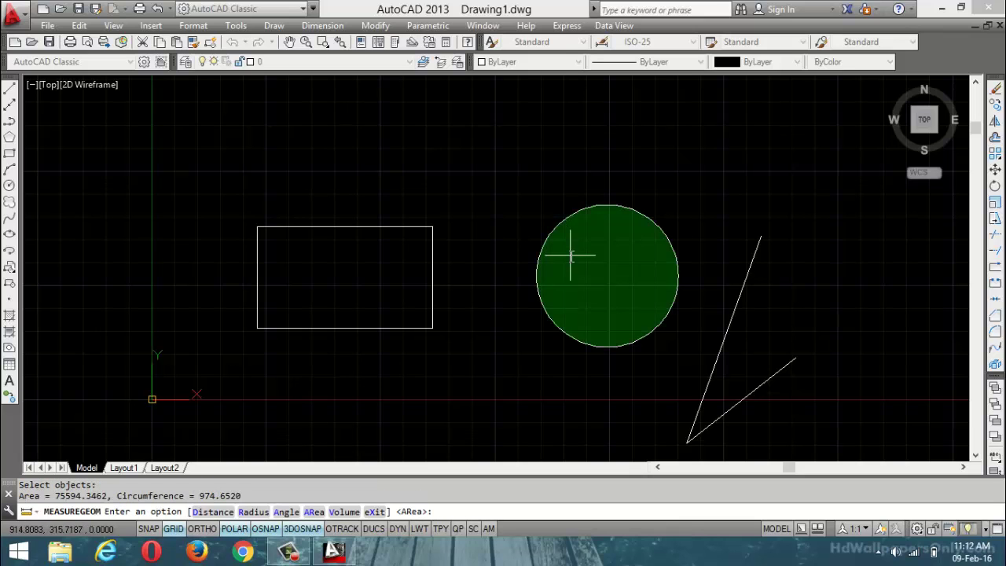
pyautogui.press('Return')
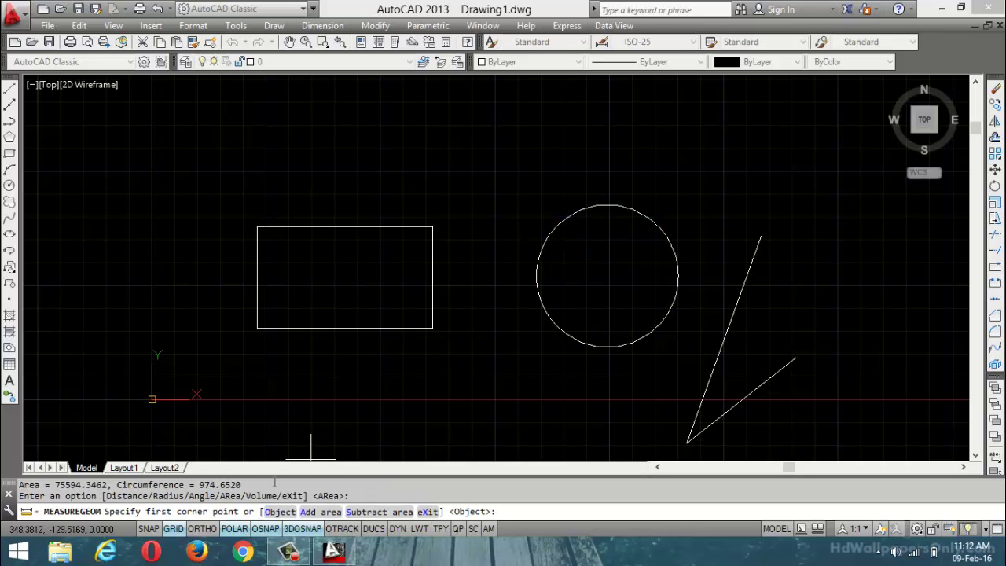
pyautogui.moveTo(261, 489); pyautogui.dragTo(176, 485)
pyautogui.moveTo(69, 495); pyautogui.dragTo(41, 485)
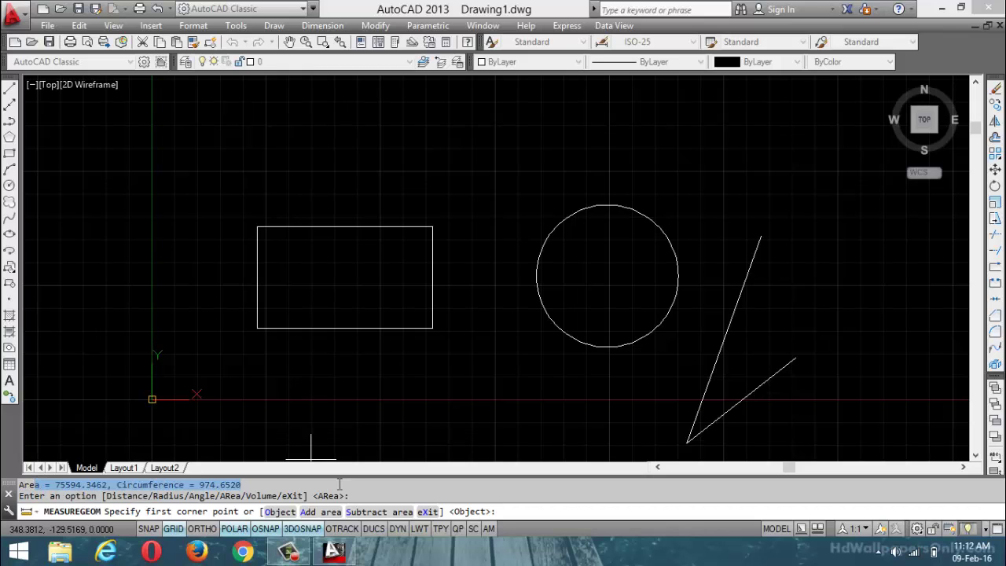
pyautogui.press('Escape')
pyautogui.press('Escape')
# Step: Repeat the Area inquiry on the circle as a whole object, then exit the measurement
pyautogui.click(193, 25)
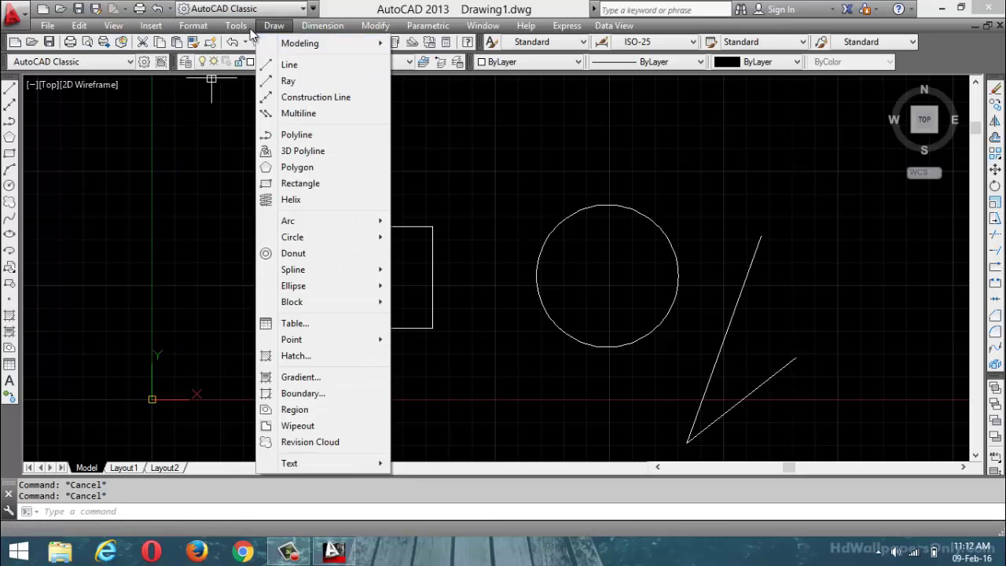
pyautogui.moveTo(236, 25)
pyautogui.moveTo(277, 162)
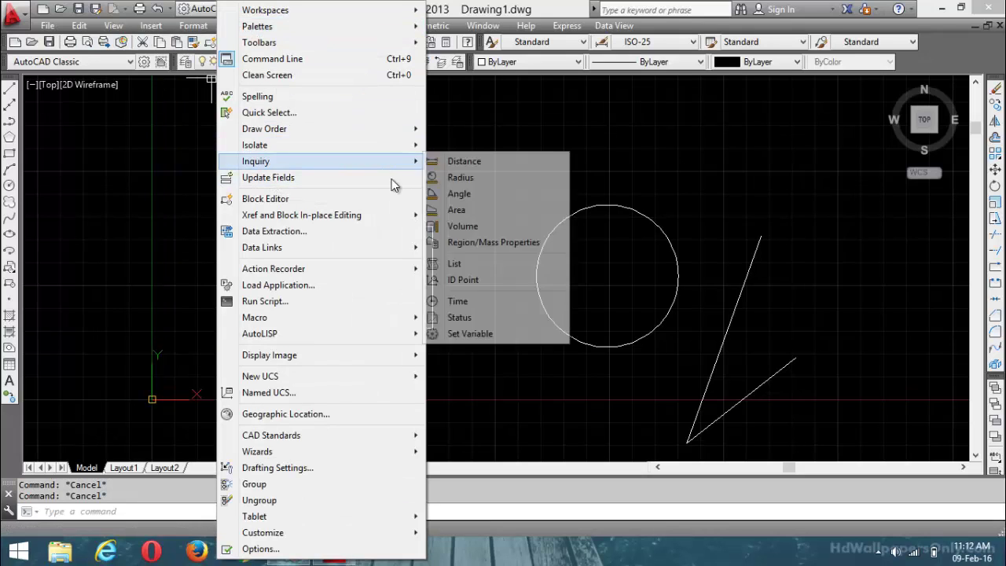
pyautogui.click(457, 210)
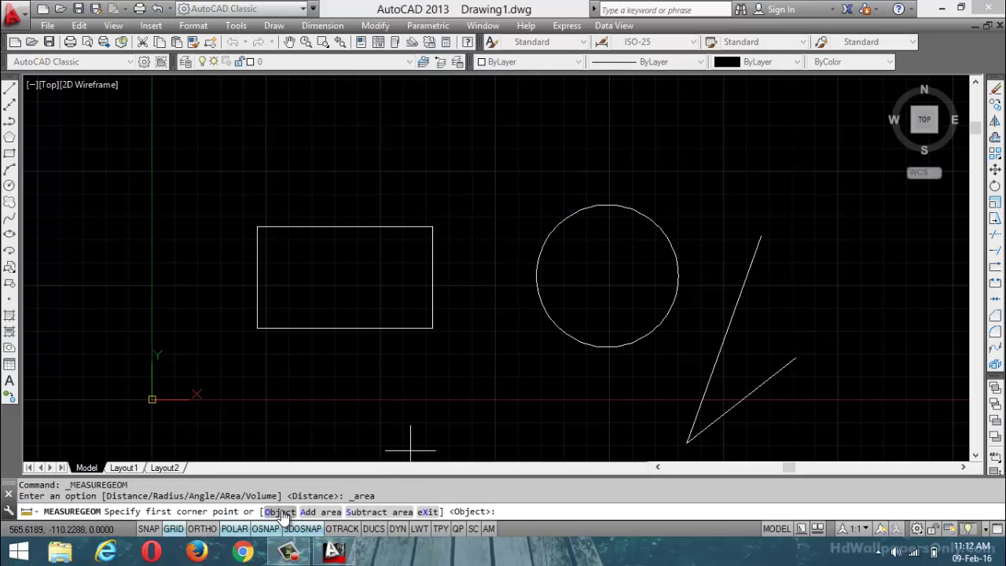
pyautogui.press('Return')
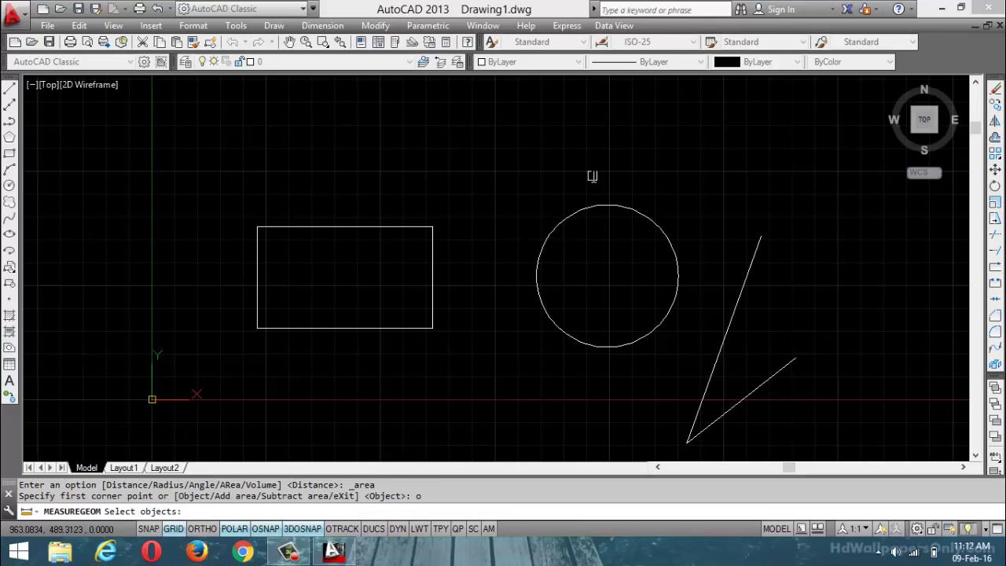
pyautogui.click(593, 209)
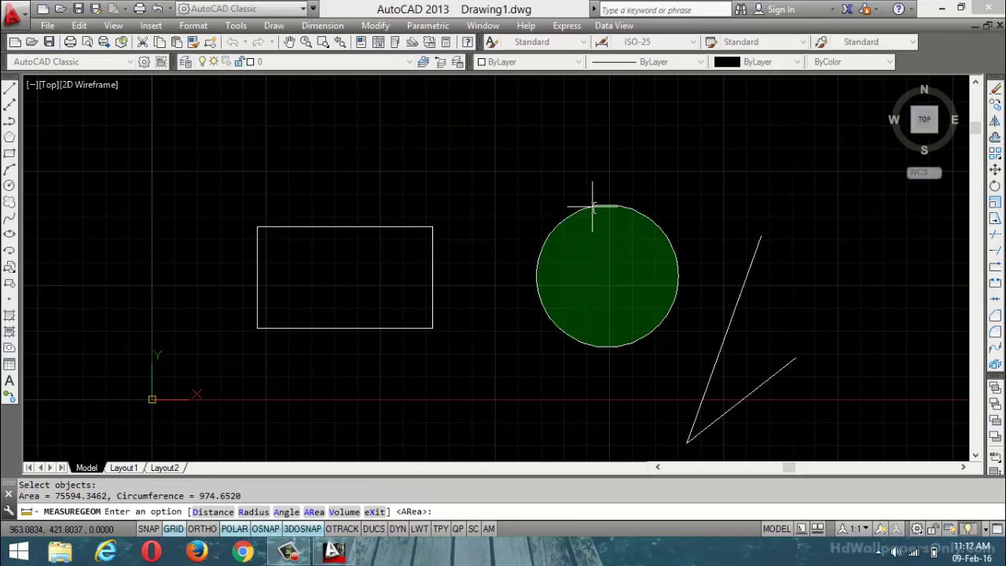
pyautogui.press('Return')
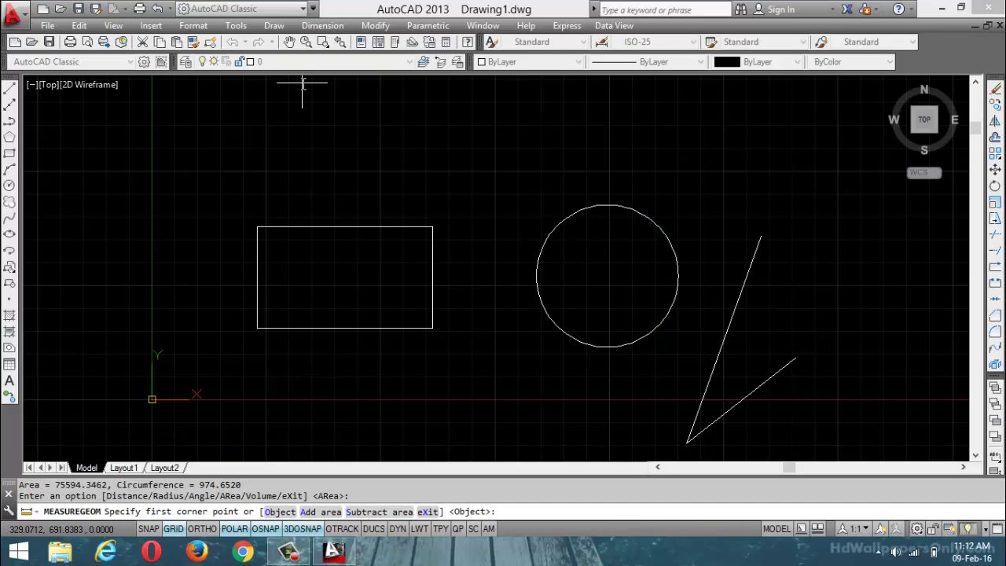
pyautogui.press('Escape')
pyautogui.press('Escape')
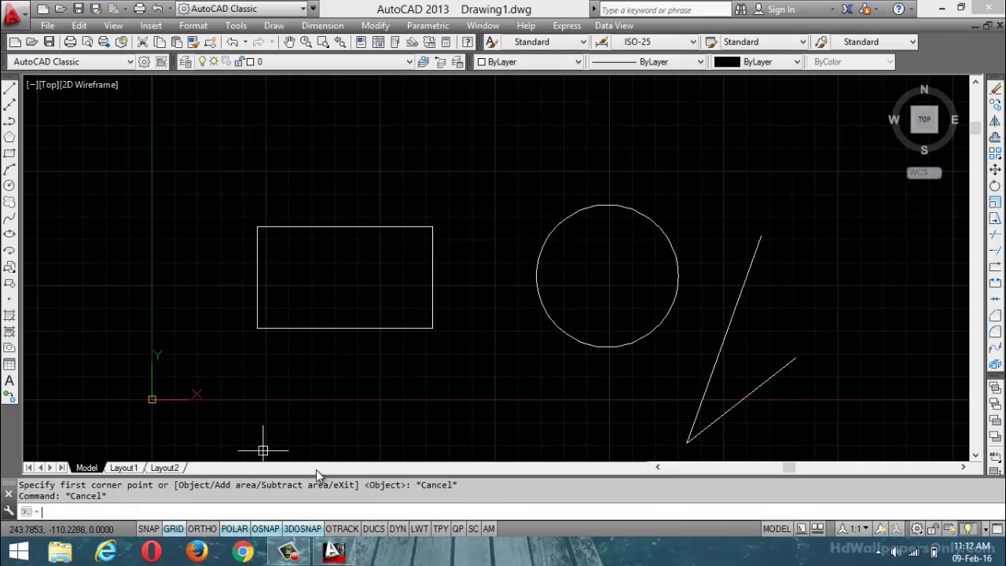
# Step: Measure the rectangle's volume with the Volume inquiry's Object option and a height of 100, highlight the result, then exit the measurement
pyautogui.click(235, 26)
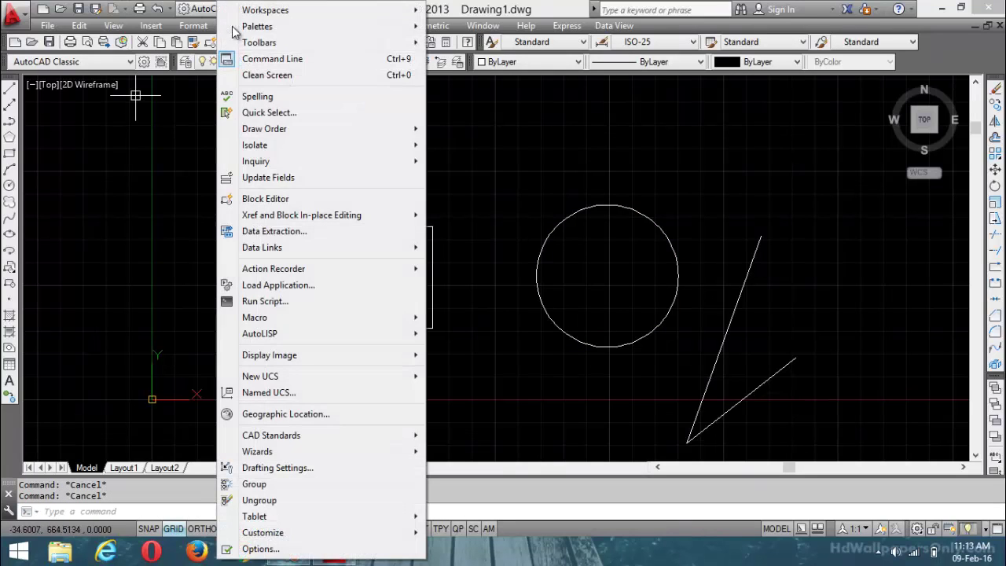
pyautogui.click(454, 377)
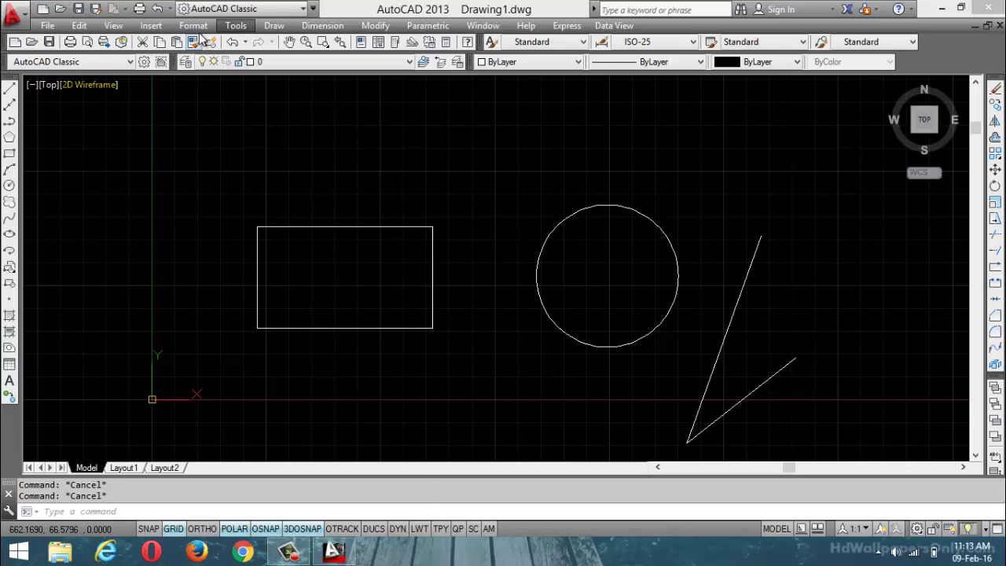
pyautogui.click(236, 25)
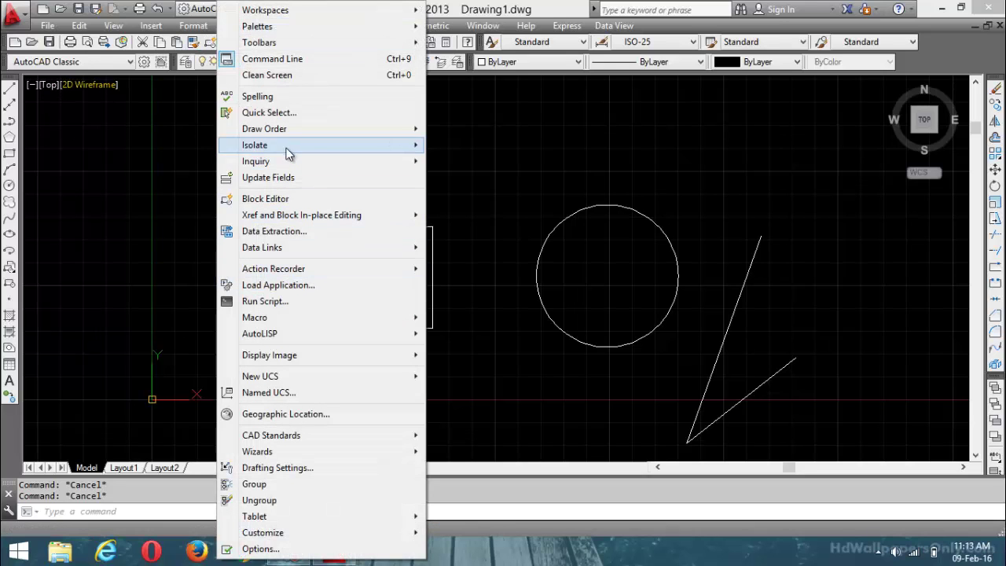
pyautogui.moveTo(288, 162)
pyautogui.click(457, 228)
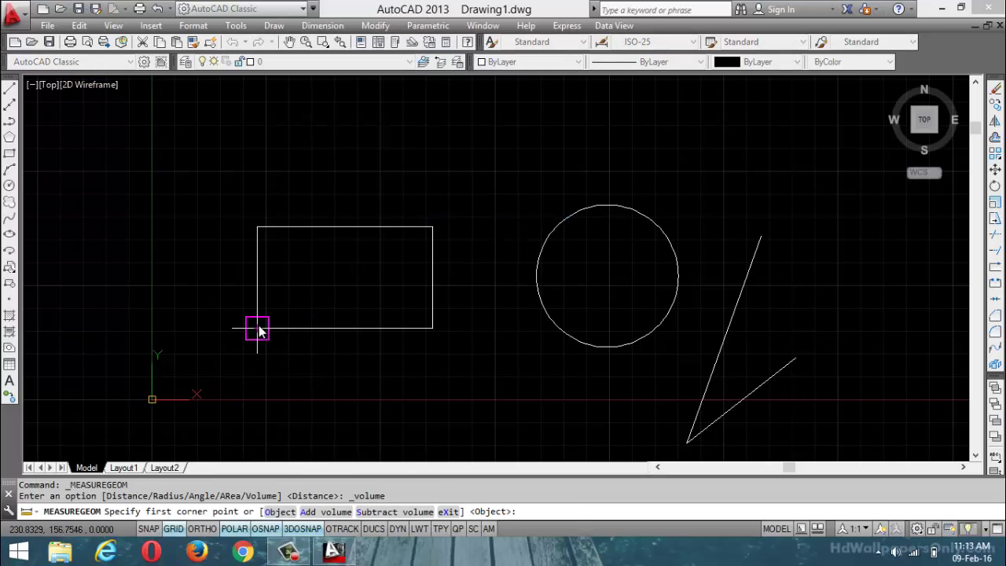
pyautogui.click(279, 512)
pyautogui.click(318, 228)
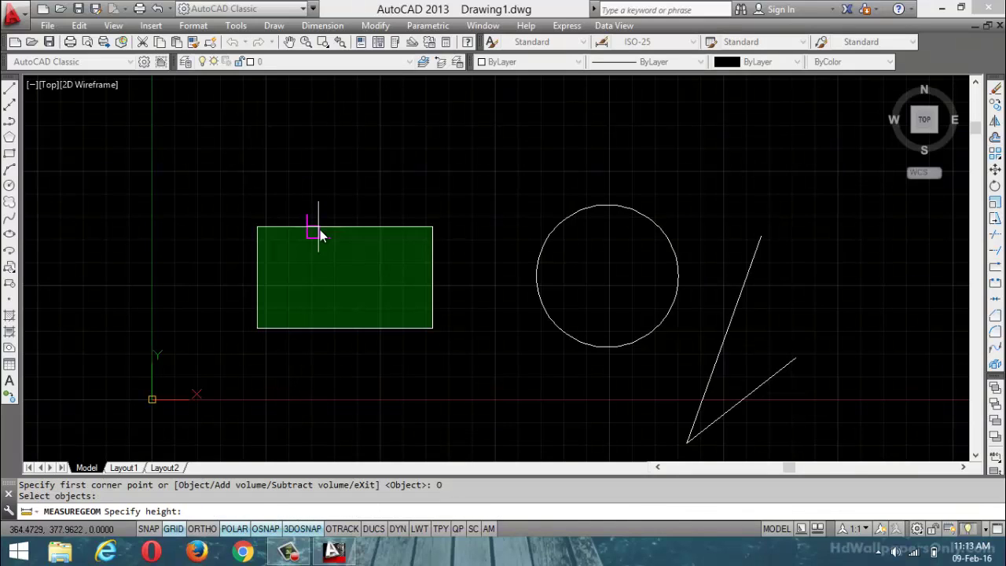
pyautogui.click(319, 230)
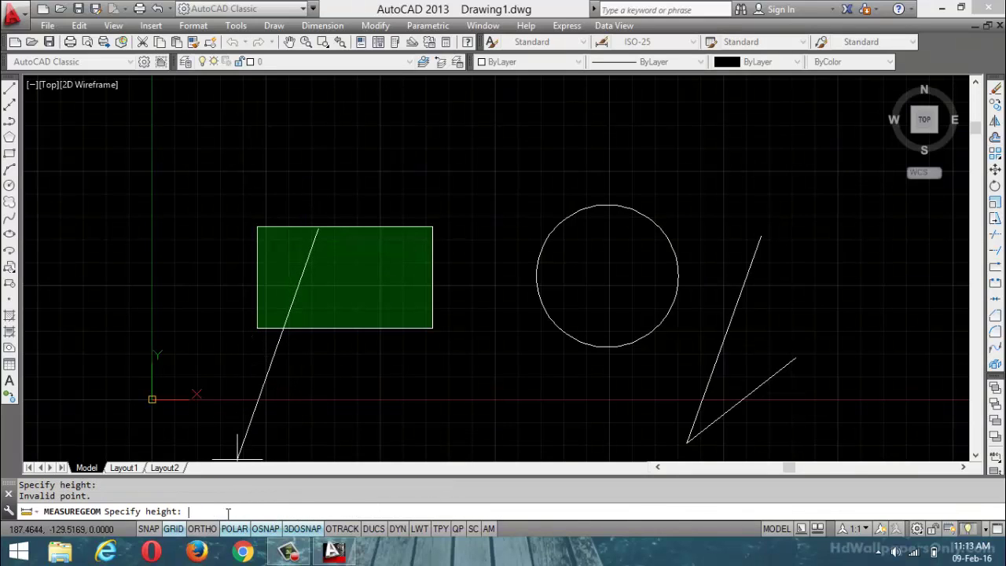
pyautogui.write('100')
pyautogui.press('Return')
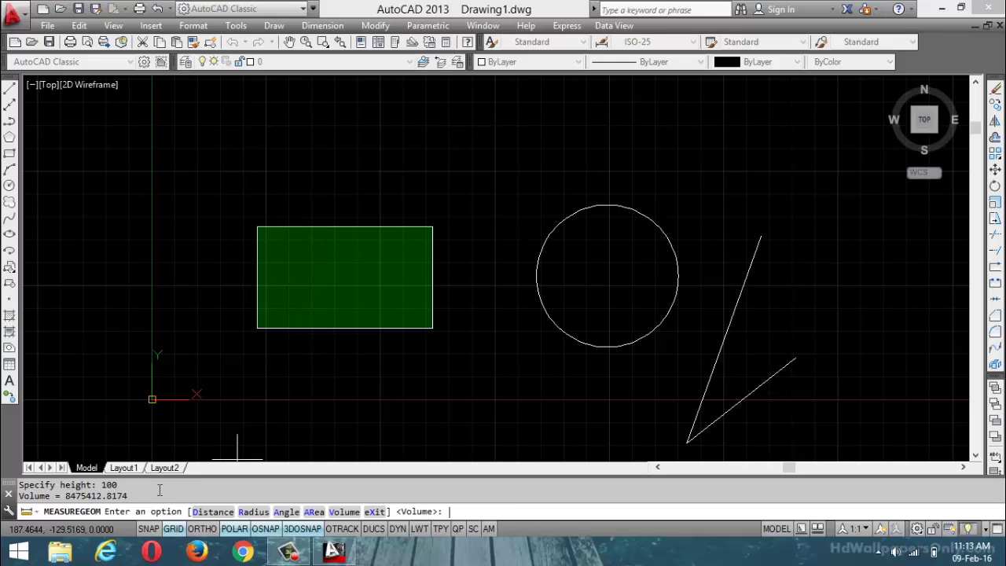
pyautogui.moveTo(129, 496); pyautogui.dragTo(49, 511)
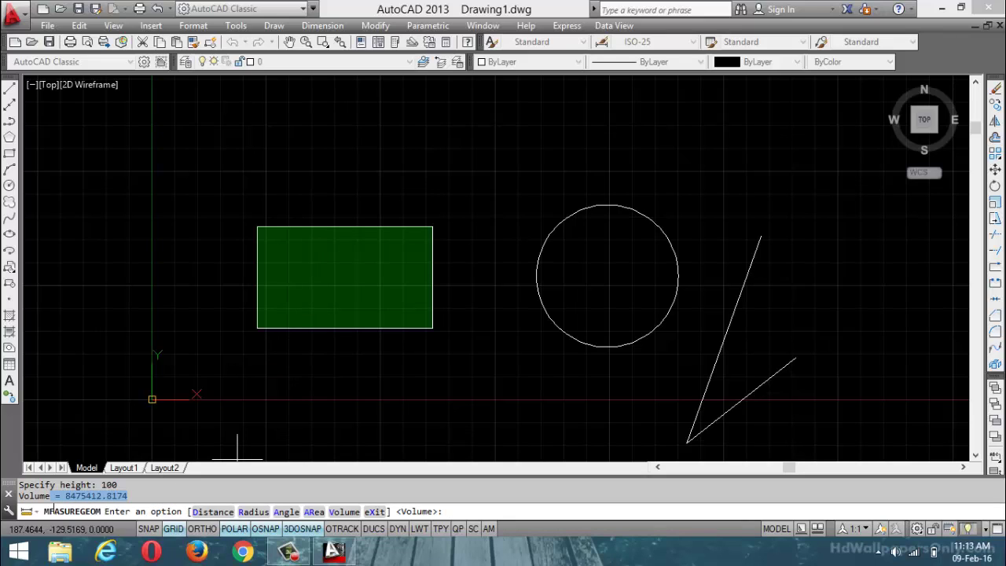
pyautogui.press('Escape')
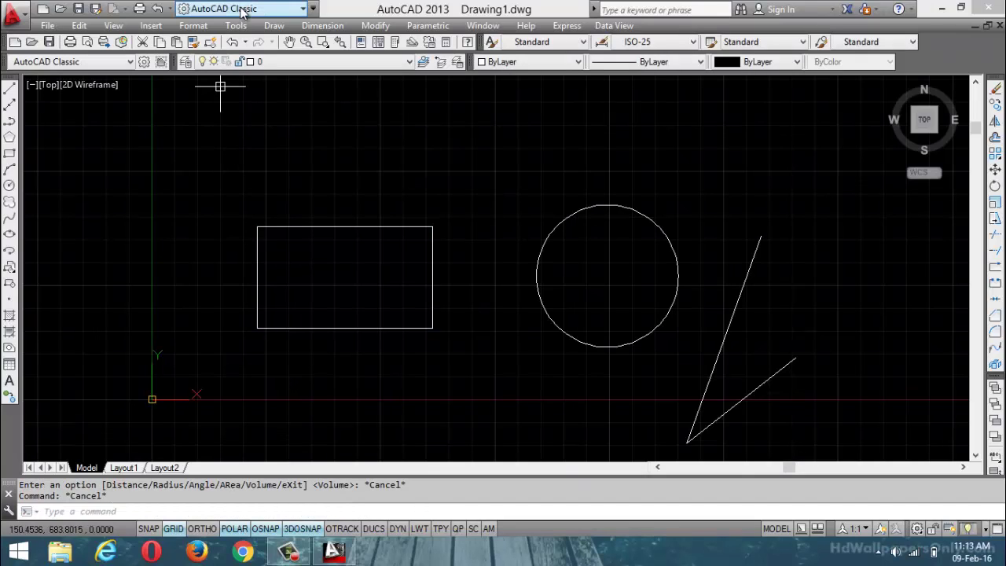
pyautogui.click(234, 25)
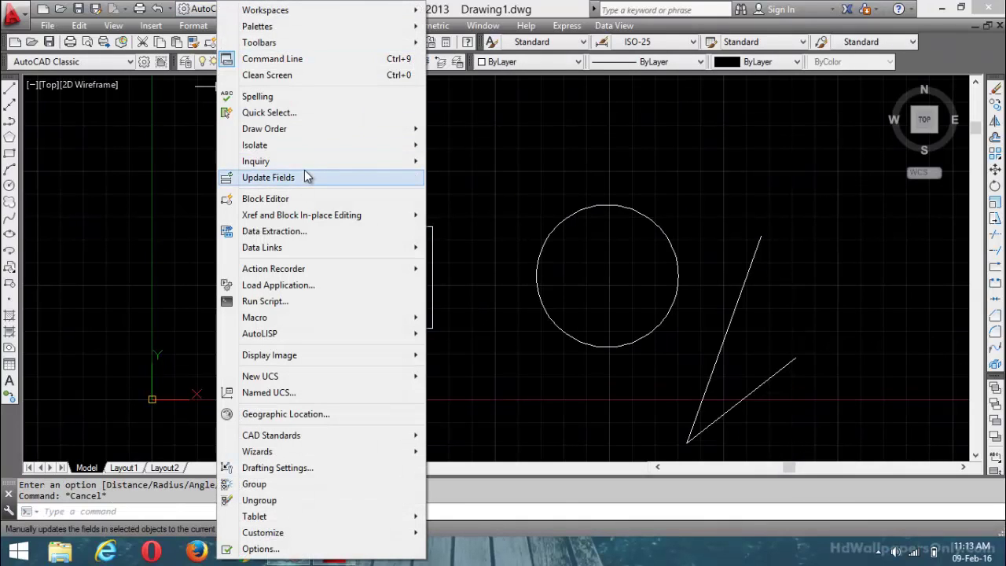
pyautogui.moveTo(311, 167)
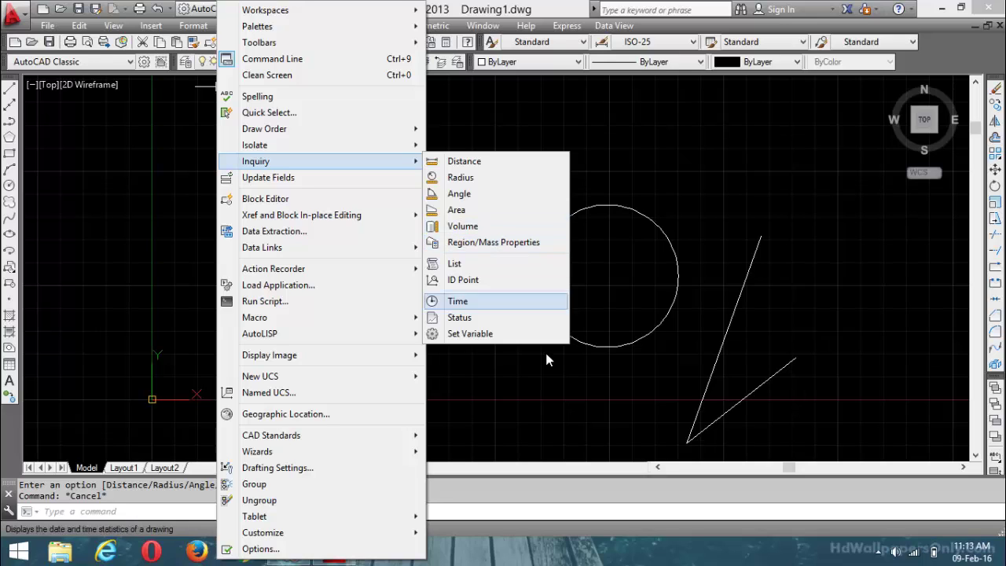
pyautogui.press('Escape')
pyautogui.press('Escape')
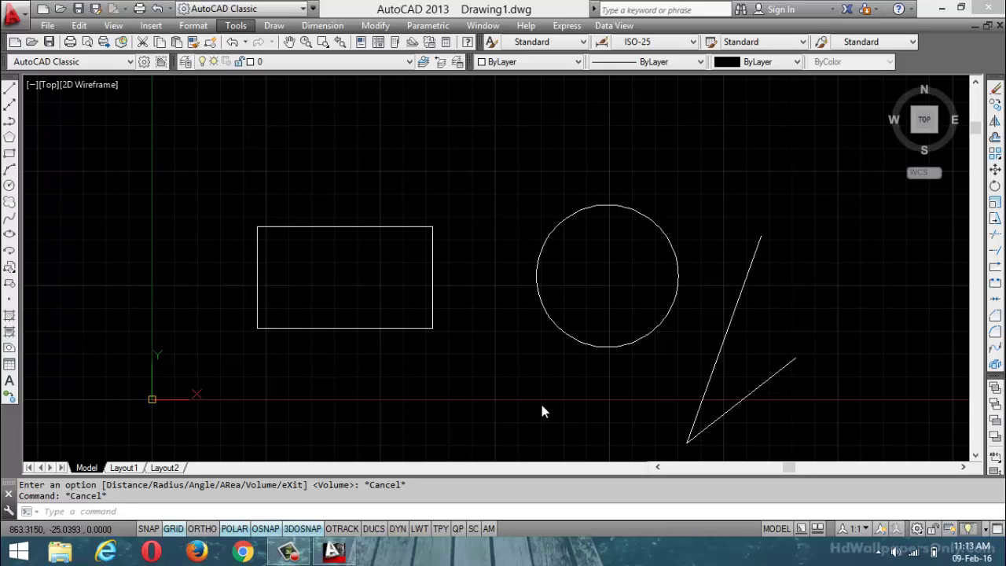
# Step: Convert the rectangle into a region with the REGION command
pyautogui.click(252, 509)
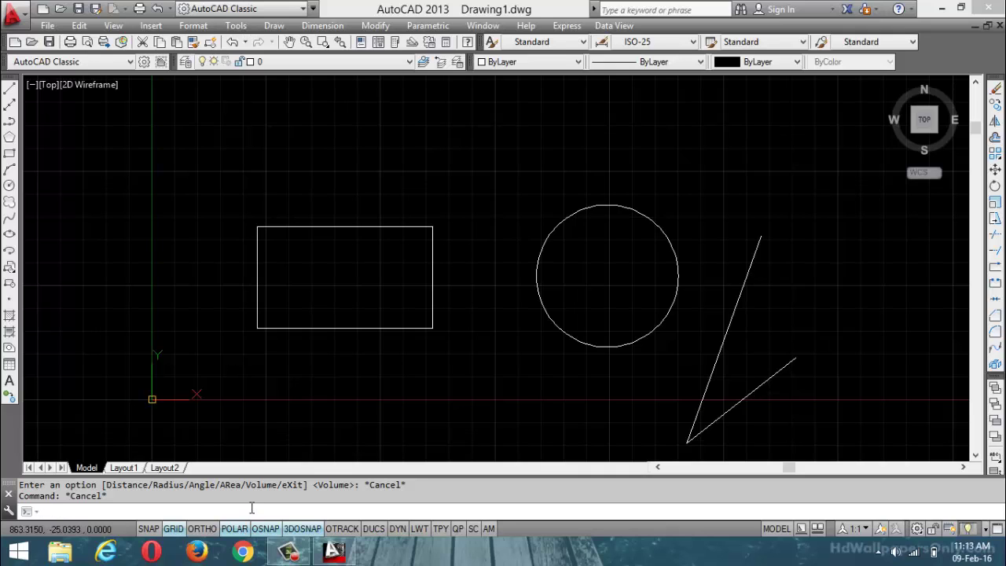
pyautogui.write('reg')
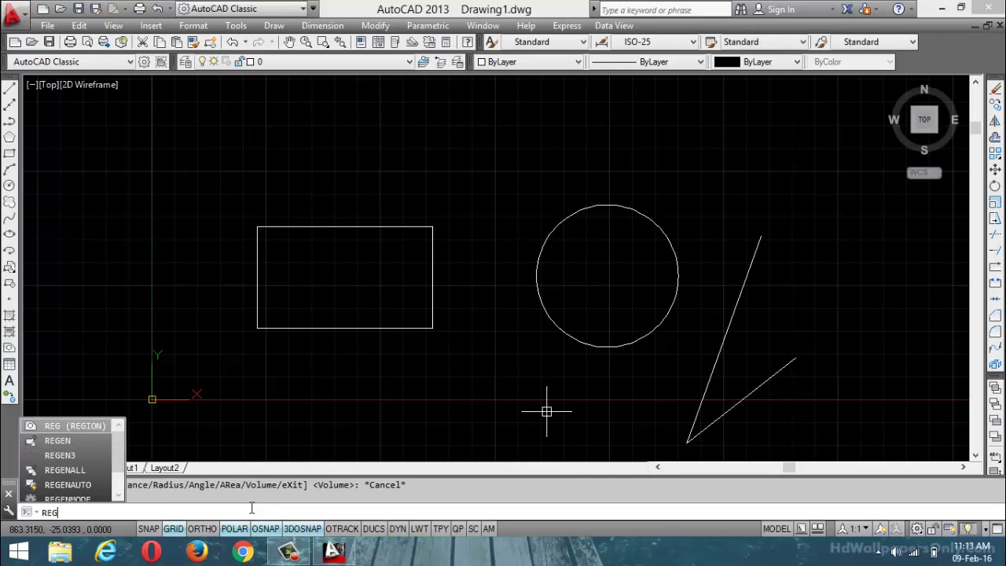
pyautogui.press('Return')
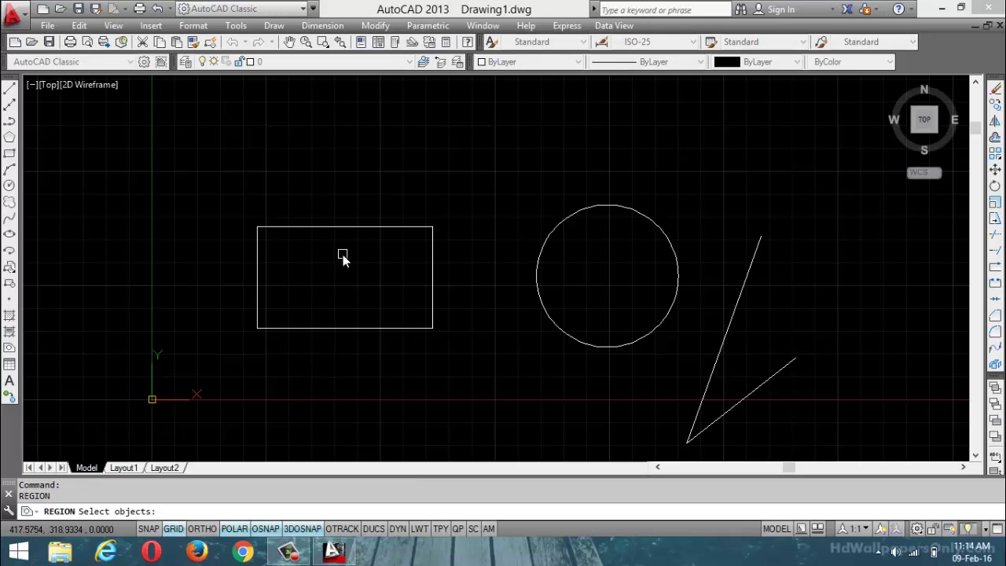
pyautogui.click(350, 227)
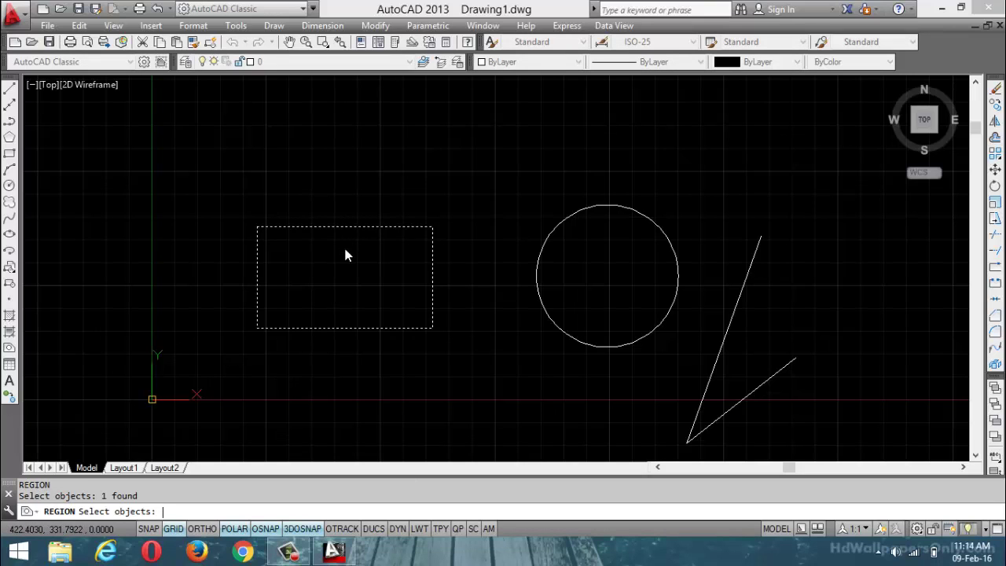
pyautogui.press('Return')
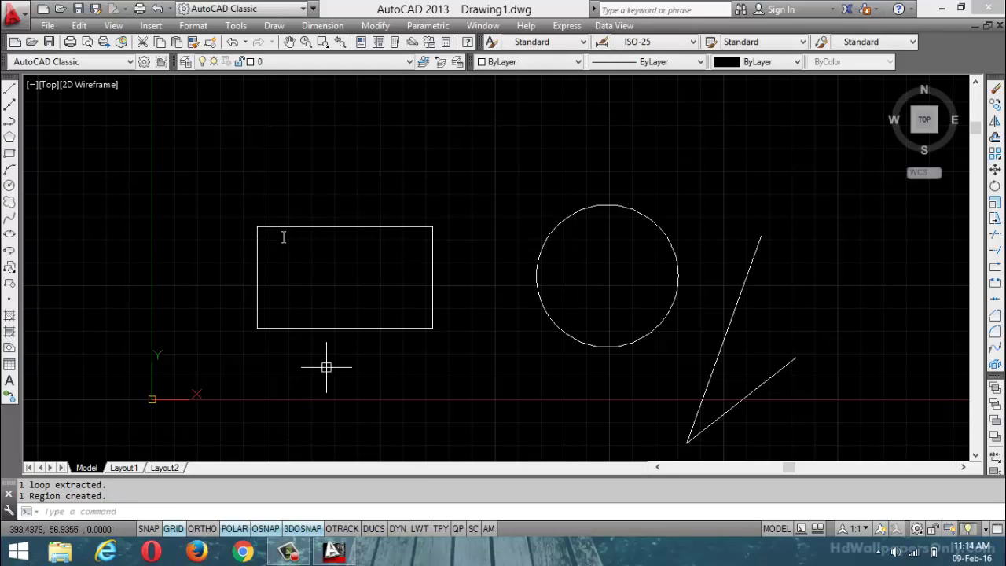
# Step: Run the Region/Mass Properties inquiry on the rectangular region and reposition the text window showing its report
pyautogui.click(236, 25)
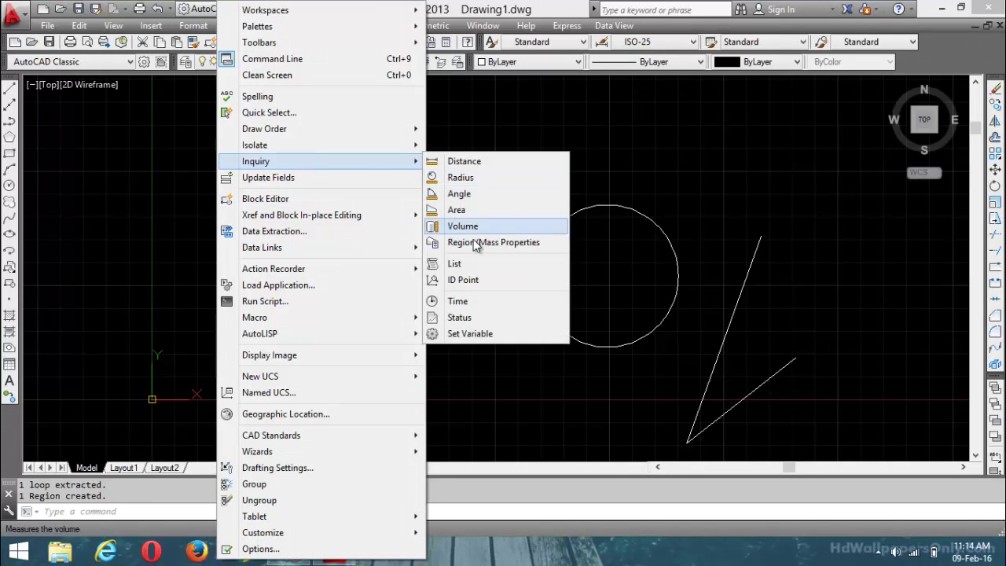
pyautogui.click(480, 242)
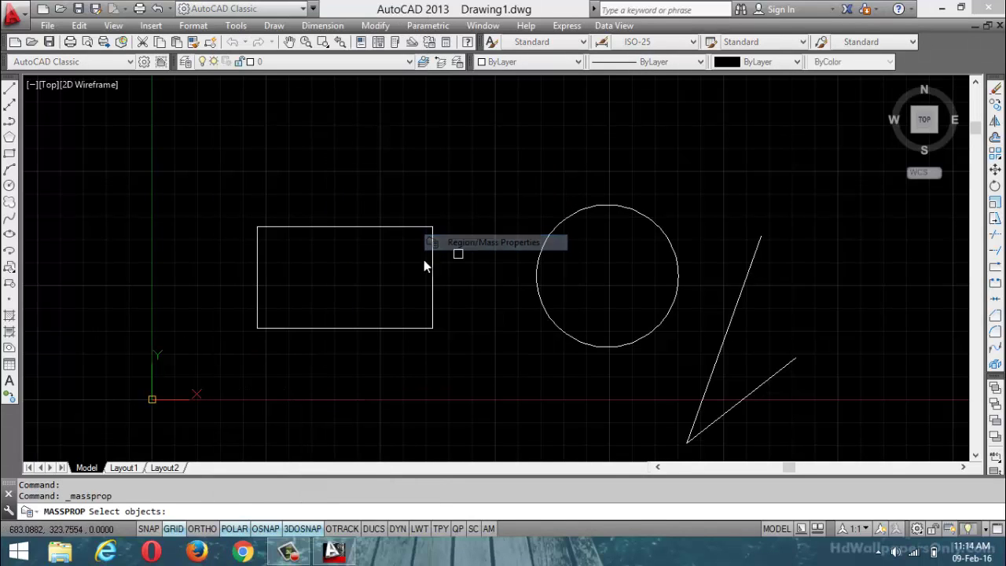
pyautogui.click(369, 227)
pyautogui.press('Return')
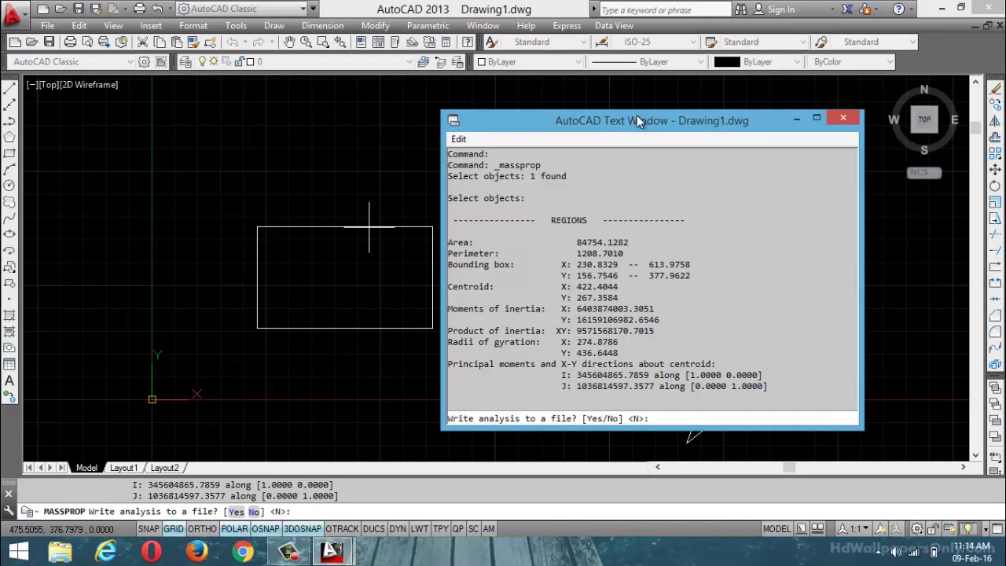
pyautogui.moveTo(634, 125); pyautogui.dragTo(495, 83)
# Step: Examine the region's area, perimeter, bounding box, centroid and inertia values in the report, then cancel without writing the analysis to a file
pyautogui.moveTo(493, 201); pyautogui.dragTo(416, 201)
pyautogui.moveTo(504, 213); pyautogui.dragTo(431, 216)
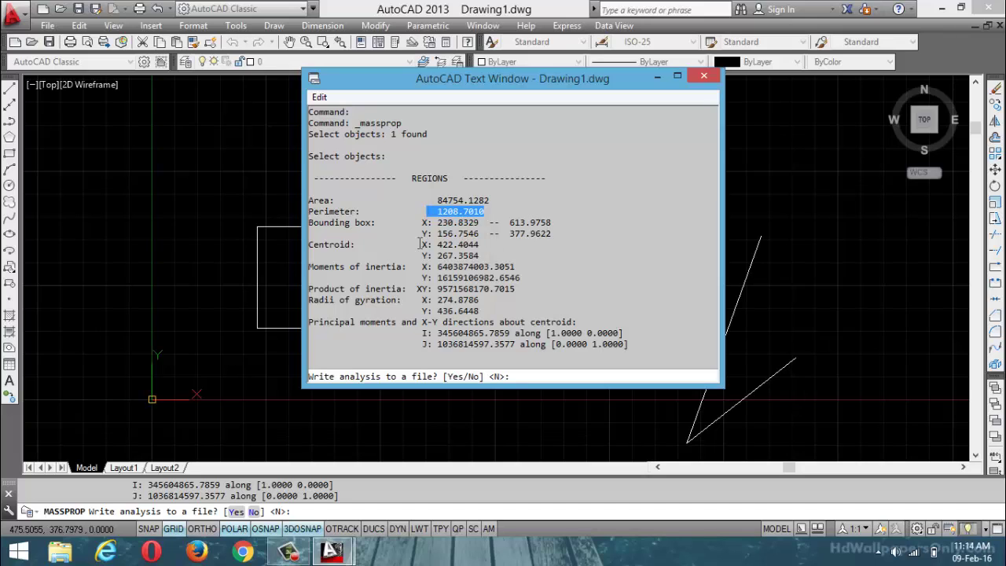
pyautogui.moveTo(417, 244); pyautogui.dragTo(525, 273)
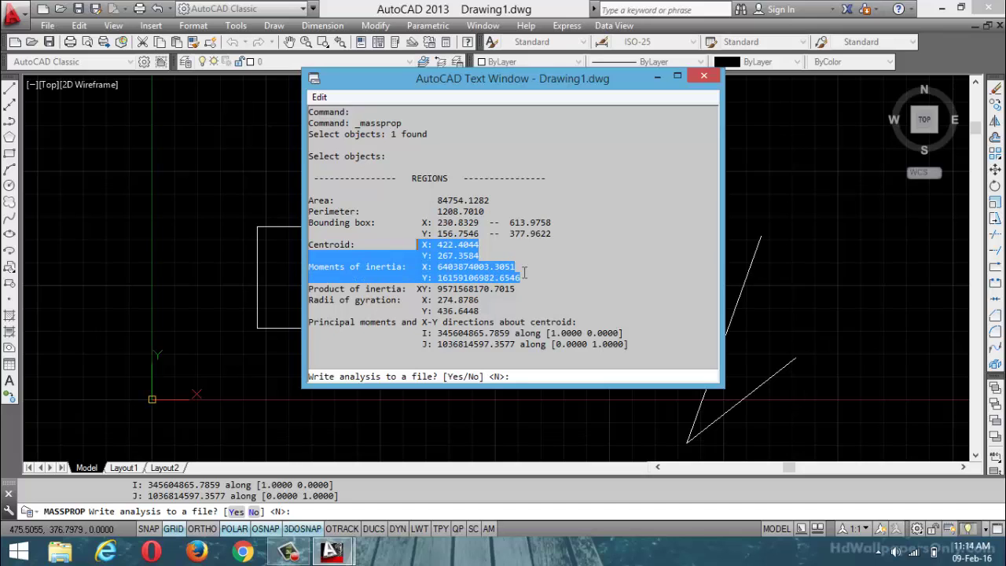
pyautogui.moveTo(524, 272); pyautogui.dragTo(522, 348)
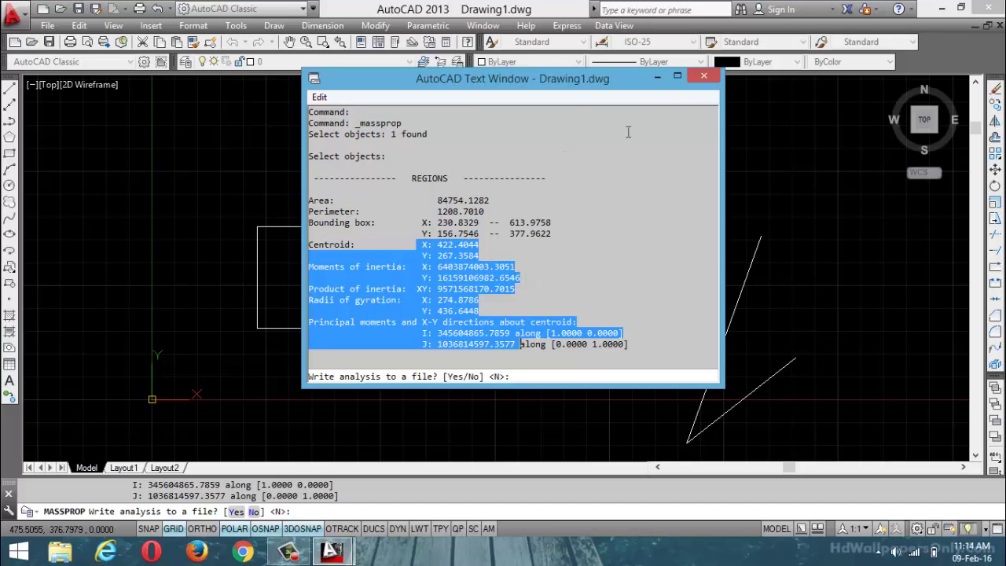
pyautogui.click(663, 199)
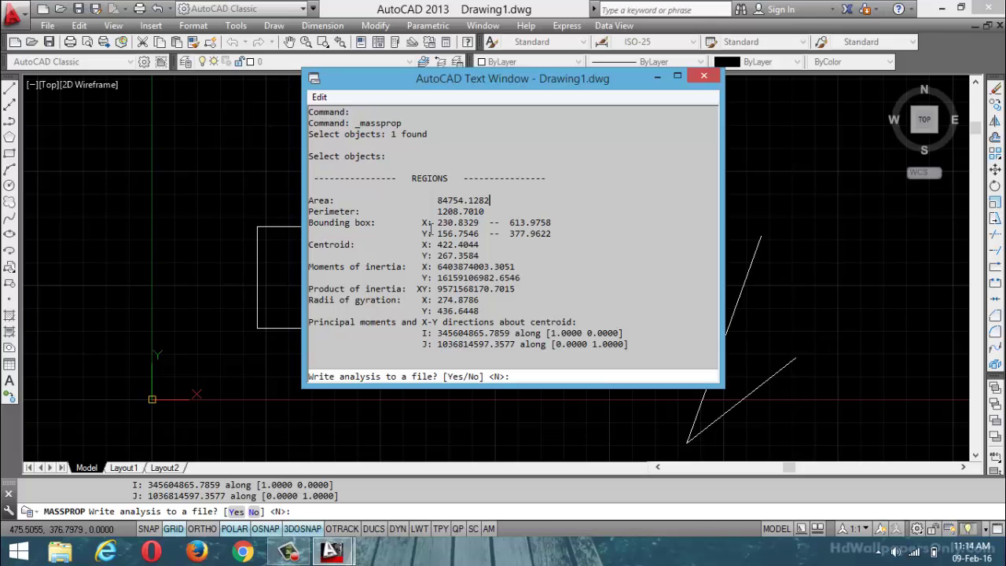
pyautogui.moveTo(500, 76)
pyautogui.mouseDown()
pyautogui.moveTo(812, 161)
pyautogui.moveTo(878, 141)
pyautogui.mouseUp()
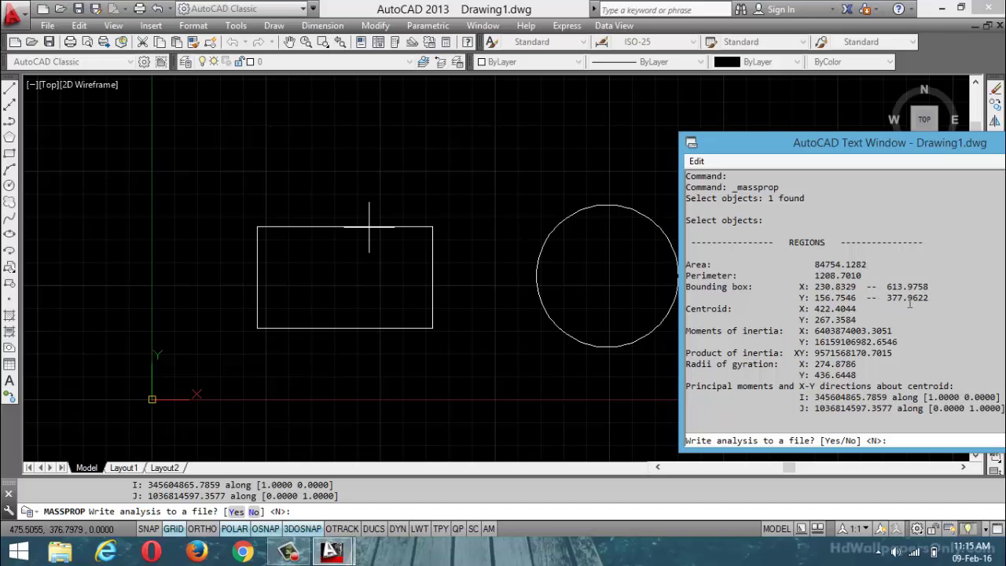
pyautogui.click(435, 229)
pyautogui.press('Escape')
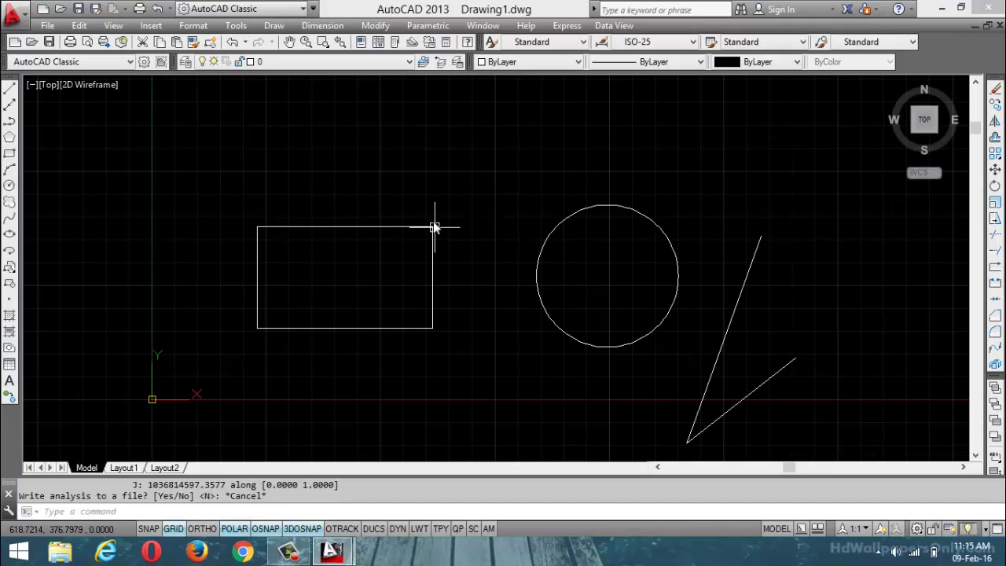
# Step: List the property data of the rectangular region and the circle with the List inquiry, and reposition the report window for reading
pyautogui.click(235, 25)
pyautogui.moveTo(409, 161)
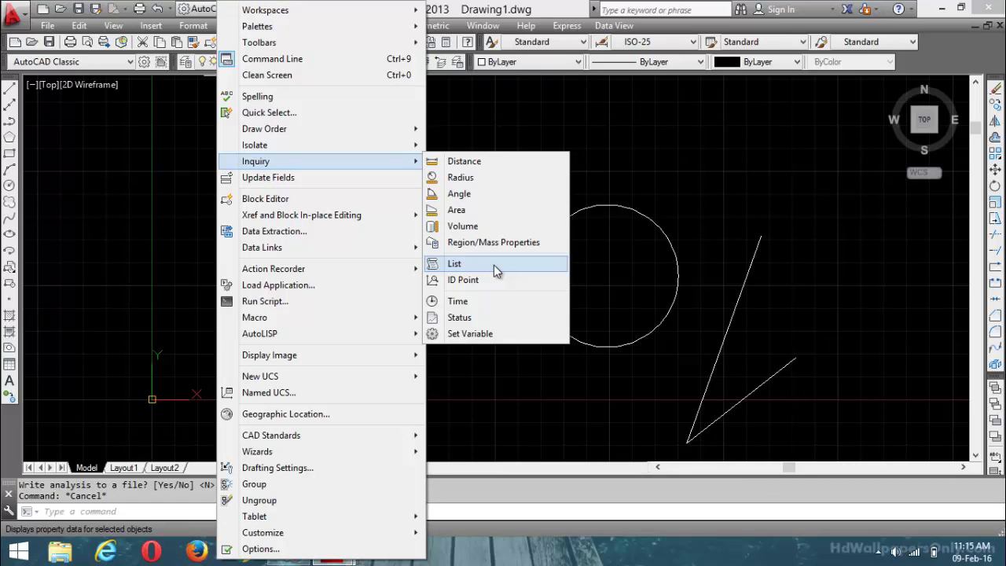
pyautogui.click(493, 265)
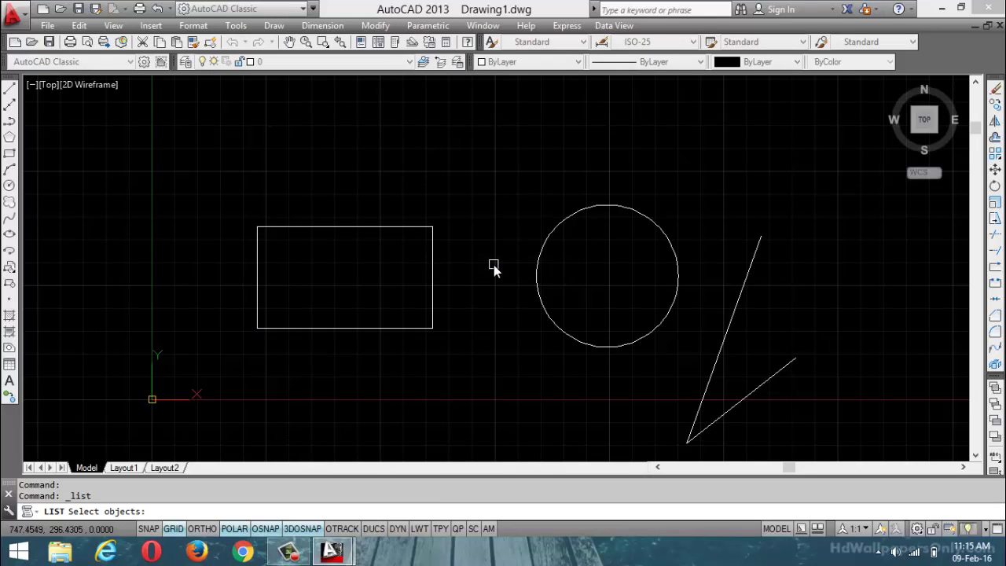
pyautogui.click(368, 227)
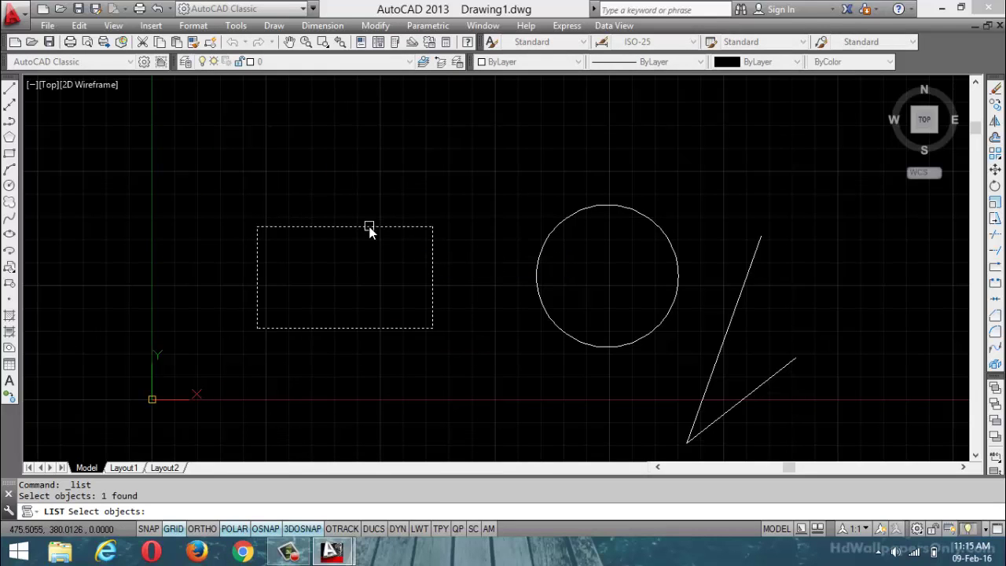
pyautogui.click(576, 213)
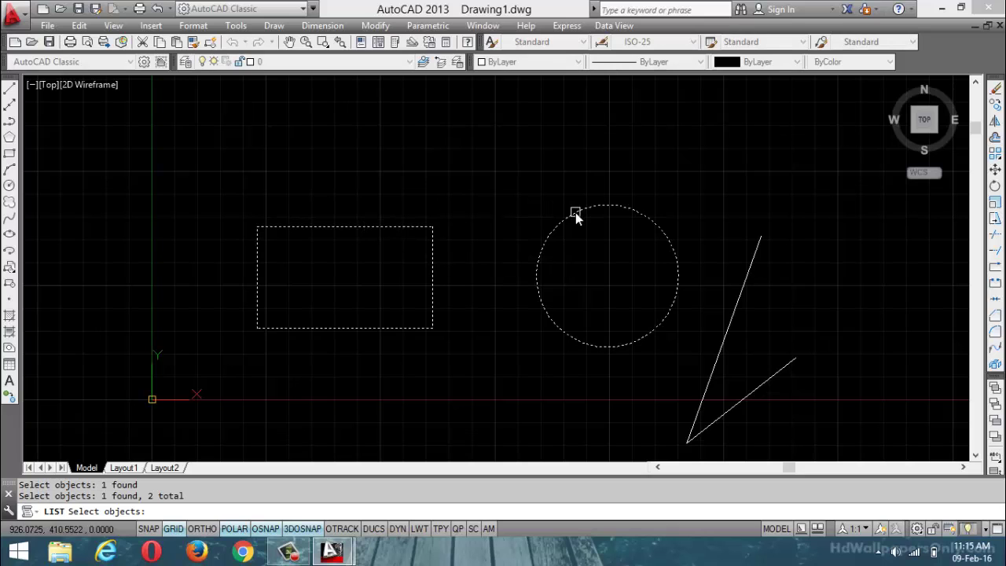
pyautogui.press('Return')
pyautogui.moveTo(872, 144)
pyautogui.mouseDown()
pyautogui.moveTo(620, 86)
pyautogui.moveTo(728, 94)
pyautogui.moveTo(775, 78)
pyautogui.mouseUp()
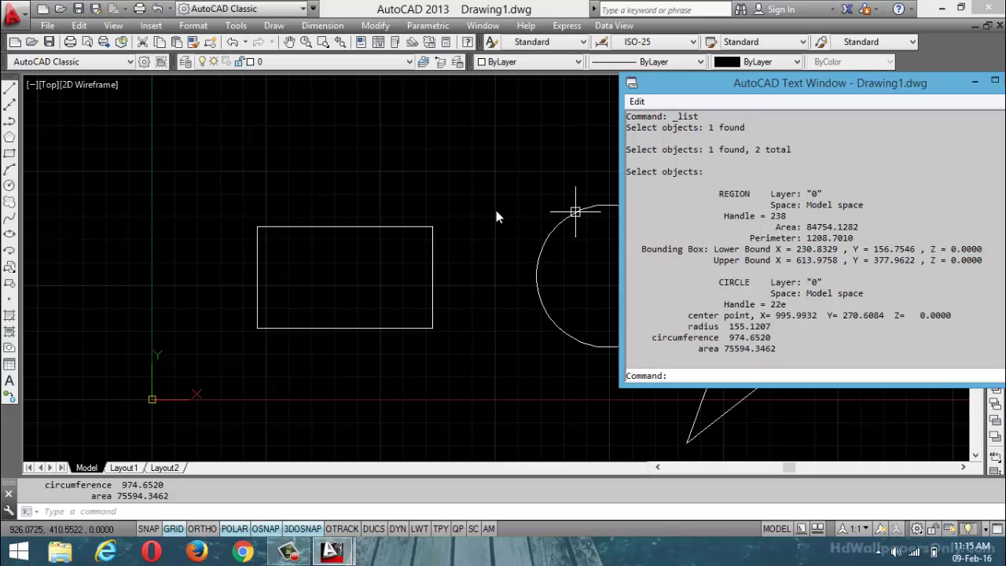
pyautogui.moveTo(739, 79); pyautogui.dragTo(621, 54)
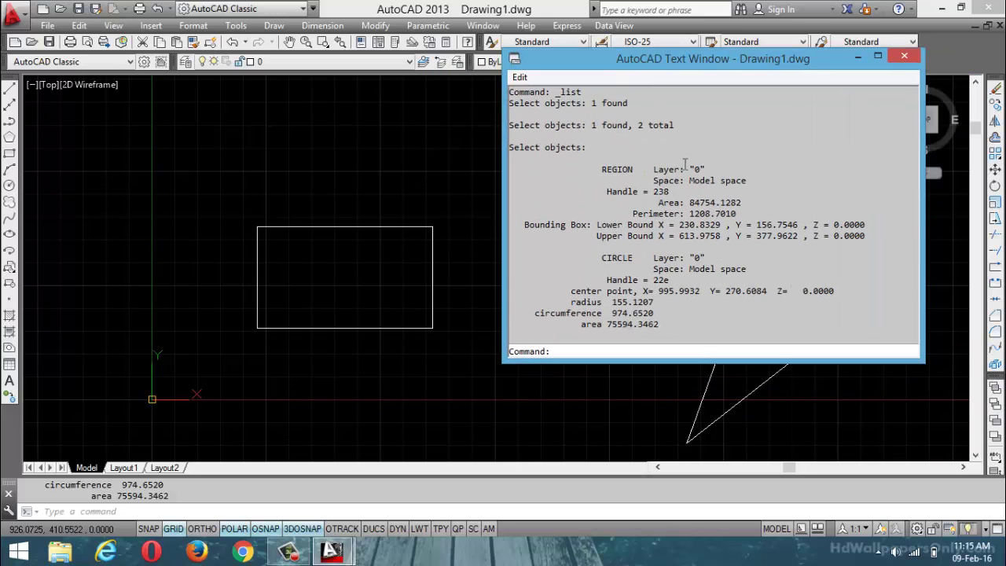
# Step: Highlight the layer, handle and area entries of the region and the circle in the listed property data
pyautogui.moveTo(714, 167); pyautogui.dragTo(509, 166)
pyautogui.moveTo(686, 191); pyautogui.dragTo(573, 191)
pyautogui.click(680, 202)
pyautogui.moveTo(742, 202); pyautogui.dragTo(618, 203)
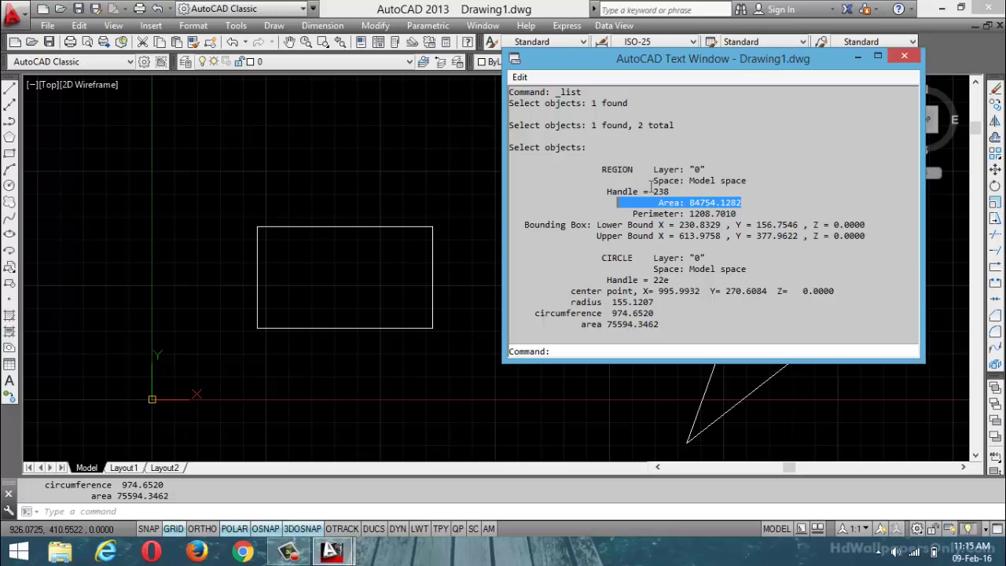
pyautogui.moveTo(722, 261); pyautogui.dragTo(664, 262)
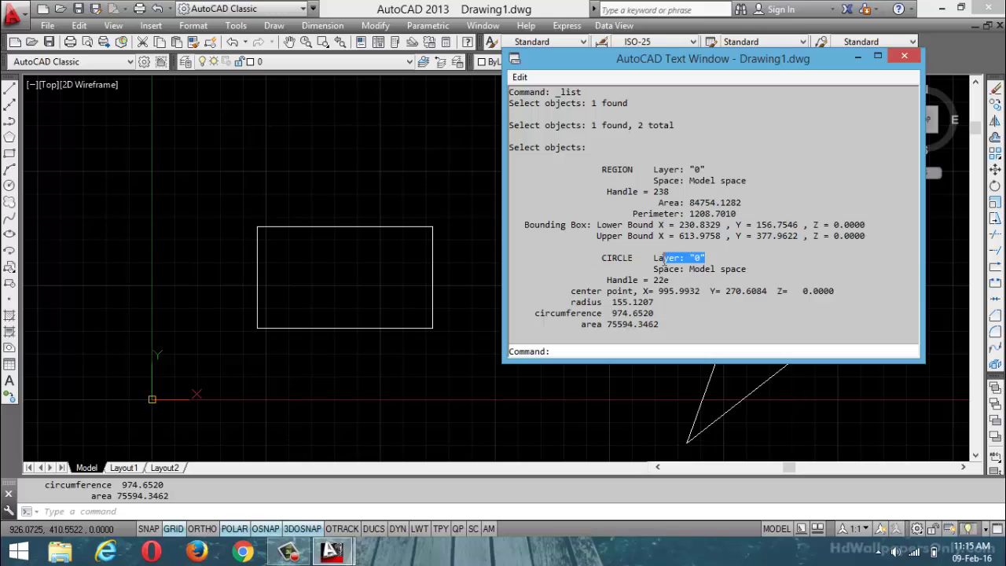
pyautogui.moveTo(680, 283); pyautogui.dragTo(520, 302)
pyautogui.click(659, 312)
pyautogui.moveTo(655, 324); pyautogui.dragTo(502, 334)
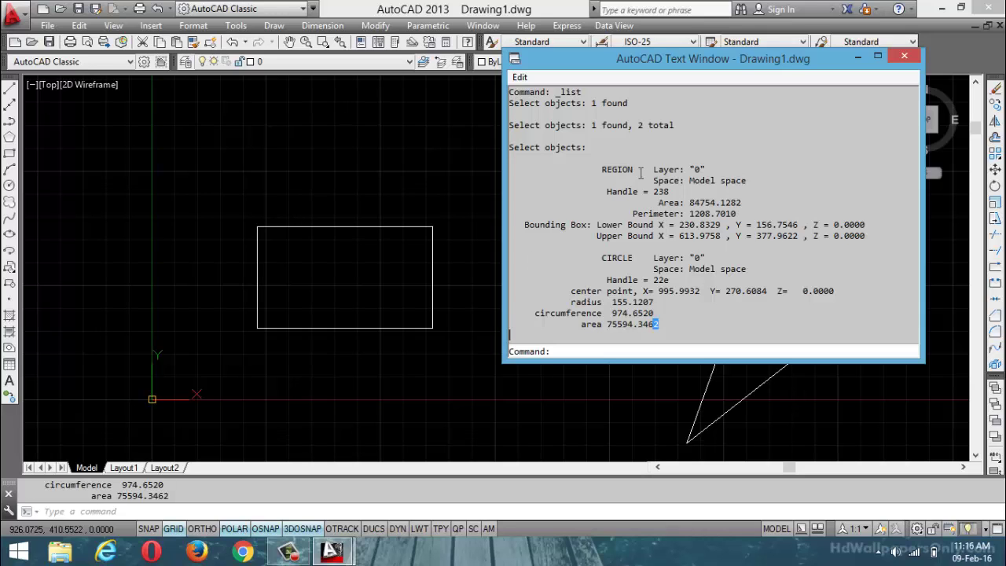
# Step: Close the listing report and identify the coordinates of the rectangle's lower-left corner with the ID Point inquiry
pyautogui.click(904, 56)
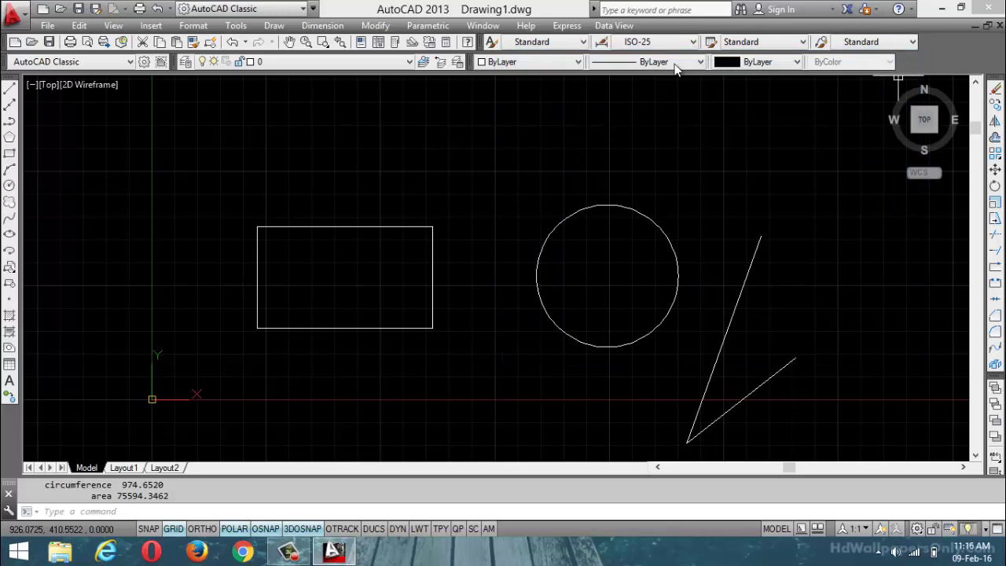
pyautogui.click(236, 25)
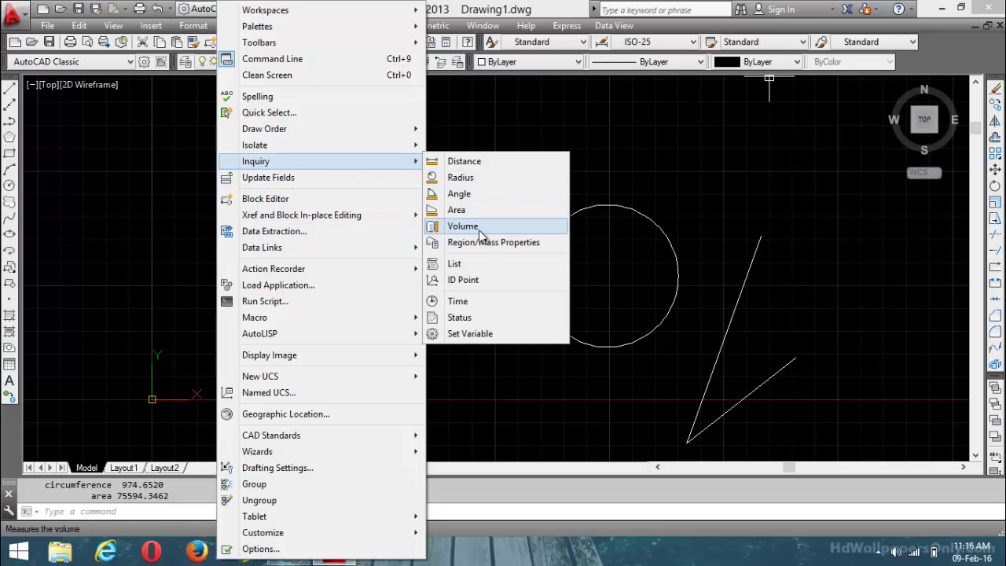
pyautogui.click(464, 279)
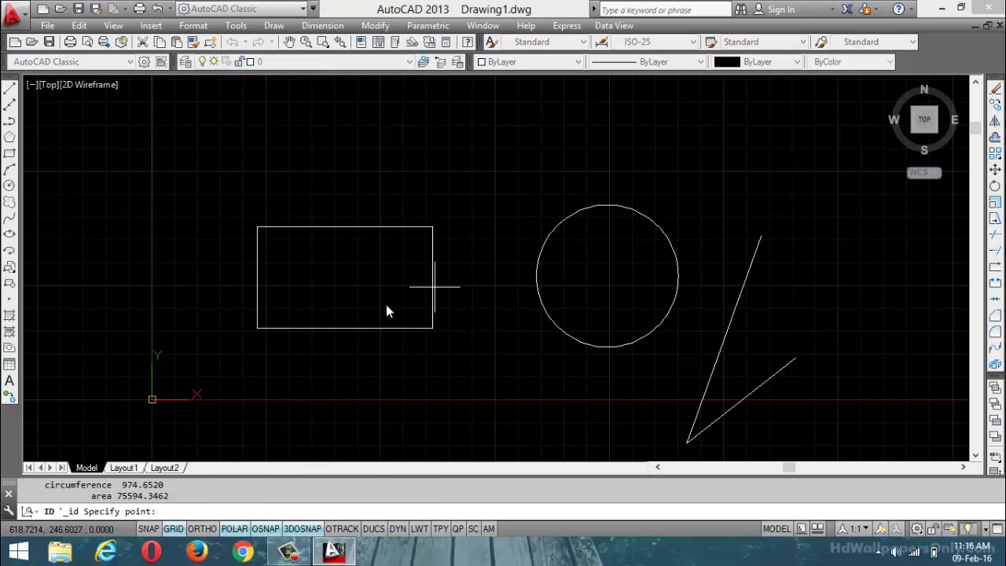
pyautogui.click(249, 335)
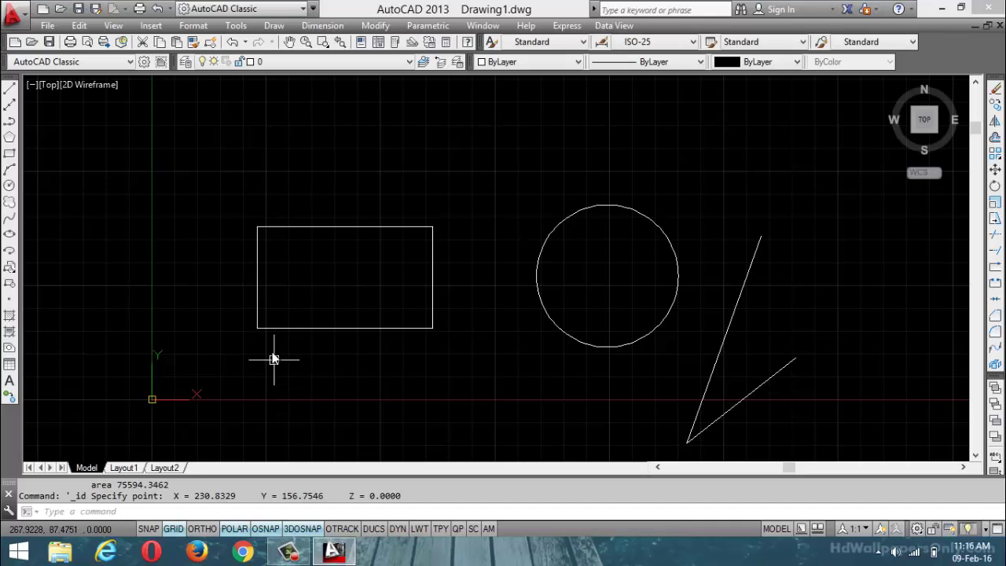
pyautogui.moveTo(255, 329)
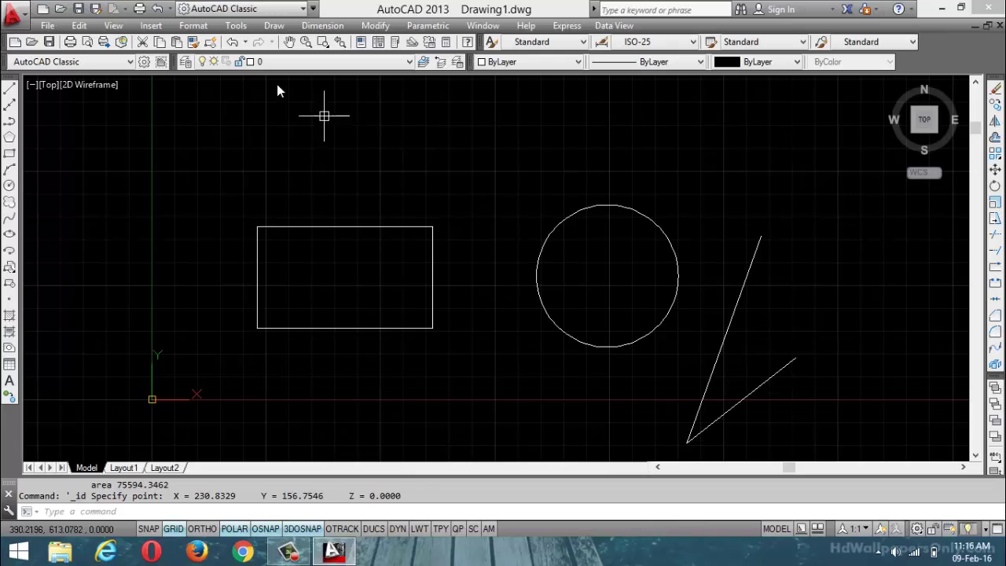
pyautogui.press('Escape')
# Step: Repeat the ID Point inquiry on the rectangle's lower-left corner and highlight its reported X, Y and Z coordinates
pyautogui.click(236, 25)
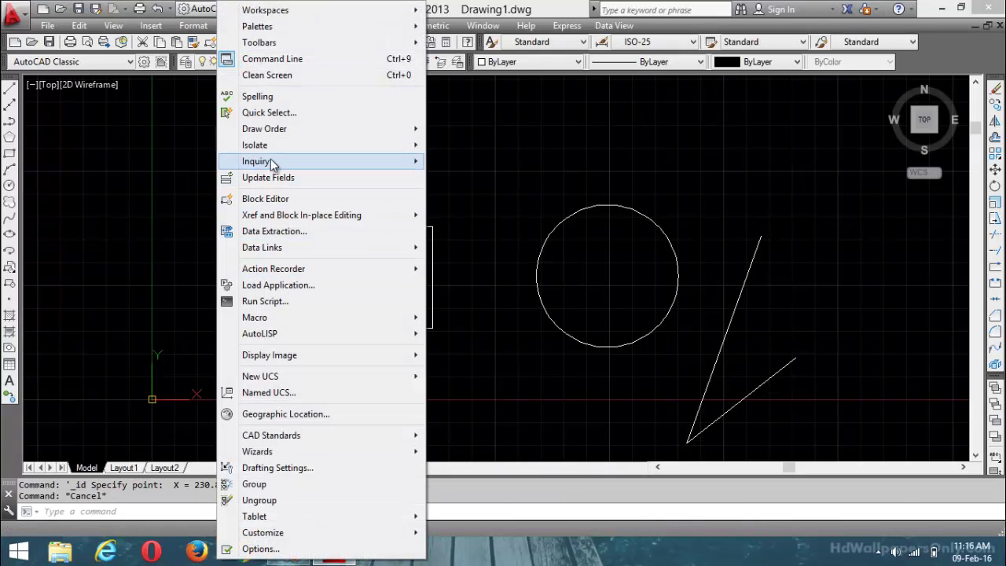
pyautogui.moveTo(273, 161)
pyautogui.click(462, 280)
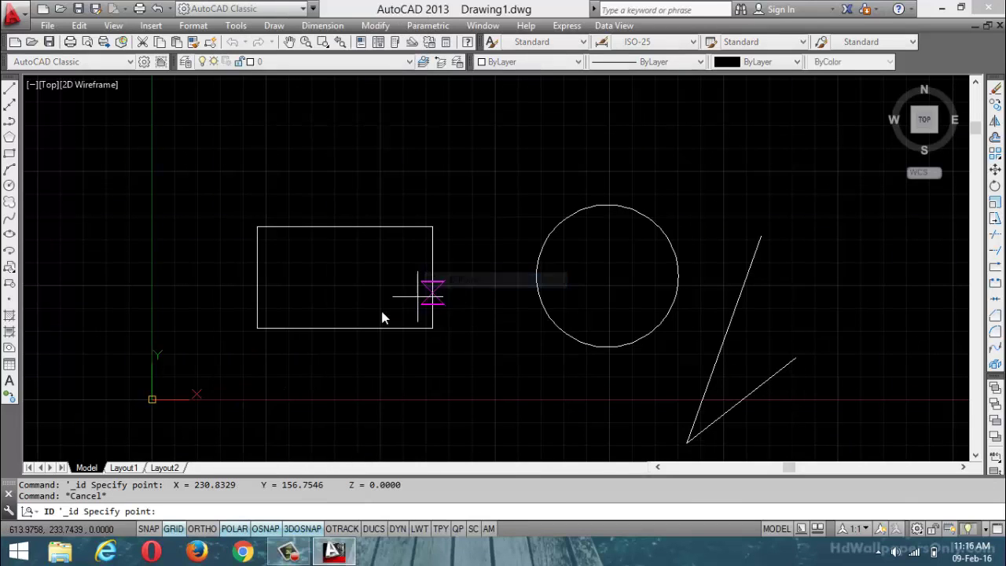
pyautogui.click(253, 333)
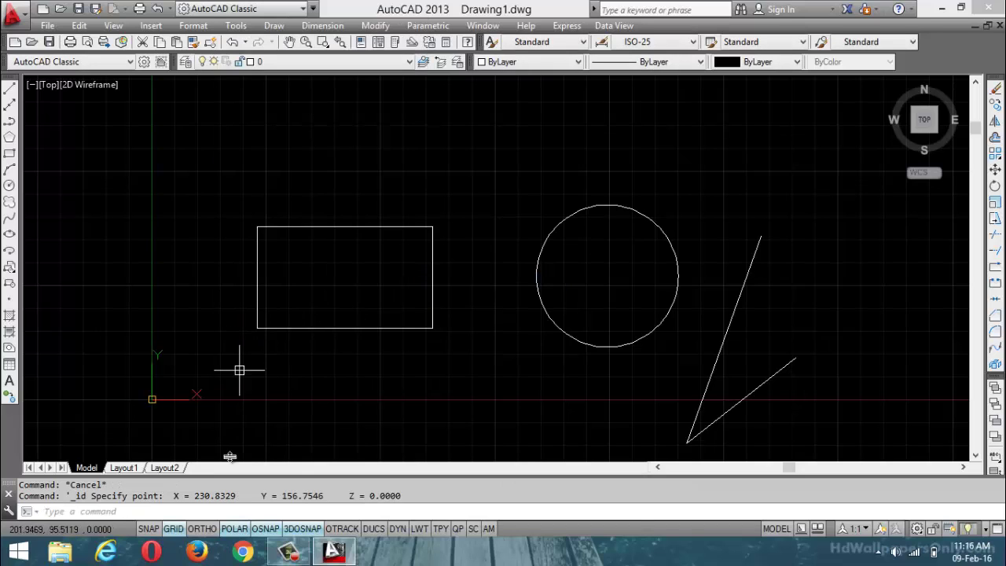
pyautogui.moveTo(420, 493); pyautogui.dragTo(180, 495)
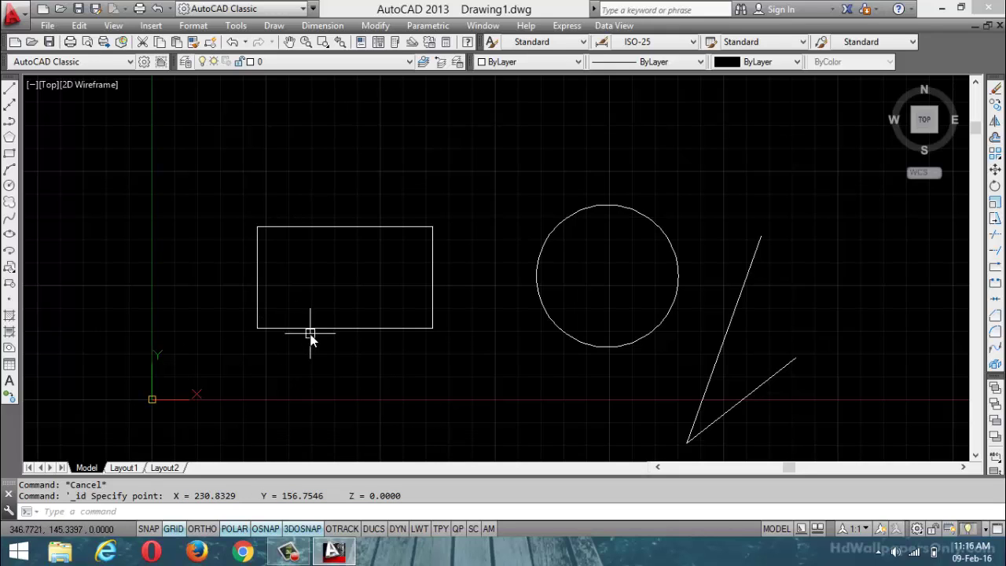
# Step: Identify the coordinates of the rectangle's upper-right corner with the ID Point inquiry
pyautogui.click(236, 25)
pyautogui.moveTo(285, 163)
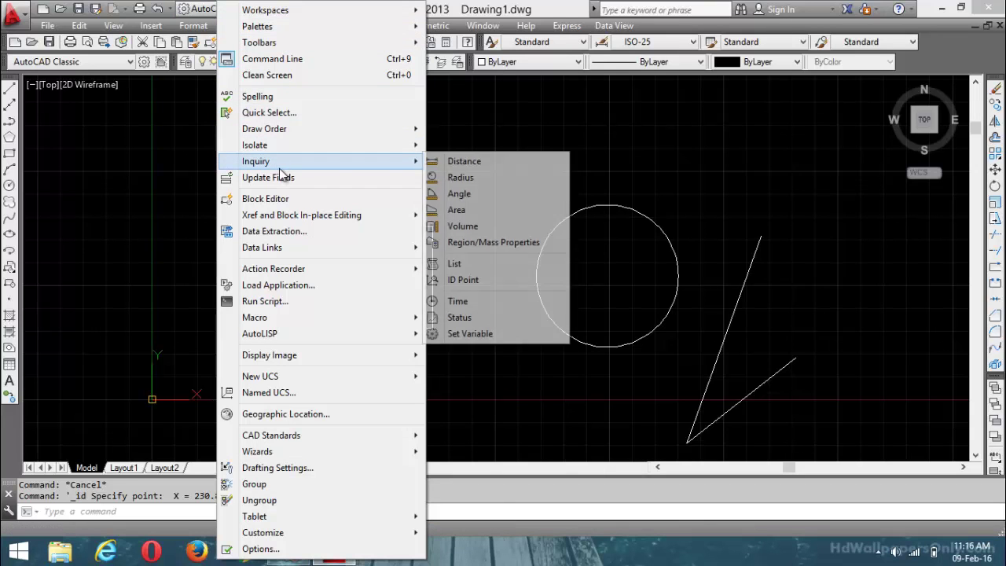
pyautogui.click(465, 280)
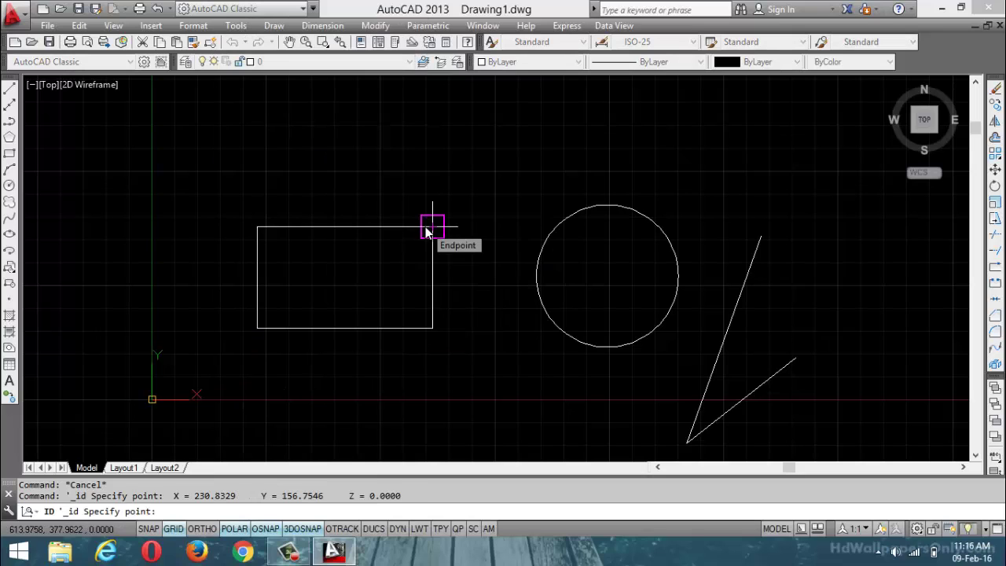
pyautogui.click(427, 231)
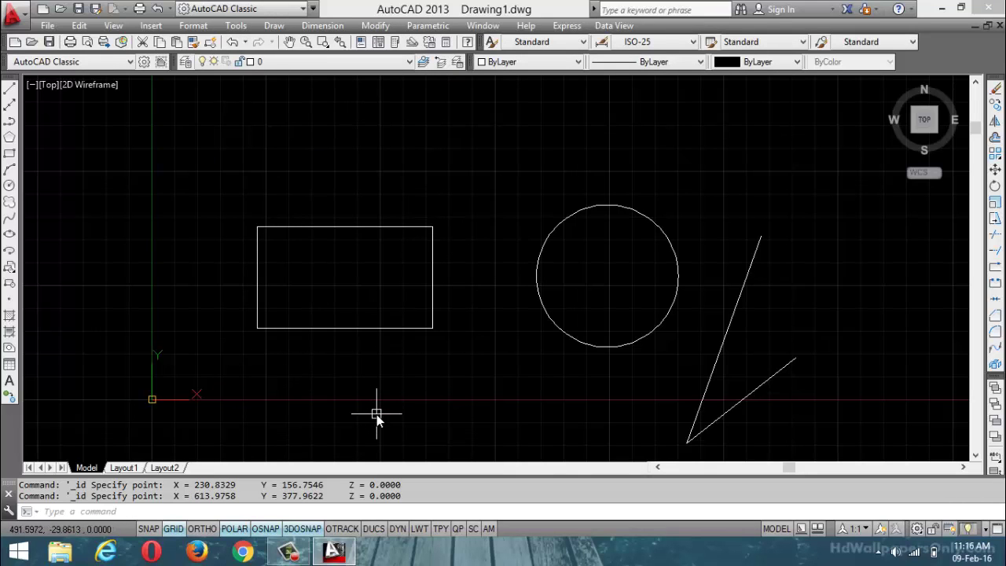
pyautogui.press('Escape')
pyautogui.press('Escape')
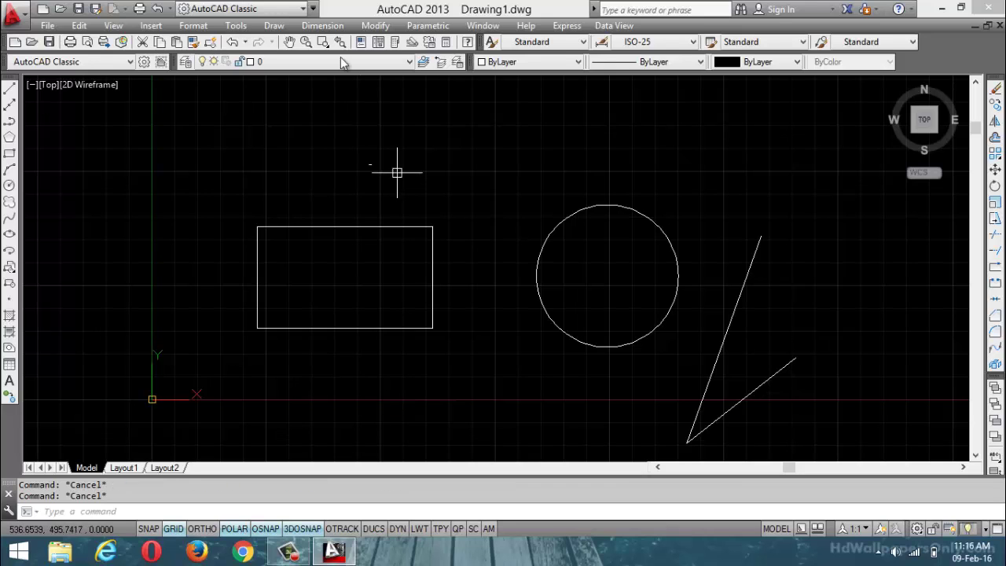
# Step: Run the Time inquiry for the drawing, cancel and repeat it, and reposition the text window showing its report
pyautogui.click(237, 26)
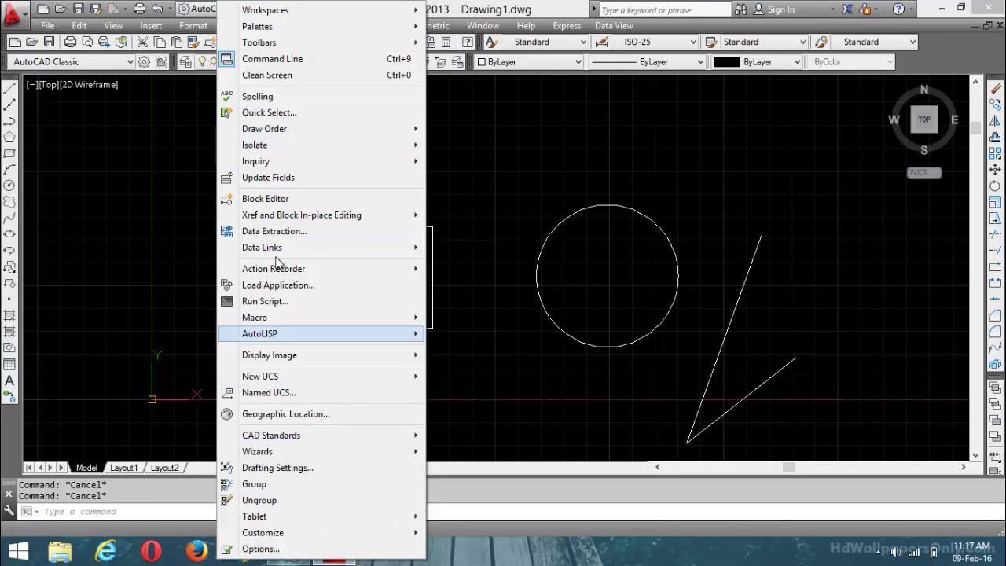
pyautogui.moveTo(276, 167)
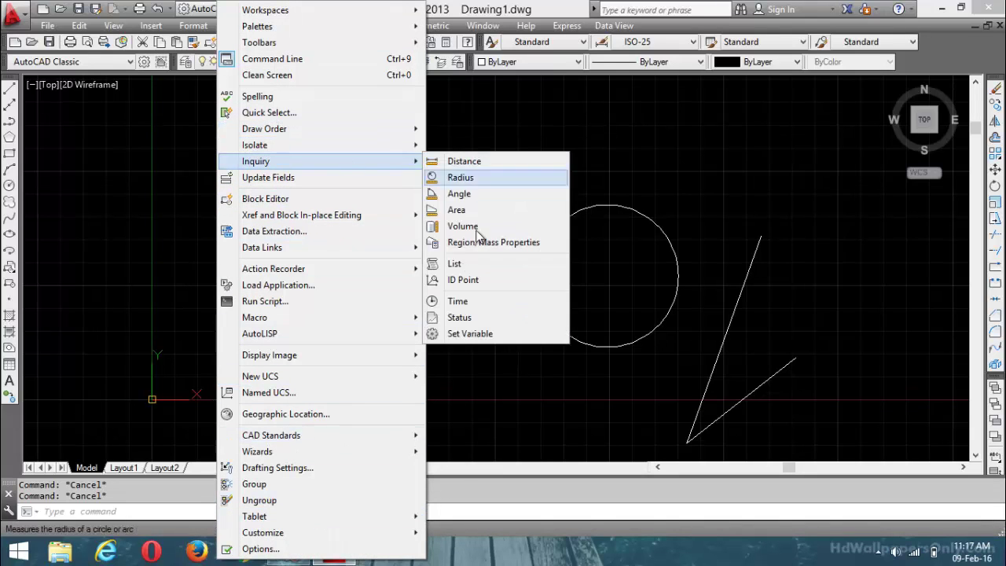
pyautogui.click(475, 296)
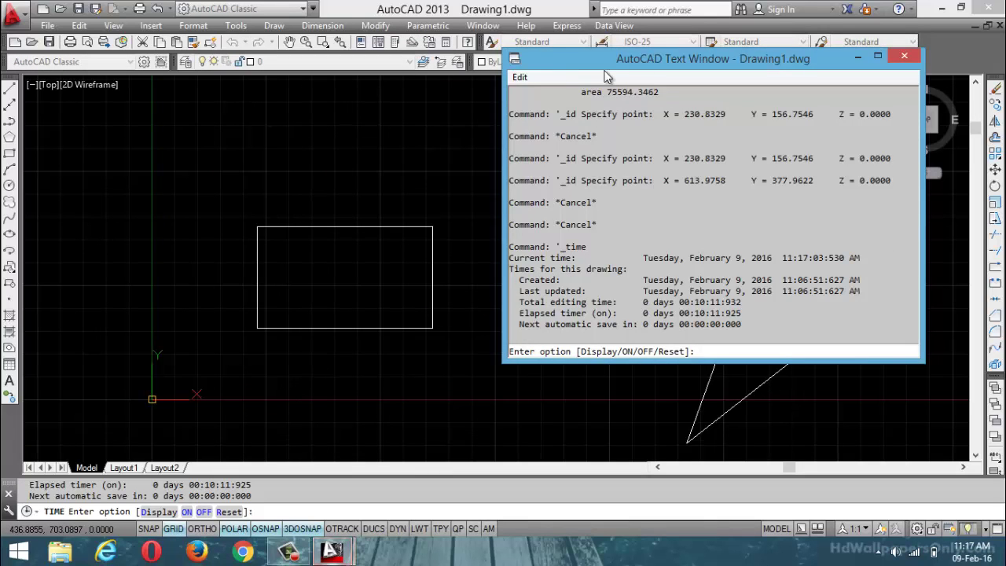
pyautogui.click(683, 47)
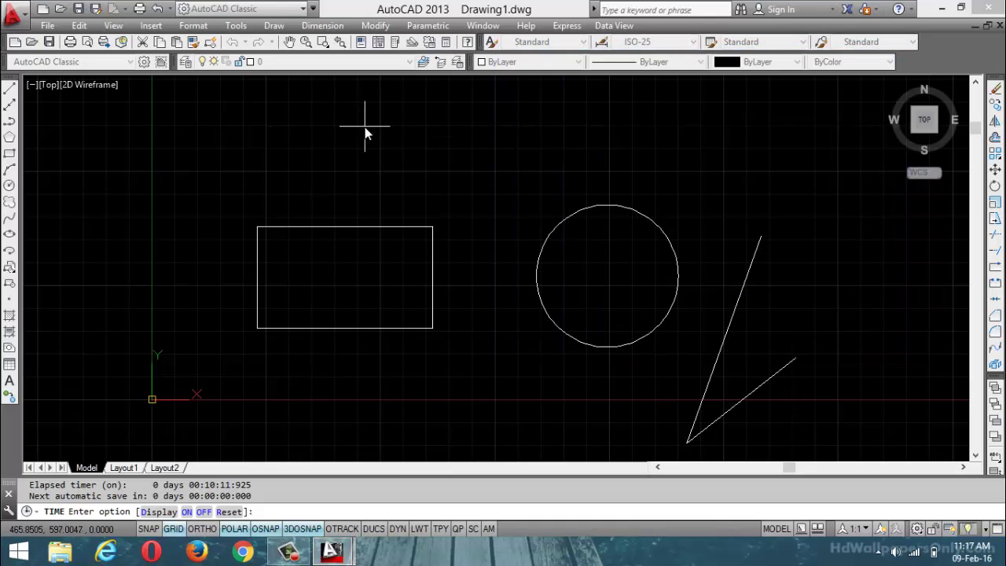
pyautogui.press('Escape')
pyautogui.press('Return')
pyautogui.moveTo(636, 64); pyautogui.dragTo(437, 52)
# Step: Highlight the current, creation and total editing times in the Time report, then close the report and cancel the inquiry
pyautogui.moveTo(666, 246); pyautogui.dragTo(544, 248)
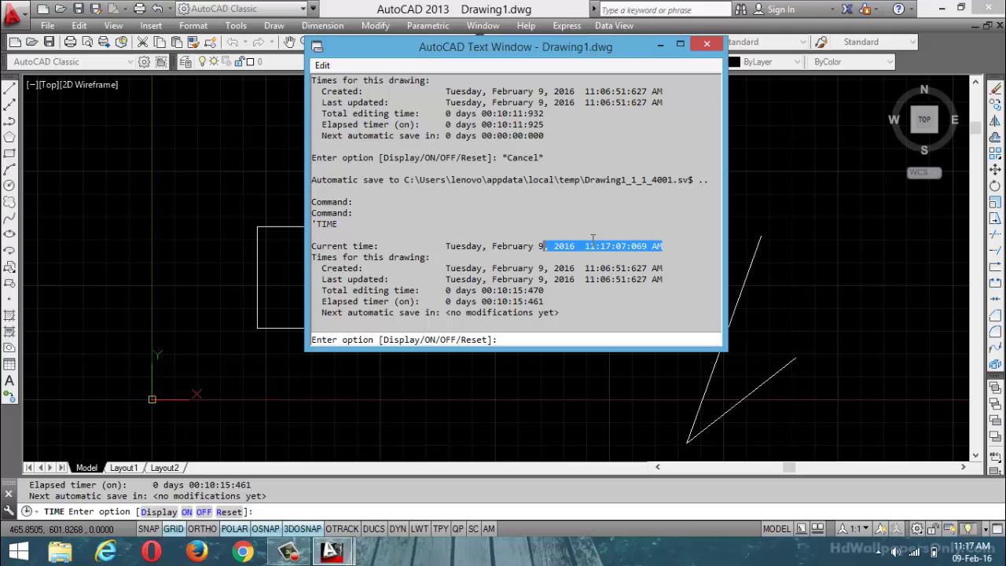
pyautogui.moveTo(659, 267); pyautogui.dragTo(450, 292)
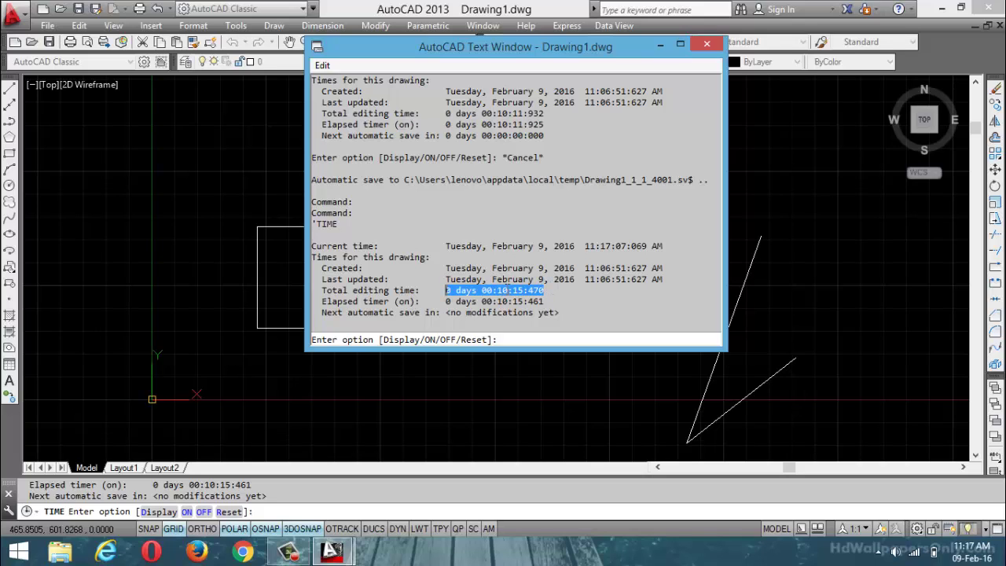
pyautogui.click(636, 301)
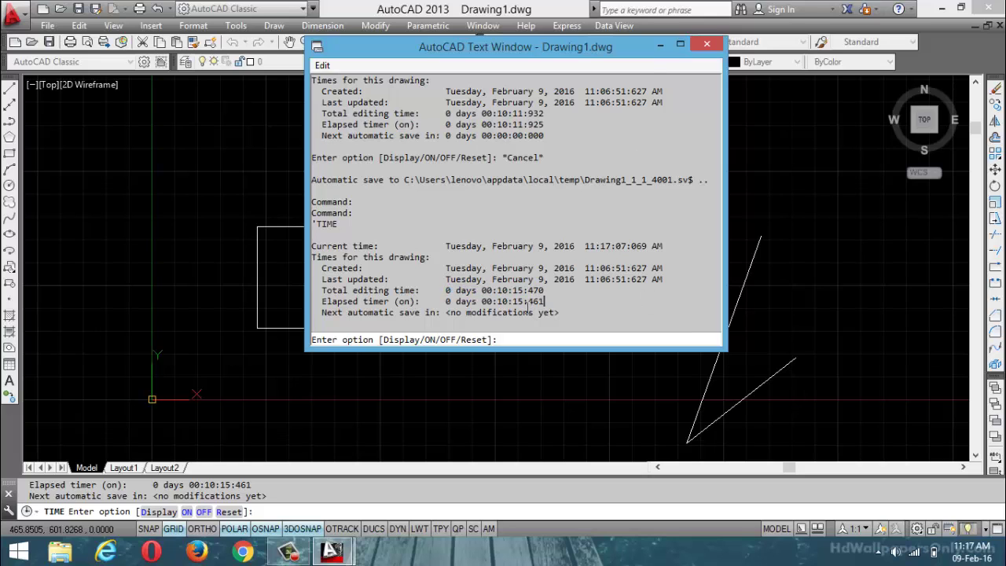
pyautogui.click(706, 44)
pyautogui.press('Escape')
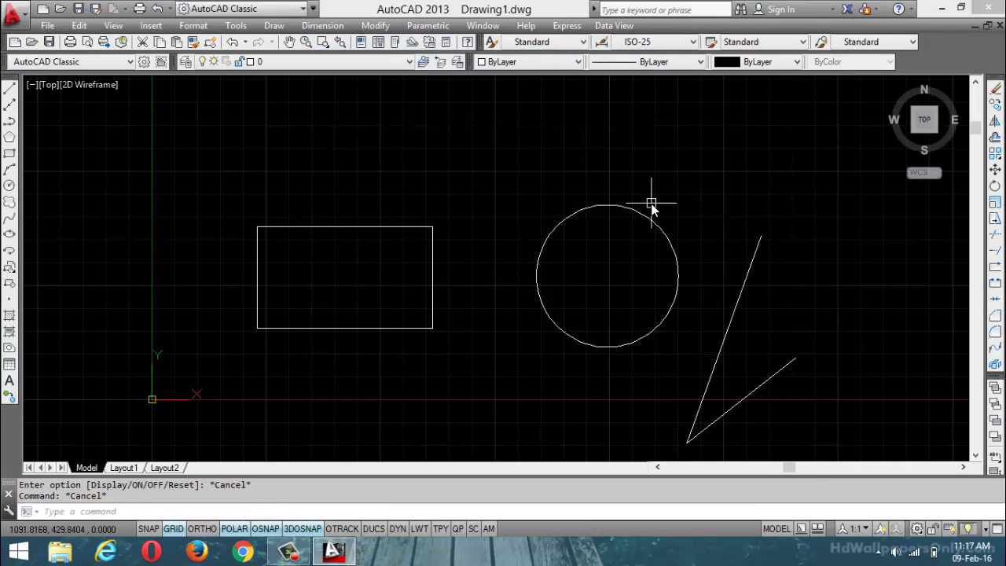
# Step: Erase all objects from the drawing
pyautogui.hotkey('ctrl', 'a')
pyautogui.press('Delete')
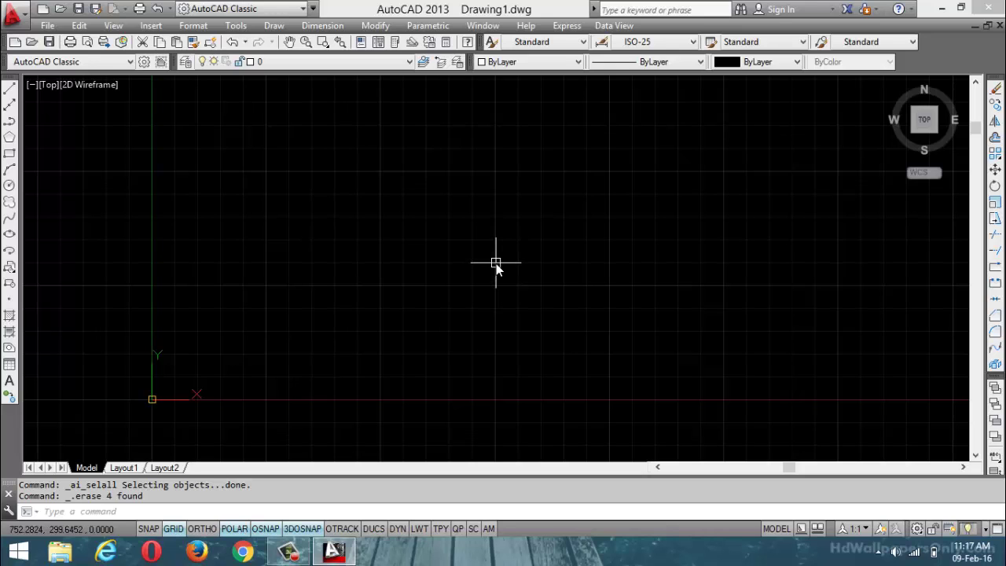
pyautogui.press('Escape')
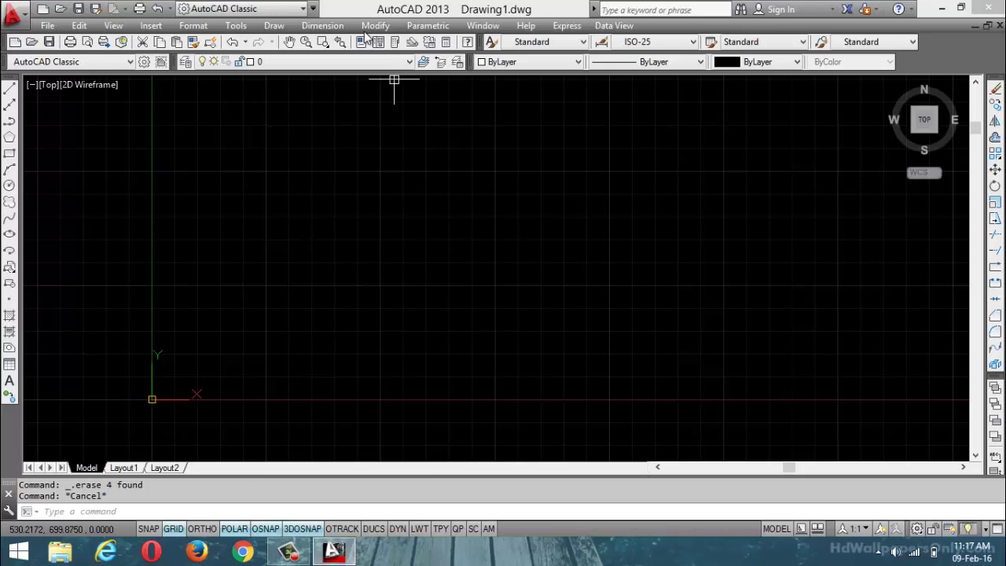
# Step: Reset the elapsed timer with the Time inquiry, display the updated times, and close the report window
pyautogui.click(236, 25)
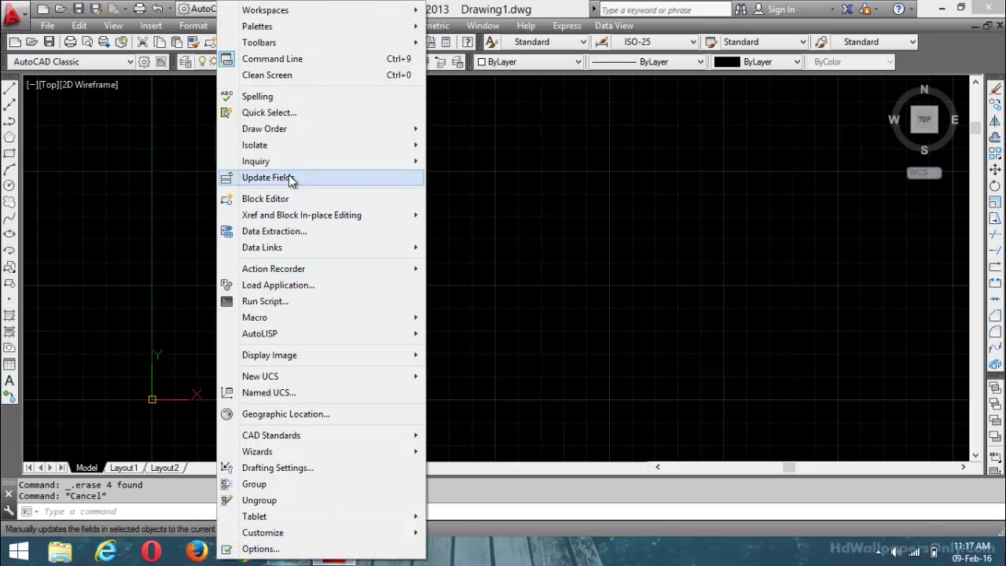
pyautogui.moveTo(291, 162)
pyautogui.click(476, 302)
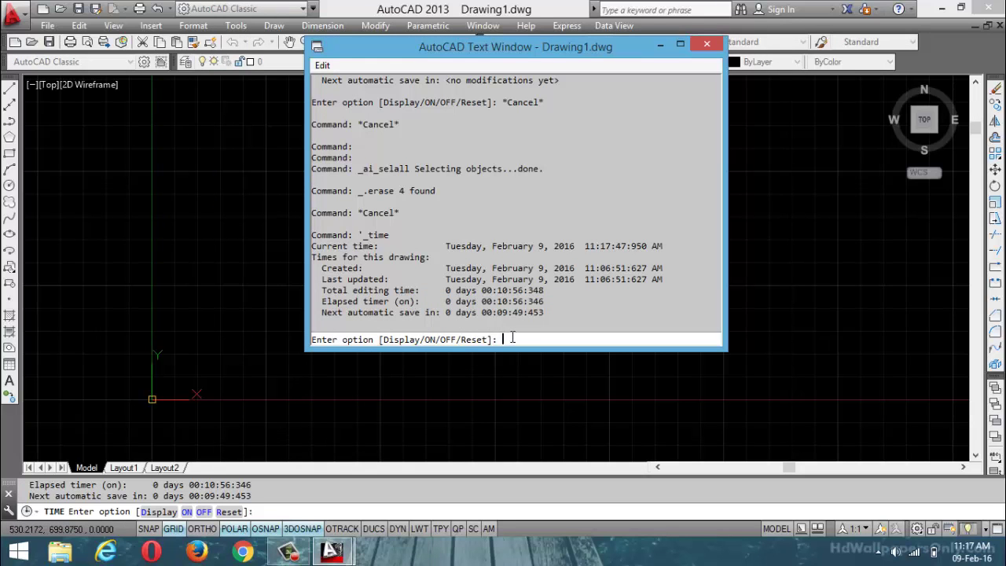
pyautogui.press('Return')
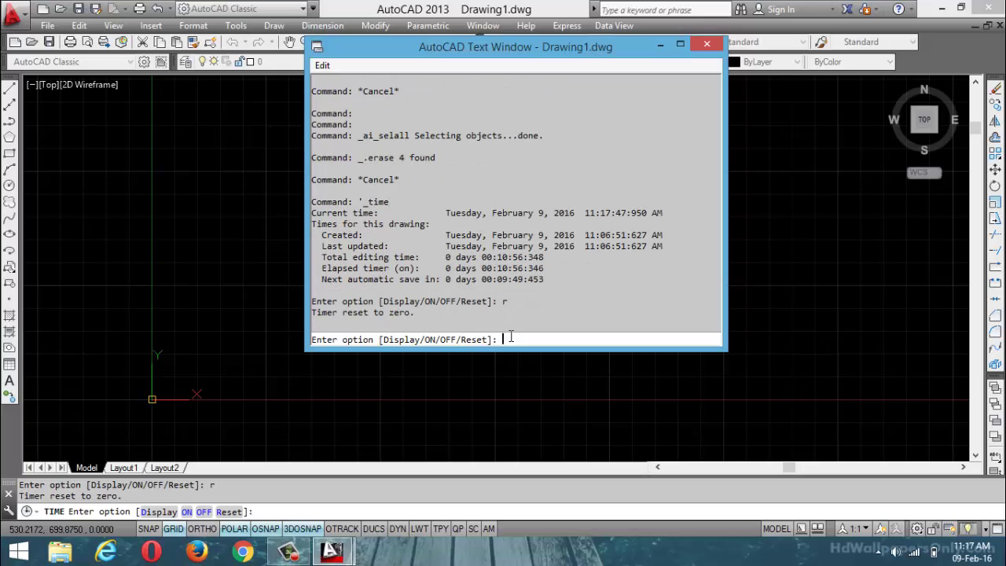
pyautogui.write('d')
pyautogui.press('Return')
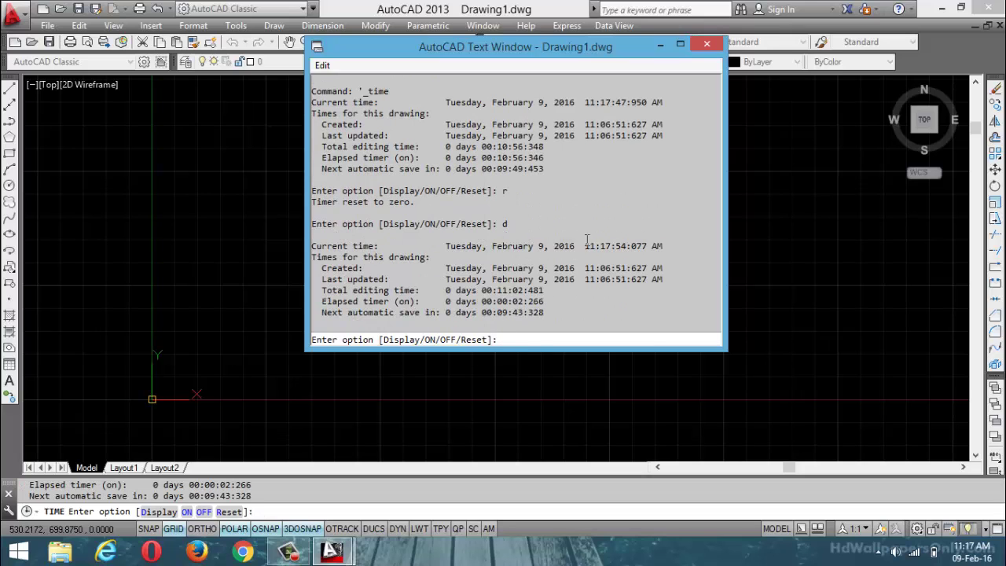
pyautogui.click(707, 44)
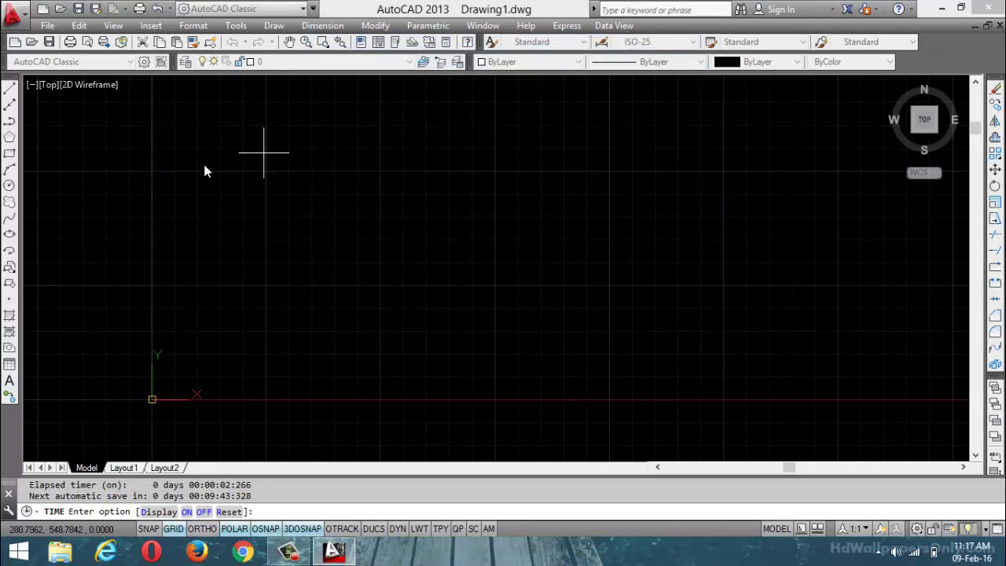
# Step: Draw a large horizontal rectangle by two opposite corners above and to the right of the origin
pyautogui.click(9, 153)
pyautogui.click(321, 140)
pyautogui.click(627, 340)
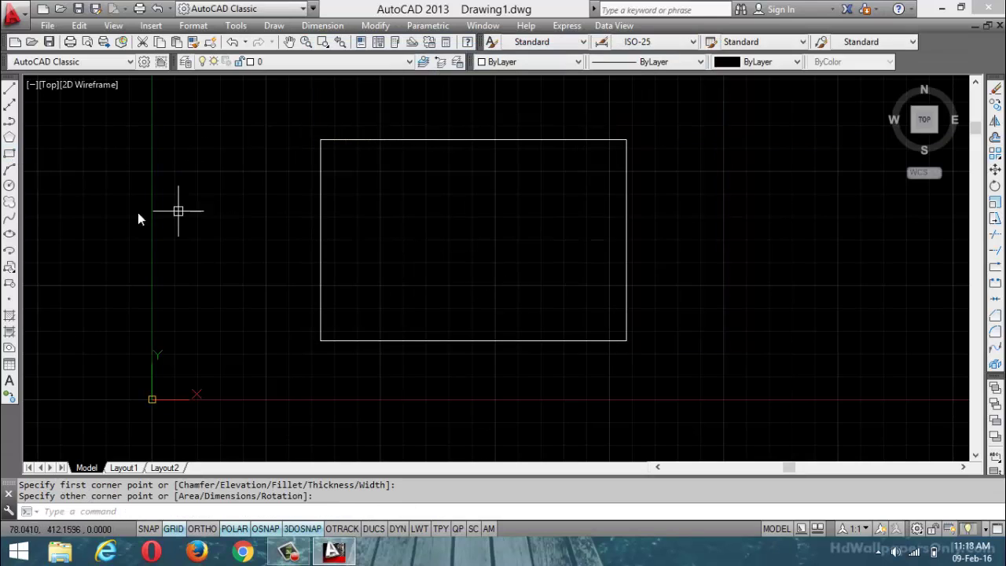
# Step: Draw two concentric circles centred inside the rectangle, with radii of about 241 and 120 units
pyautogui.click(10, 185)
pyautogui.click(446, 255)
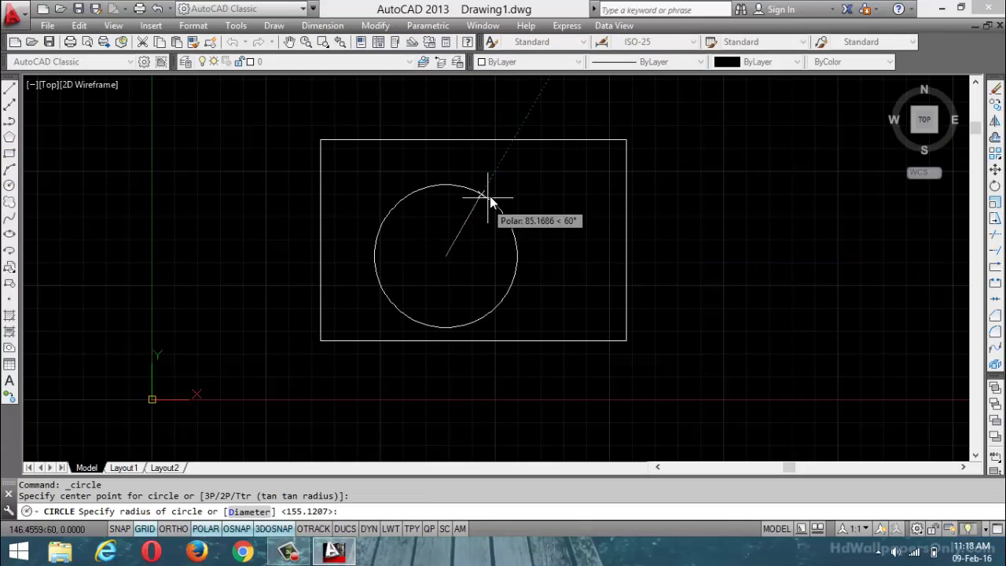
pyautogui.click(517, 173)
pyautogui.click(10, 184)
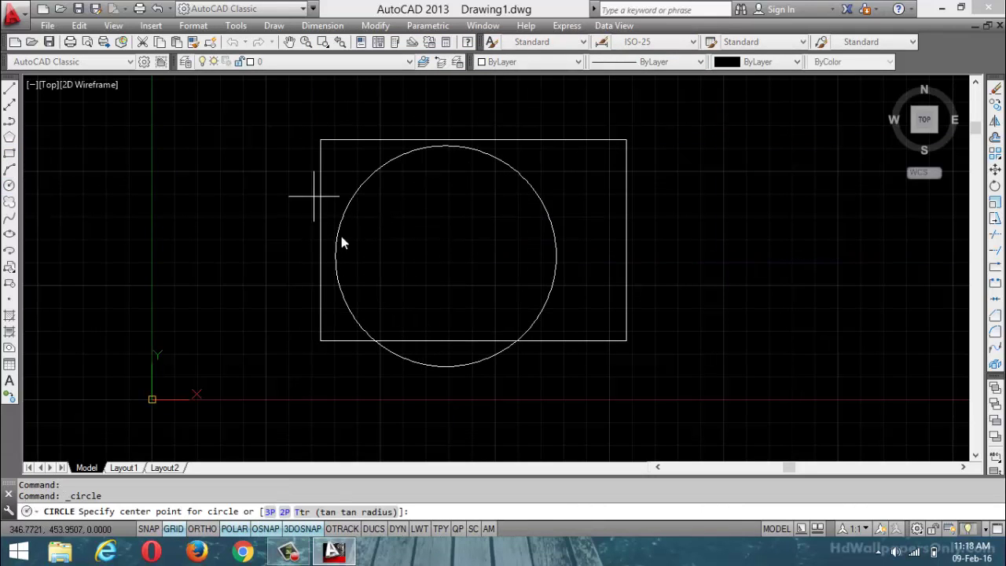
pyautogui.click(446, 256)
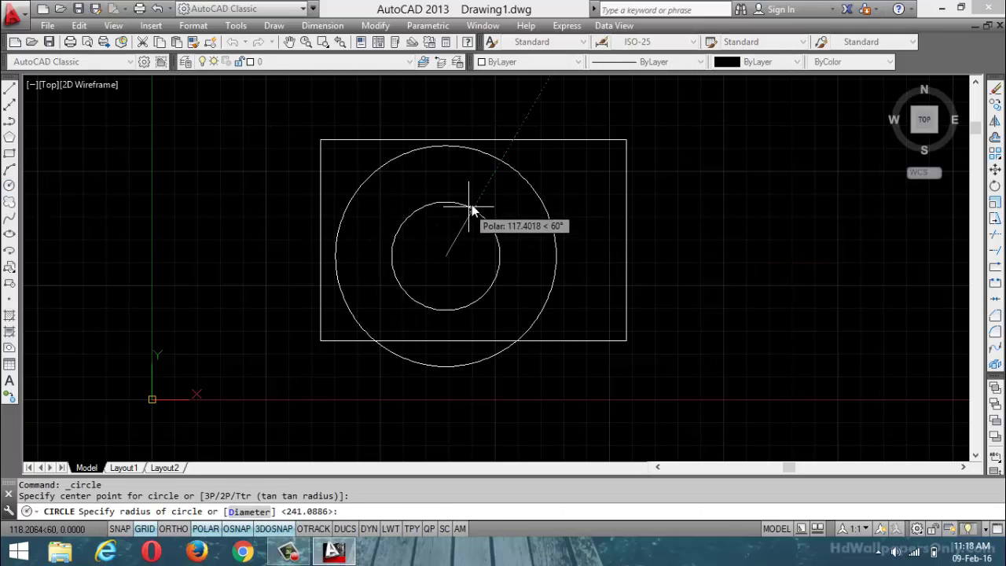
pyautogui.click(471, 204)
# Step: Draw a third, larger concentric circle around the other two, extending beyond the rectangle's edges
pyautogui.click(9, 185)
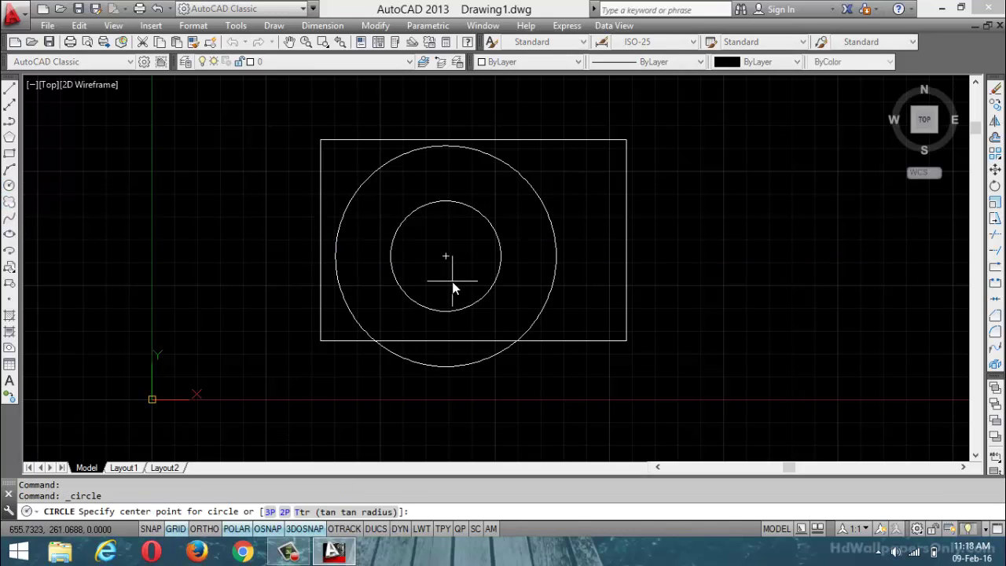
pyautogui.click(446, 256)
pyautogui.click(598, 126)
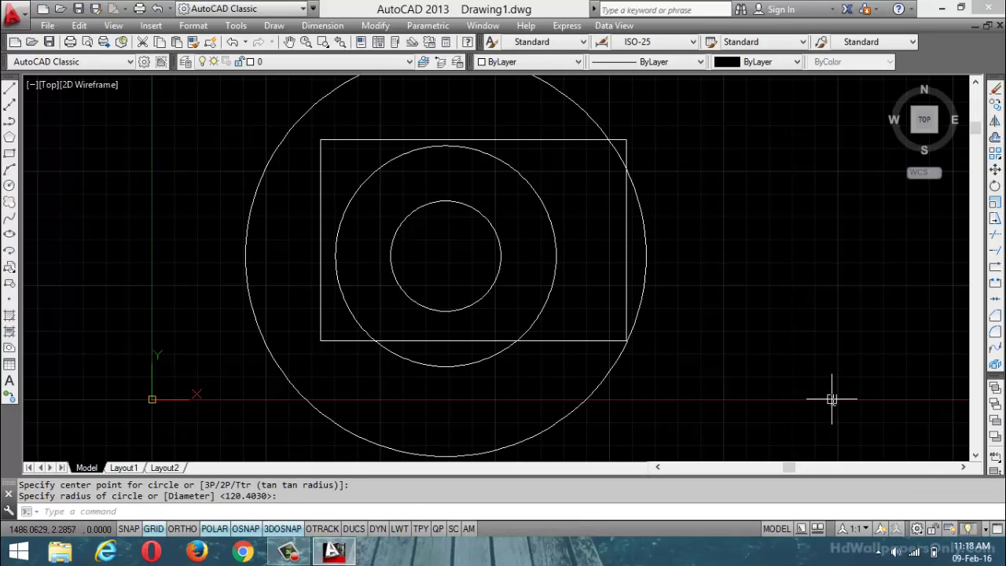
pyautogui.press('Escape')
pyautogui.press('Escape')
pyautogui.scroll(-2, 550, 291)
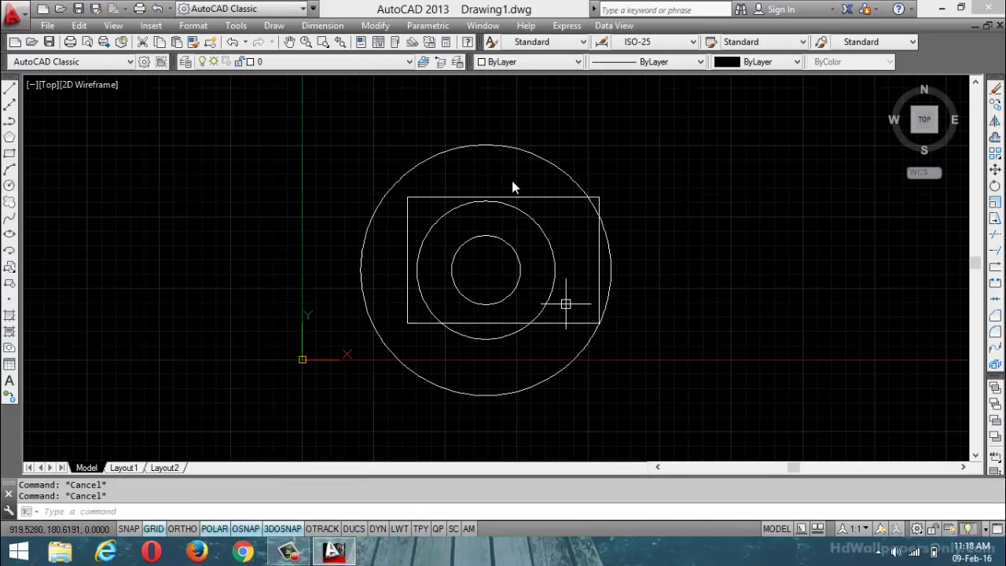
# Step: Run the Time inquiry, highlight the current, created, total editing and elapsed times in the report, and close it
pyautogui.click(231, 24)
pyautogui.moveTo(277, 161)
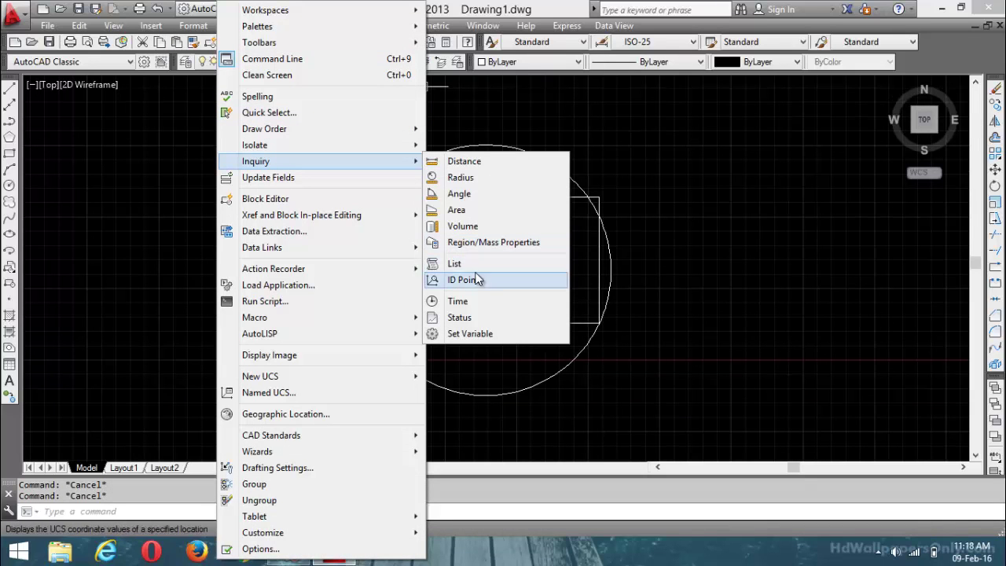
pyautogui.click(476, 301)
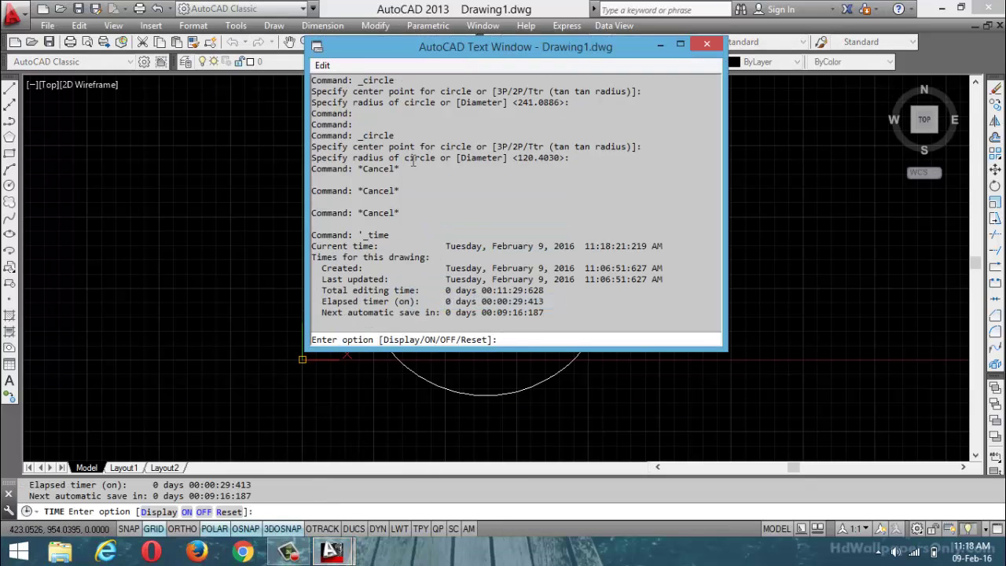
pyautogui.moveTo(665, 247); pyautogui.dragTo(595, 246)
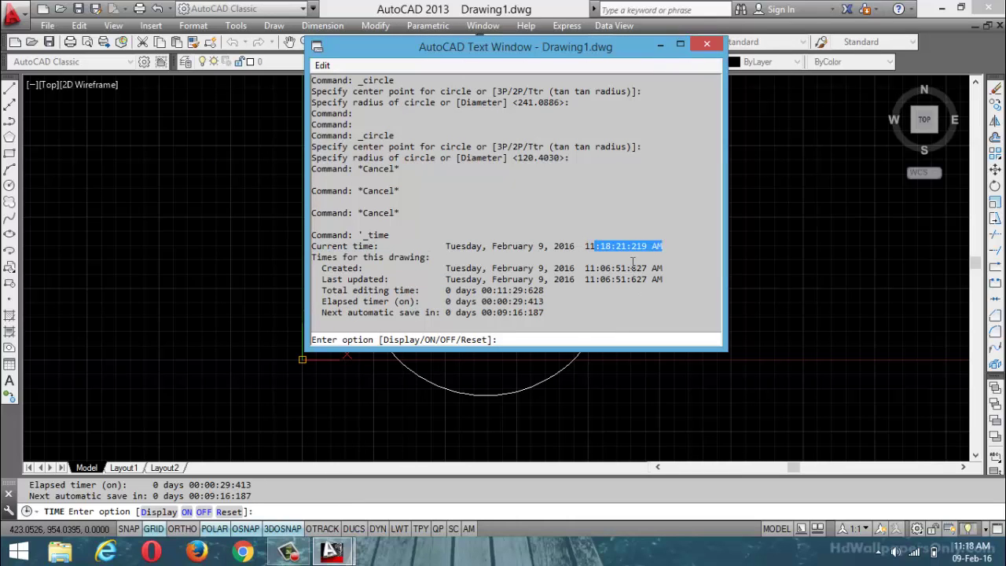
pyautogui.moveTo(666, 268); pyautogui.dragTo(584, 268)
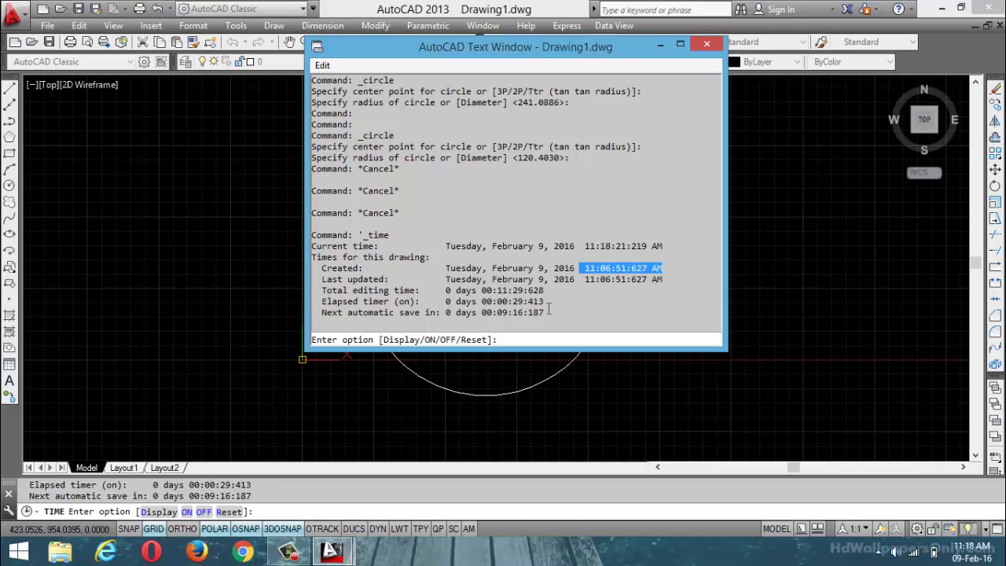
pyautogui.moveTo(546, 291); pyautogui.dragTo(482, 292)
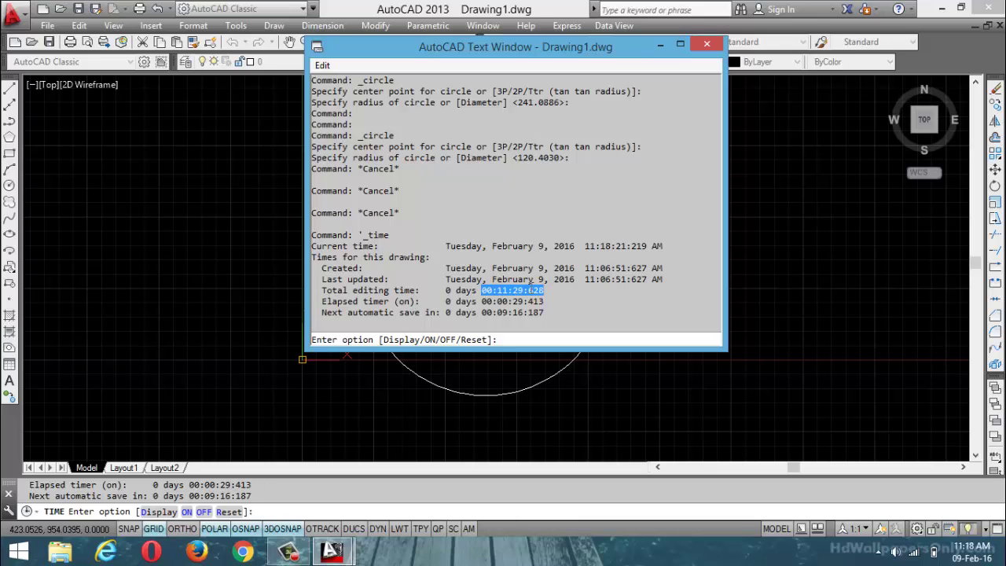
pyautogui.moveTo(560, 303); pyautogui.dragTo(509, 295)
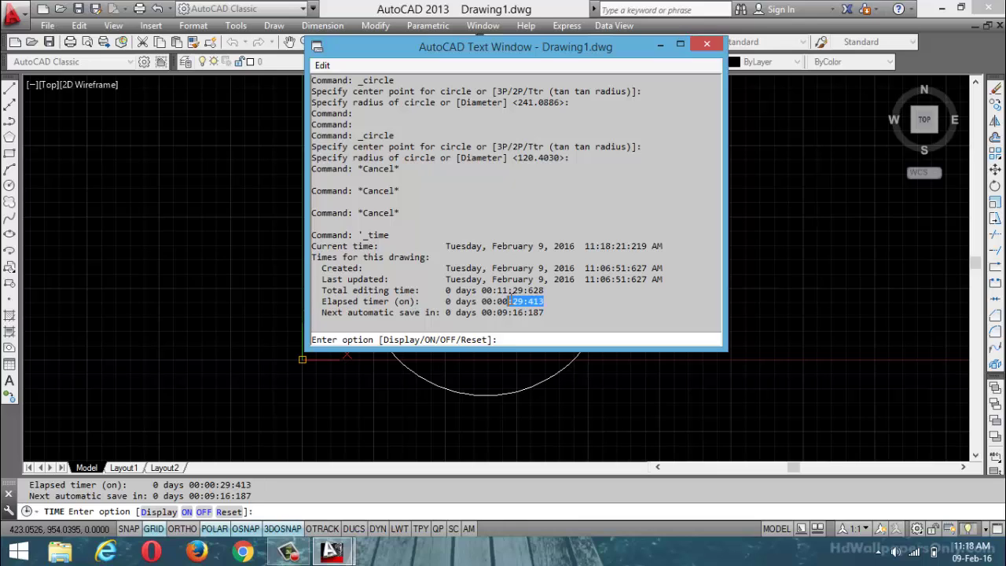
pyautogui.click(706, 44)
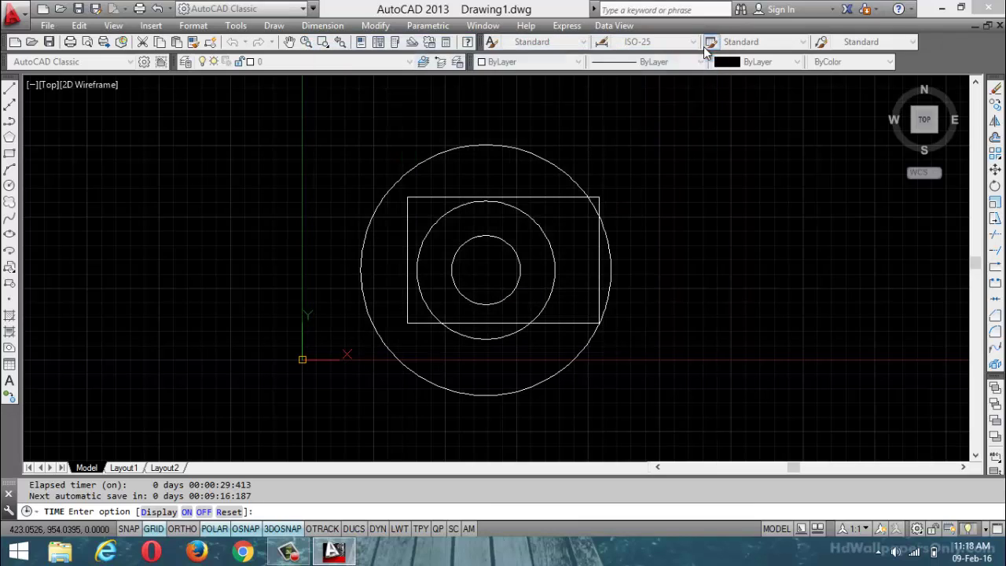
pyautogui.press('Escape')
pyautogui.press('Escape')
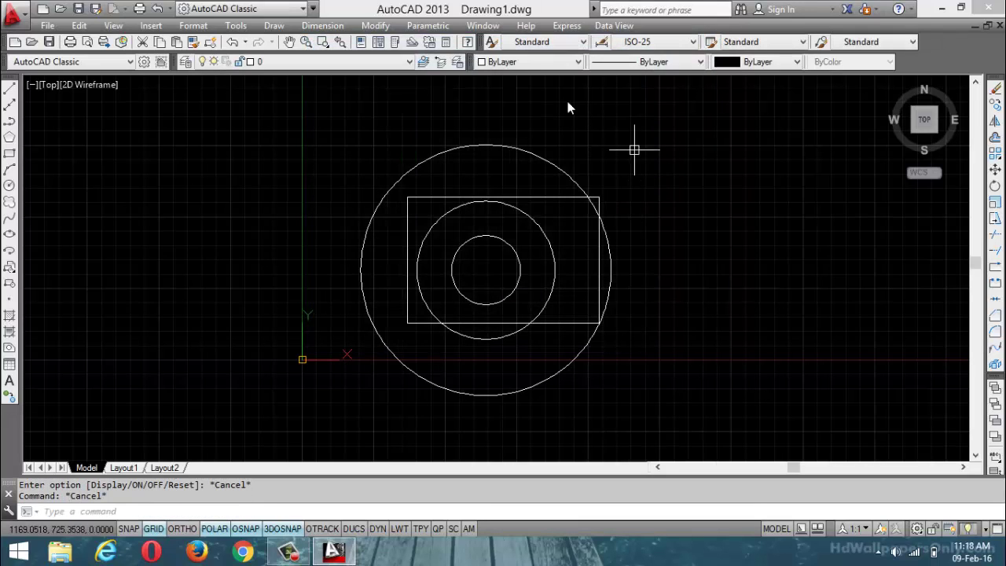
# Step: Run the Status inquiry, look back through the earlier command history, and continue the status report to its end
pyautogui.click(236, 26)
pyautogui.moveTo(284, 167)
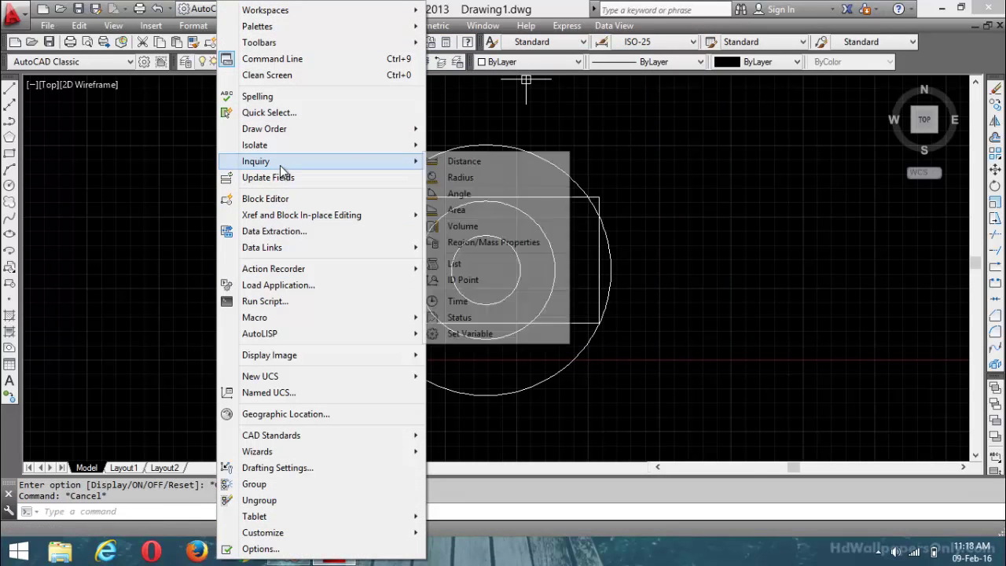
pyautogui.click(479, 313)
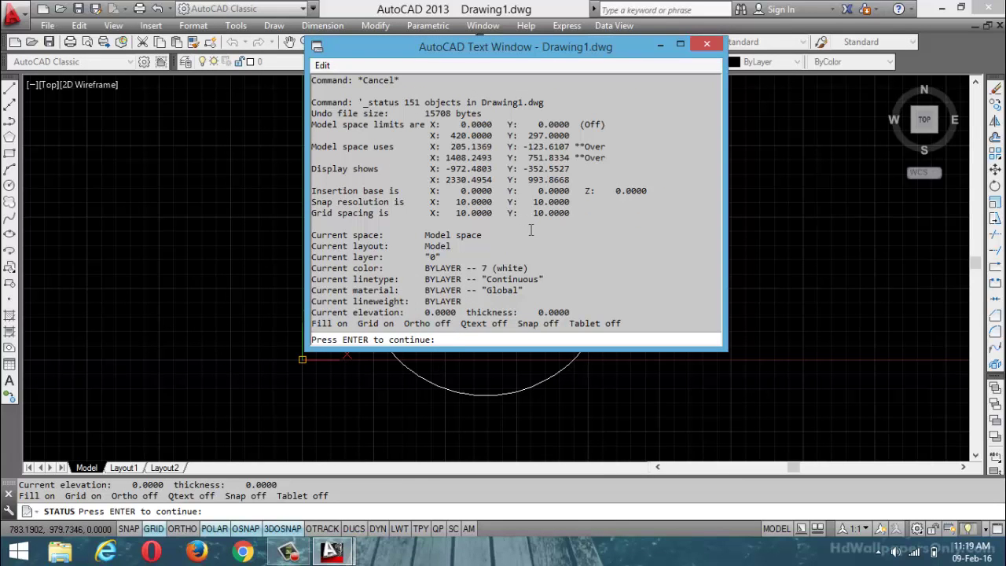
pyautogui.scroll(9, 531, 230)
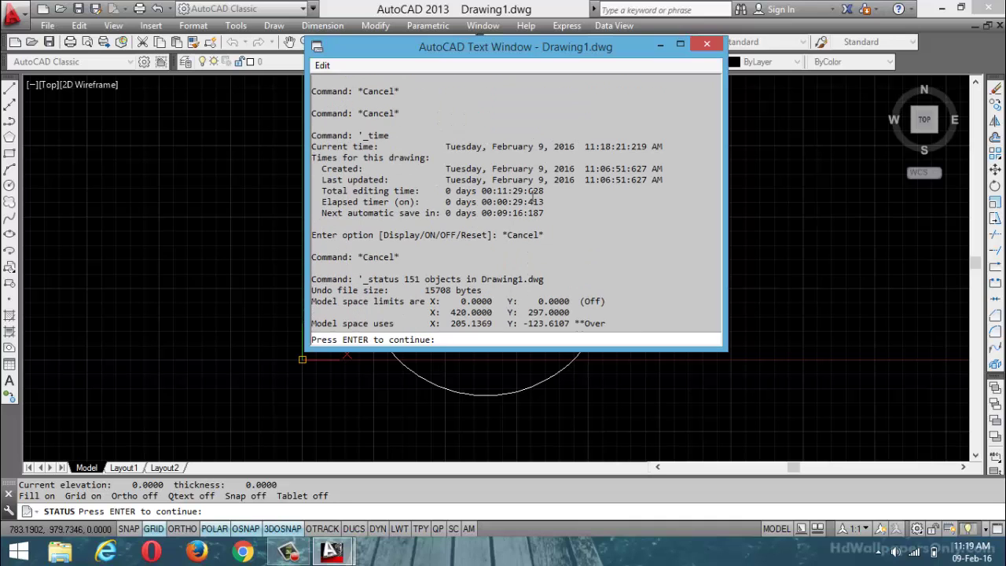
pyautogui.scroll(14, 437, 191)
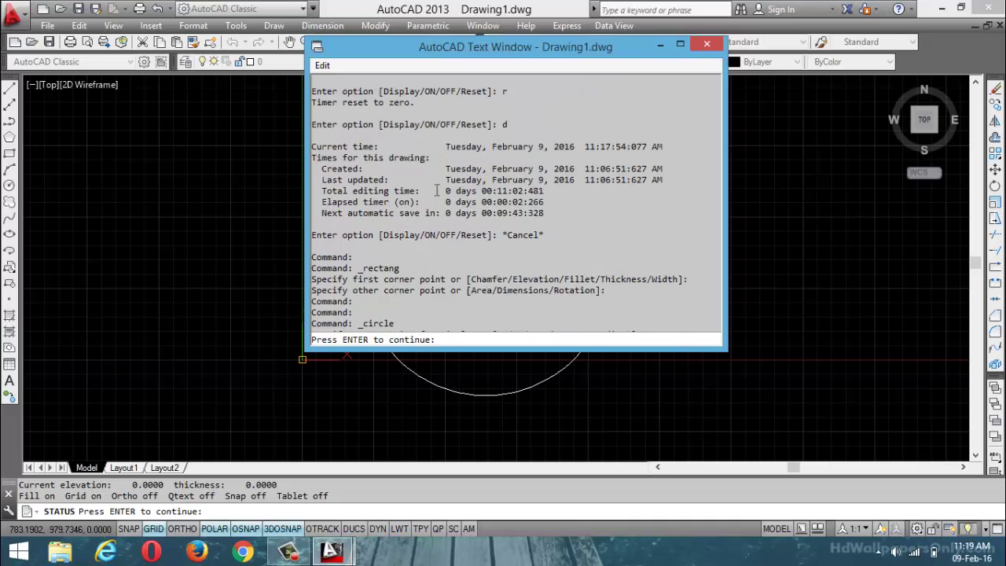
pyautogui.scroll(-12, 436, 191)
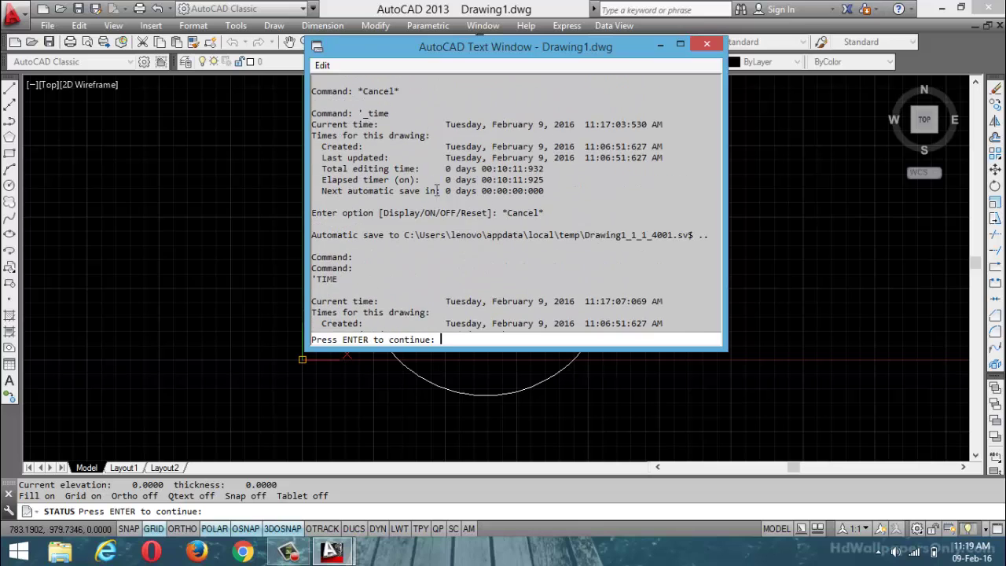
pyautogui.scroll(15, 436, 191)
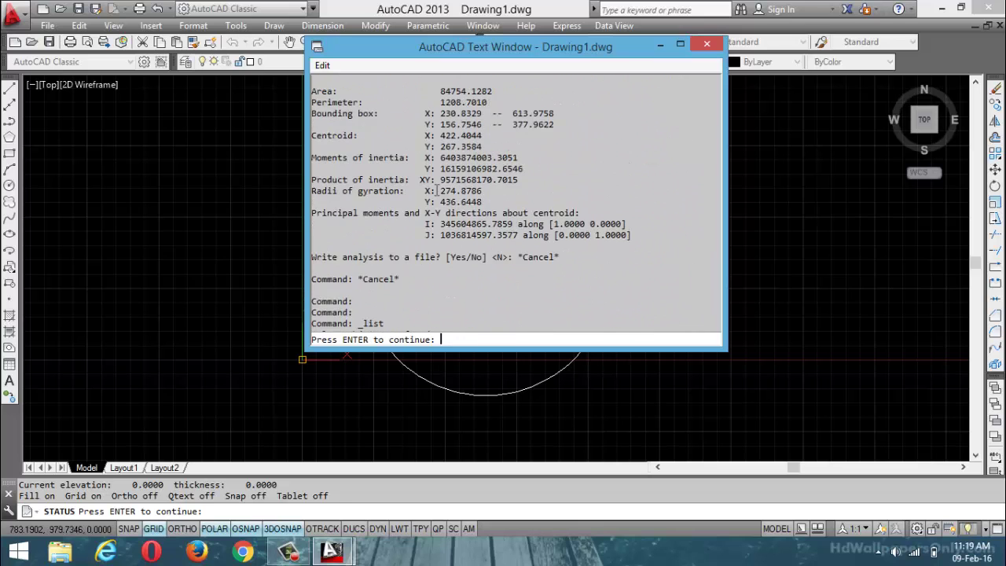
pyautogui.scroll(6, 437, 191)
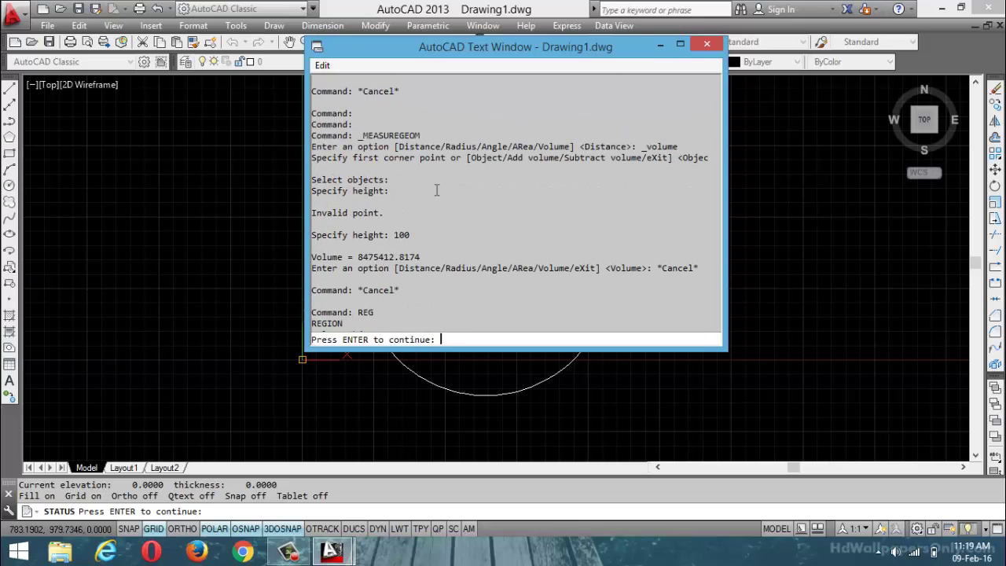
pyautogui.scroll(8, 456, 171)
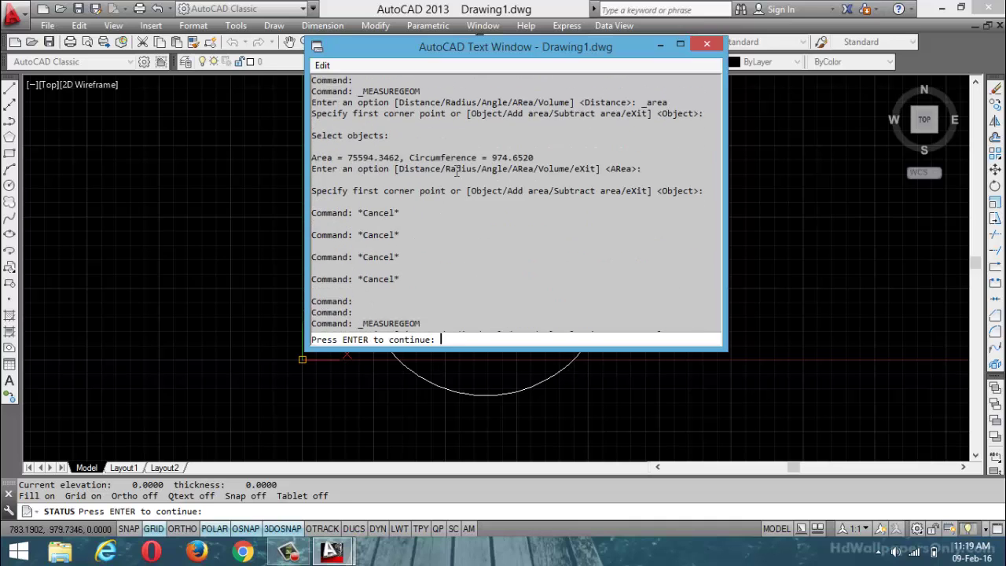
pyautogui.scroll(10, 456, 171)
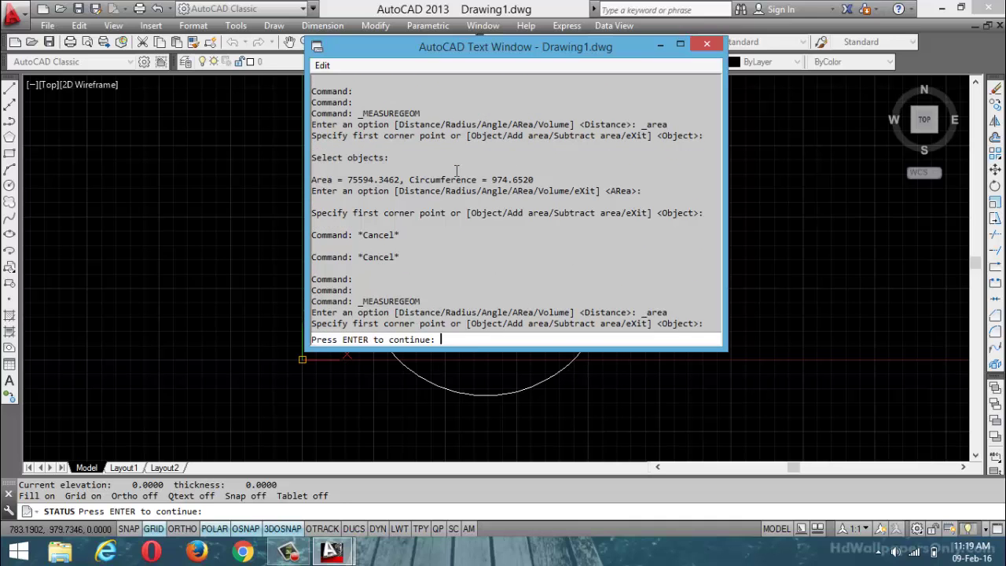
pyautogui.scroll(10, 456, 168)
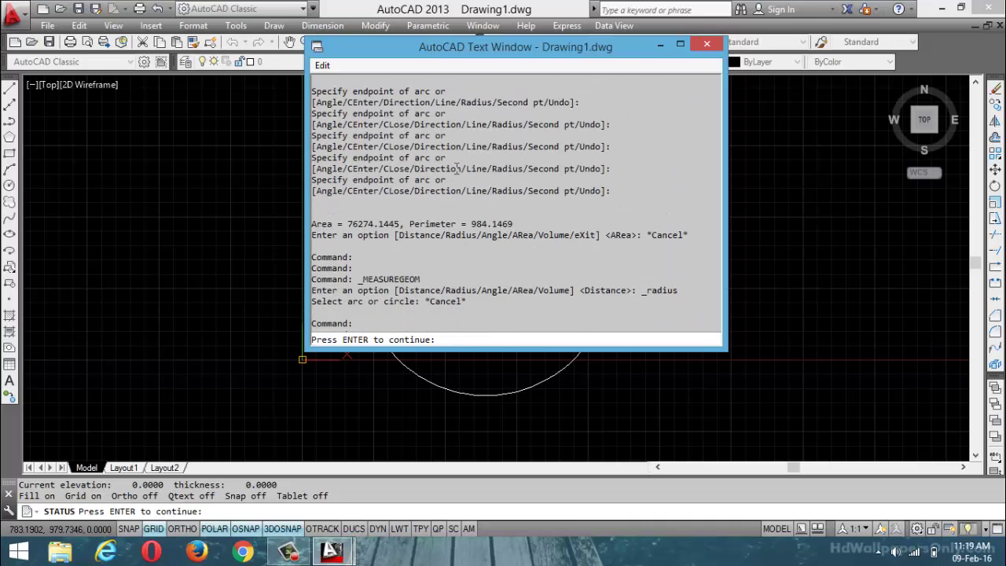
pyautogui.press('Return')
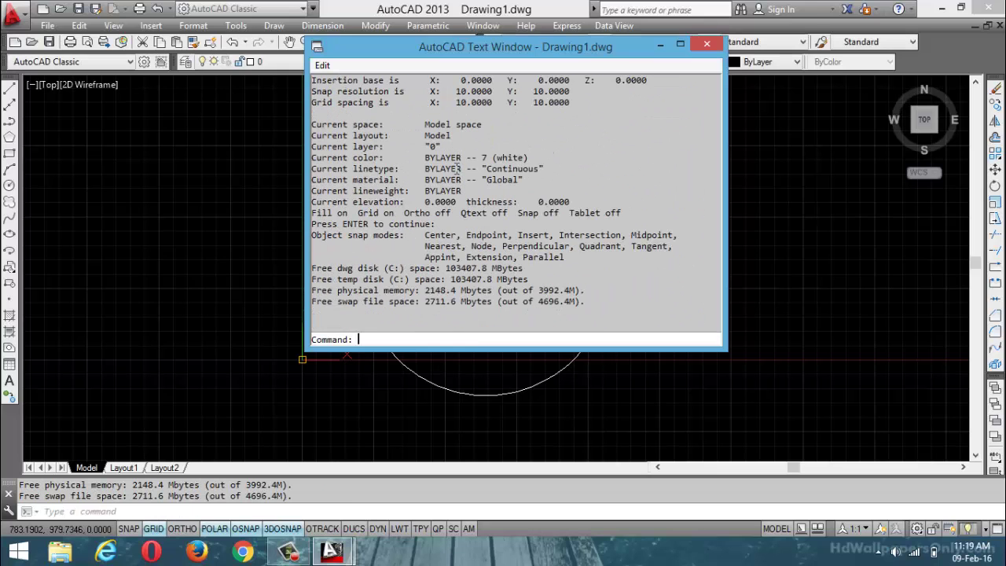
# Step: Copy the full command history from the text window and close the window
pyautogui.click(324, 67)
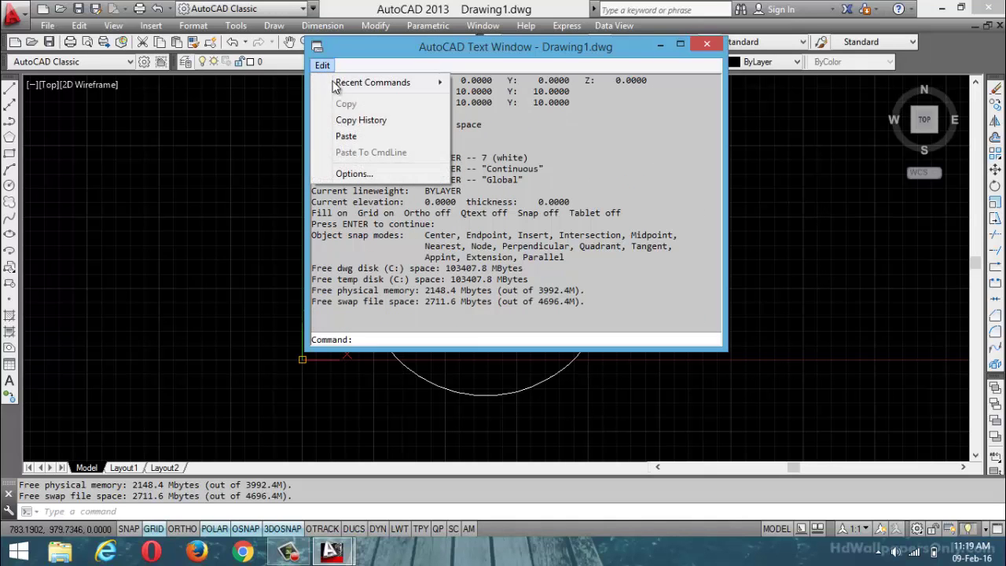
pyautogui.click(349, 123)
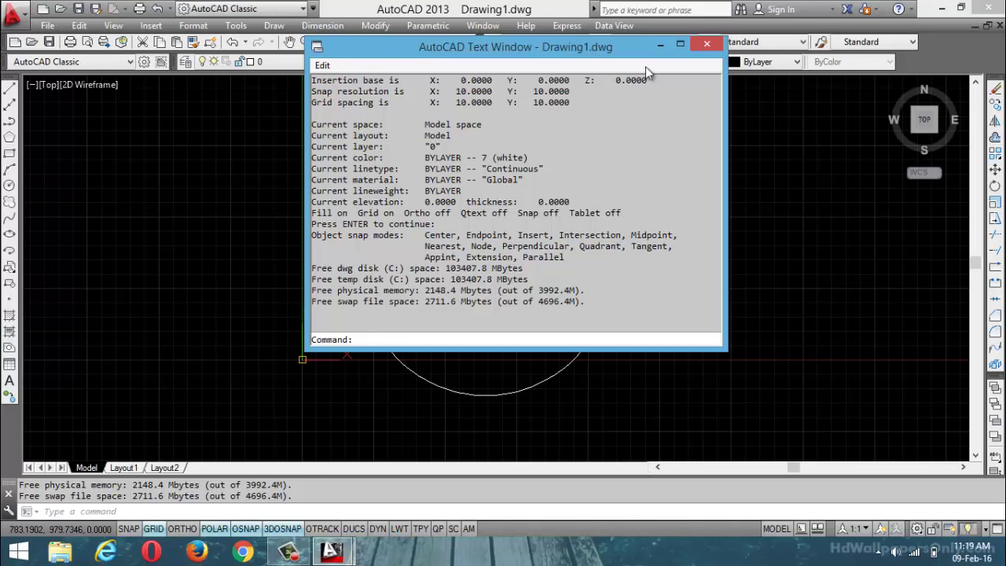
pyautogui.click(706, 45)
pyautogui.press('Escape')
pyautogui.press('Escape')
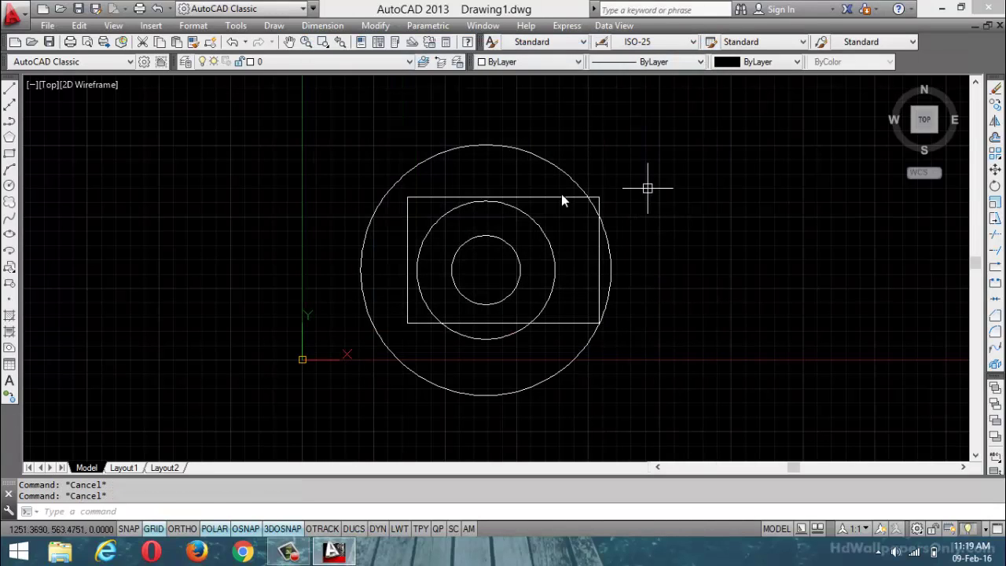
# Step: Erase the rectangle and the three concentric circles from the drawing
pyautogui.click(324, 120)
pyautogui.click(670, 434)
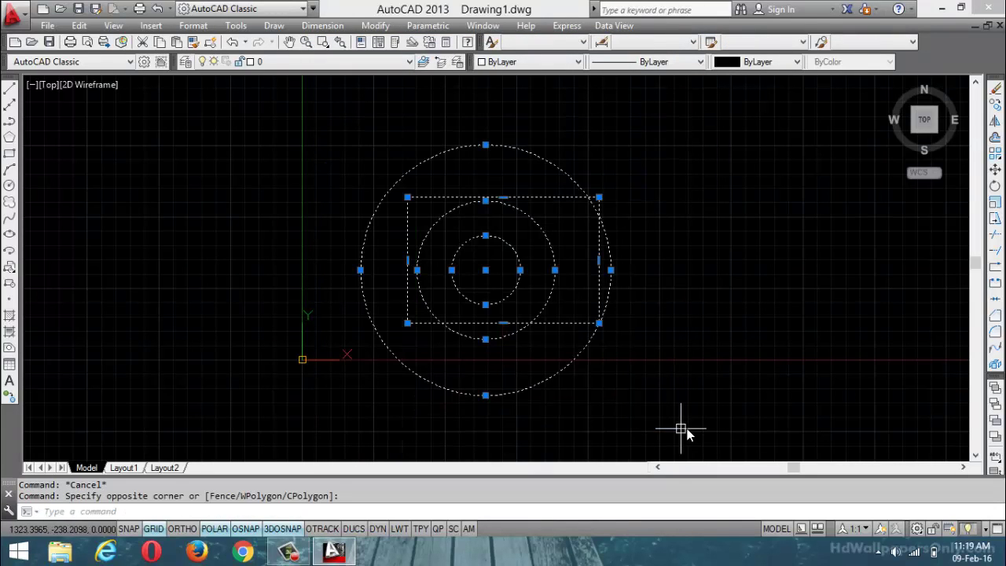
pyautogui.press('Delete')
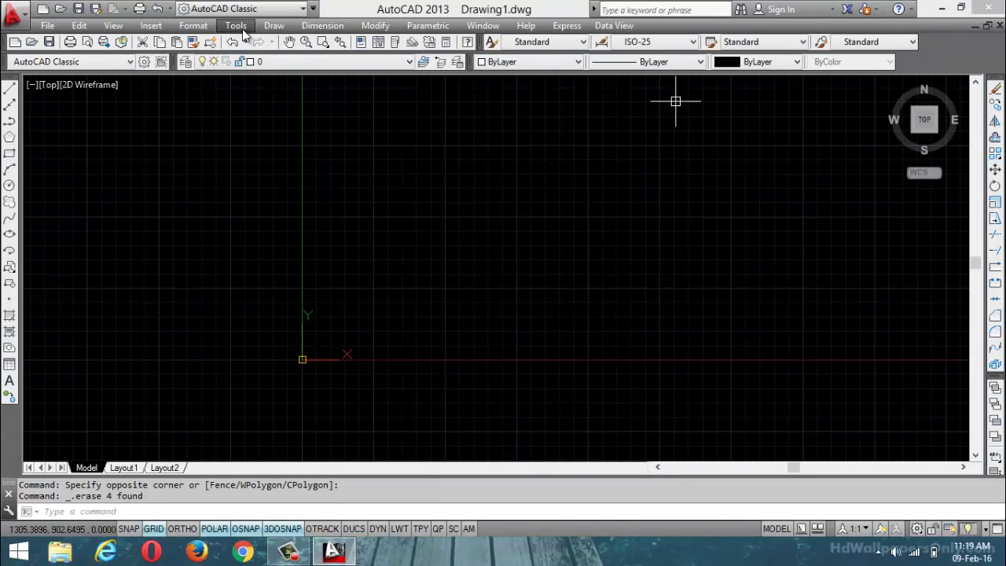
# Step: Try to look up a system variable named "time" with the Set Variable inquiry
pyautogui.click(236, 25)
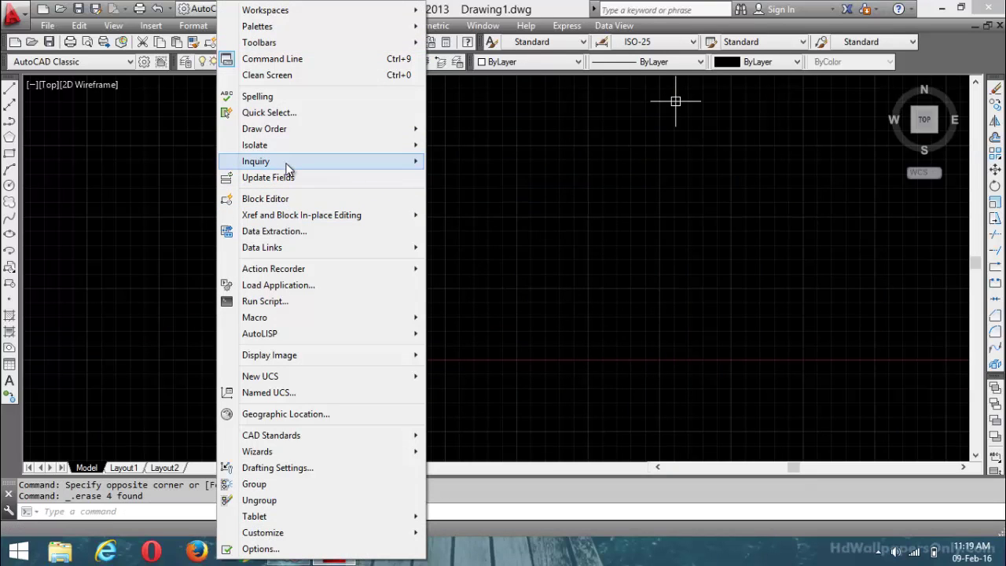
pyautogui.moveTo(288, 162)
pyautogui.click(470, 333)
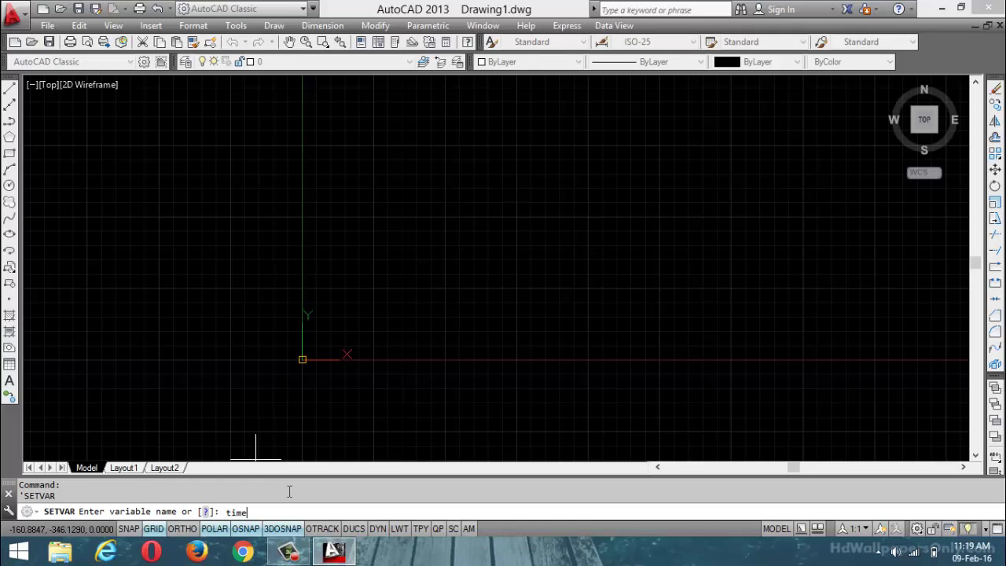
pyautogui.press('Return')
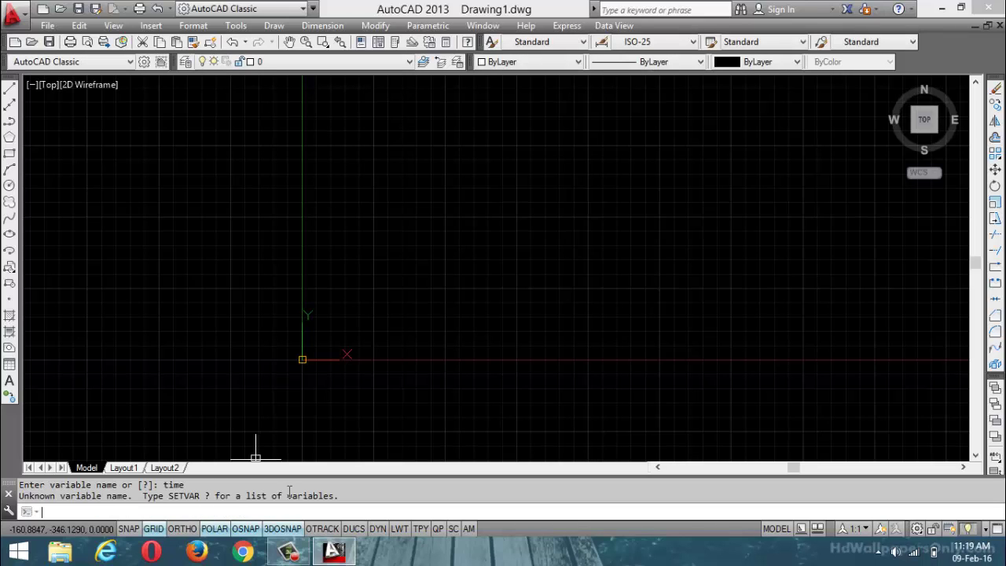
# Step: List all system variables with SETVAR and the ? option, highlight the AREA variable's value, and close the listing
pyautogui.press('Return')
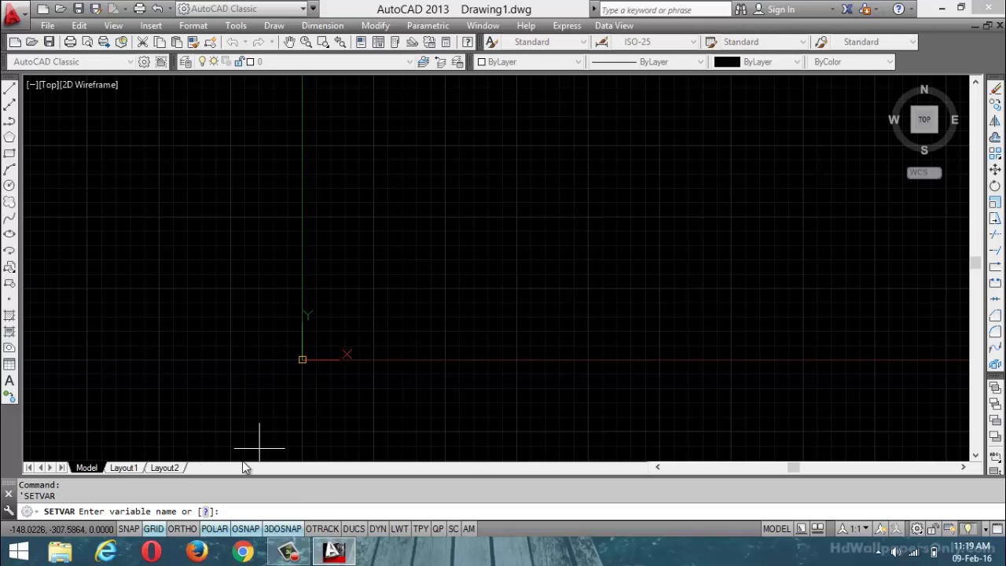
pyautogui.write('?')
pyautogui.press('Return')
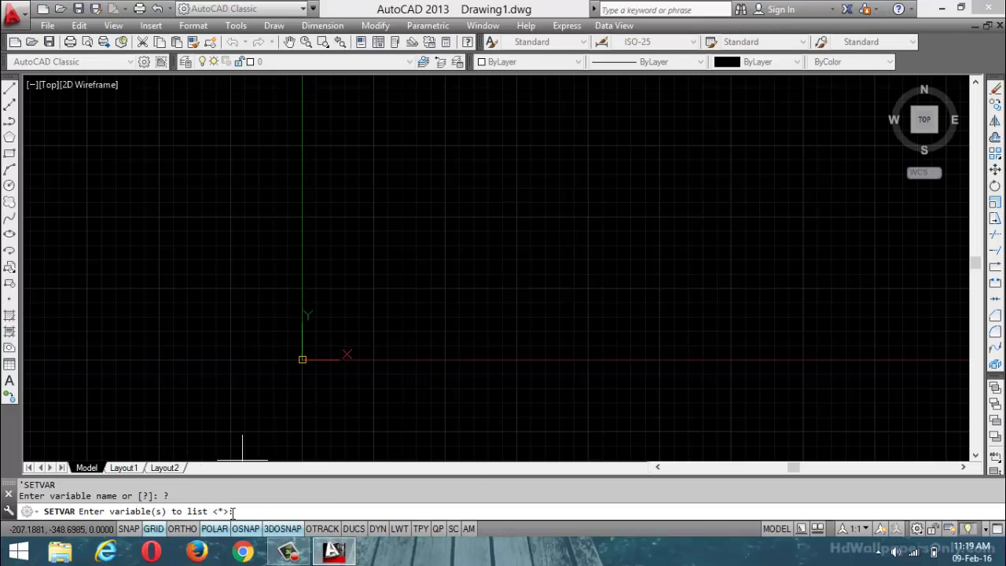
pyautogui.press('Return')
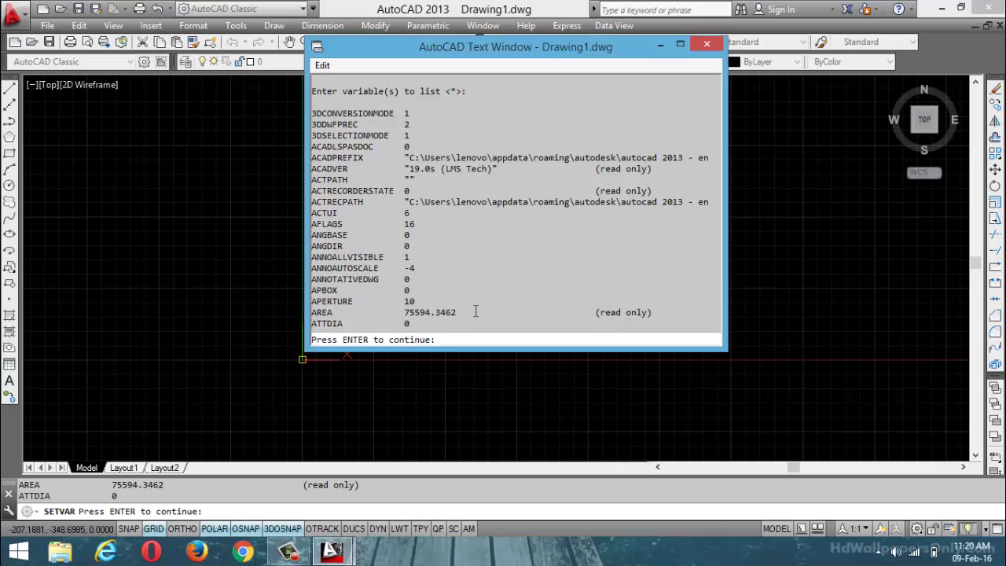
pyautogui.moveTo(476, 311); pyautogui.dragTo(386, 317)
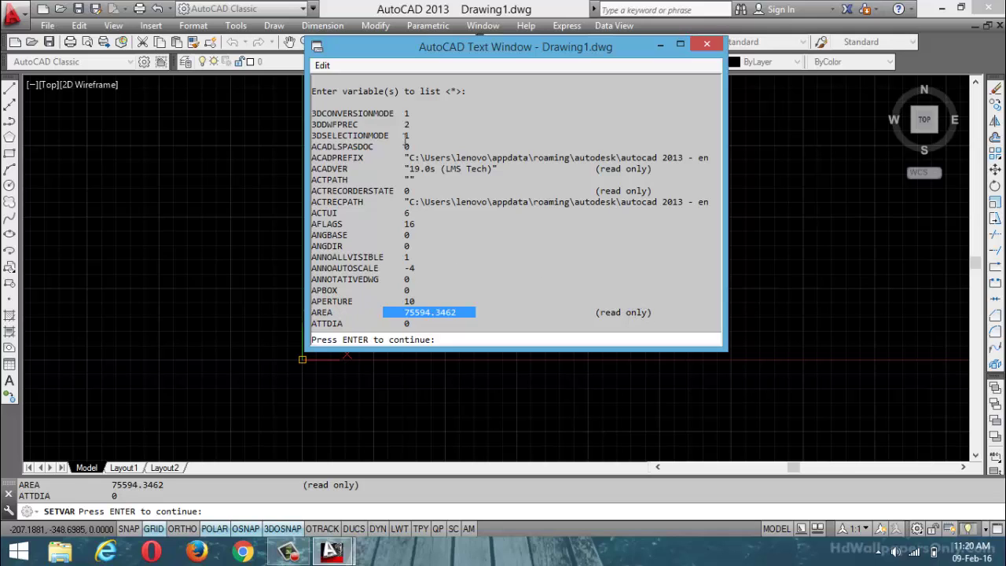
pyautogui.click(702, 47)
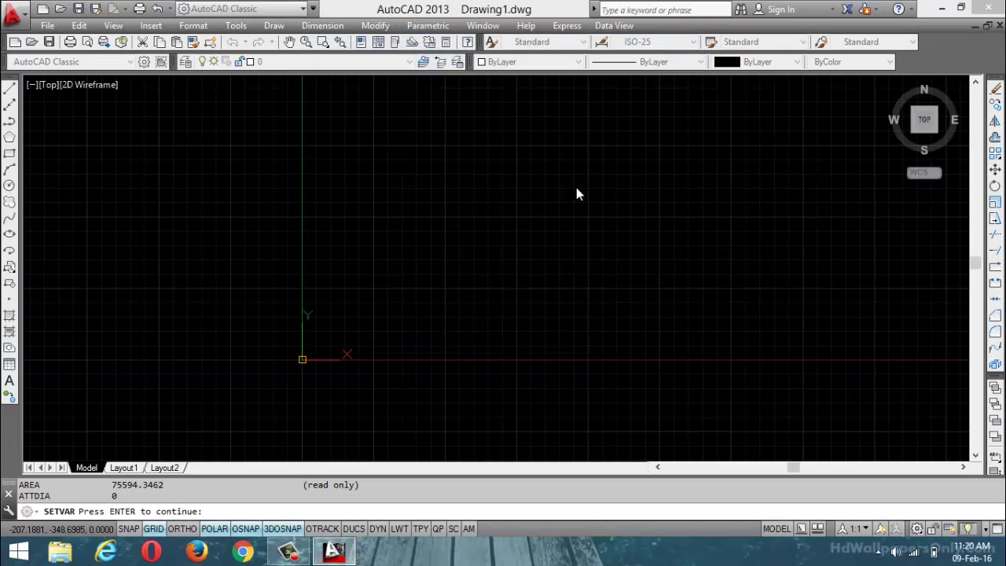
pyautogui.press('Escape')
pyautogui.press('Escape')
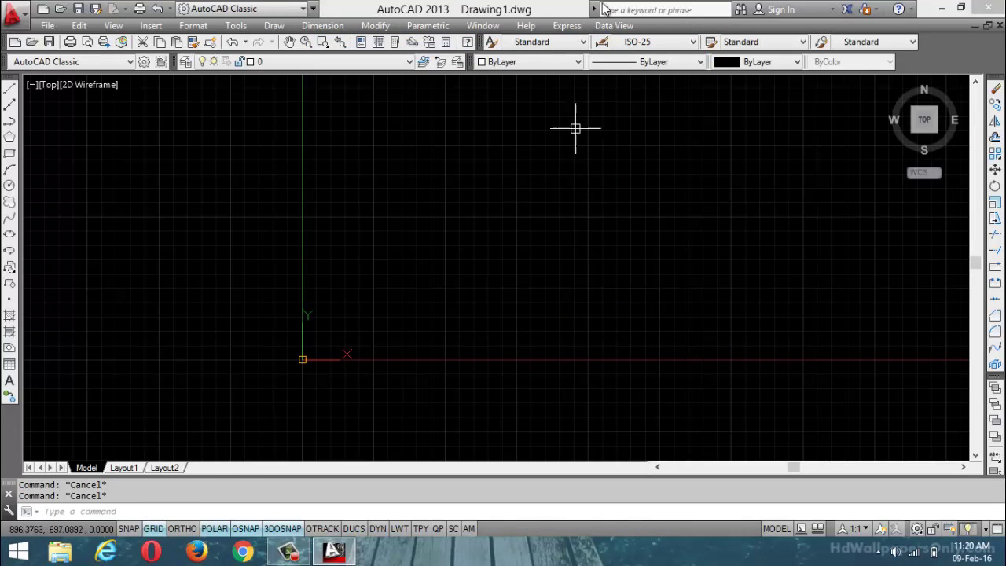
pyautogui.click(239, 27)
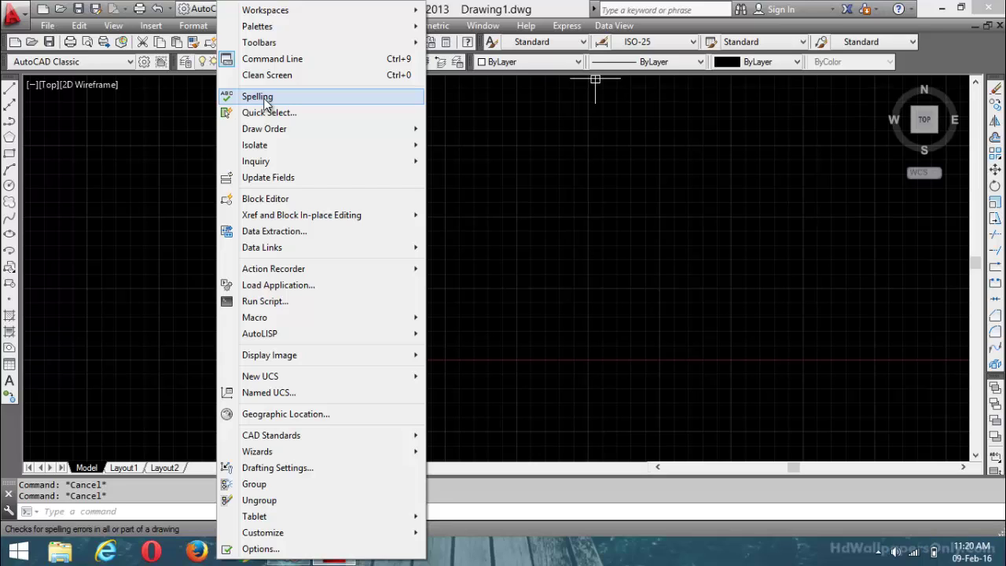
pyautogui.press('Escape')
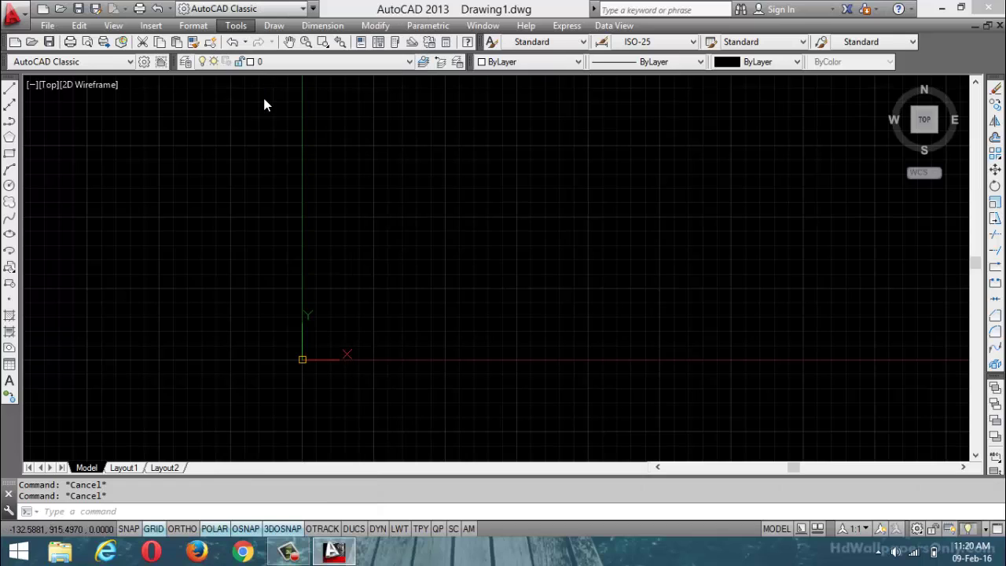
pyautogui.click(237, 26)
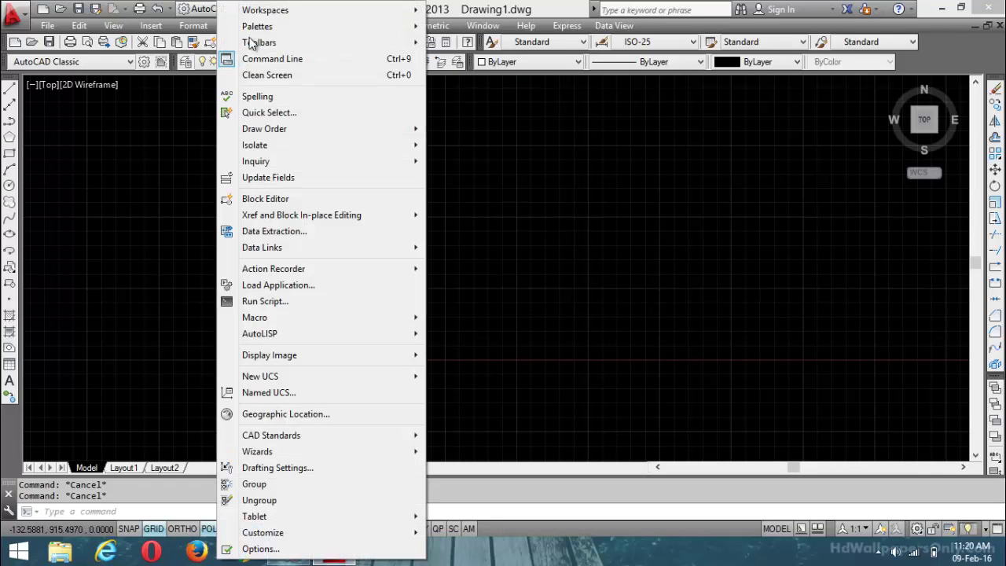
pyautogui.click(268, 97)
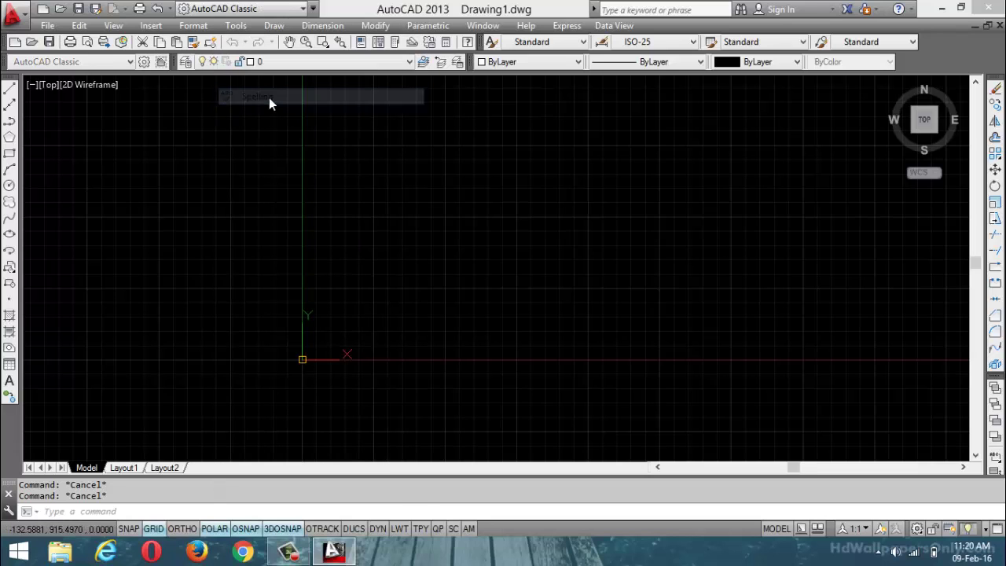
pyautogui.press('Escape')
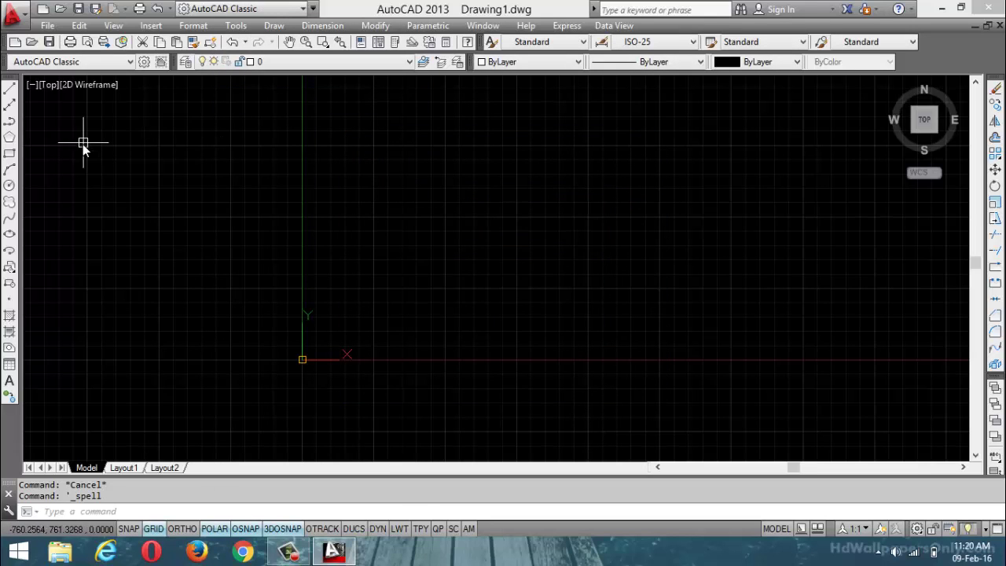
pyautogui.press('Escape')
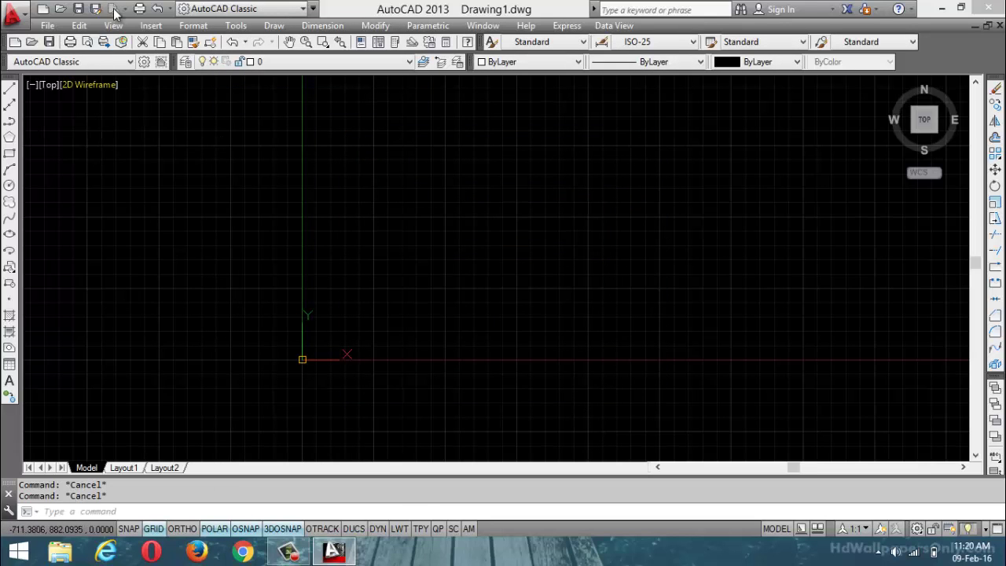
# Step: Try to place single-line text reading "autocapo" near the origin with zero rotation
pyautogui.click(269, 29)
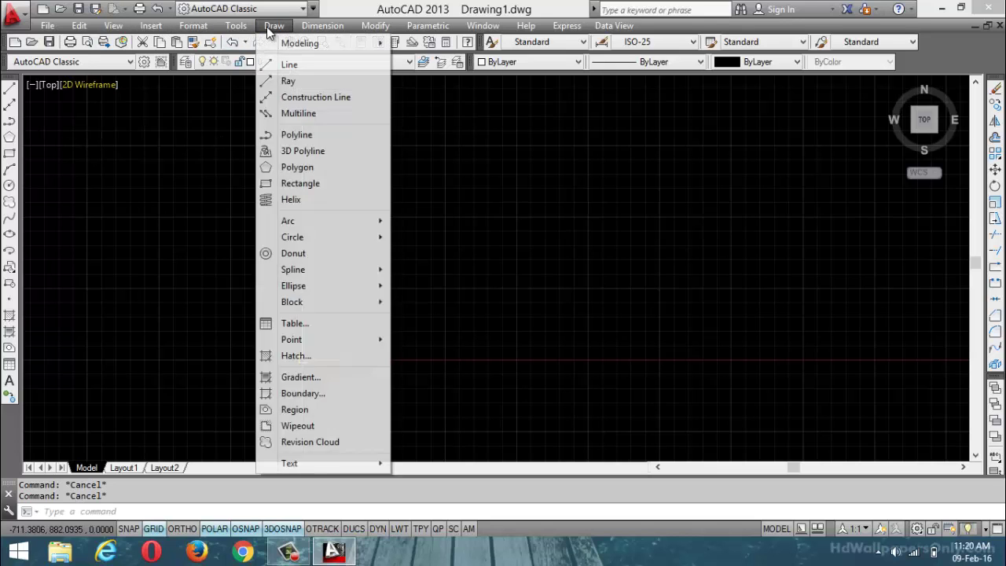
pyautogui.moveTo(296, 464)
pyautogui.click(448, 479)
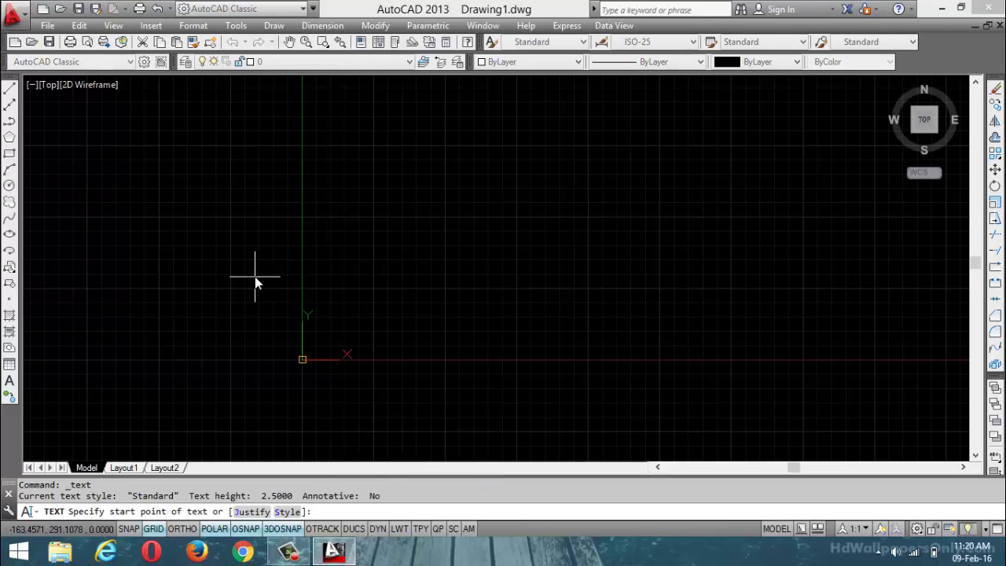
pyautogui.click(267, 272)
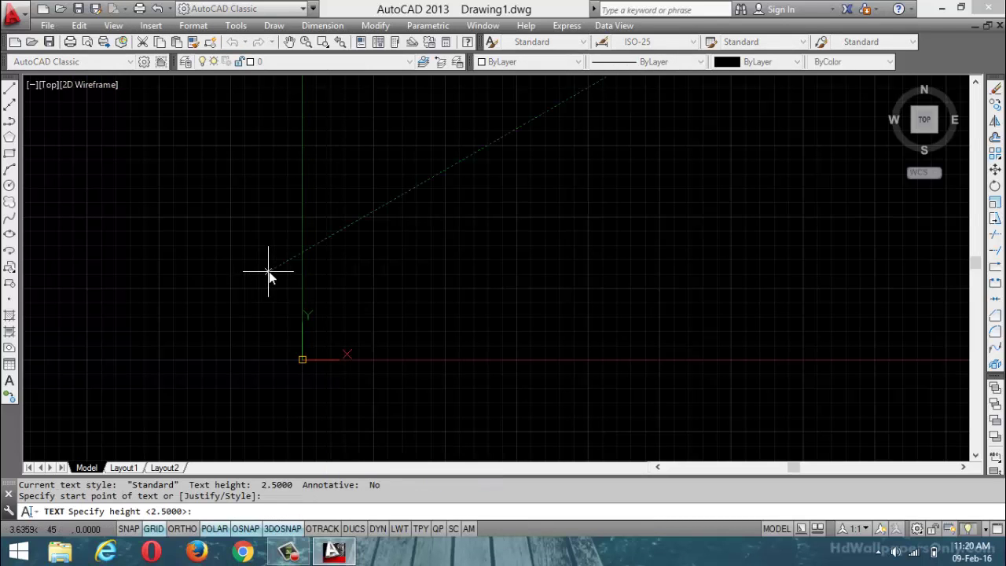
pyautogui.click(442, 278)
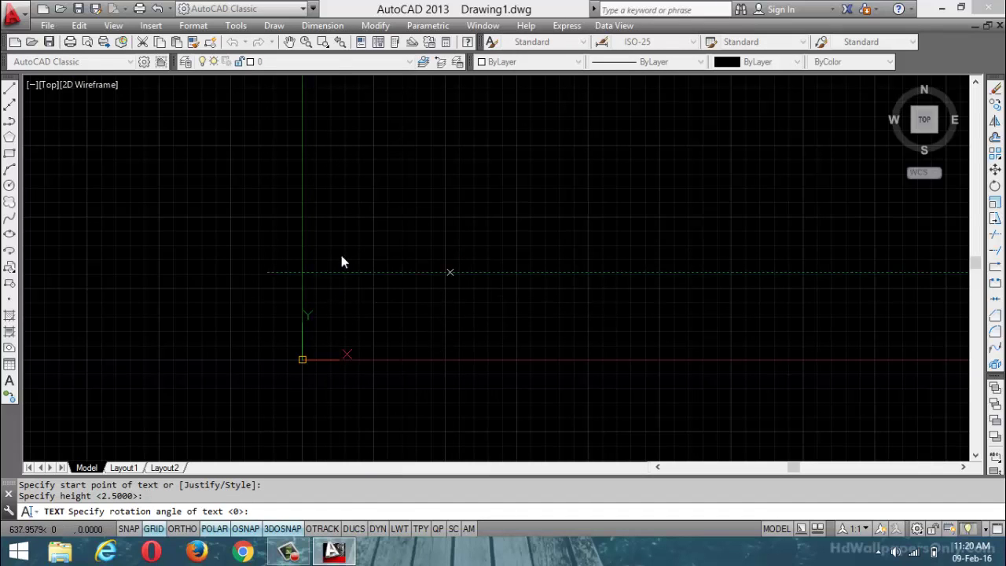
pyautogui.press('Return')
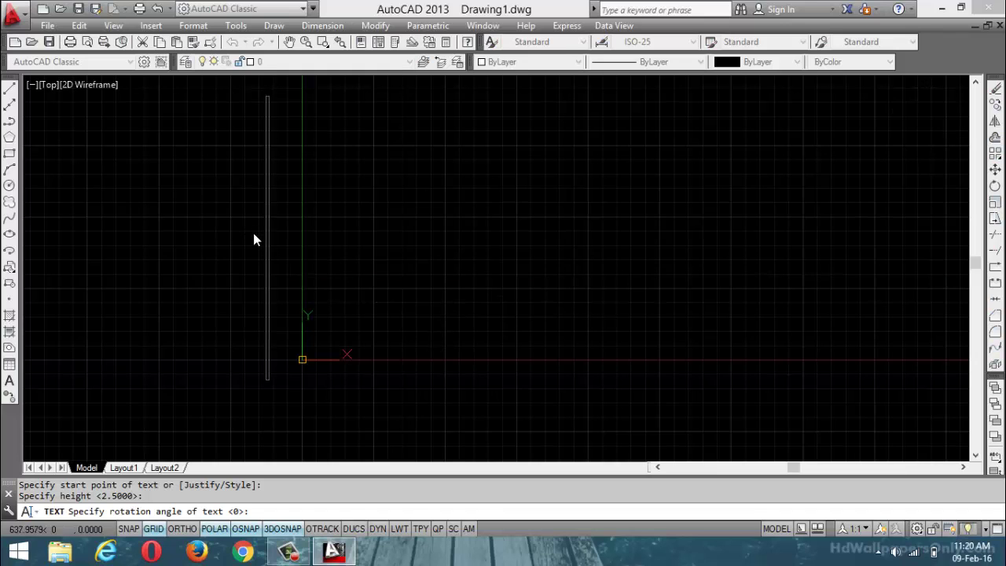
pyautogui.write('auto')
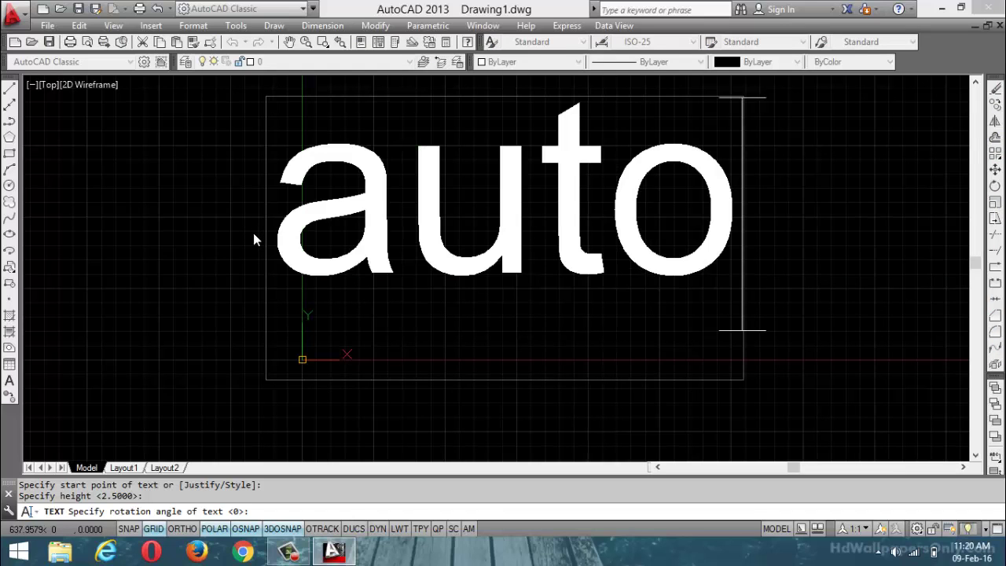
pyautogui.write('capo')
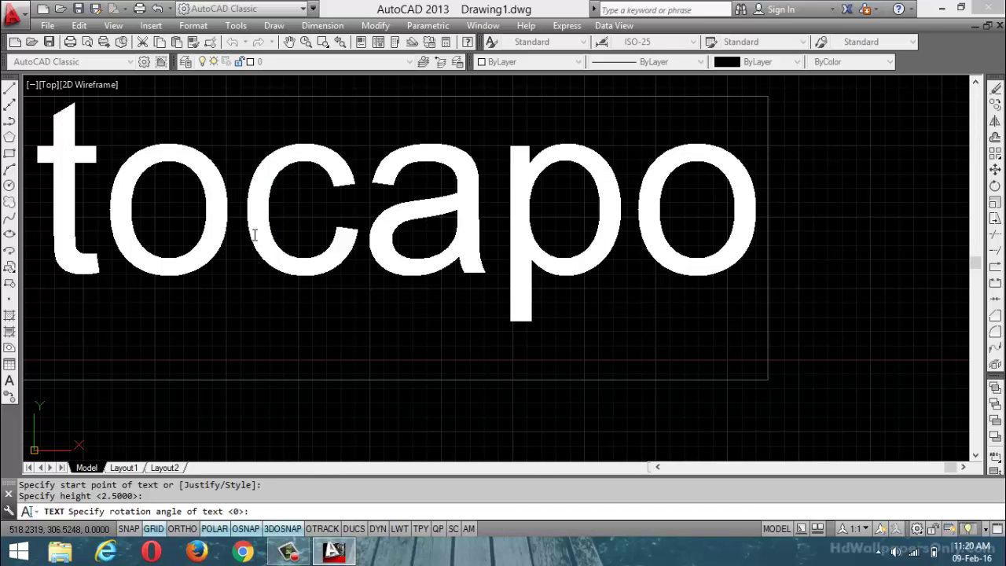
pyautogui.press('BackSpace')
pyautogui.press('Escape')
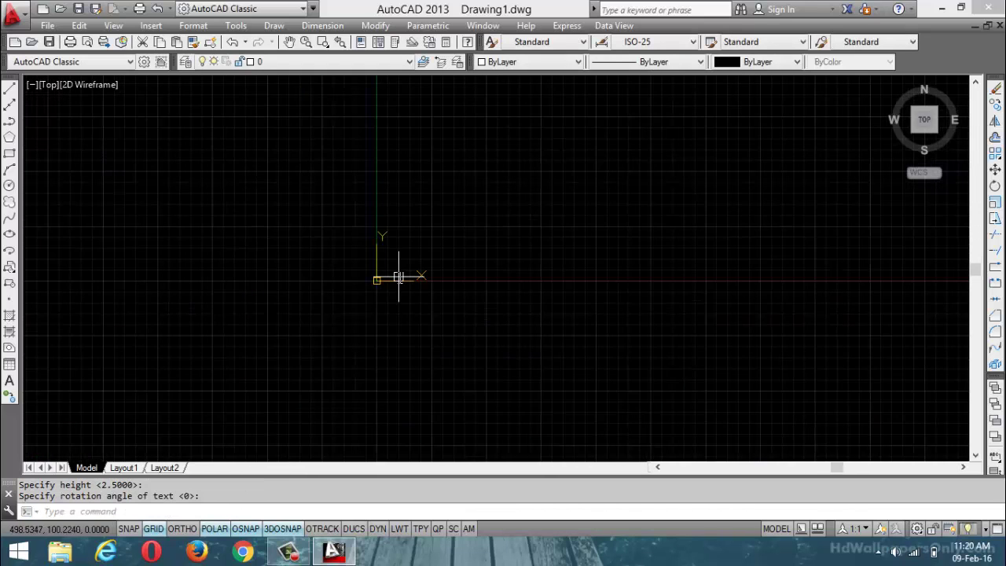
# Step: Place single-line text reading "autocap" just beyond the origin along the X axis, with rotation 0
pyautogui.press('Return')
pyautogui.click(406, 247)
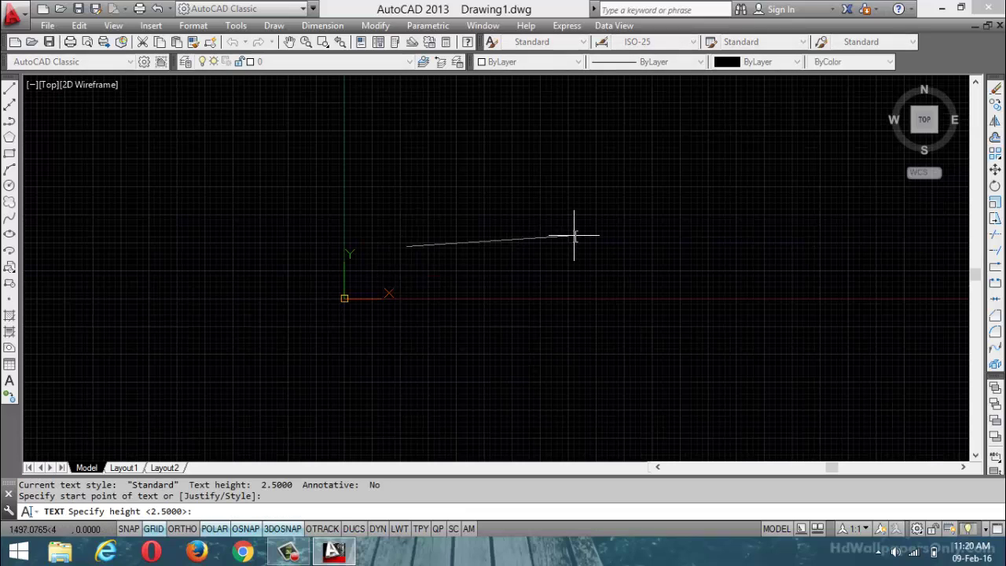
pyautogui.press('Return')
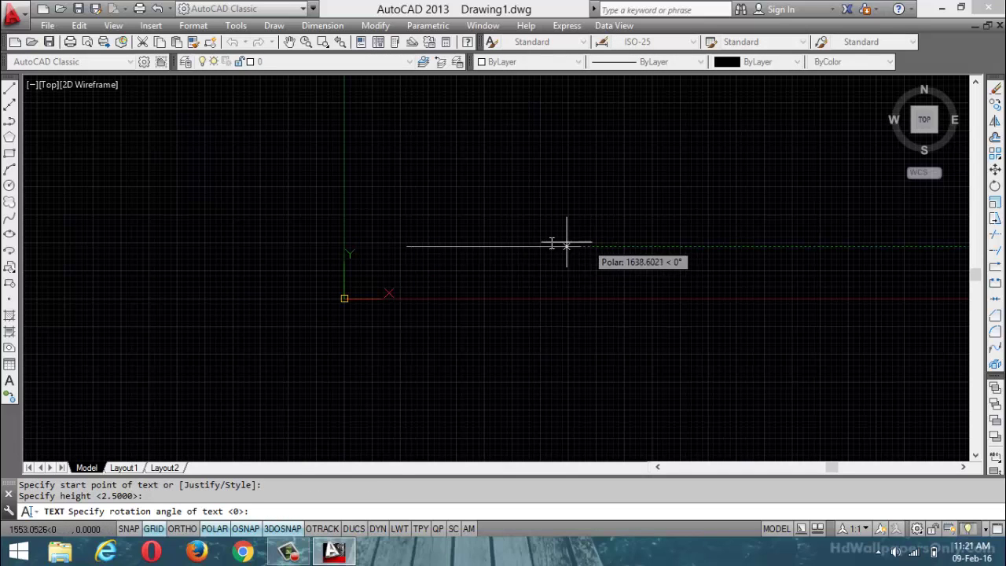
pyautogui.press('Return')
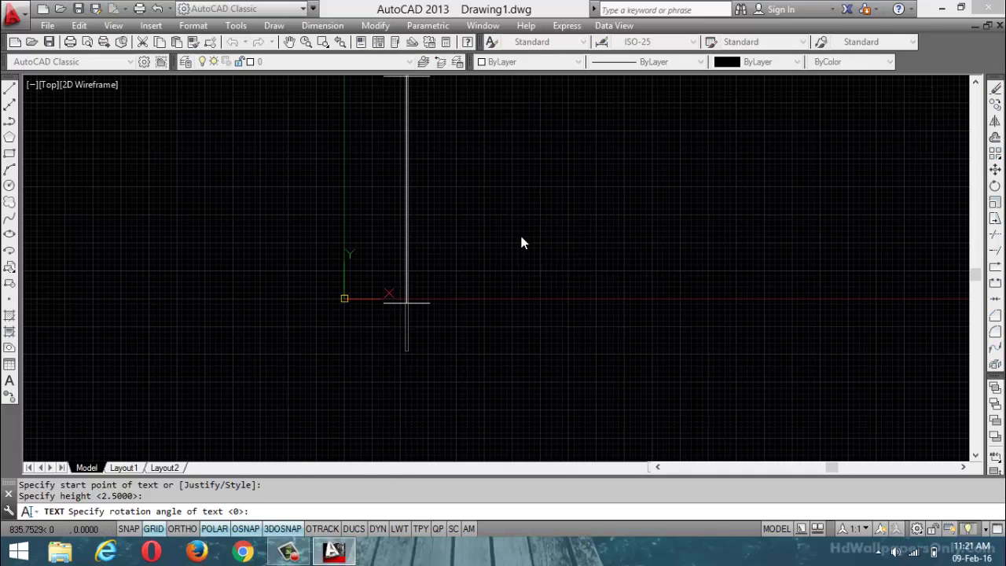
pyautogui.write('auto')
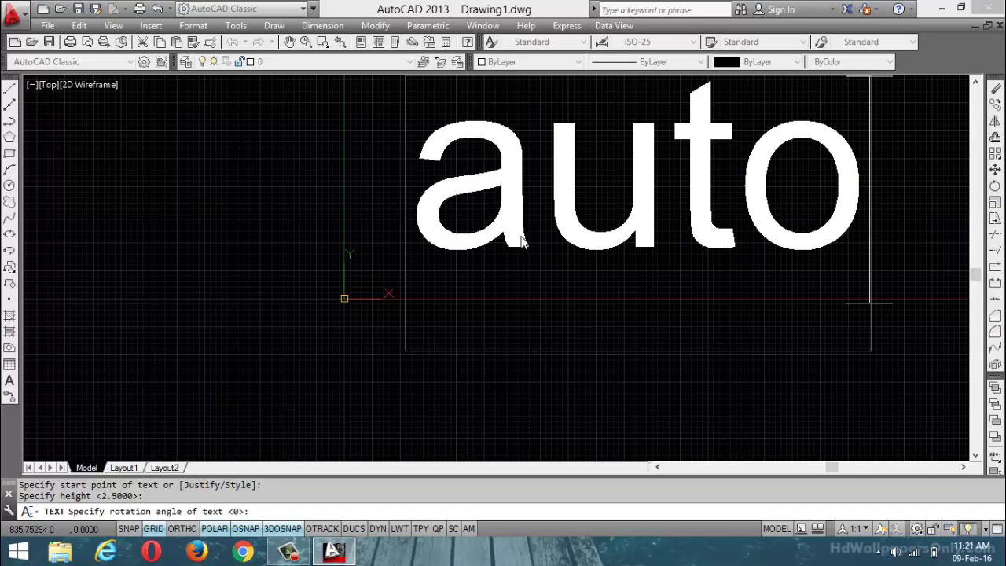
pyautogui.write('cap')
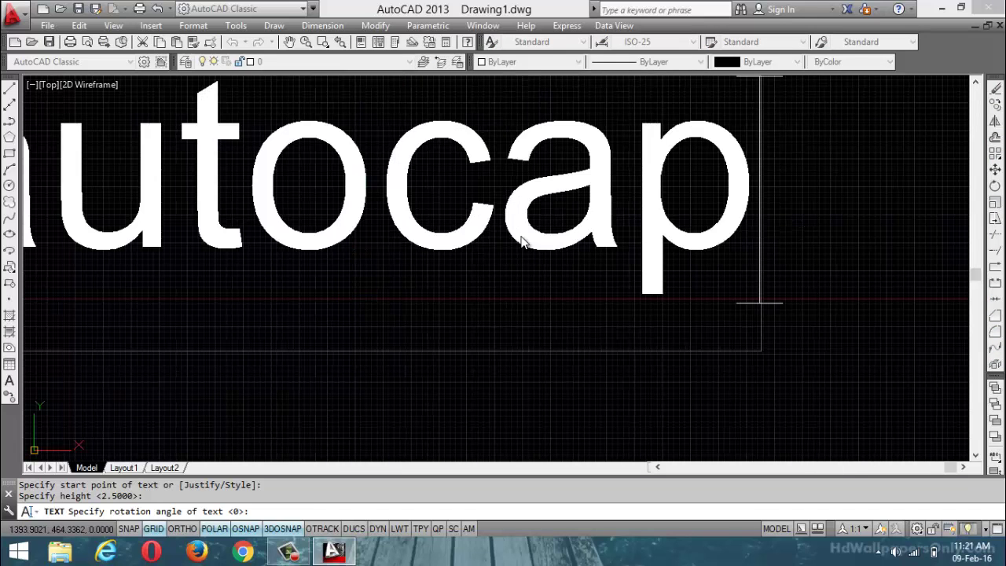
pyautogui.press('Return')
pyautogui.press('Return')
pyautogui.scroll(4, 377, 252)
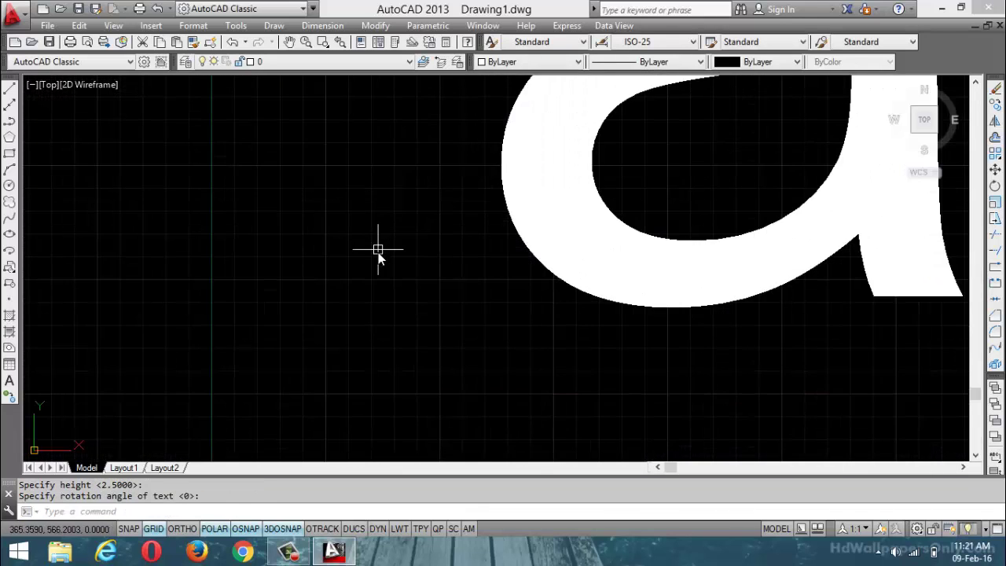
pyautogui.scroll(-6, 378, 253)
pyautogui.scroll(4, 632, 230)
pyautogui.scroll(-4, 557, 240)
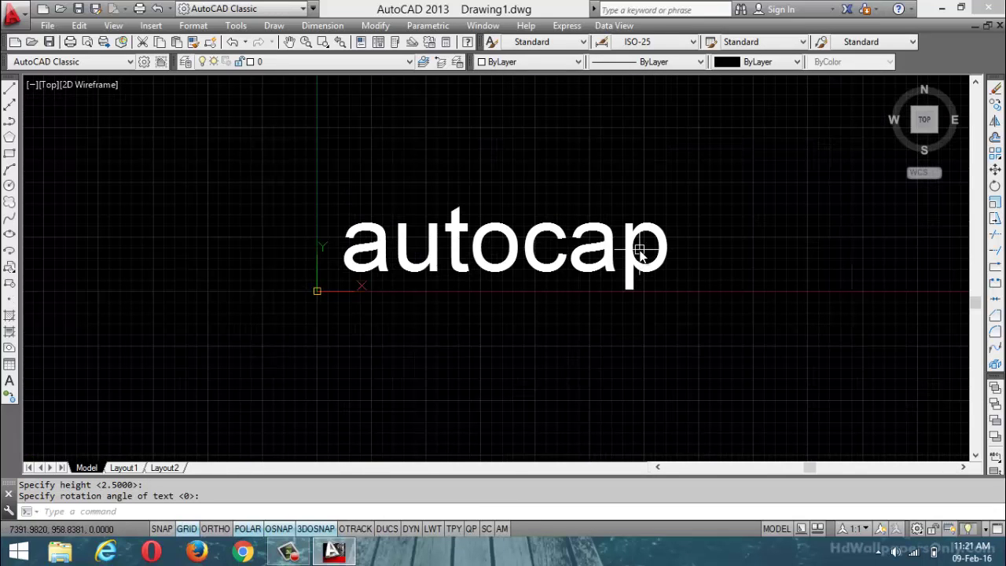
# Step: Open the "autocap" text for editing, move the cursor through to its end and exit the text editor
pyautogui.press('Escape')
pyautogui.doubleClick(593, 255)
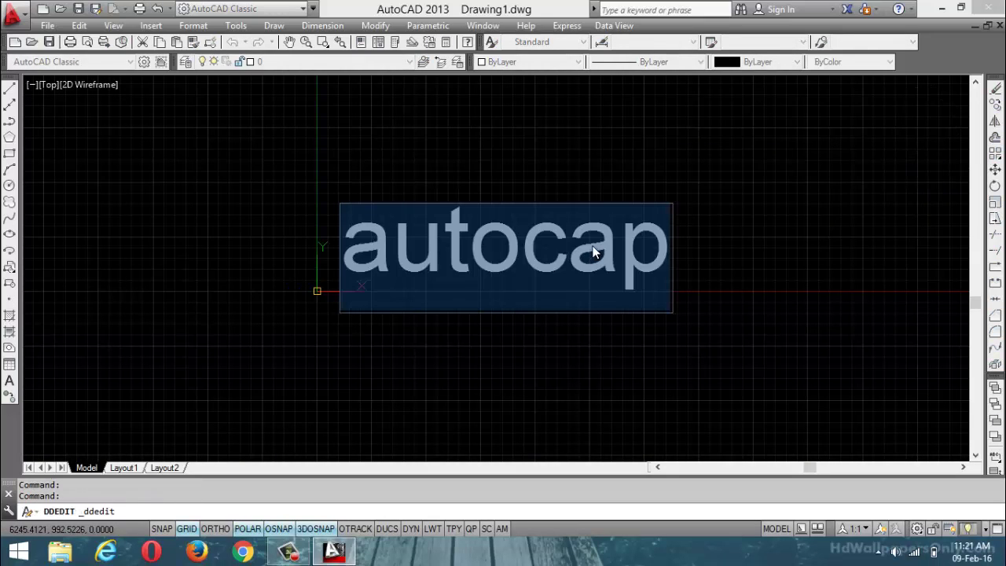
pyautogui.press('Left')
pyautogui.press('Right')
pyautogui.press('Right')
pyautogui.press('Right')
pyautogui.press('Right')
pyautogui.press('Right')
pyautogui.press('Right')
pyautogui.press('Right')
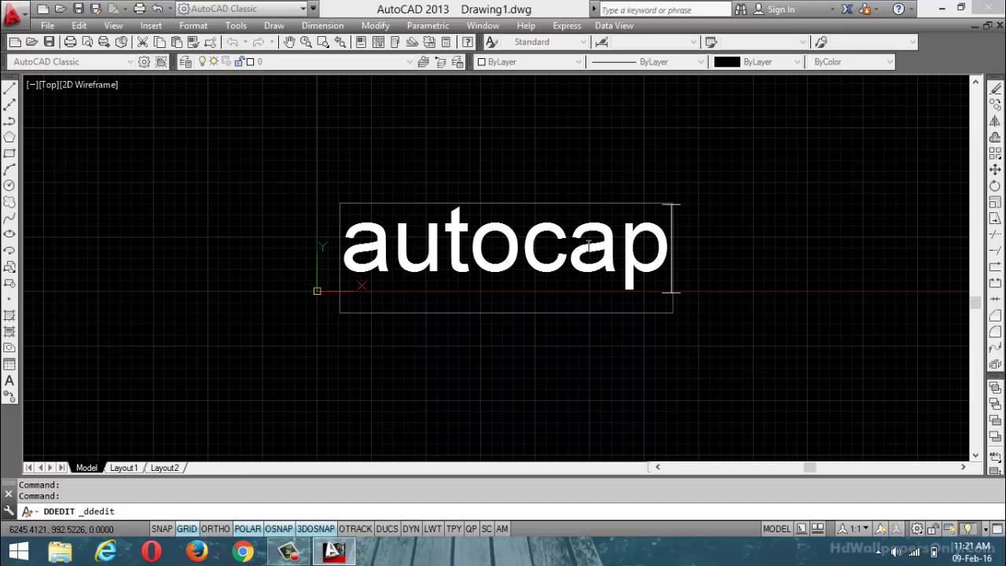
pyautogui.press('Return')
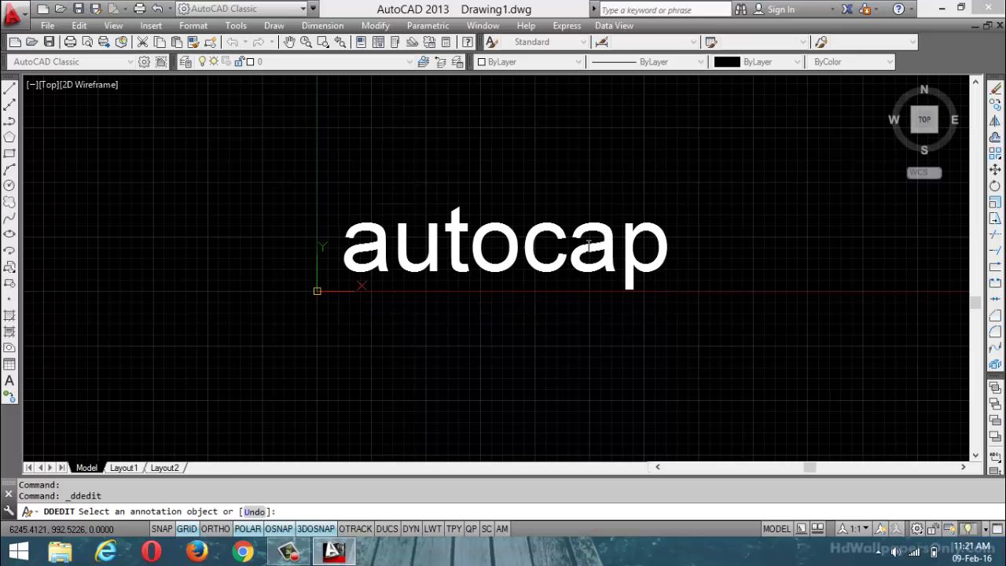
# Step: Start a spelling check limited to the selected "autocap" text object
pyautogui.click(236, 25)
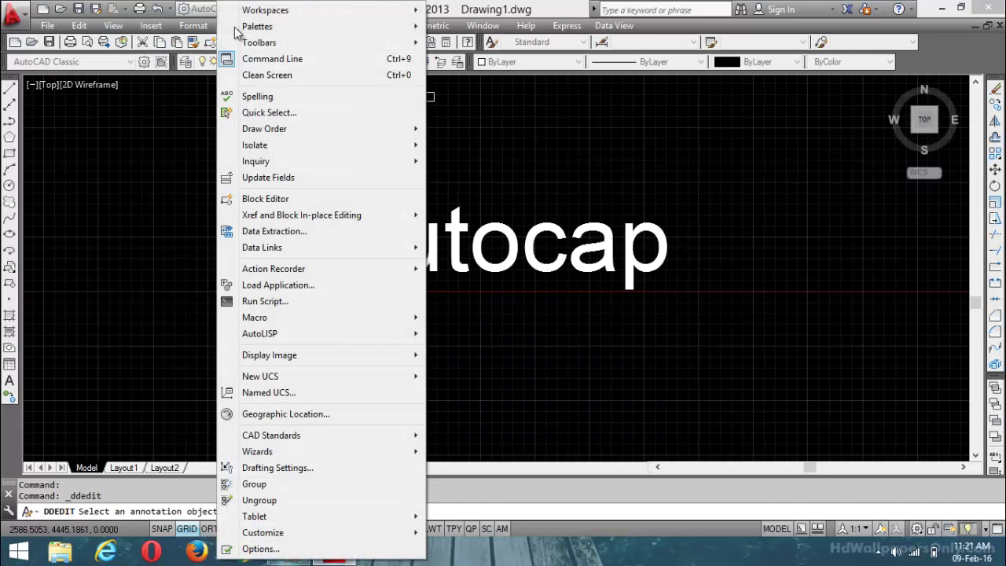
pyautogui.click(259, 98)
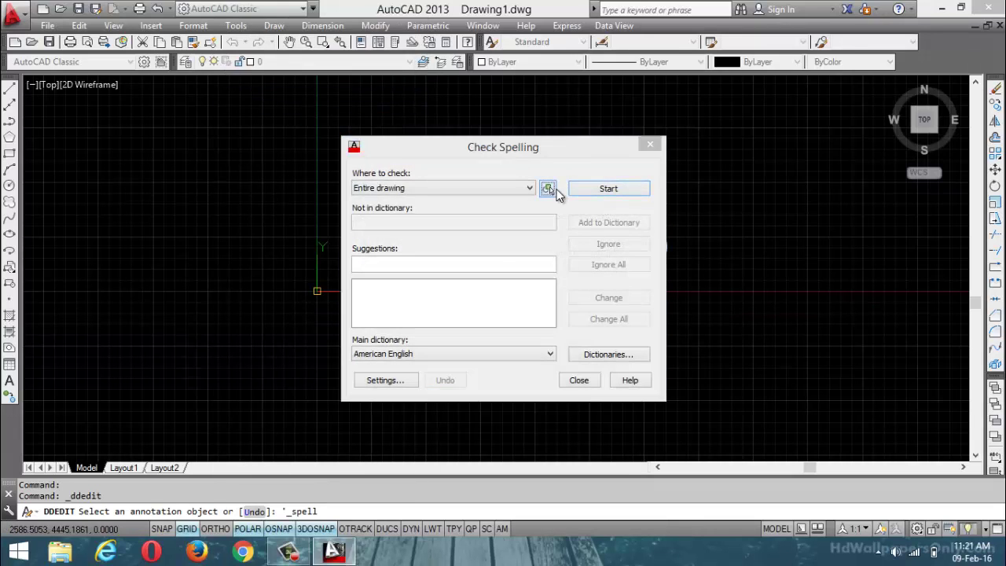
pyautogui.click(547, 188)
pyautogui.click(517, 252)
pyautogui.press('Return')
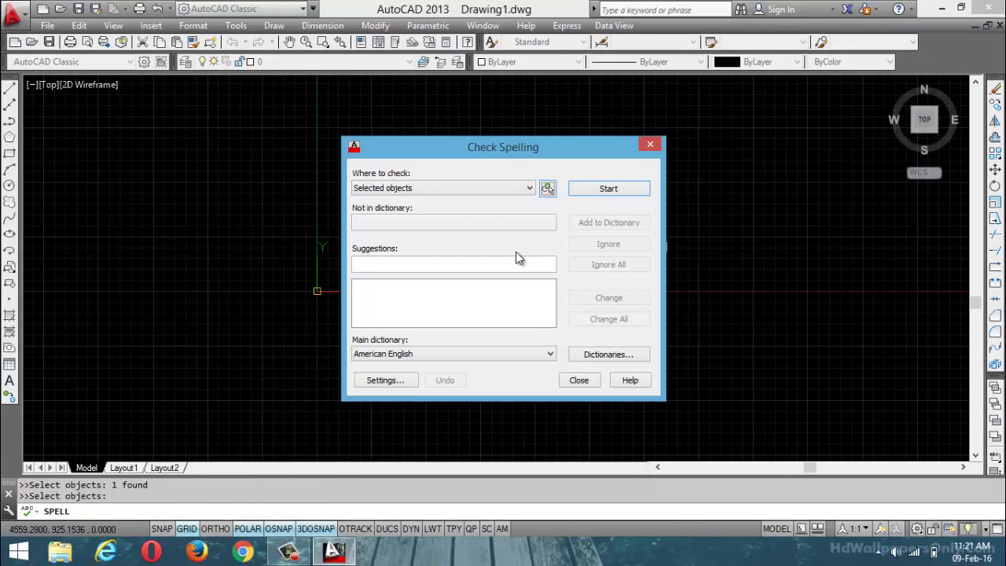
pyautogui.click(609, 189)
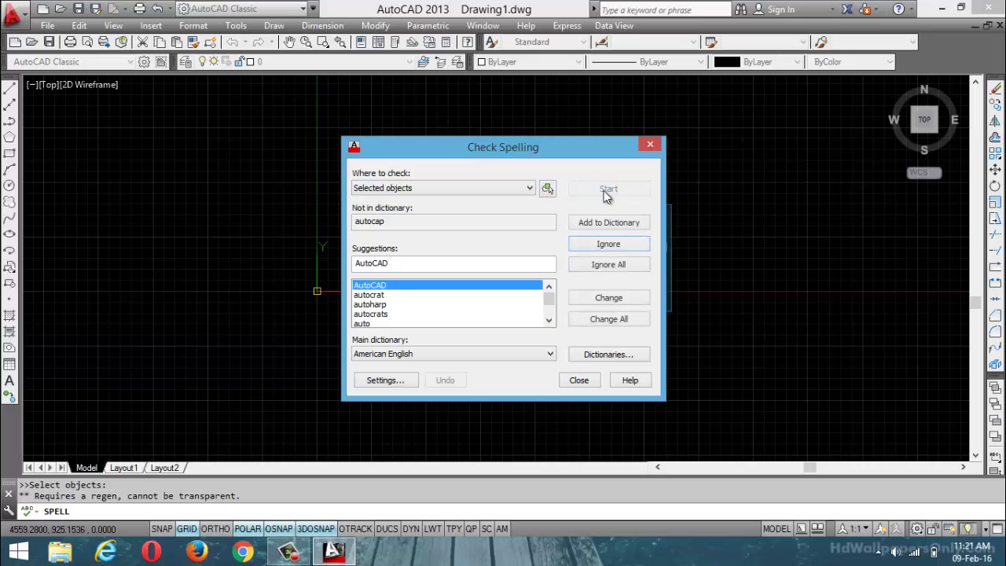
# Step: Change the misspelled word to the suggestion "AutoCAD", finish the spelling check and leave text editing
pyautogui.click(397, 287)
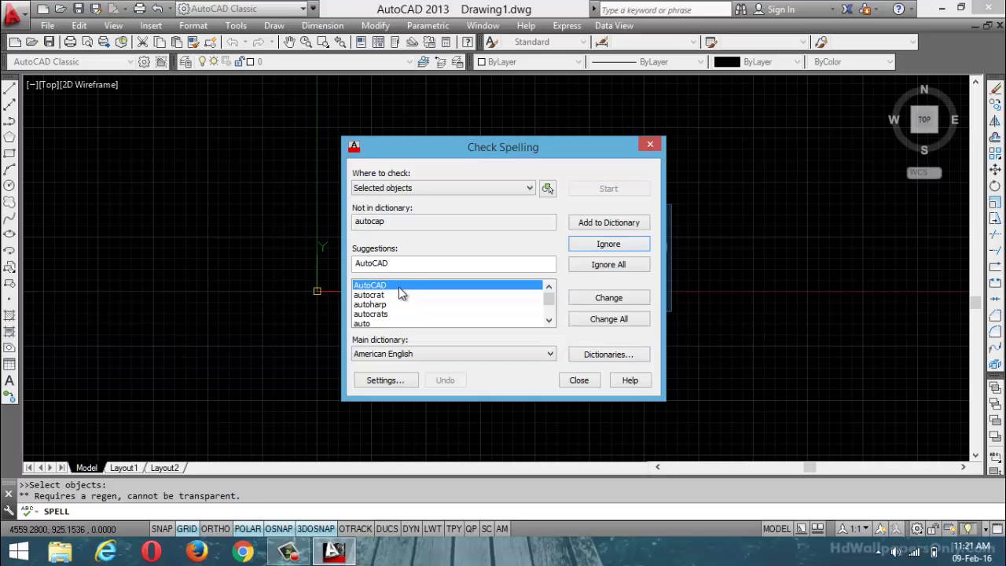
pyautogui.click(612, 302)
pyautogui.click(533, 302)
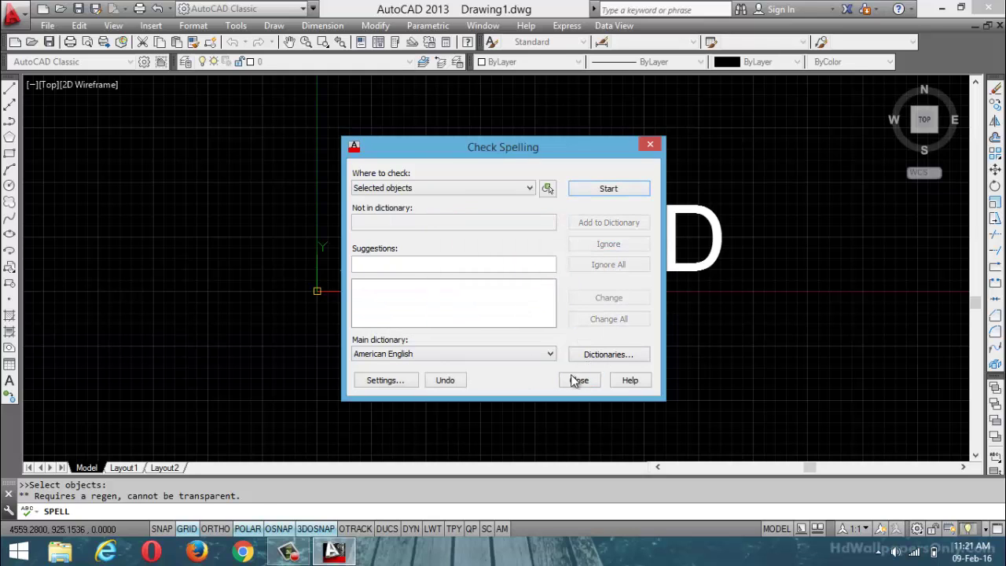
pyautogui.click(578, 380)
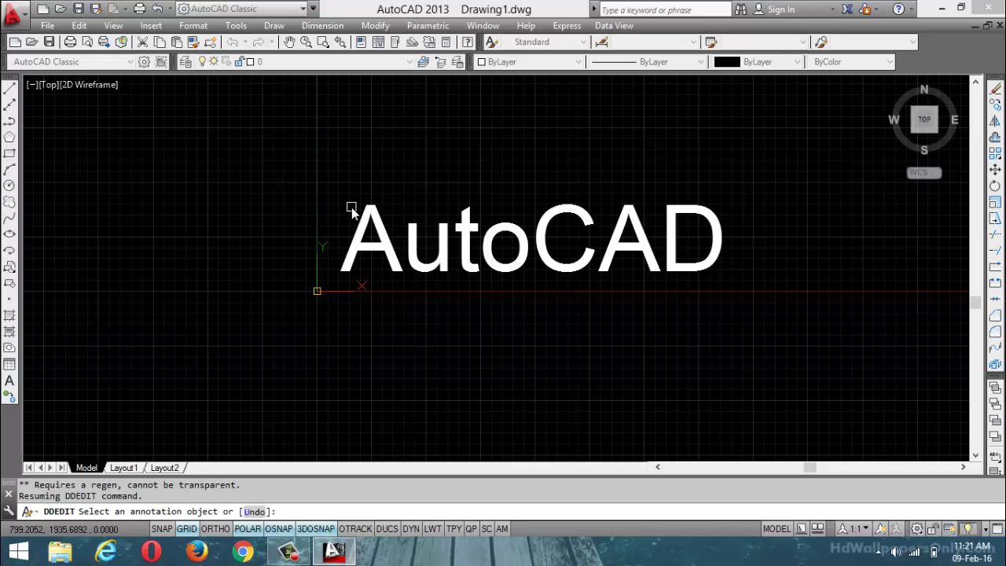
pyautogui.press('Escape')
pyautogui.press('Escape')
pyautogui.press('Escape')
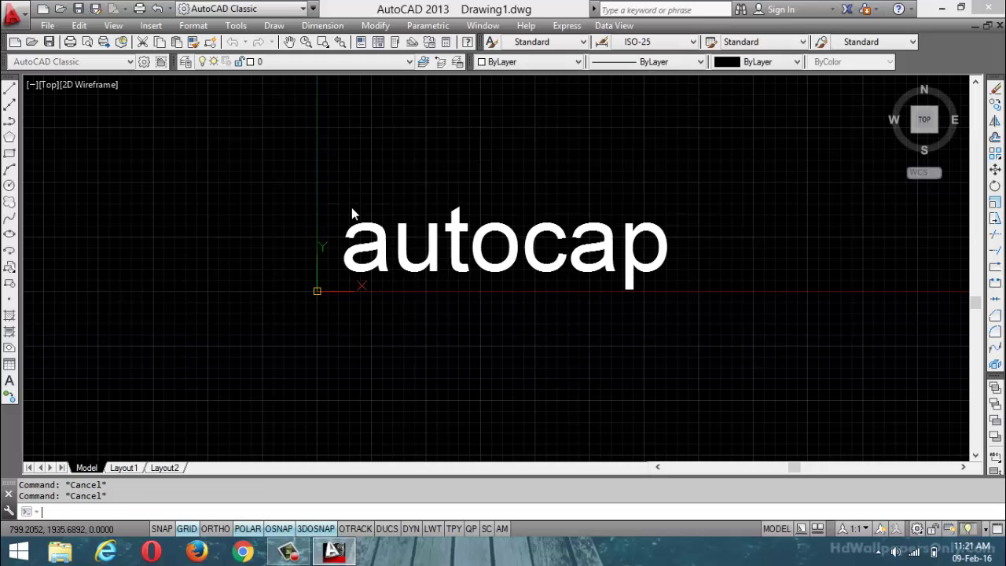
# Step: Undo the spelling correction and the placement of the text
pyautogui.hotkey('ctrl', 'z')
pyautogui.hotkey('ctrl', 'z')
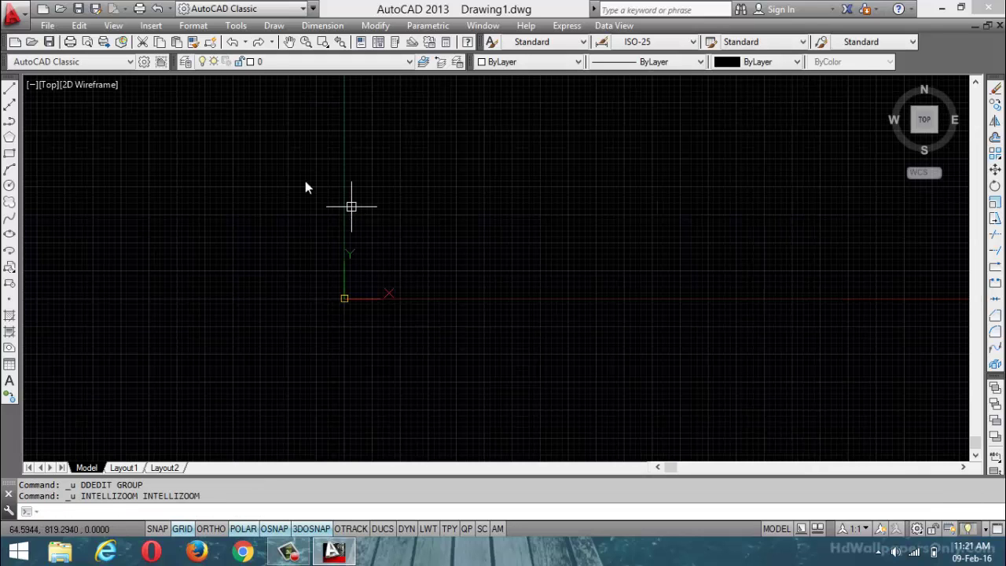
pyautogui.click(236, 25)
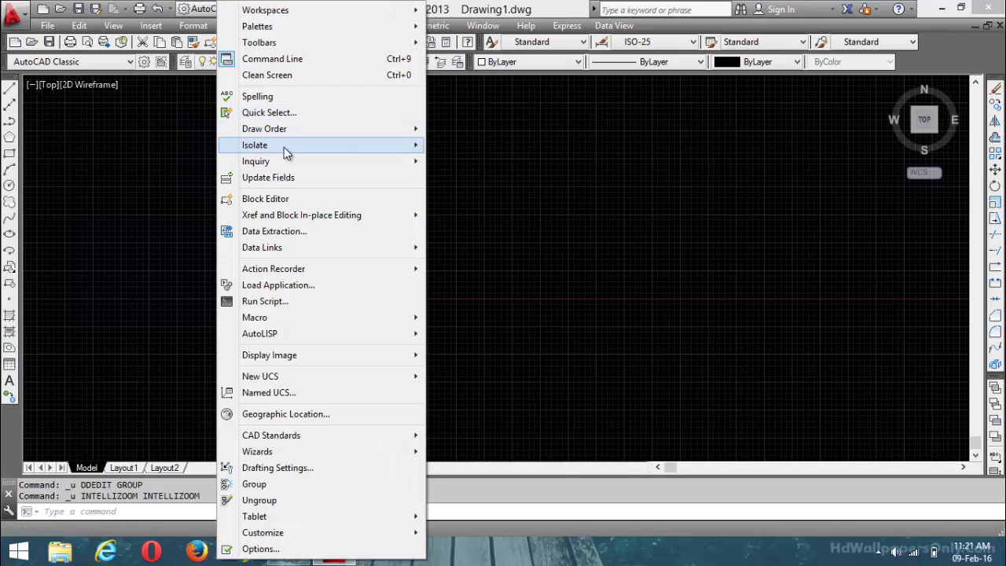
pyautogui.moveTo(285, 150)
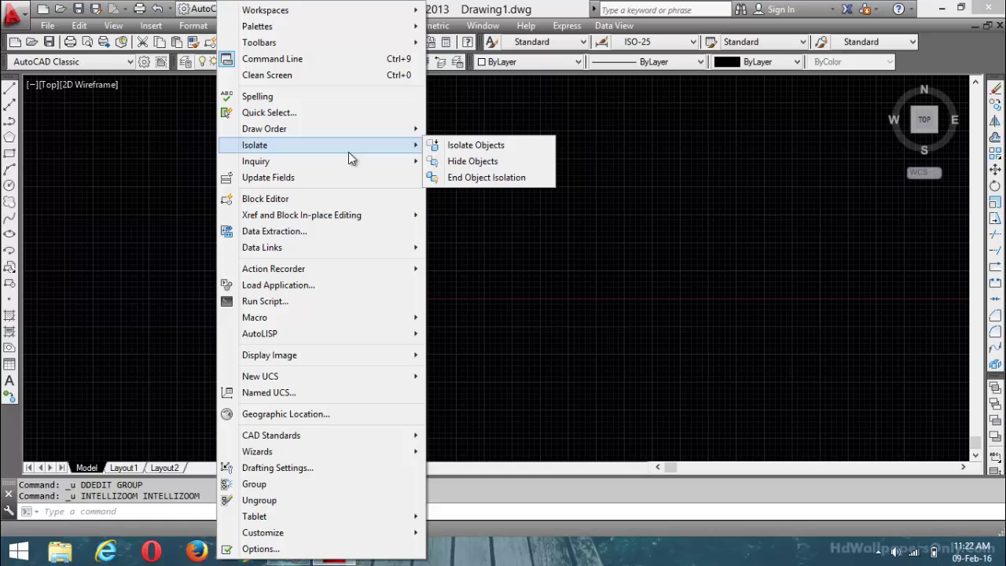
pyautogui.press('Escape')
pyautogui.press('Escape')
# Step: Draw two rectangles side by side, the second wider, lower and starting on the first one's right edge
pyautogui.click(10, 153)
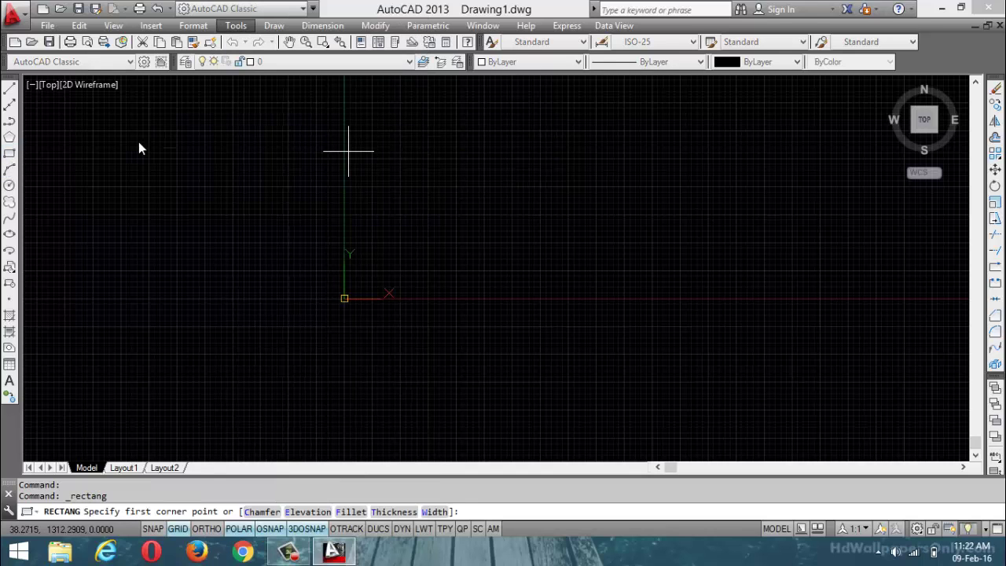
pyautogui.click(146, 135)
pyautogui.click(342, 300)
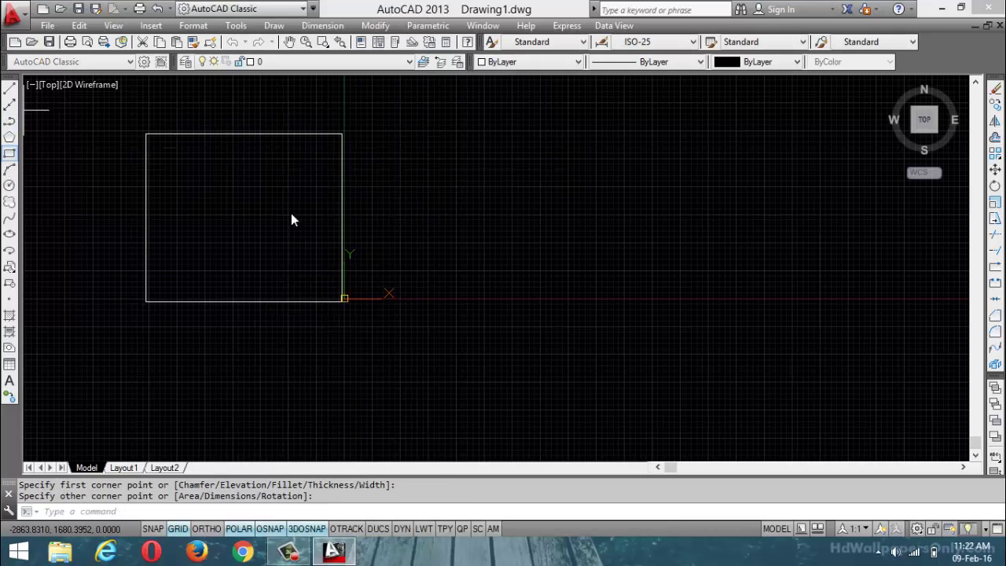
pyautogui.press('Return')
pyautogui.click(342, 172)
pyautogui.click(639, 343)
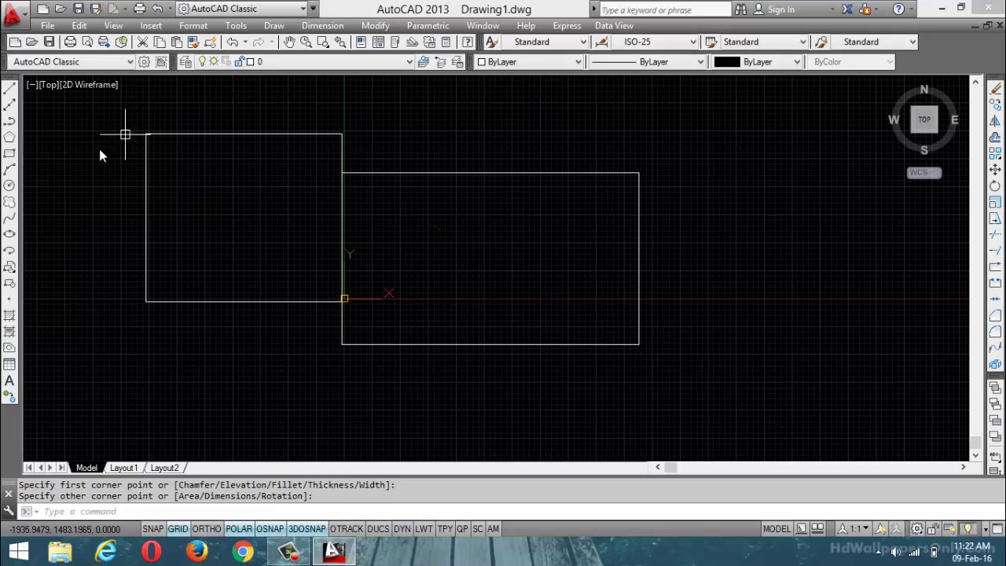
# Step: Draw circles of radius about 1030 across the wide rectangle's right edge and about 1015 across its bottom edge, plus a larger one enclosing the first
pyautogui.click(9, 185)
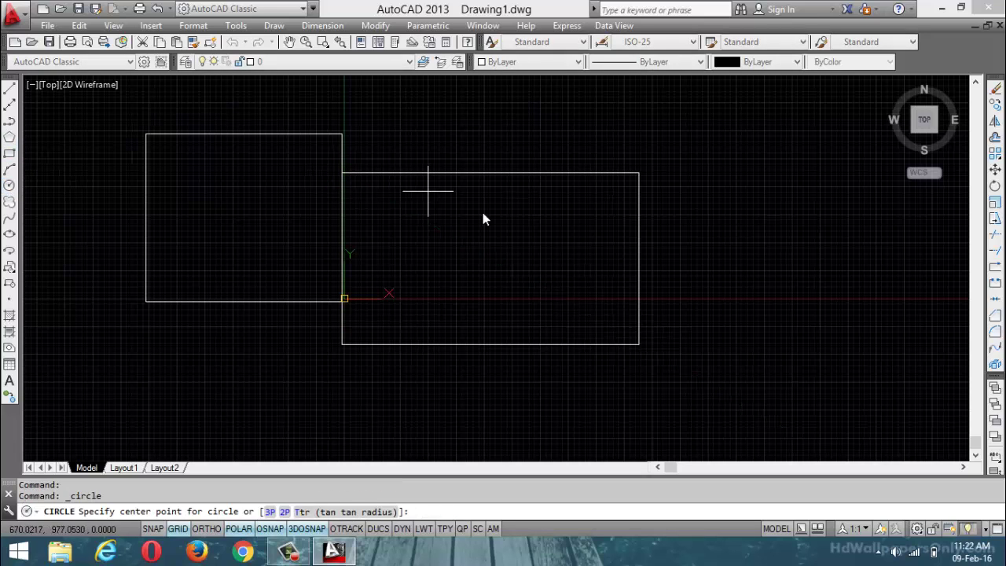
pyautogui.click(687, 252)
pyautogui.click(718, 140)
pyautogui.click(9, 185)
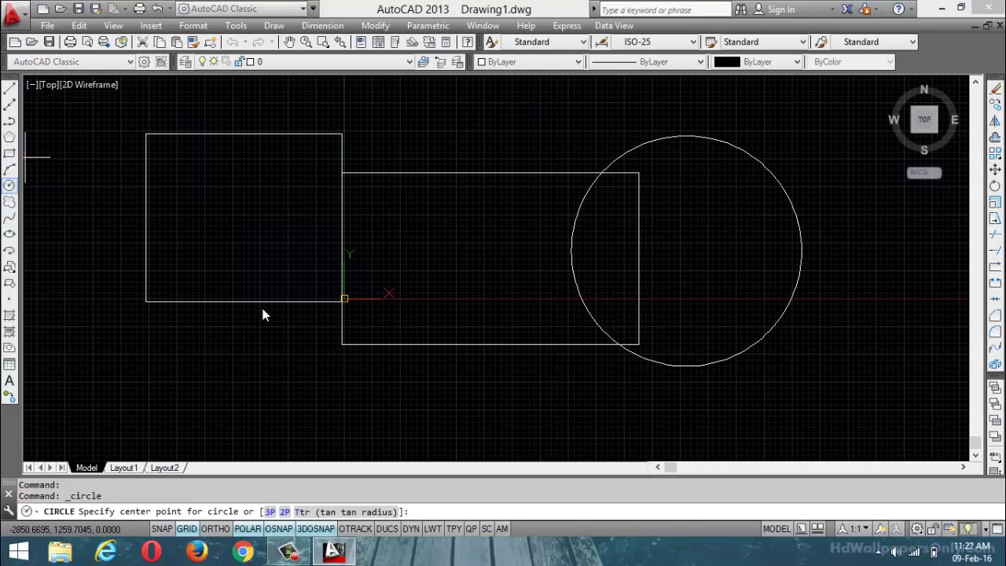
pyautogui.click(456, 386)
pyautogui.click(516, 288)
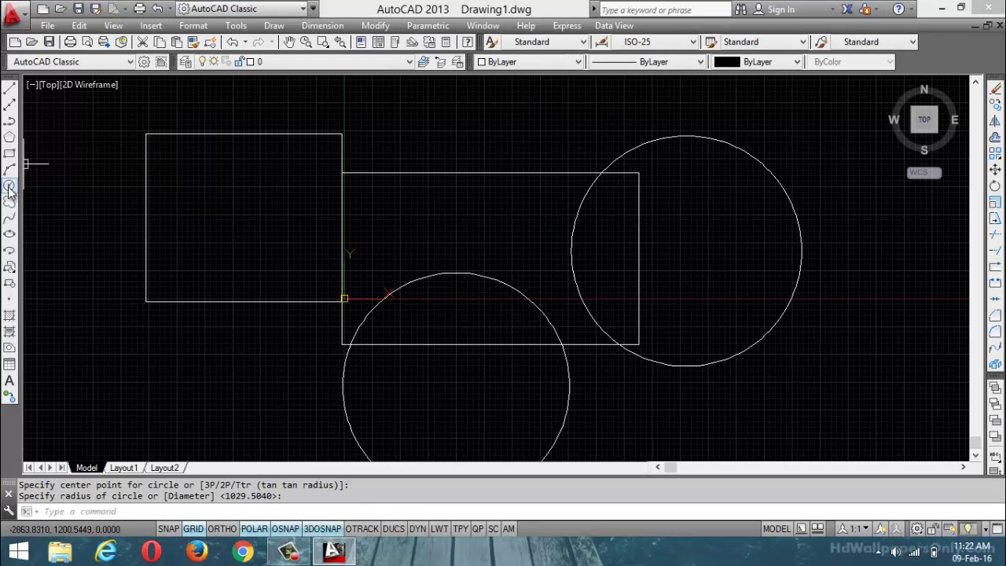
pyautogui.click(9, 187)
pyautogui.click(720, 299)
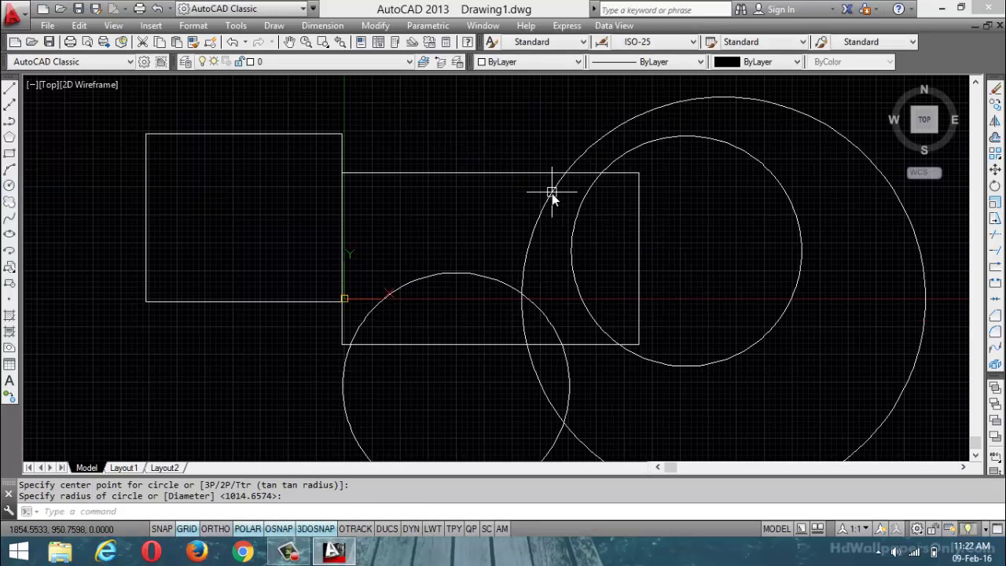
pyautogui.scroll(-3, 524, 250)
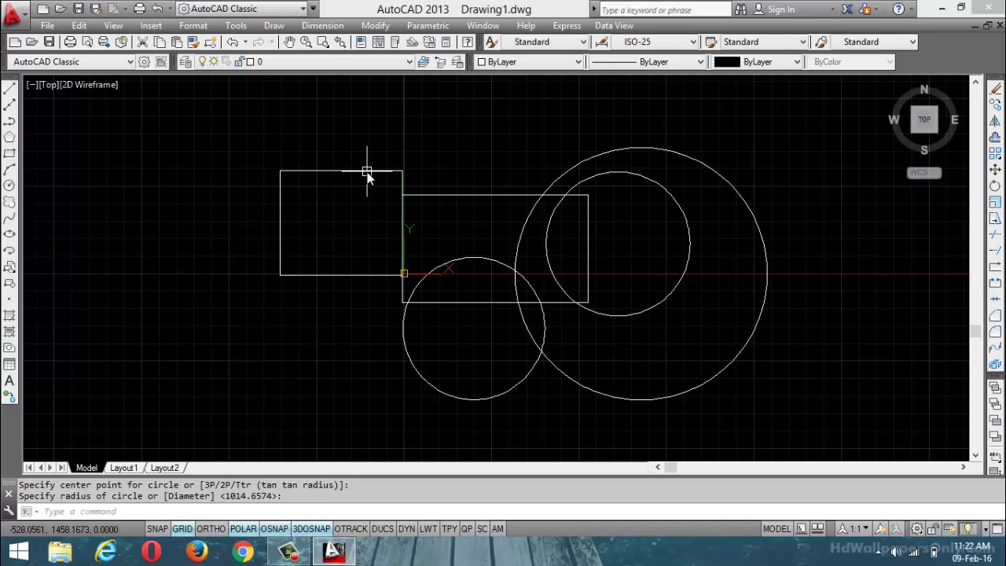
pyautogui.scroll(2, 367, 173)
pyautogui.press('Escape')
pyautogui.click(338, 172)
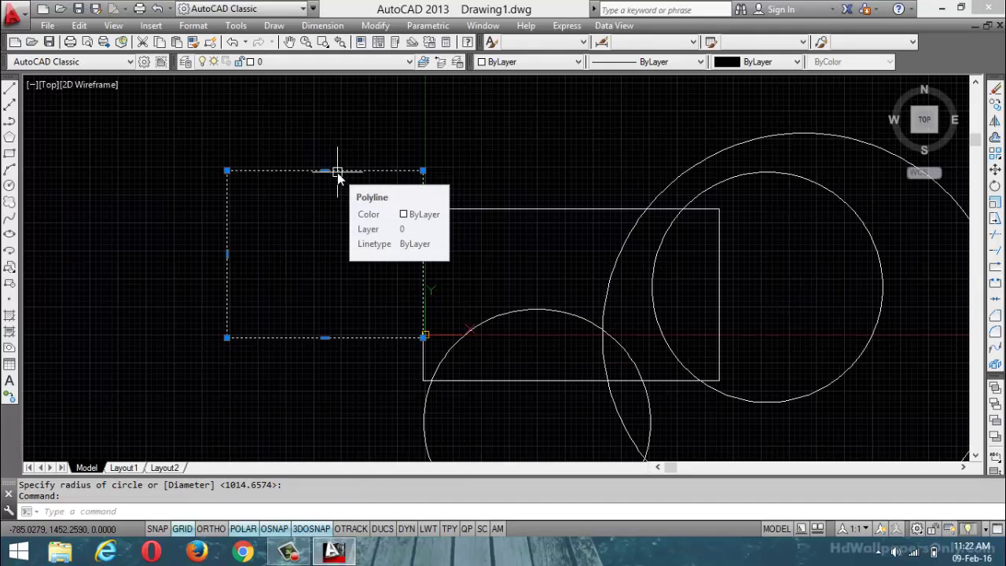
pyautogui.scroll(-2, 338, 180)
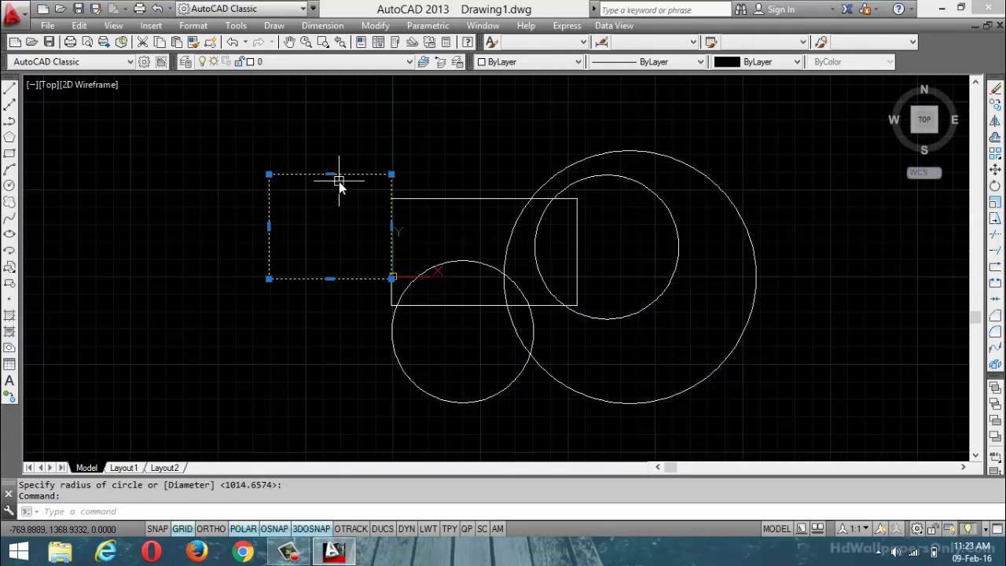
pyautogui.press('Escape')
pyautogui.press('Escape')
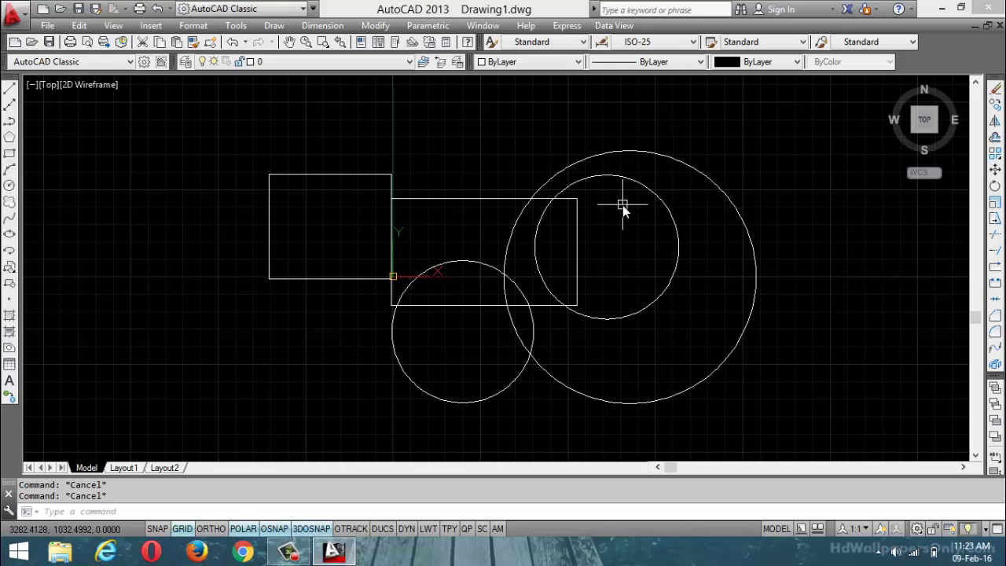
# Step: Isolate the square beside the rectangle so that all other objects are hidden
pyautogui.click(236, 26)
pyautogui.moveTo(272, 146)
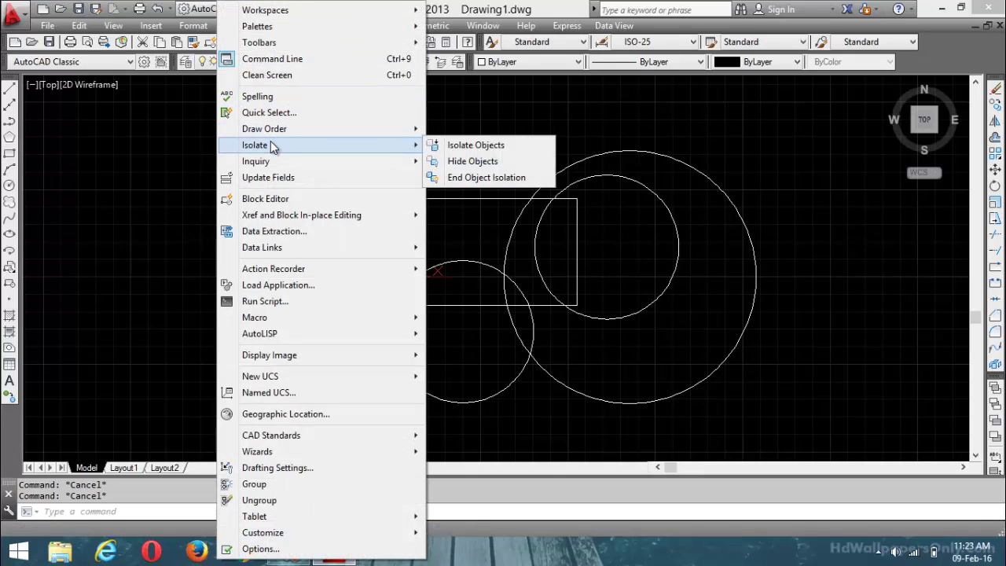
pyautogui.click(461, 145)
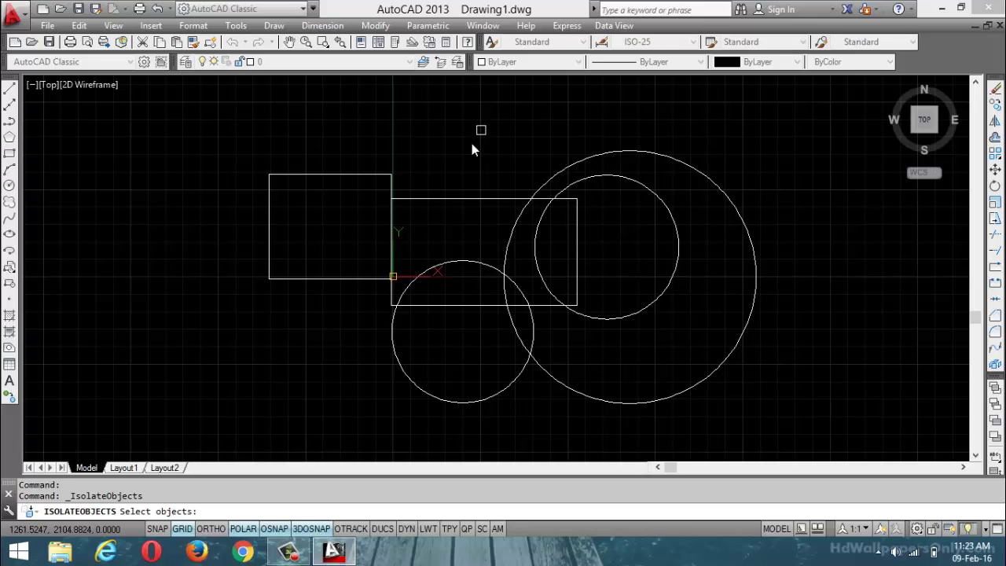
pyautogui.click(326, 176)
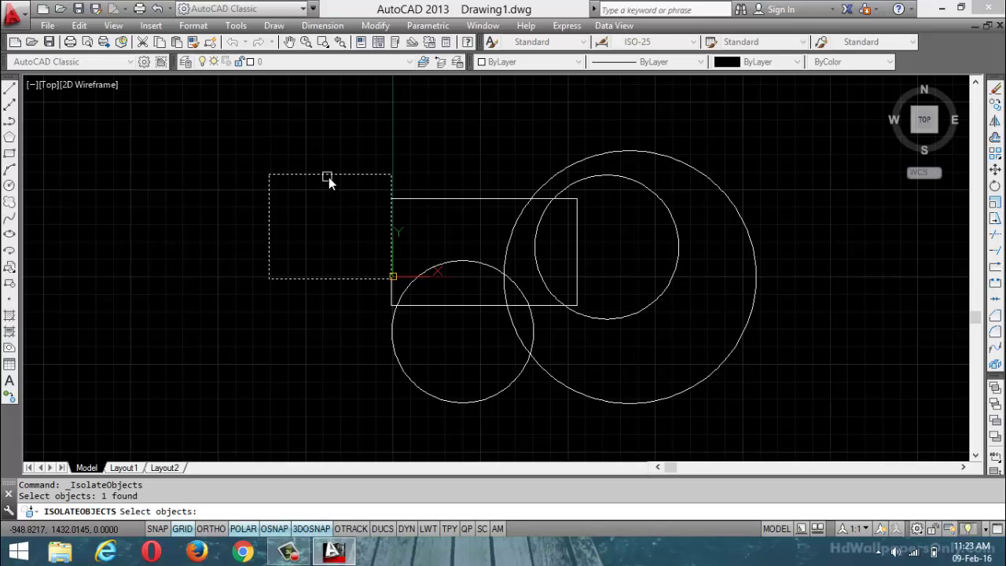
pyautogui.press('Return')
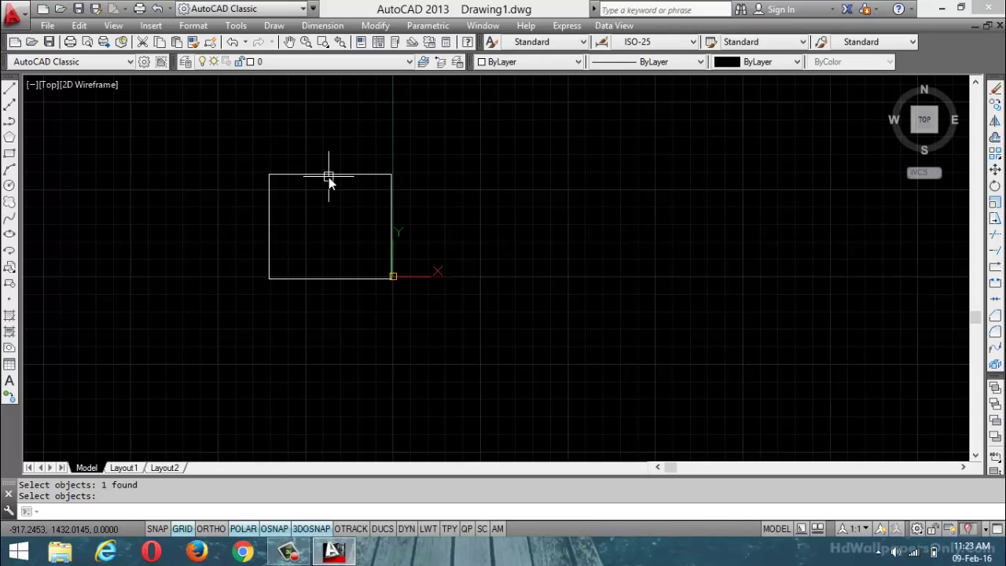
pyautogui.click(236, 25)
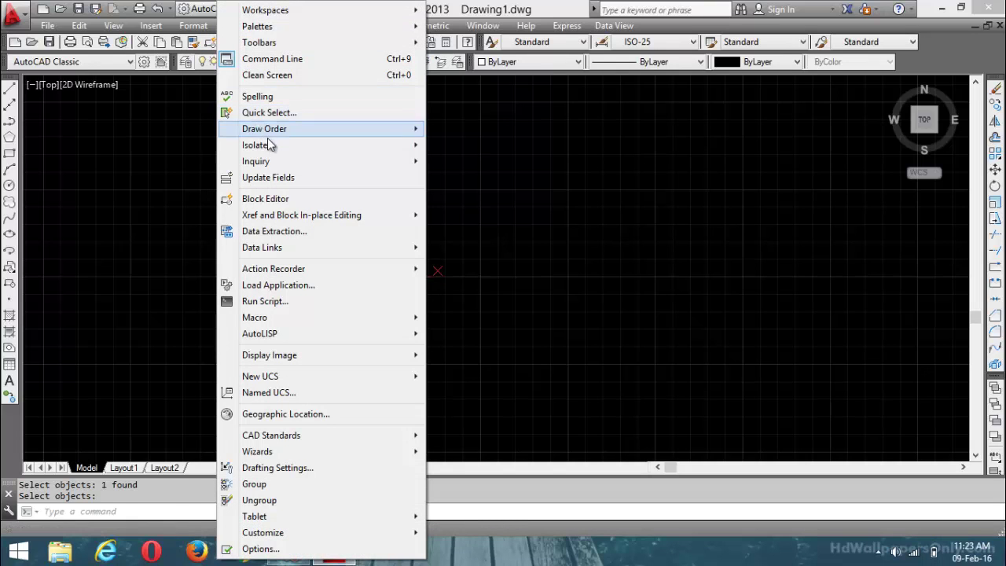
pyautogui.moveTo(290, 144)
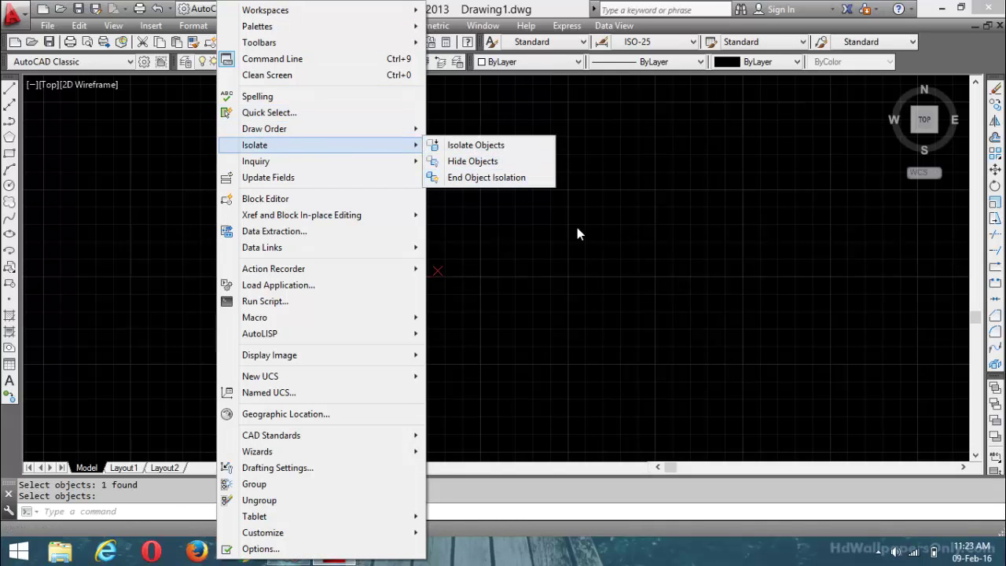
pyautogui.press('Escape')
pyautogui.press('Escape')
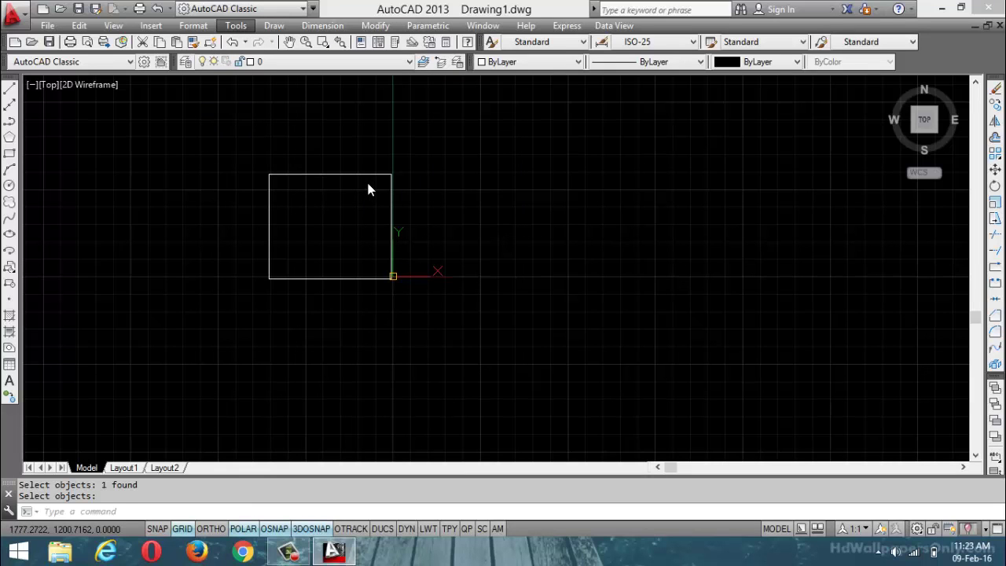
# Step: End the object isolation to bring back the rectangle and the three circles
pyautogui.click(236, 30)
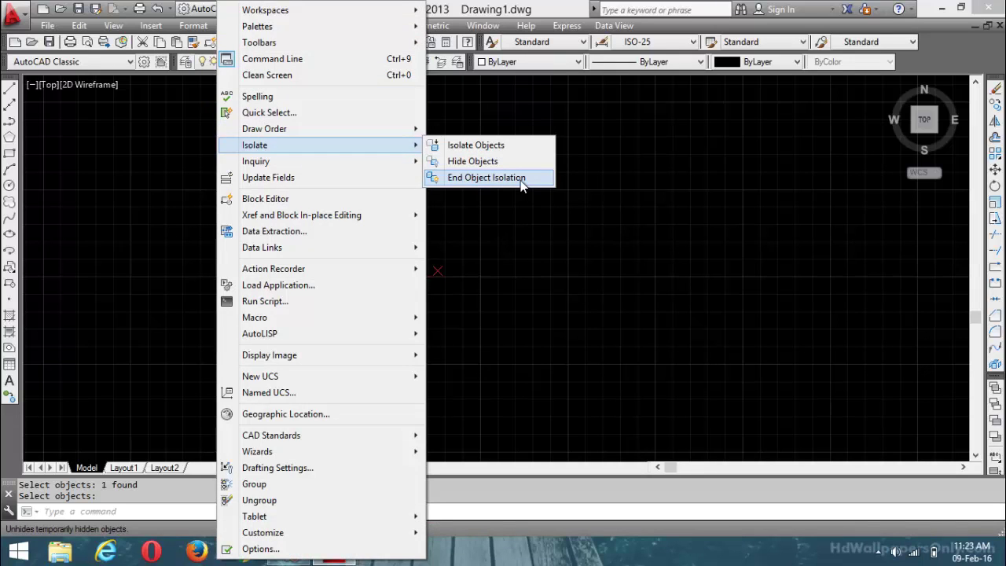
pyautogui.click(520, 178)
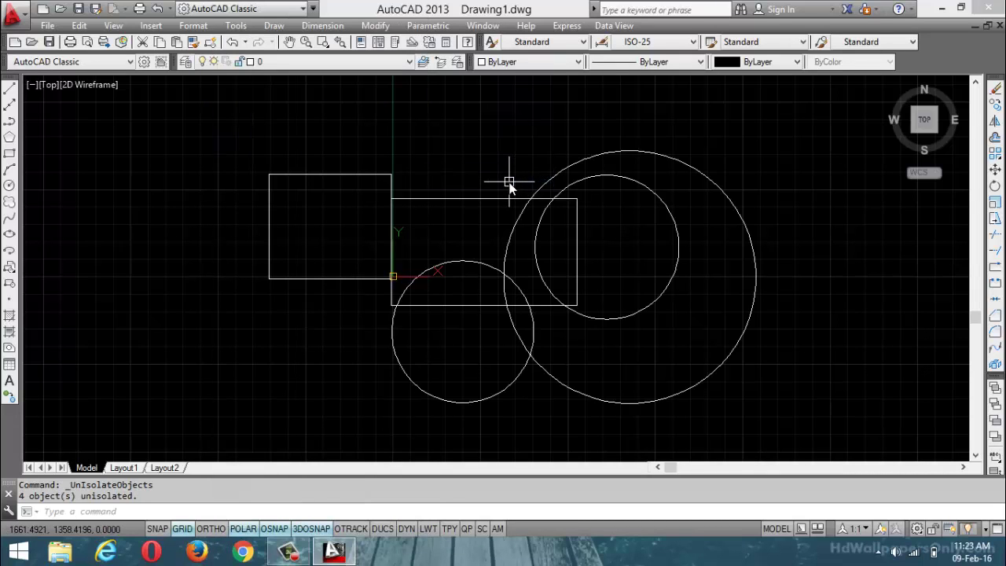
# Step: Temporarily hide only the square beside the rectangle with Hide Objects
pyautogui.click(236, 26)
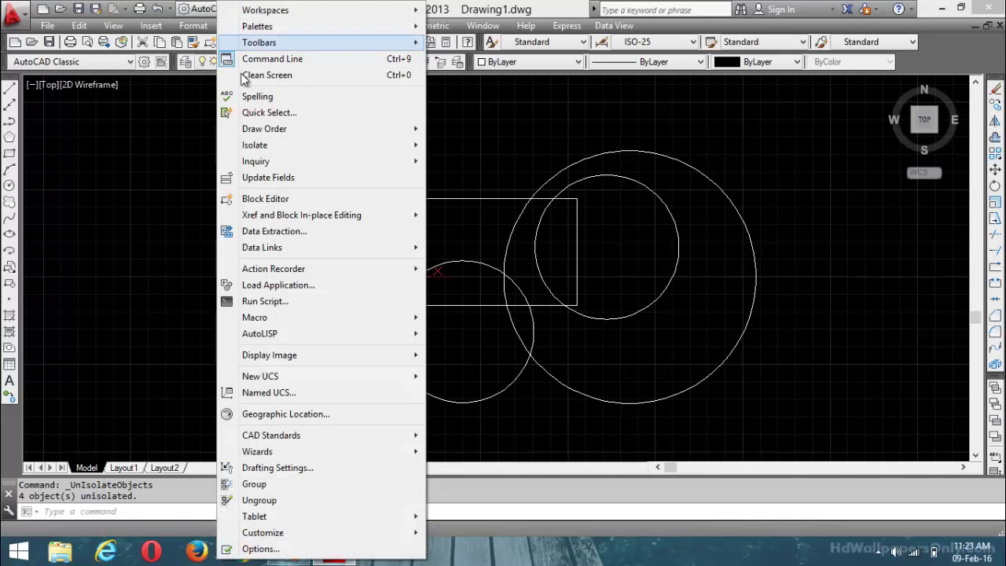
pyautogui.moveTo(280, 147)
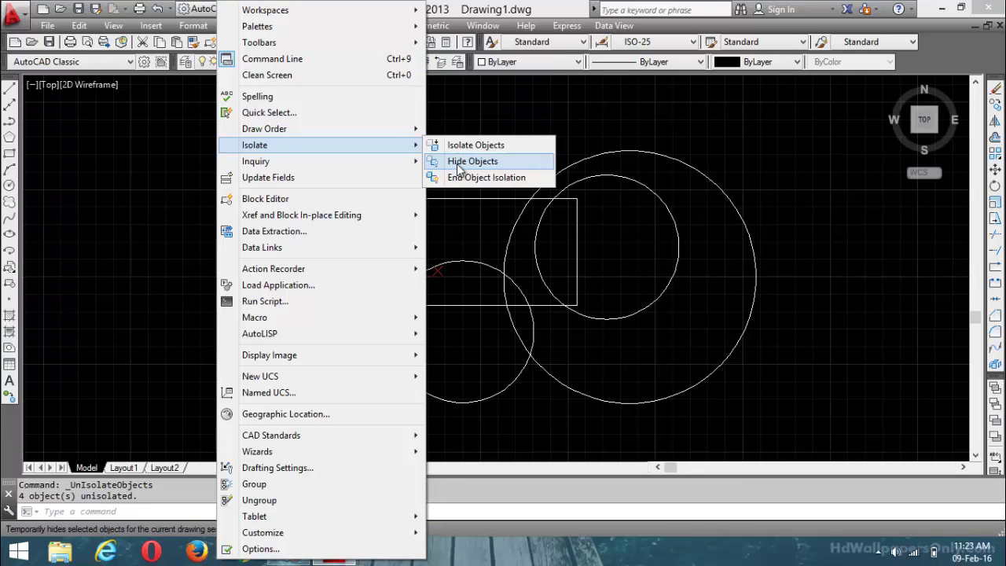
pyautogui.click(460, 165)
pyautogui.click(316, 175)
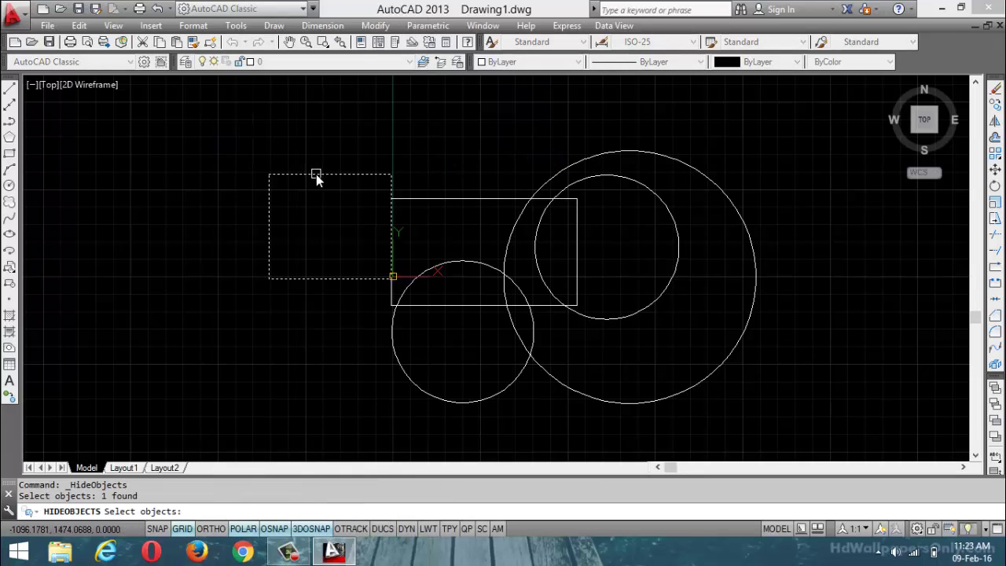
pyautogui.press('Return')
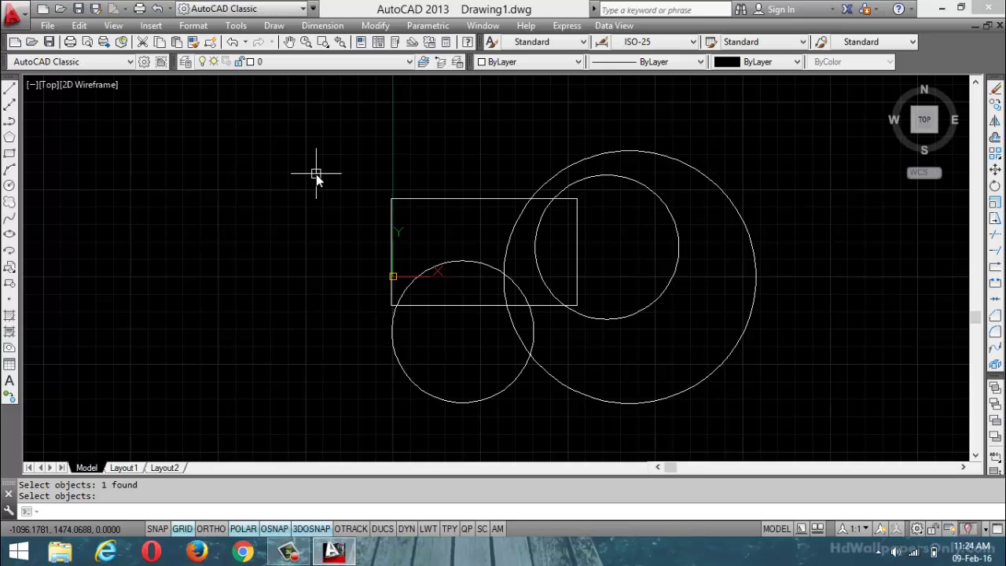
pyautogui.press('Escape')
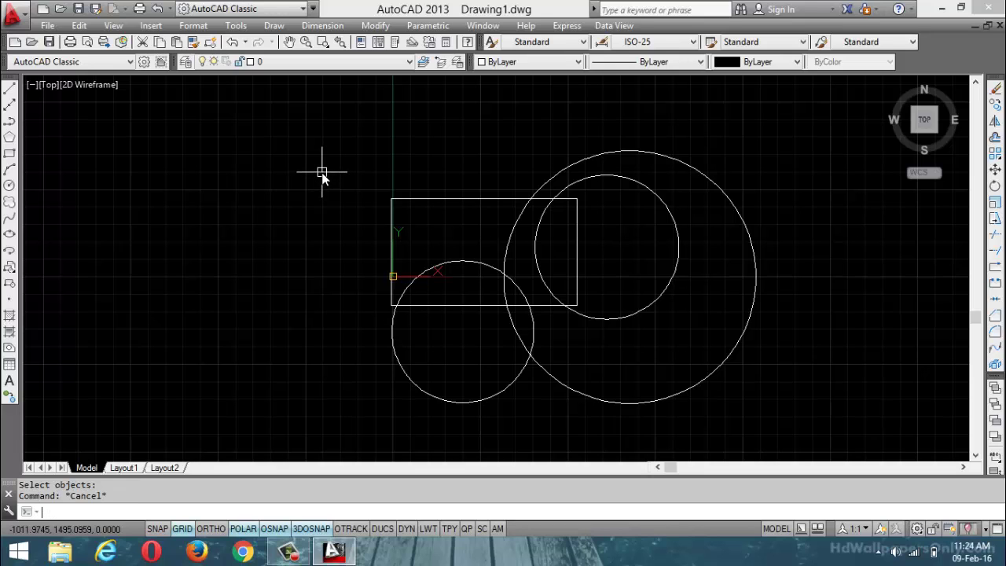
pyautogui.click(235, 25)
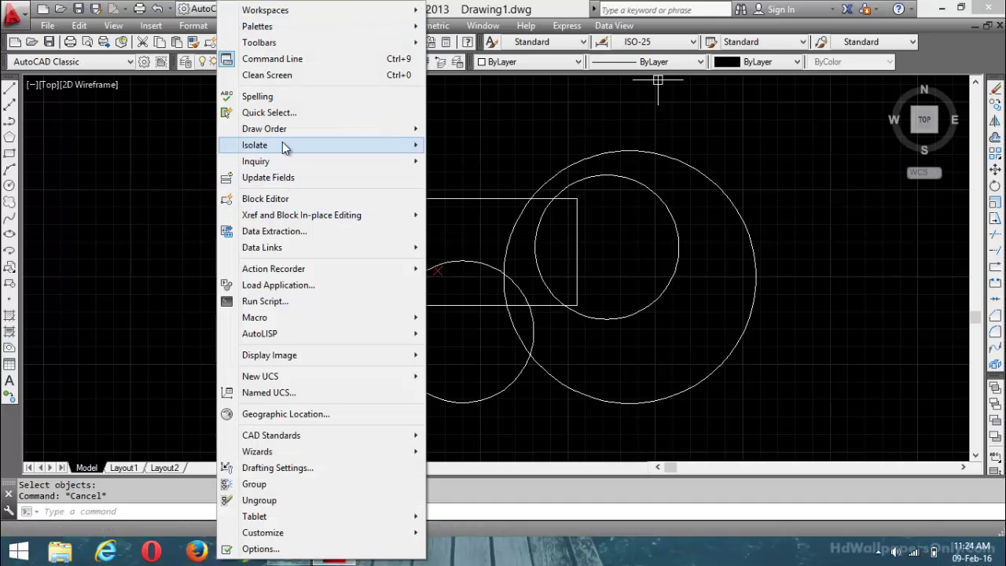
pyautogui.moveTo(285, 146)
pyautogui.click(491, 160)
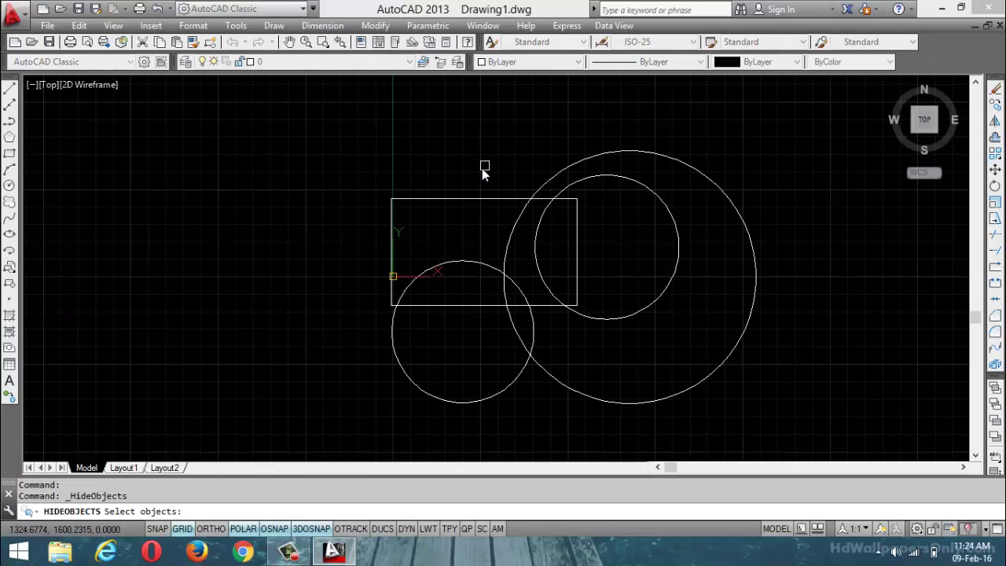
pyautogui.press('Escape')
# Step: End the object isolation to bring back the hidden square
pyautogui.click(225, 27)
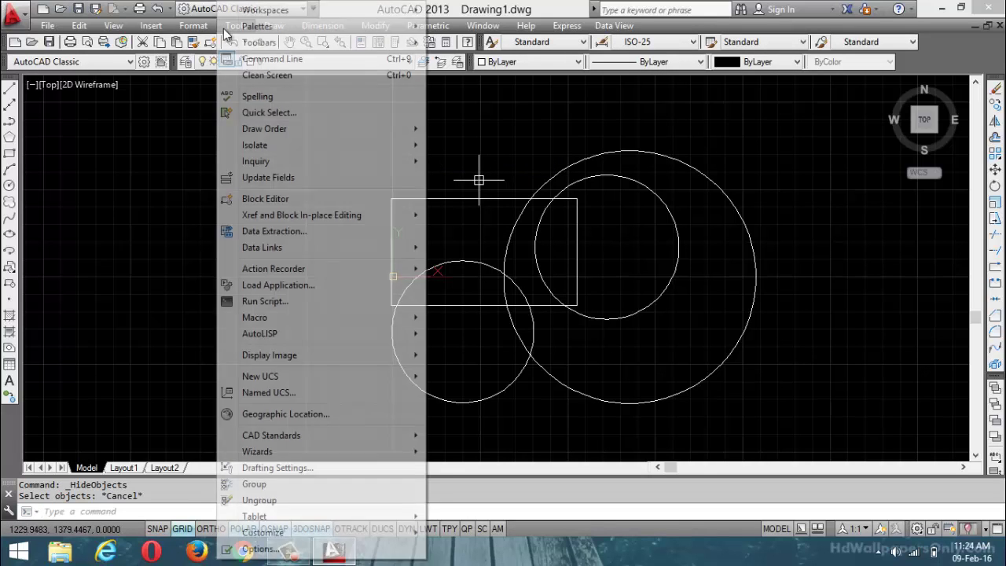
pyautogui.moveTo(361, 149)
pyautogui.click(480, 177)
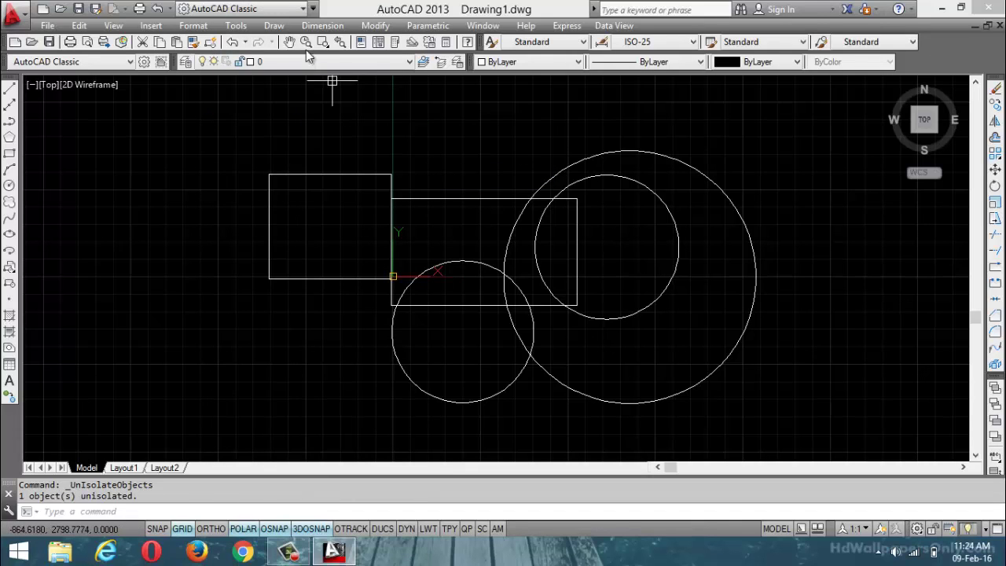
pyautogui.click(273, 25)
pyautogui.moveTo(237, 26)
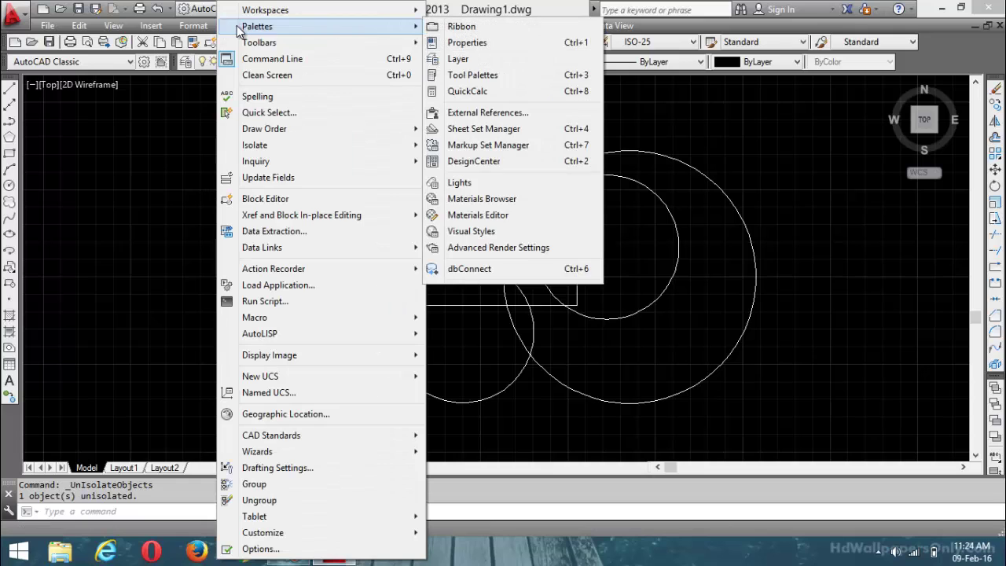
pyautogui.moveTo(283, 214)
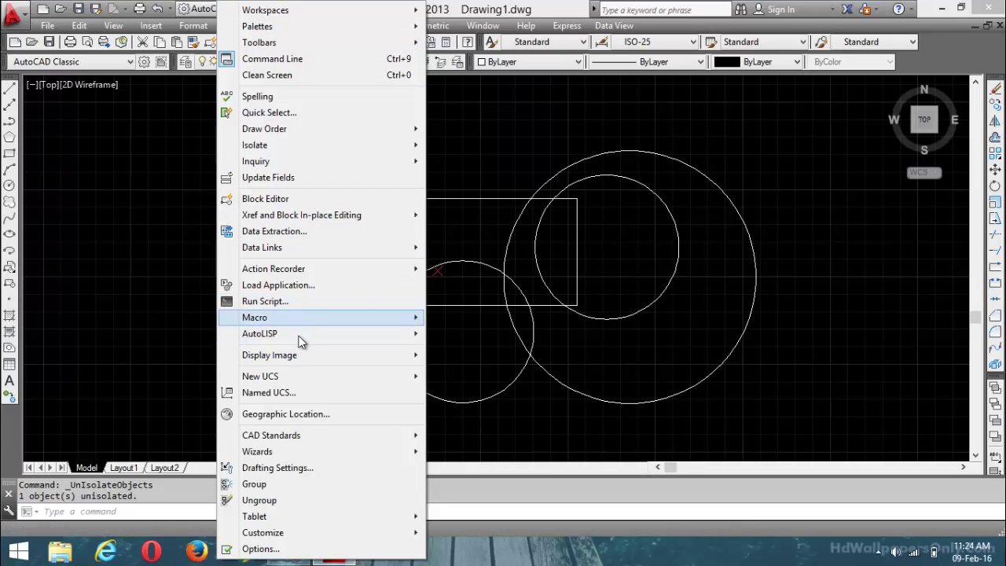
pyautogui.moveTo(298, 376)
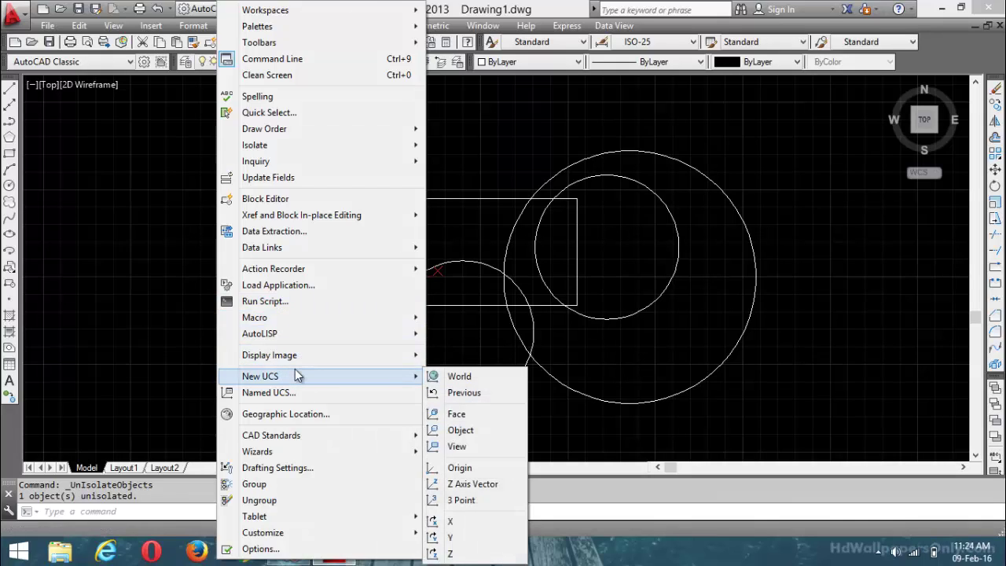
pyautogui.moveTo(303, 355)
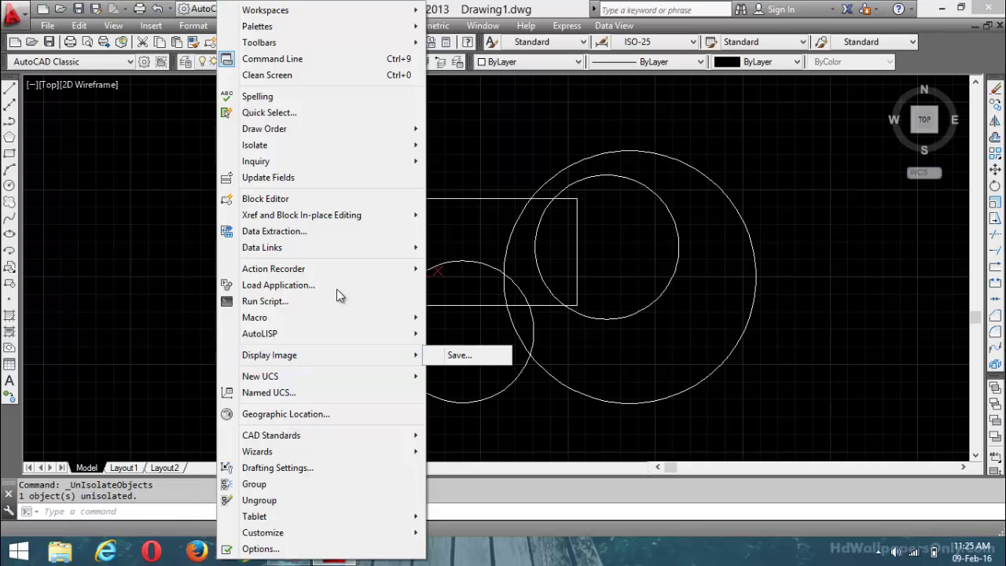
pyautogui.click(513, 162)
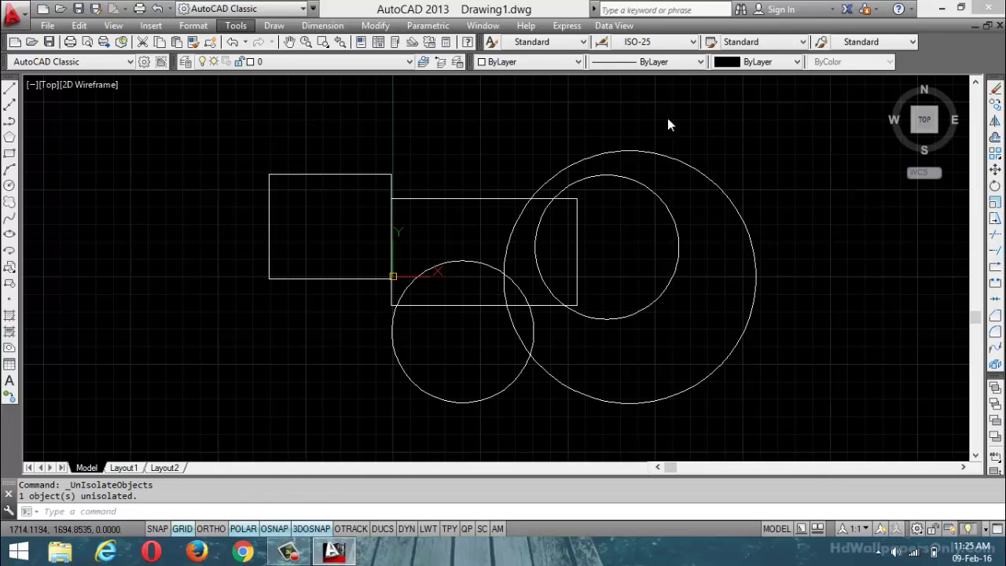
# Step: Save the displayed drawing to the Desktop as a BMP image named y8gjin with 24 Bits (16.7 Million Colors)
pyautogui.click(236, 28)
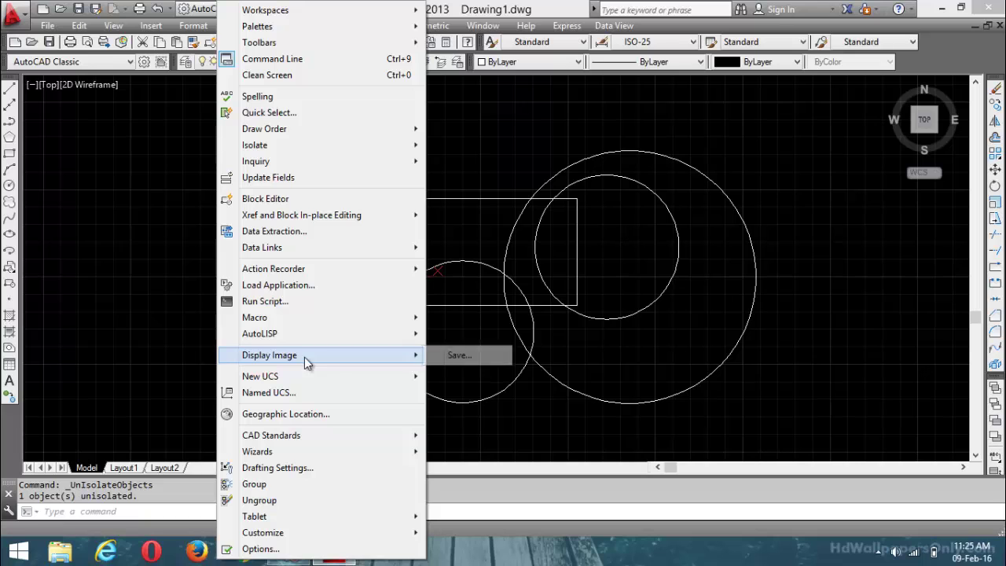
pyautogui.click(459, 357)
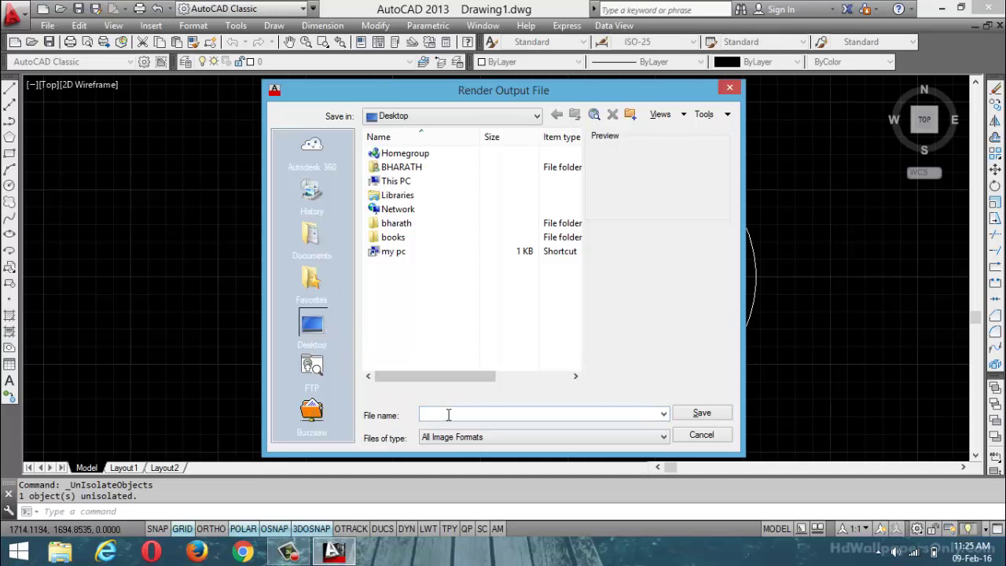
pyautogui.write('y8gjin')
pyautogui.click(701, 418)
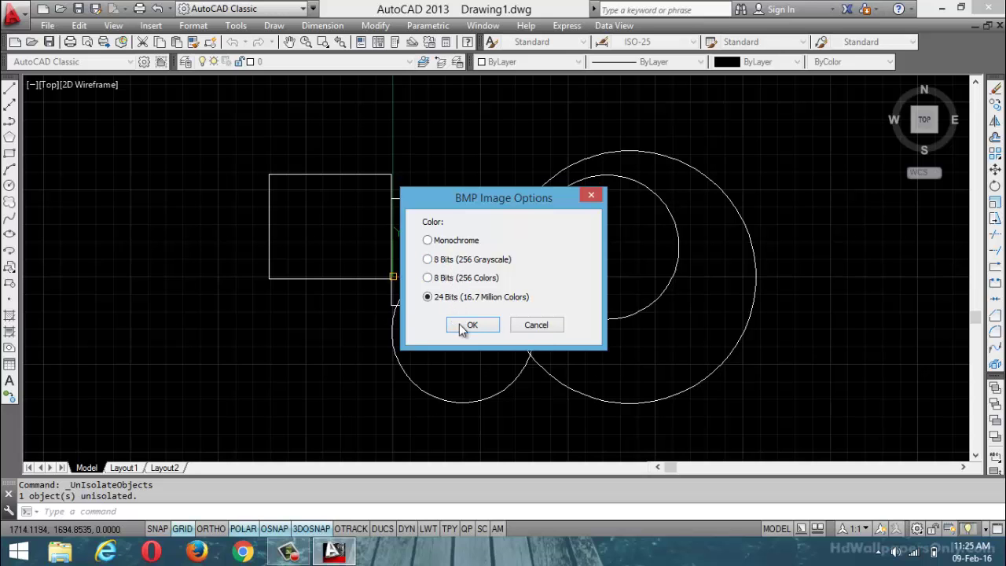
pyautogui.click(463, 326)
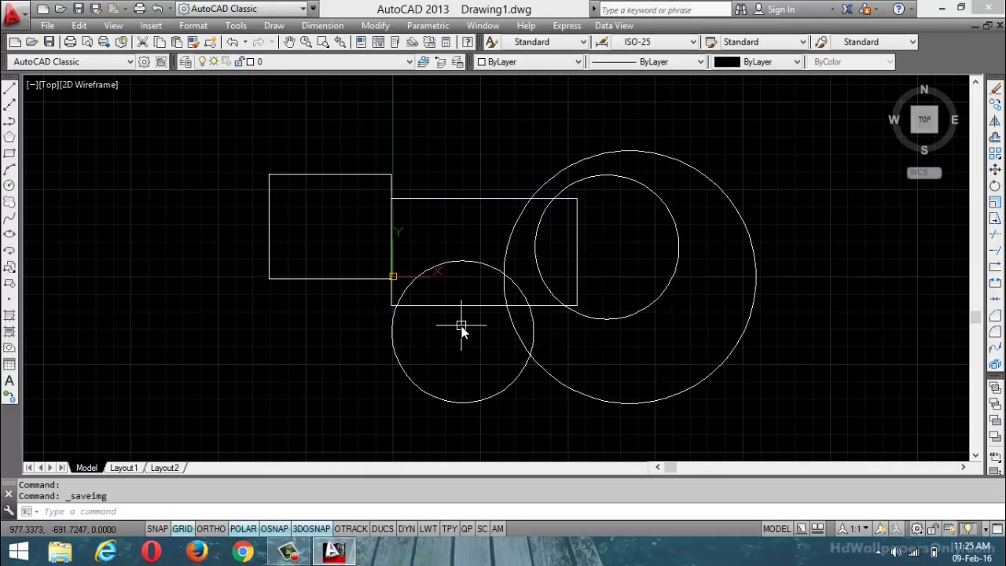
# Step: Minimize the drawing program, open the saved y8gjin image from the desktop in Windows Photo Viewer and inspect it
pyautogui.click(940, 7)
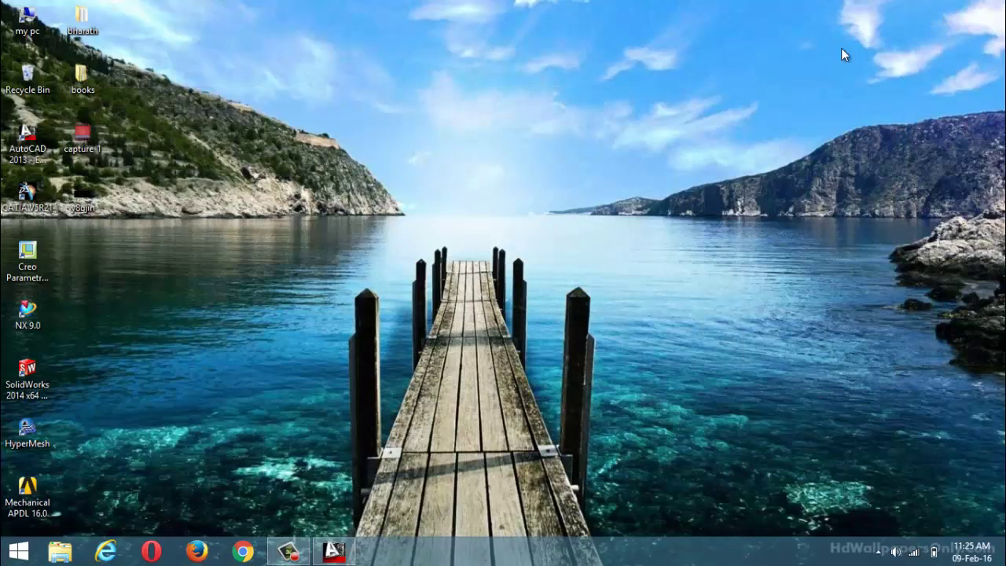
pyautogui.doubleClick(88, 209)
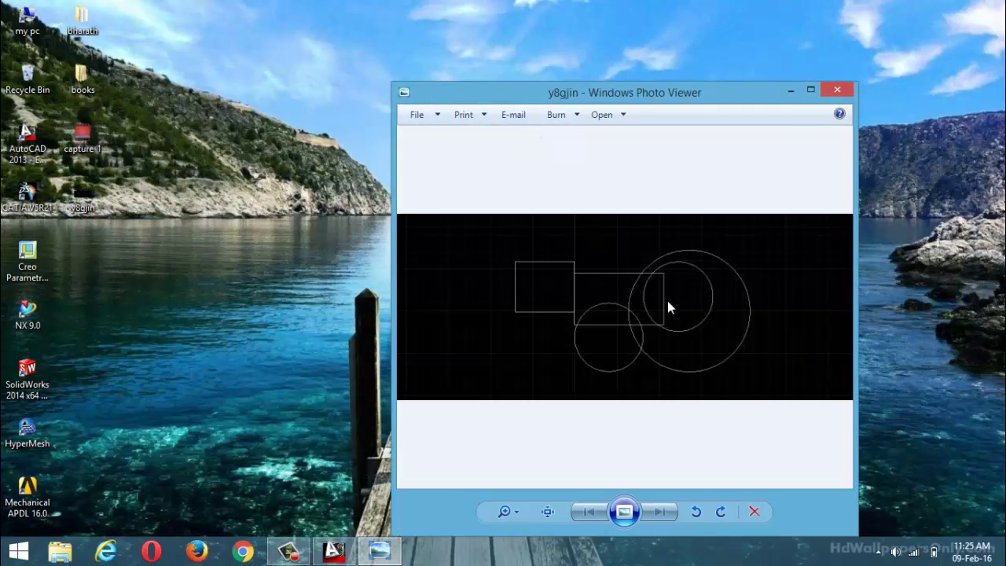
pyautogui.scroll(4, 712, 326)
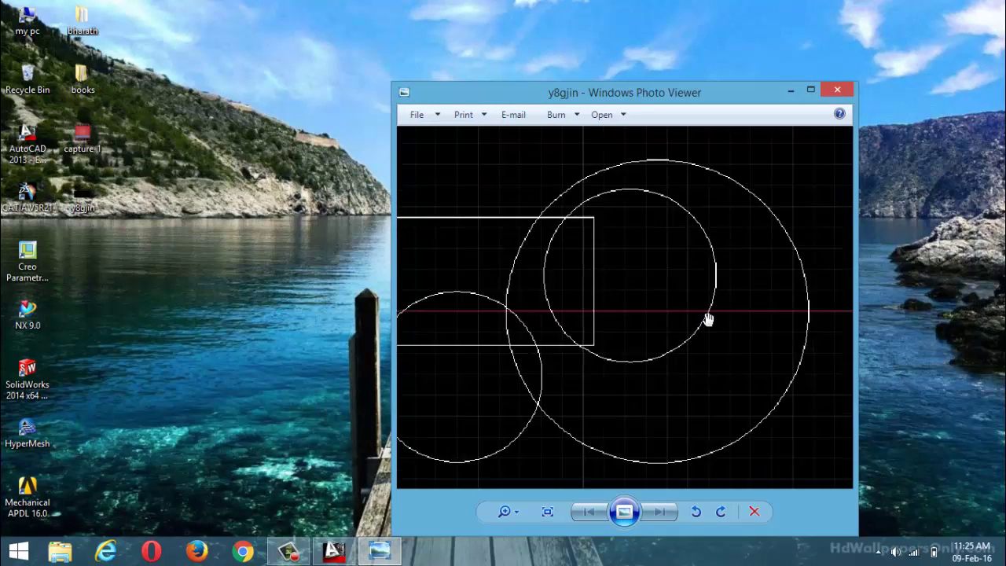
pyautogui.scroll(-3, 708, 319)
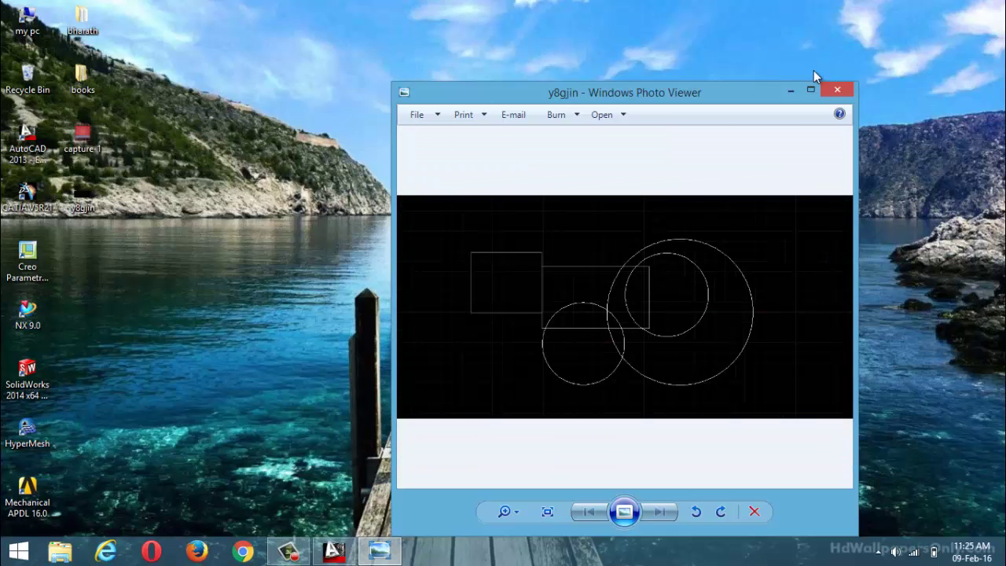
# Step: Close the image viewer, return to AutoCAD and define a 3 Point UCS with its origin outside the square's lower corner and axes parallel to the grid
pyautogui.click(830, 94)
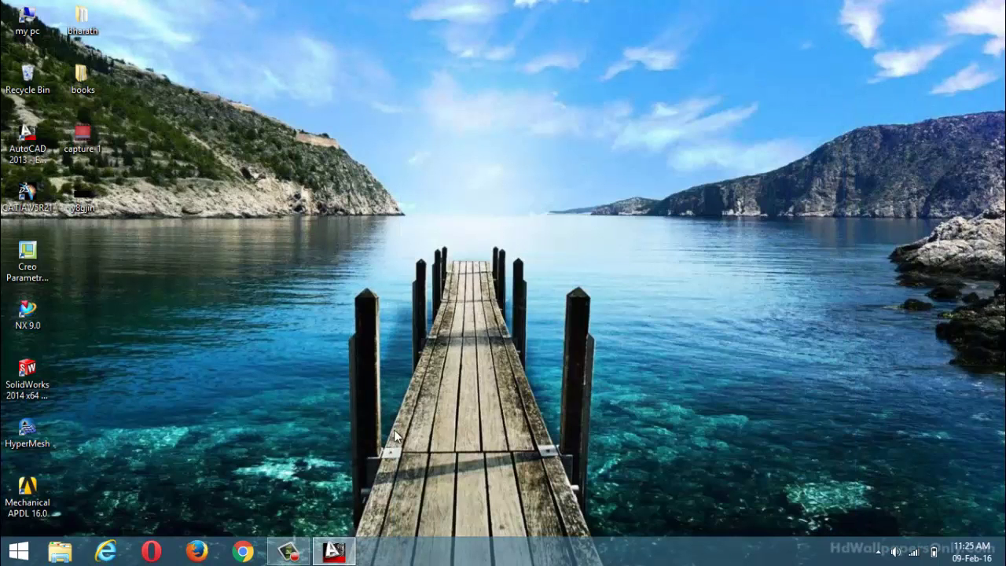
pyautogui.click(334, 552)
pyautogui.click(236, 25)
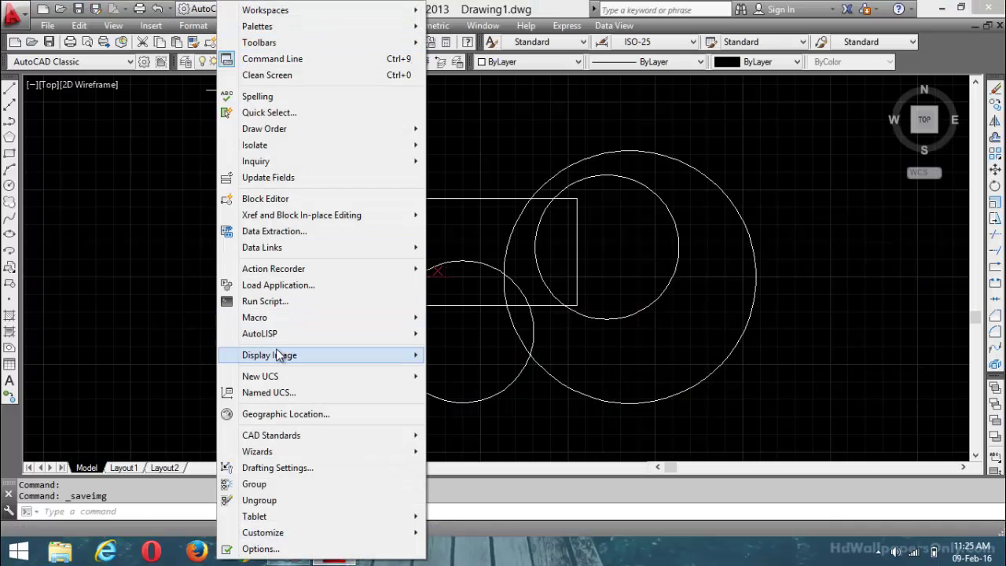
pyautogui.moveTo(279, 355)
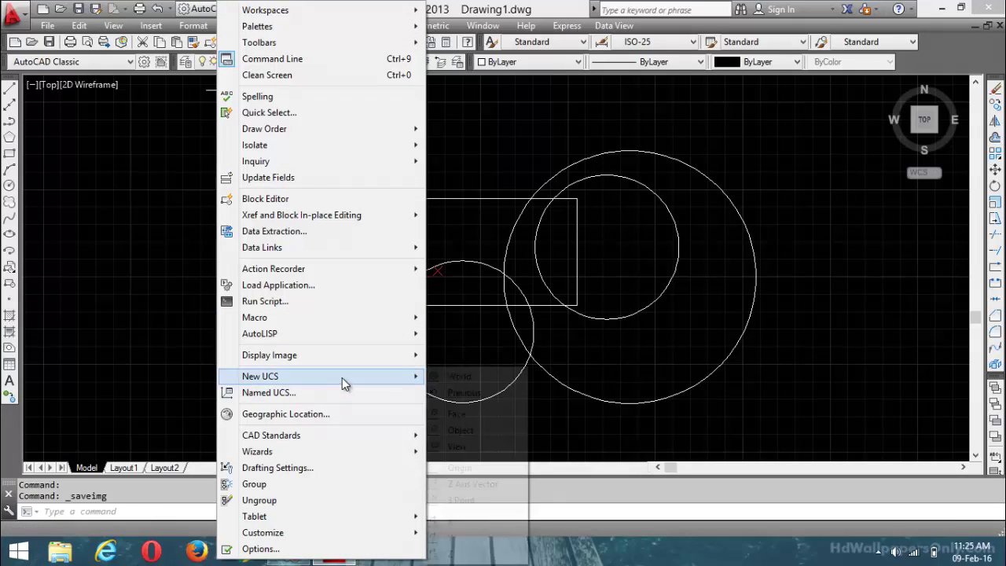
pyautogui.moveTo(371, 379)
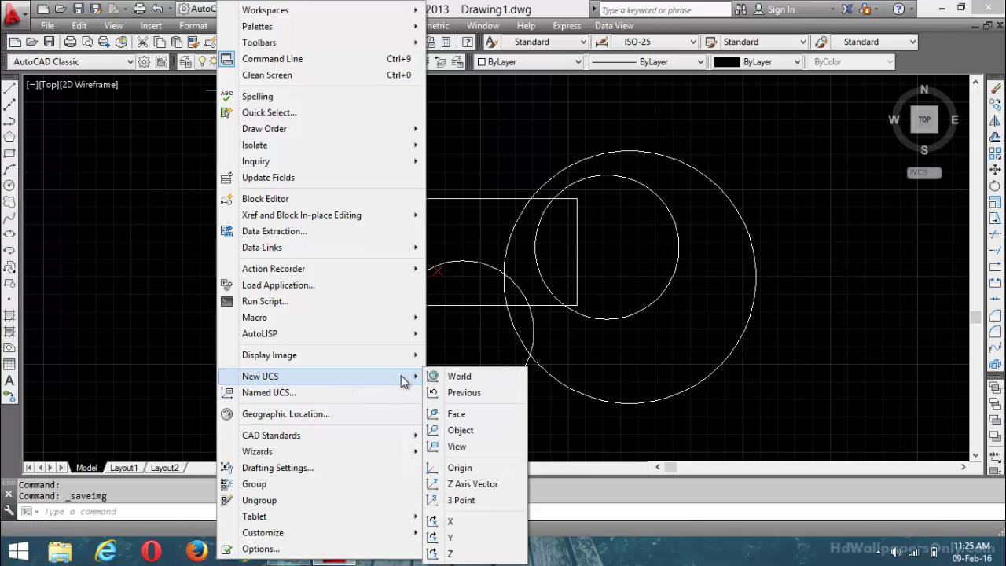
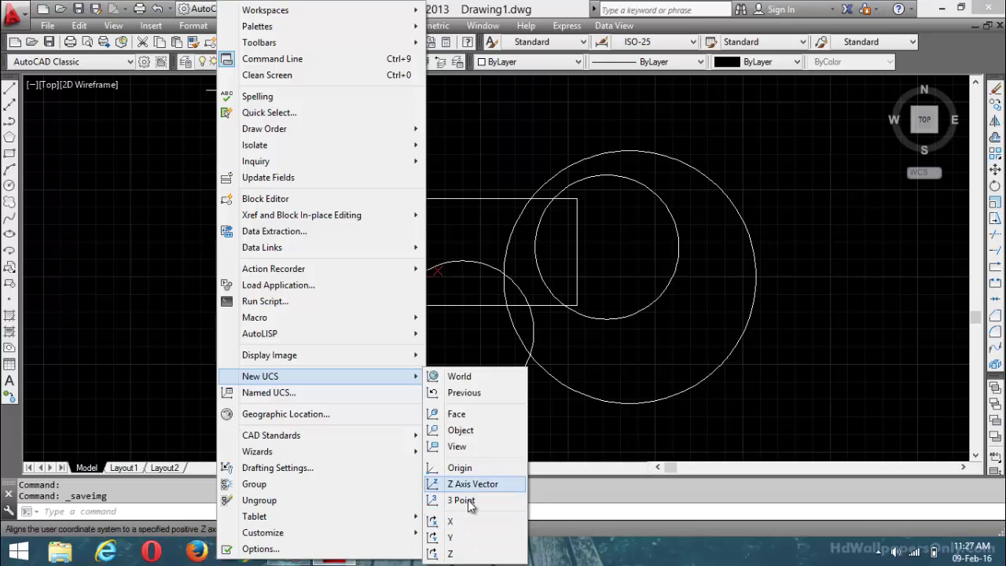
pyautogui.click(464, 500)
pyautogui.click(156, 302)
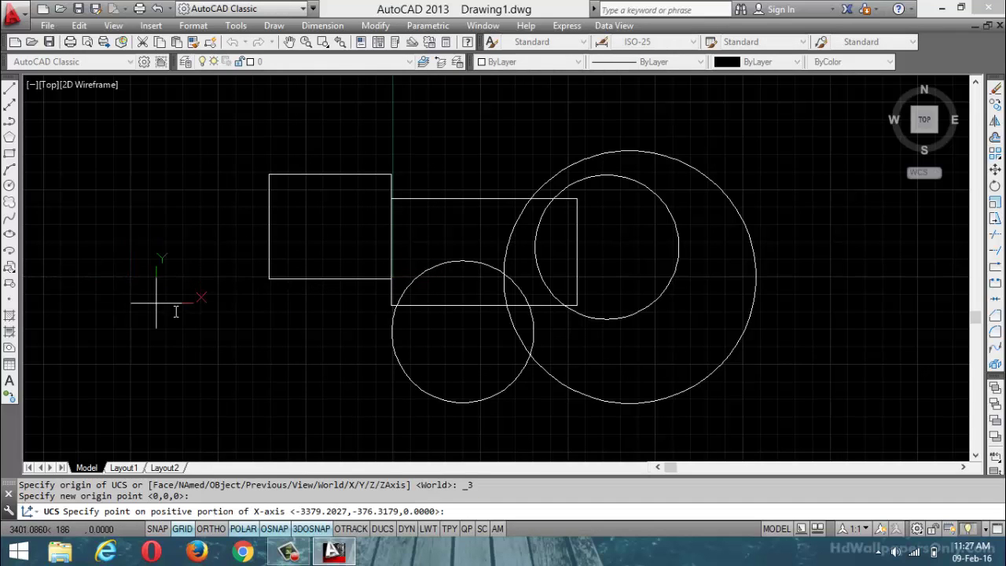
pyautogui.click(256, 304)
pyautogui.click(158, 175)
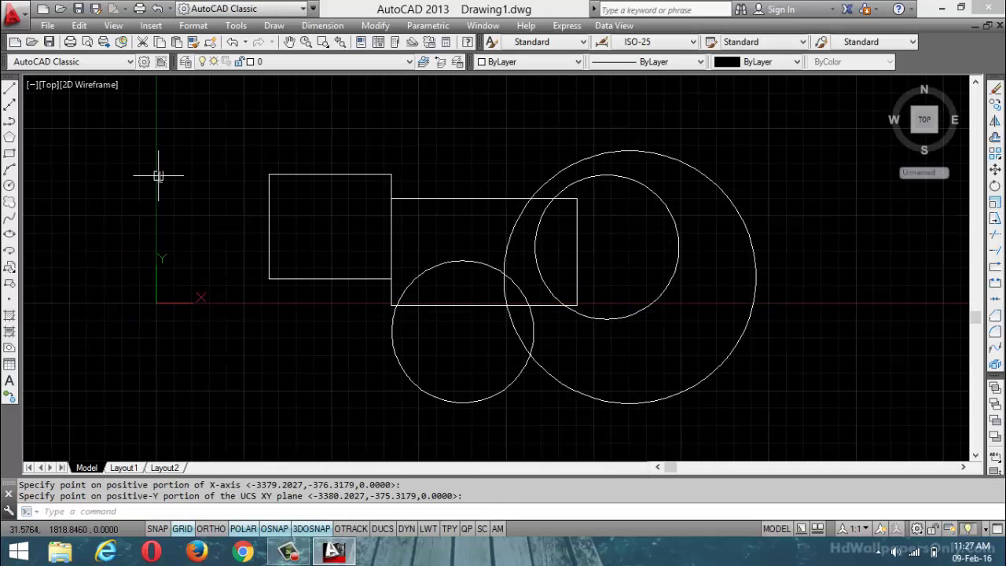
# Step: Rotate the UCS about its X axis so that the Y axis points downward
pyautogui.click(235, 25)
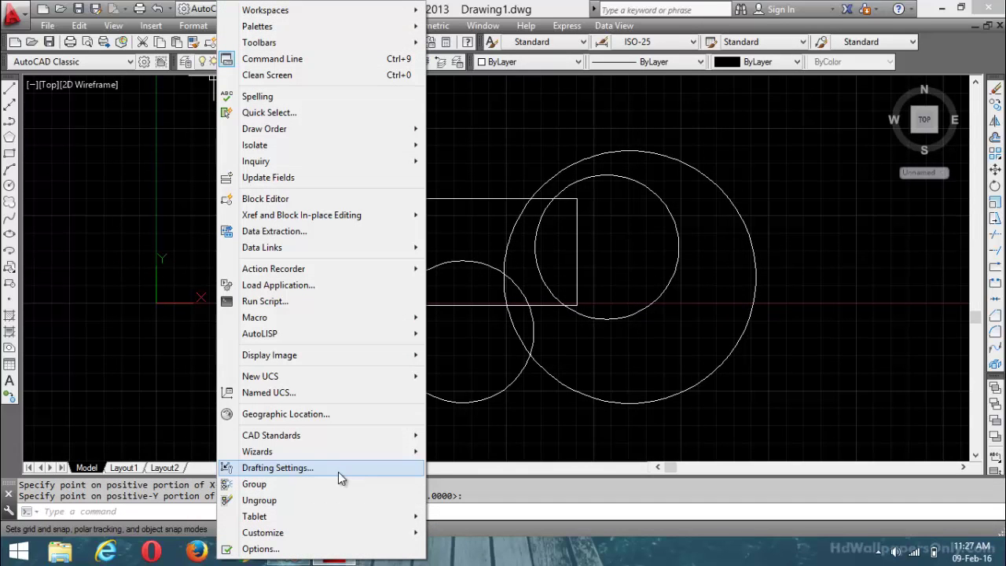
pyautogui.moveTo(327, 376)
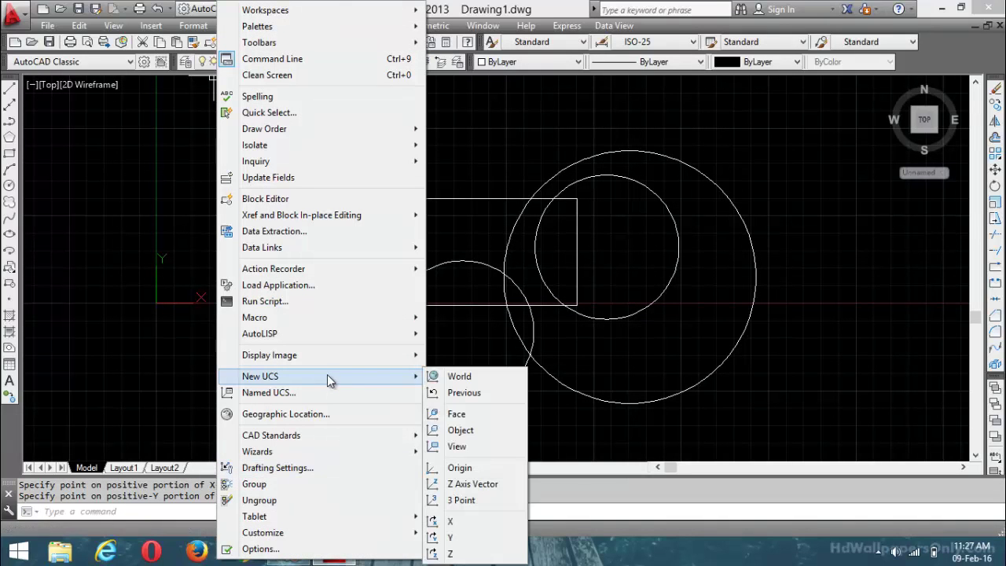
pyautogui.click(472, 519)
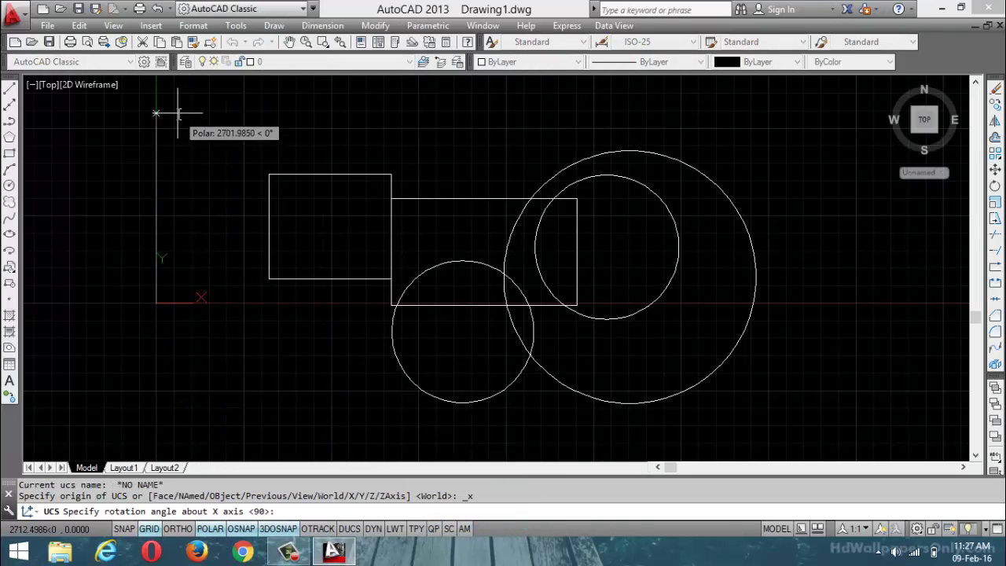
pyautogui.click(200, 332)
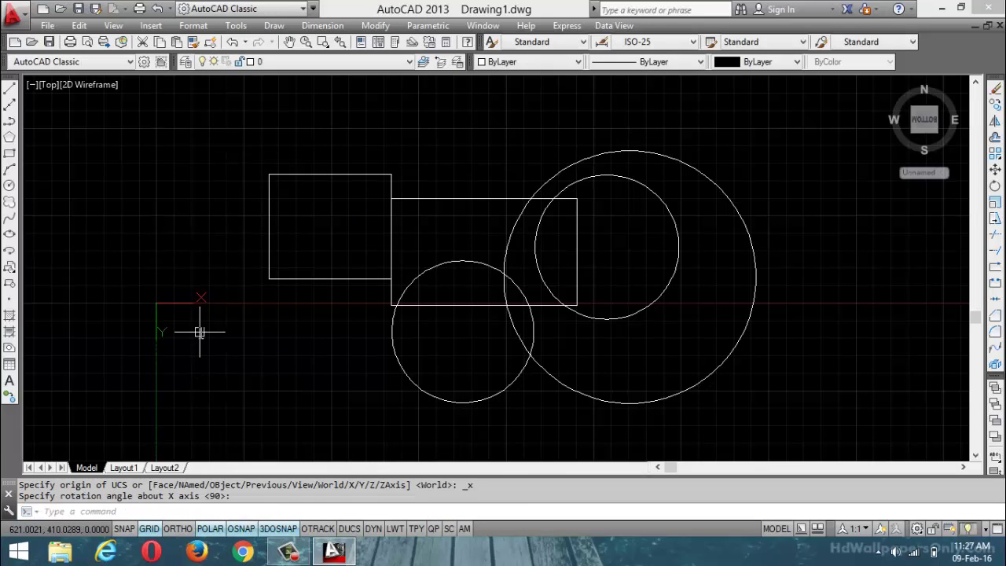
# Step: Rotate the UCS about its X axis again so that the Y axis points back upward
pyautogui.click(235, 25)
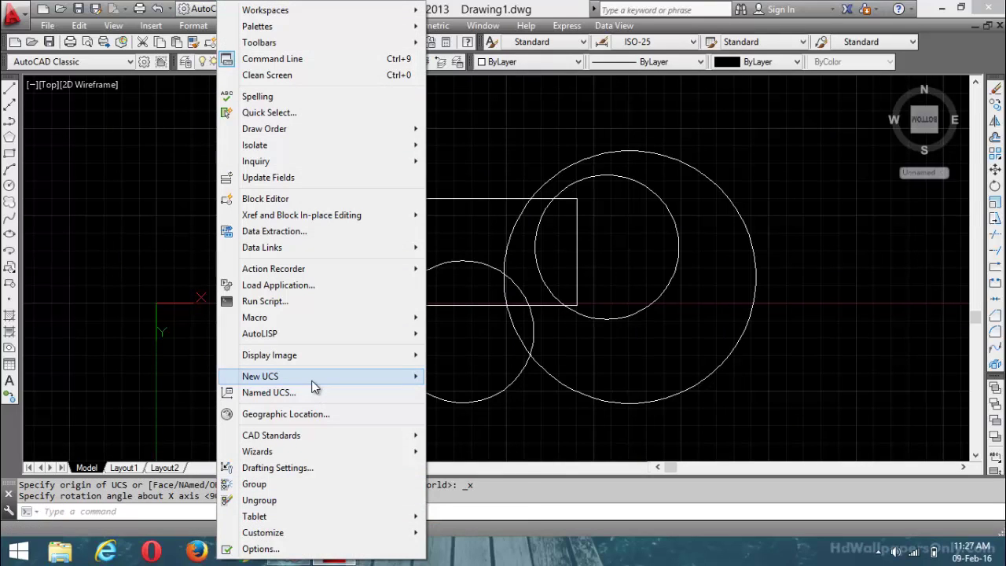
pyautogui.moveTo(313, 386)
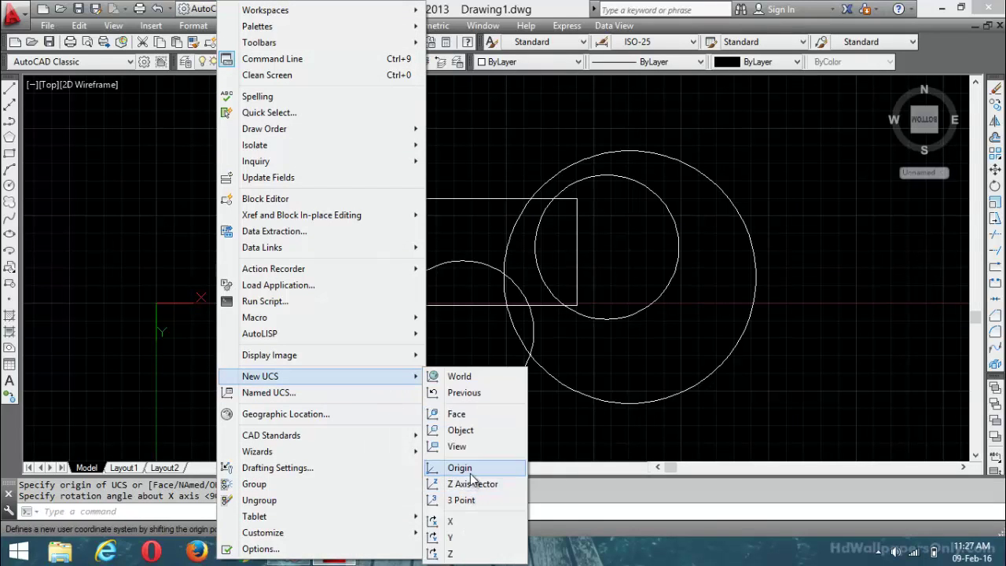
pyautogui.click(451, 521)
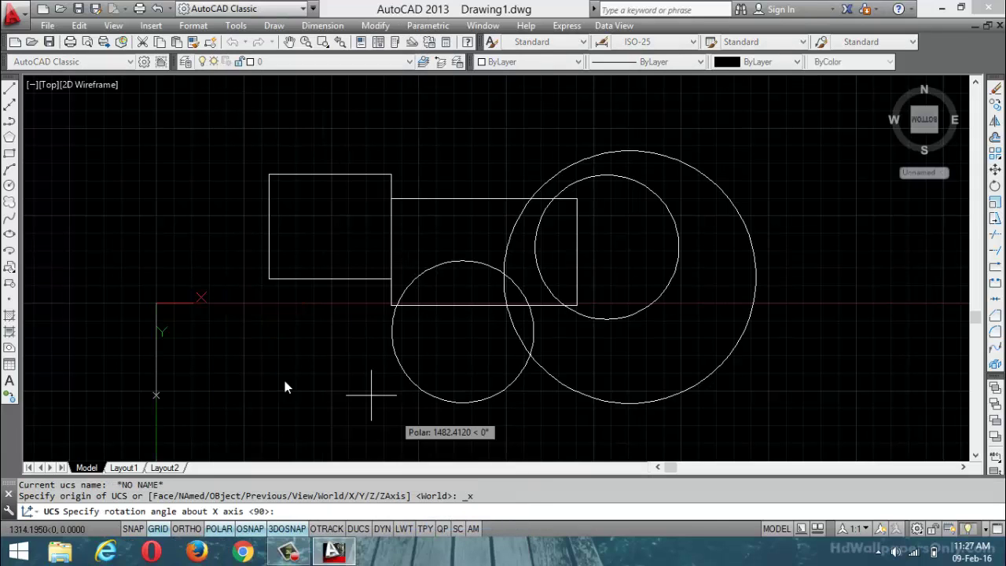
pyautogui.click(213, 169)
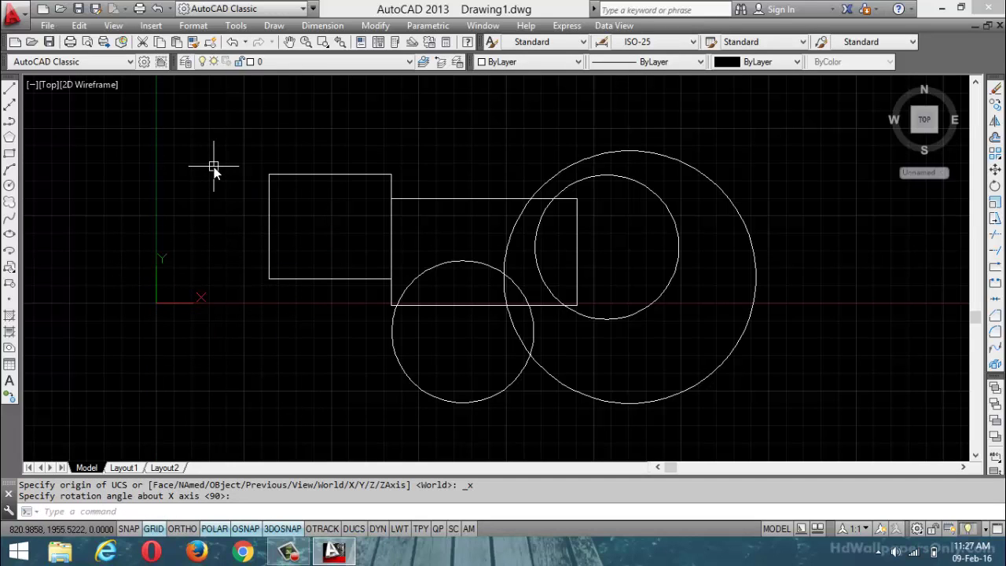
pyautogui.click(235, 25)
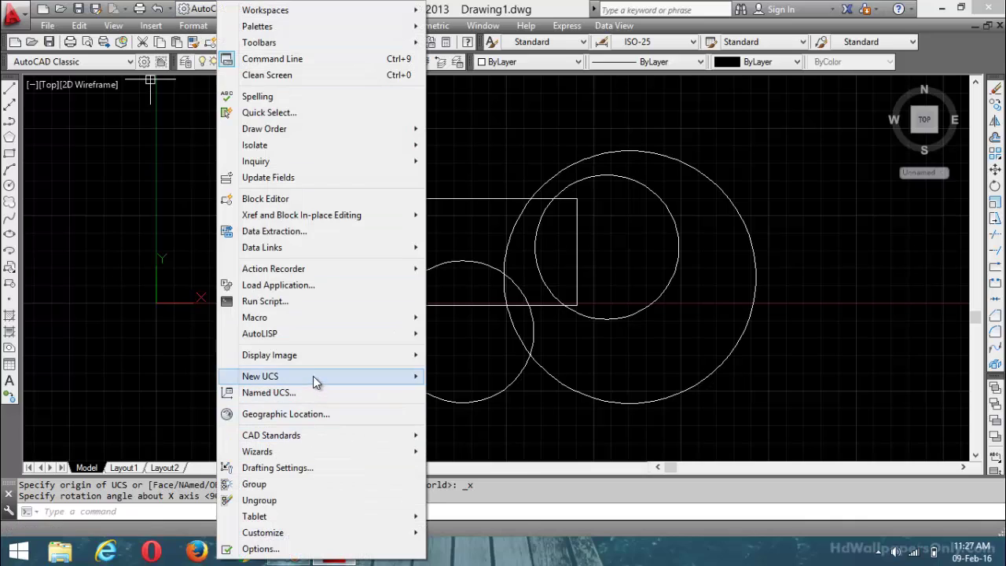
pyautogui.moveTo(293, 458)
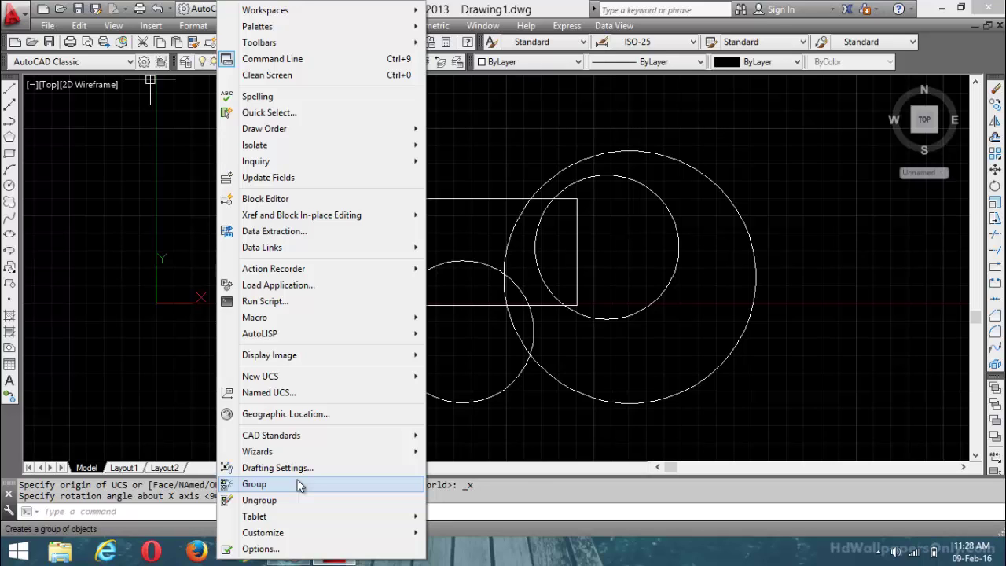
pyautogui.moveTo(322, 534)
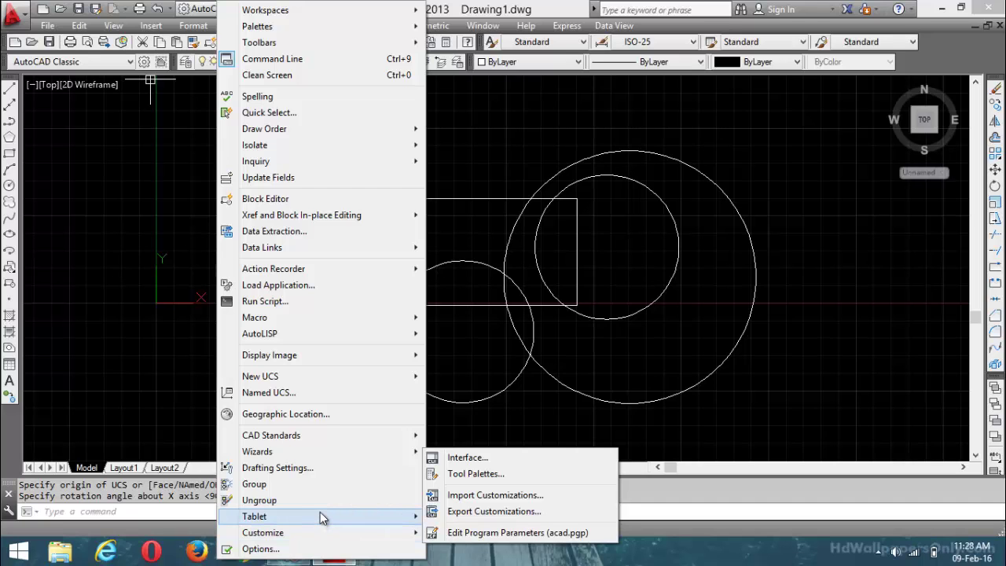
pyautogui.press('Escape')
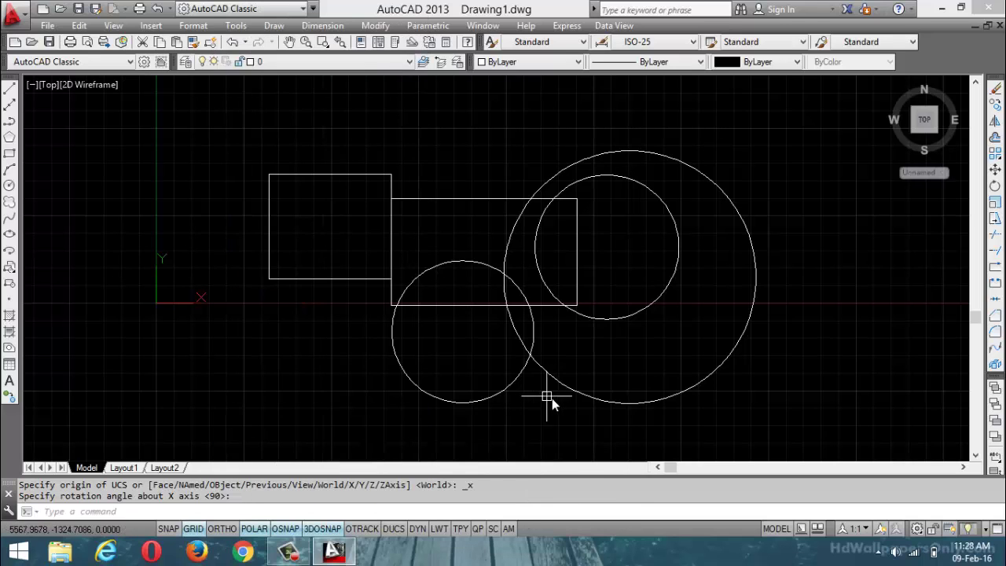
pyautogui.press('Escape')
# Step: Erase the square, the rectangle and the three circles from the drawing
pyautogui.click(252, 103)
pyautogui.click(775, 409)
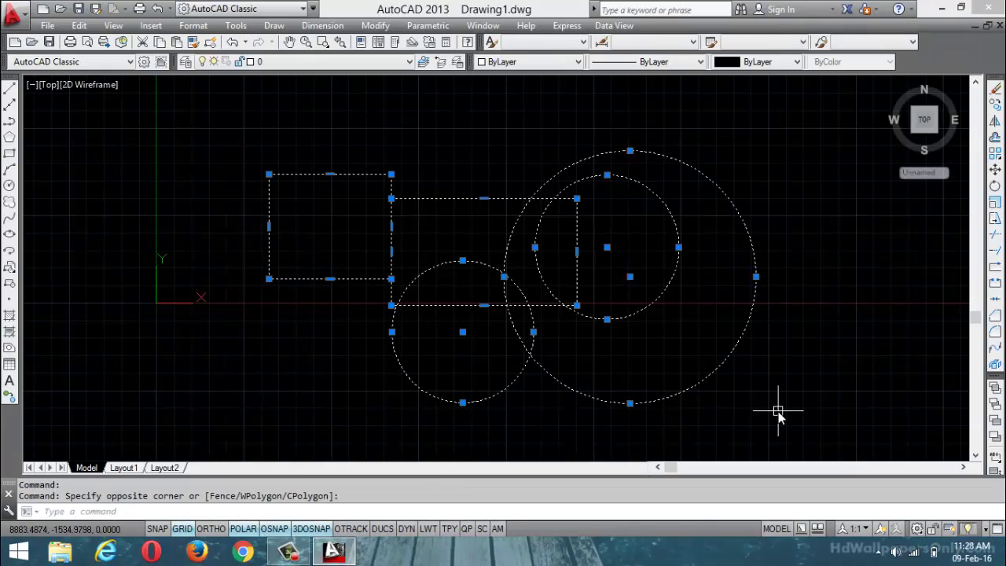
pyautogui.press('Delete')
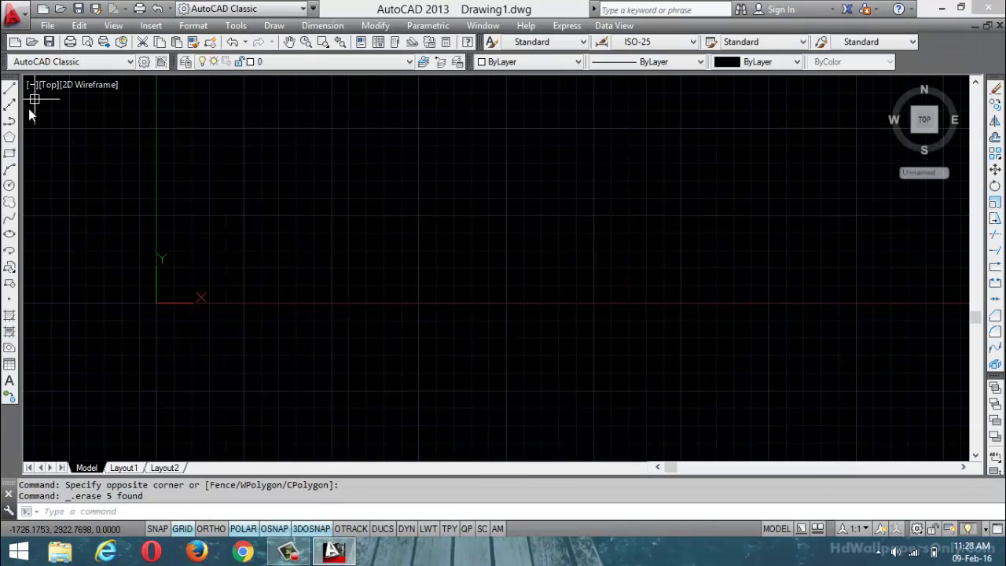
# Step: Draw a small rectangle beside the Y axis and a larger, separate rectangle crossing the X axis farther along it
pyautogui.click(9, 154)
pyautogui.click(220, 157)
pyautogui.click(345, 258)
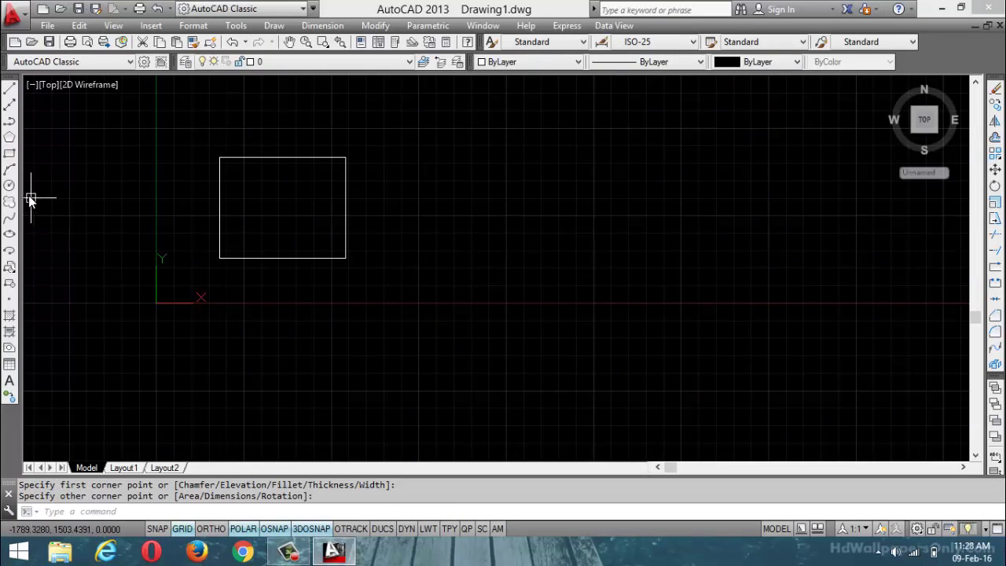
pyautogui.click(9, 153)
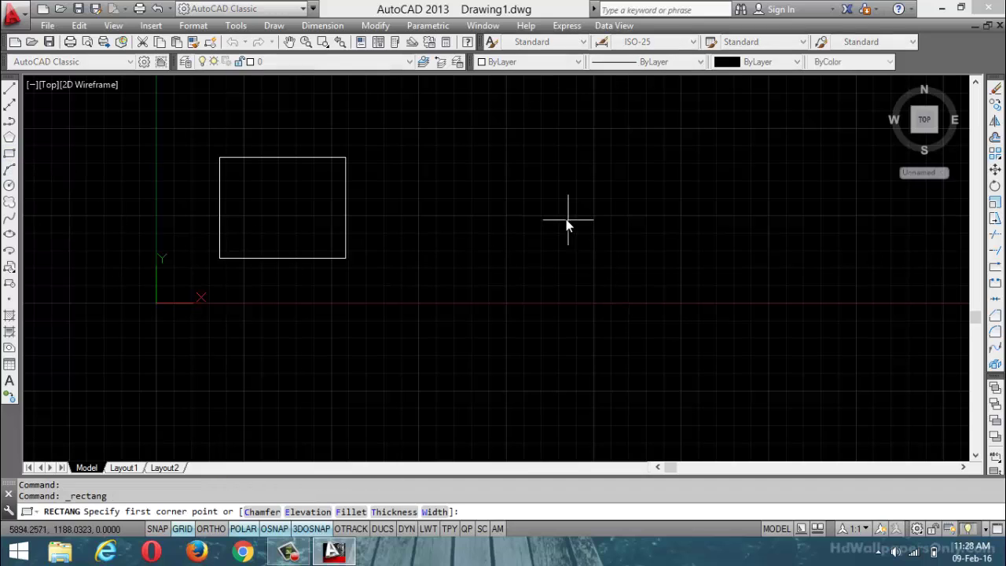
pyautogui.click(466, 224)
pyautogui.click(660, 362)
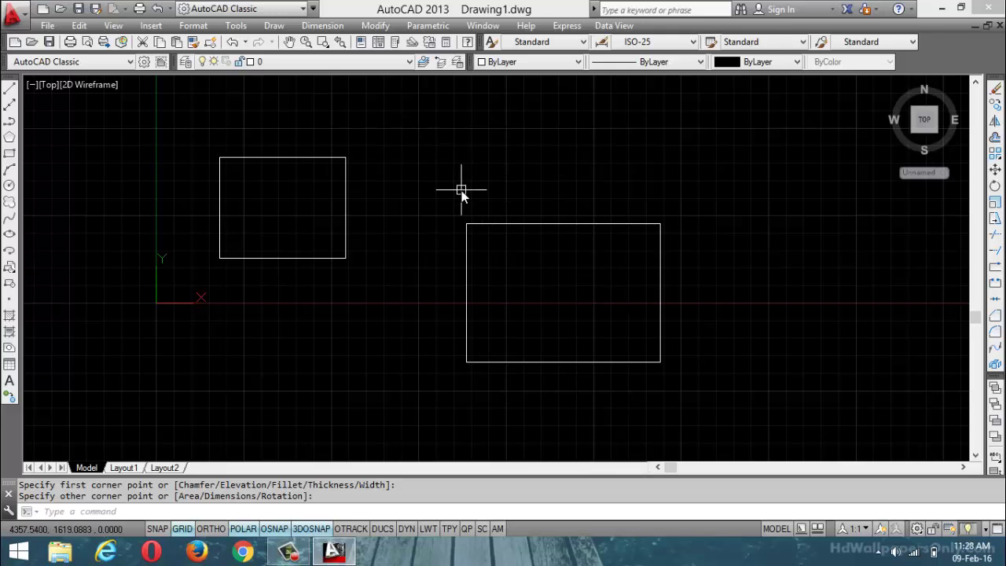
# Step: Select the two rectangles one at a time to check whether they are separate objects, and clear the selection
pyautogui.click(303, 157)
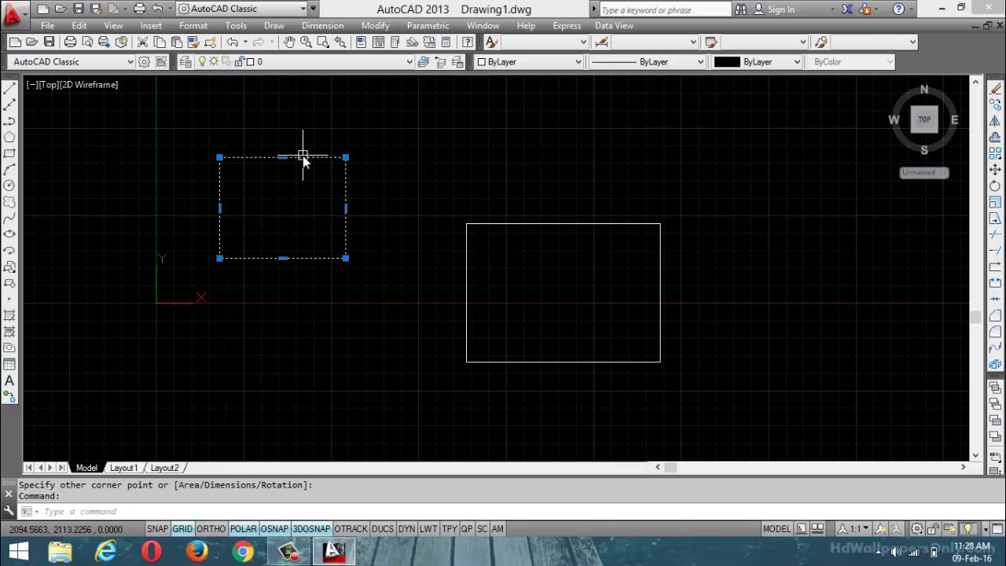
pyautogui.click(485, 221)
pyautogui.click(483, 226)
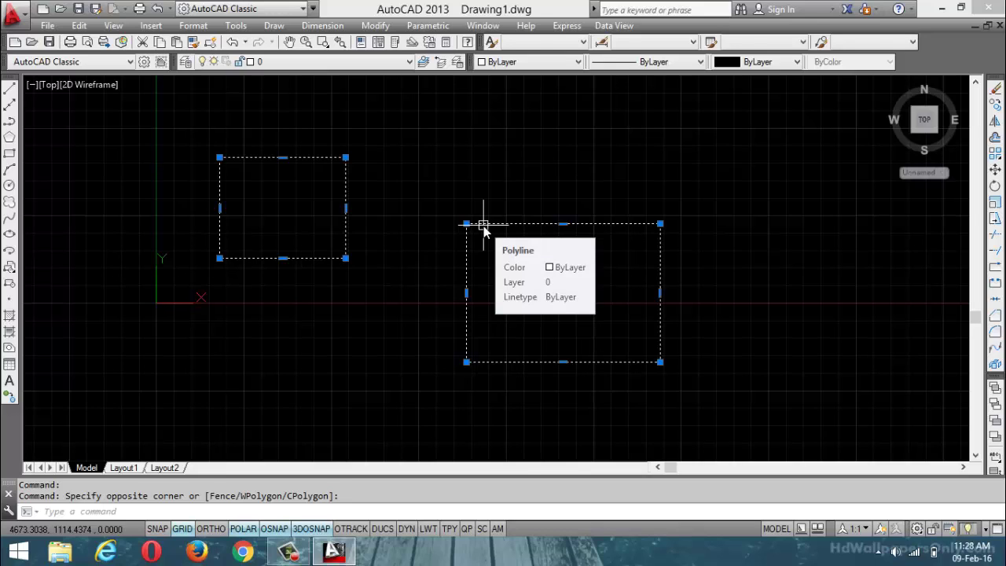
pyautogui.press('Escape')
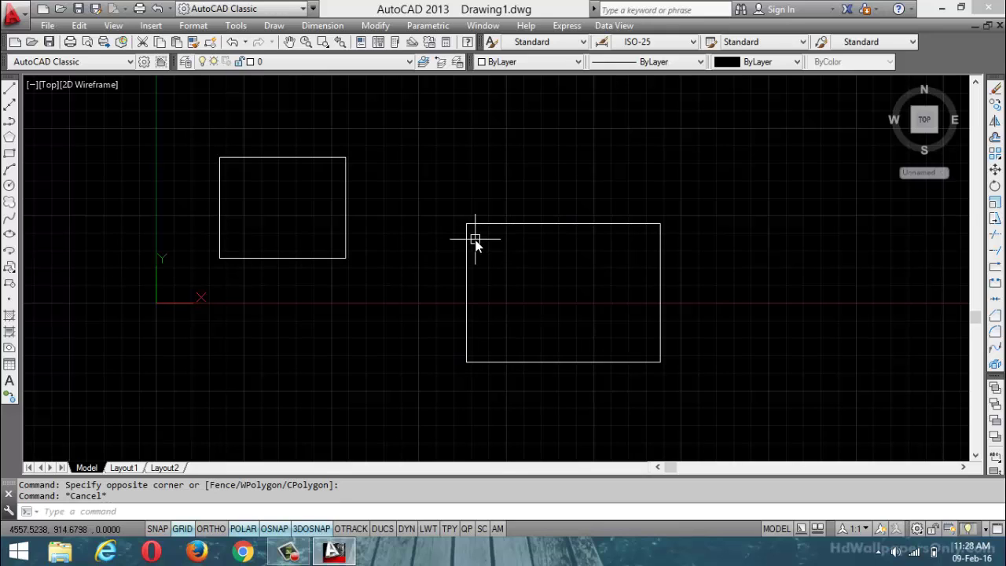
pyautogui.click(44, 85)
pyautogui.click(293, 111)
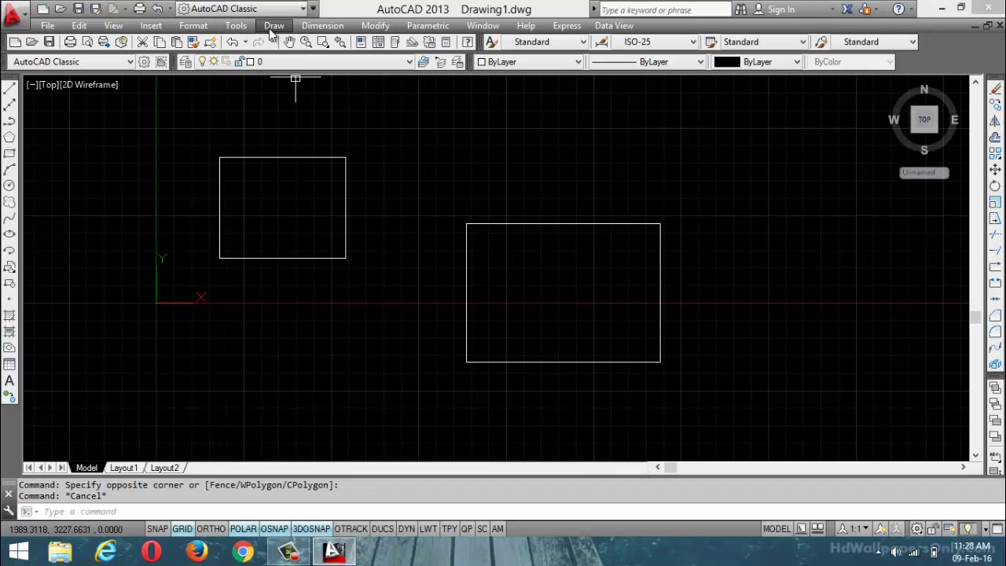
# Step: Combine the small and large rectangles into one unnamed group with the GROUP command
pyautogui.write('G')
pyautogui.press('Return')
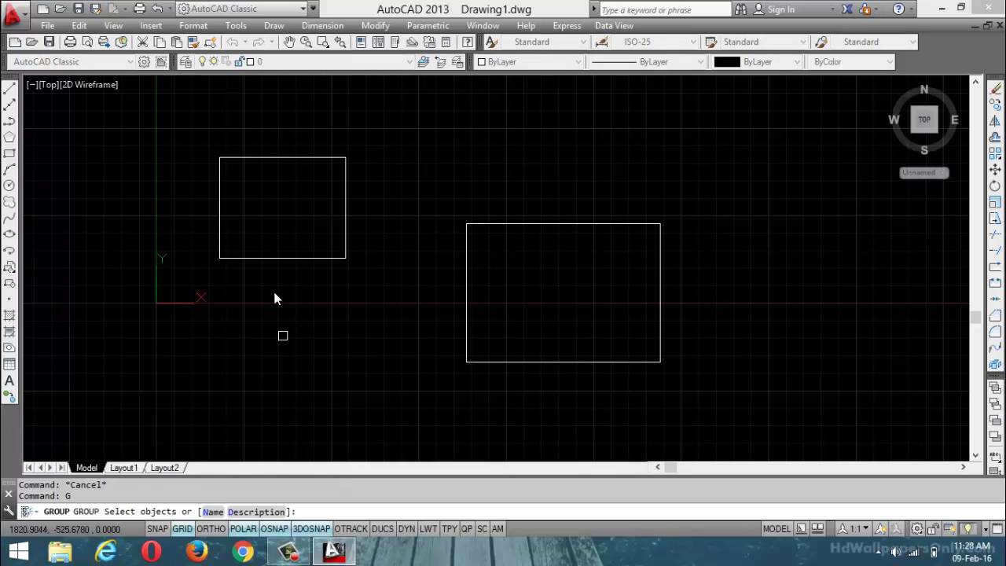
pyautogui.click(279, 258)
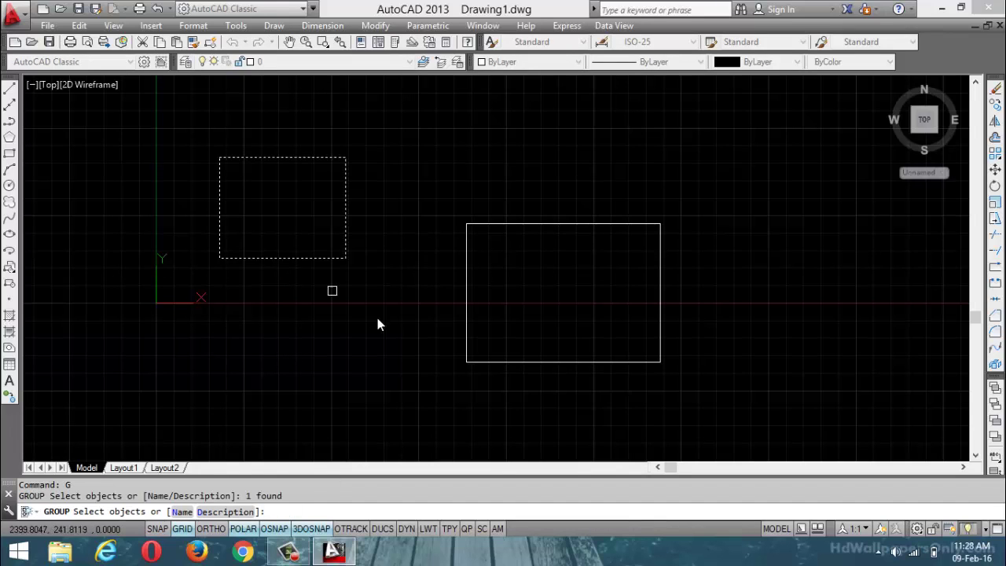
pyautogui.click(468, 362)
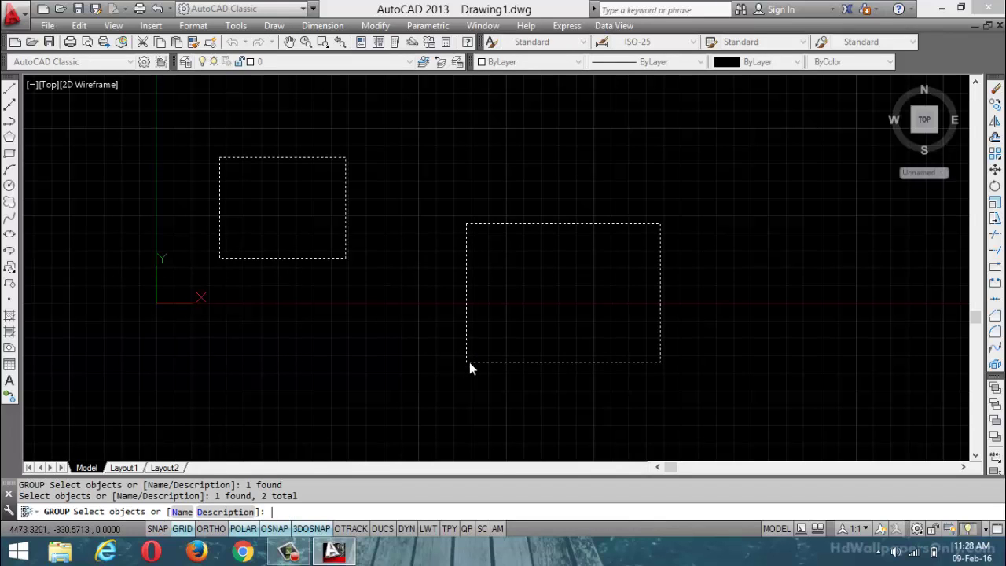
pyautogui.press('Return')
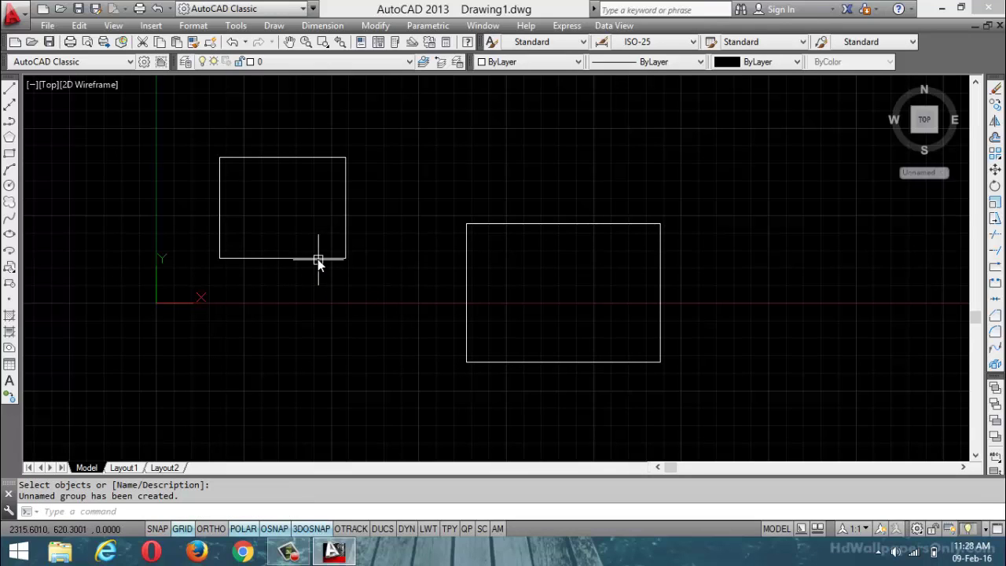
# Step: Select the small rectangle to check how the group is picked, and clear the selection
pyautogui.click(317, 257)
pyautogui.press('Escape')
pyautogui.press('Escape')
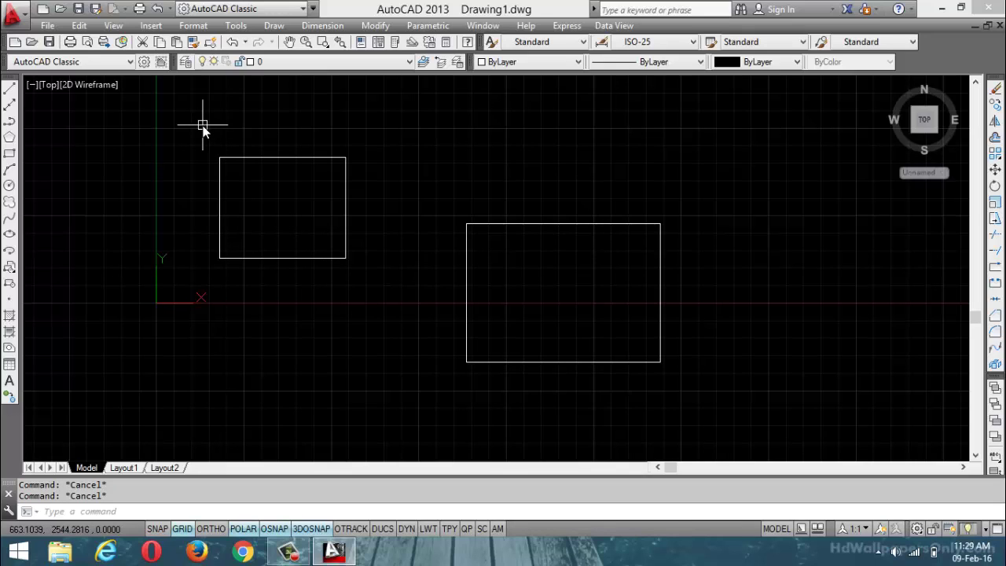
# Step: Ungroup the two rectangles with the UNGROUP command
pyautogui.write('ungroup')
pyautogui.press('Return')
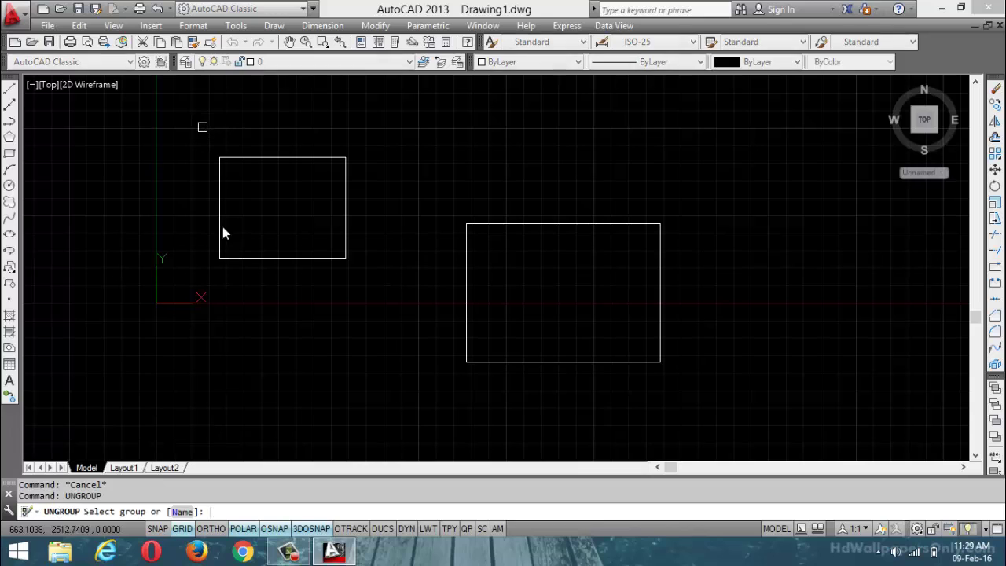
pyautogui.click(261, 257)
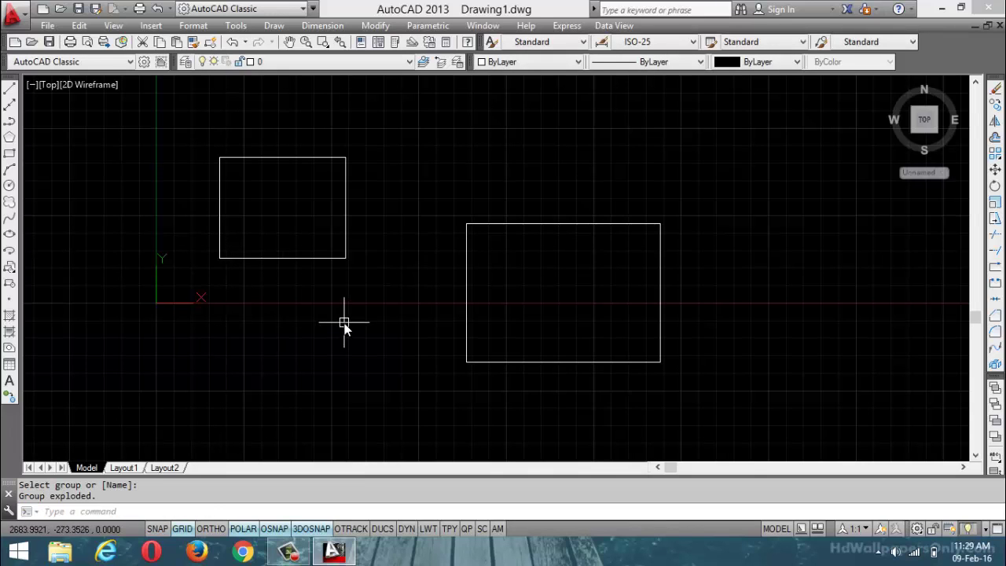
# Step: Combine the small and large rectangles into a group named 1 with the GROUP command
pyautogui.press('Escape')
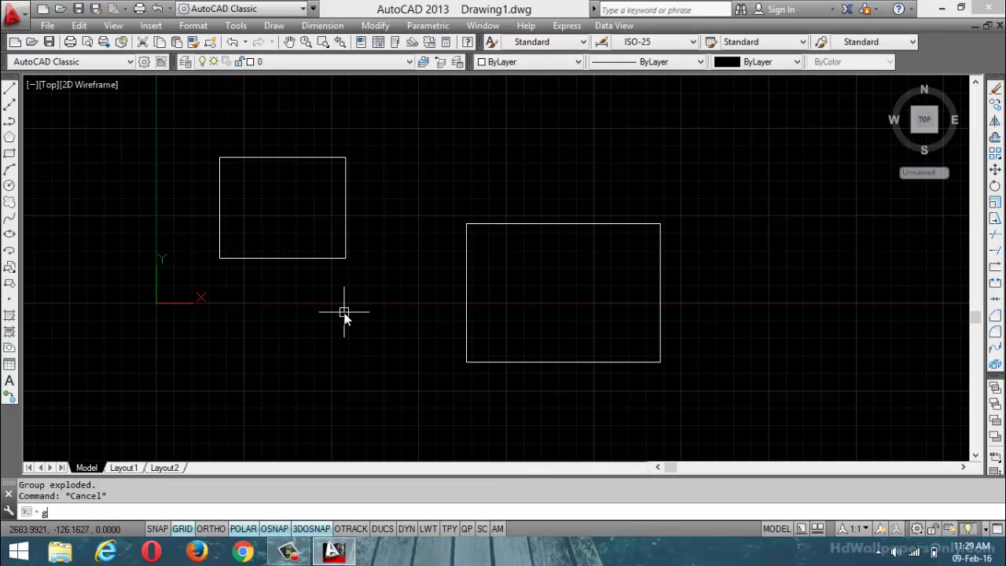
pyautogui.write('g')
pyautogui.press('Return')
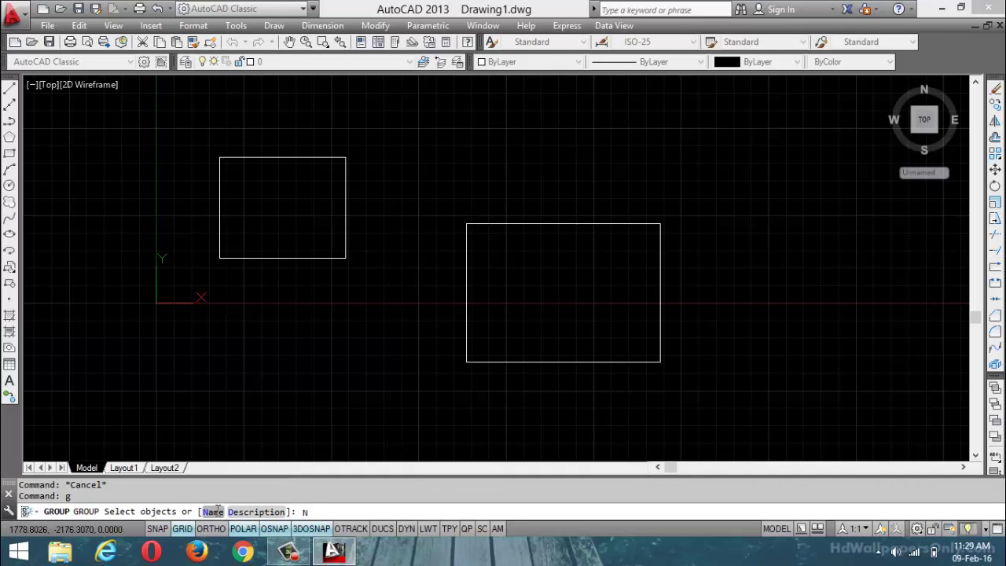
pyautogui.click(214, 512)
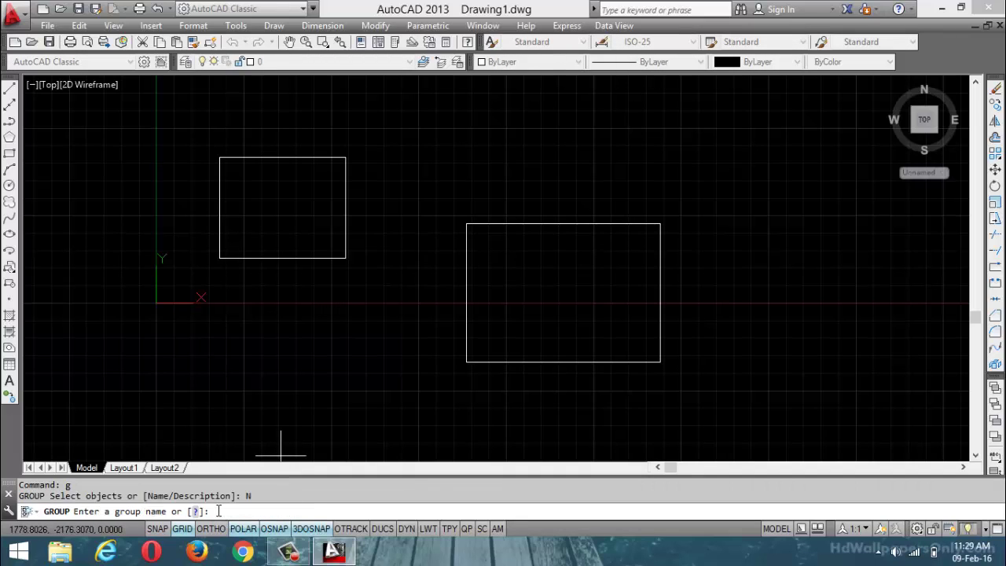
pyautogui.write('1')
pyautogui.press('Return')
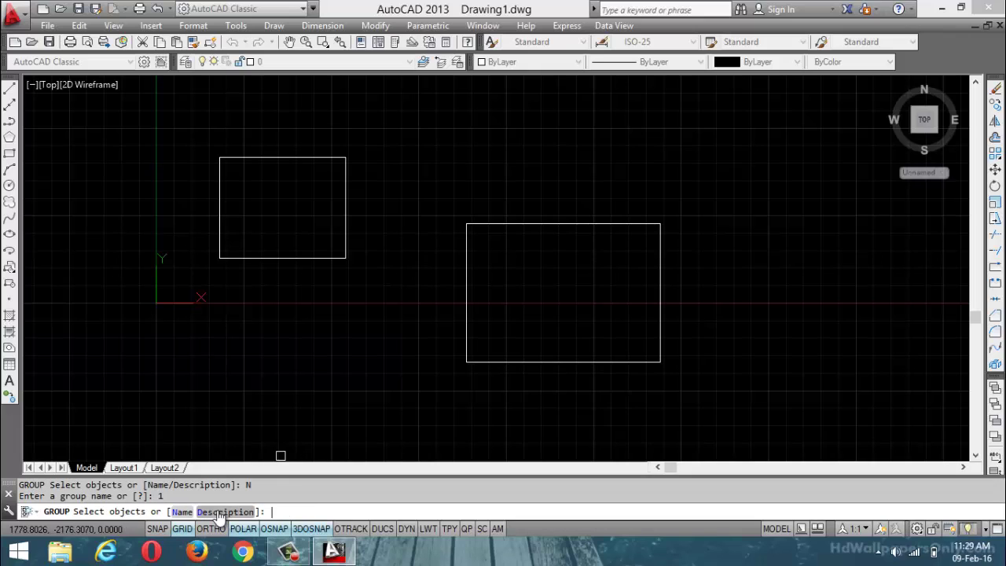
pyautogui.click(283, 261)
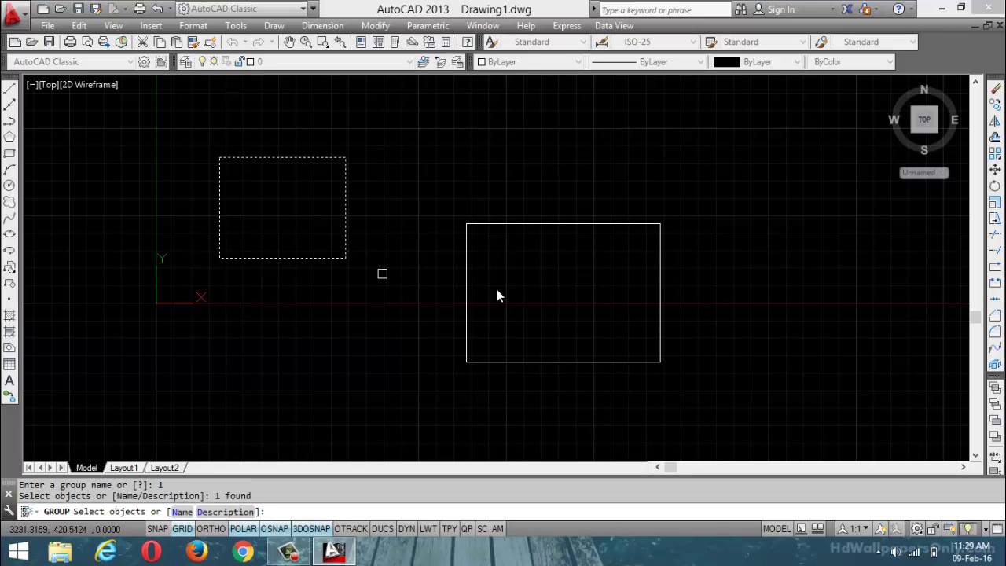
pyautogui.click(464, 318)
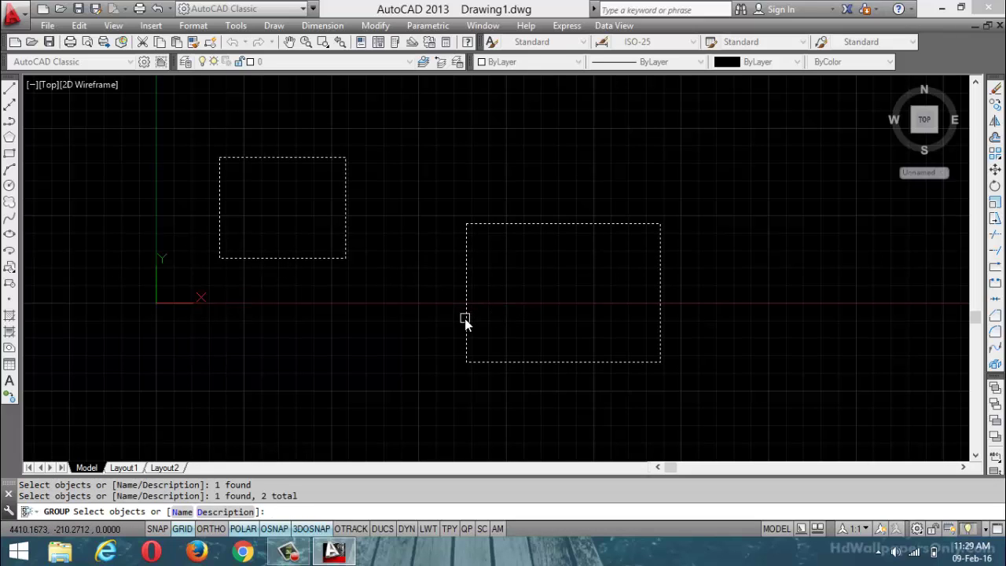
pyautogui.press('Return')
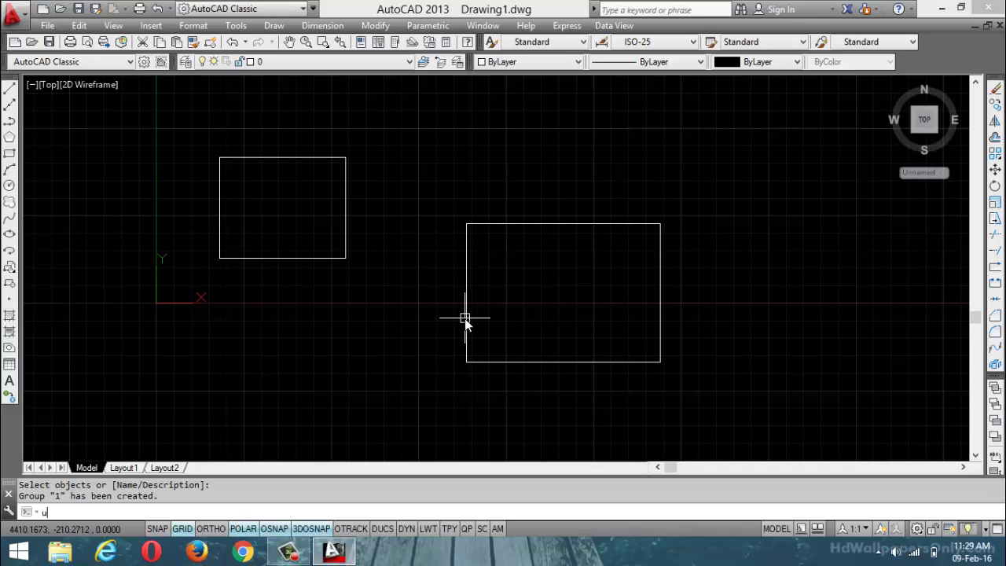
pyautogui.write('ung')
pyautogui.press('Return')
pyautogui.press('Escape')
pyautogui.press('Escape')
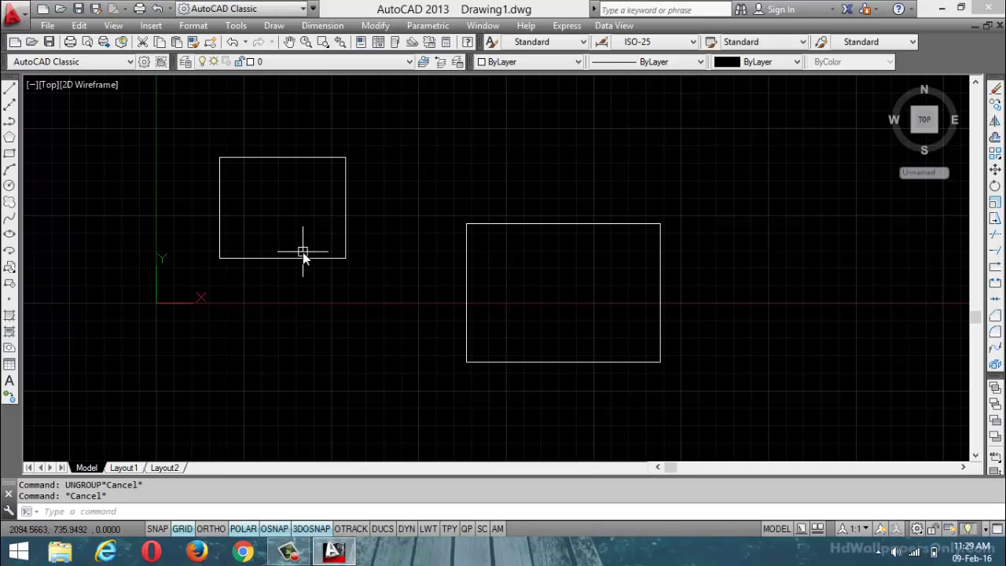
# Step: Select the small rectangle to check how the named group is picked, and clear the selection
pyautogui.click(302, 256)
pyautogui.press('Escape')
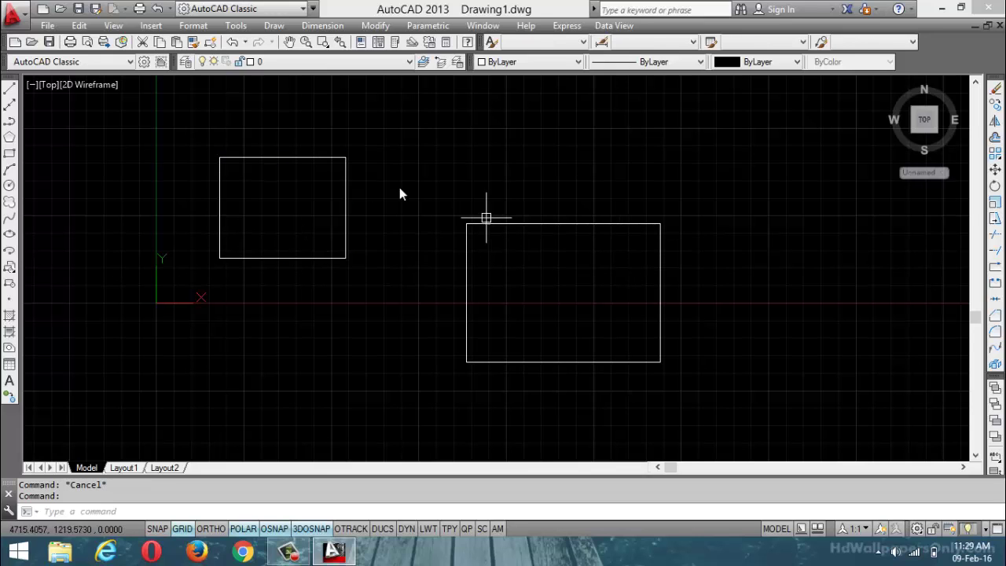
# Step: Switch the model view of the two rectangles to SW Isometric
pyautogui.click(50, 85)
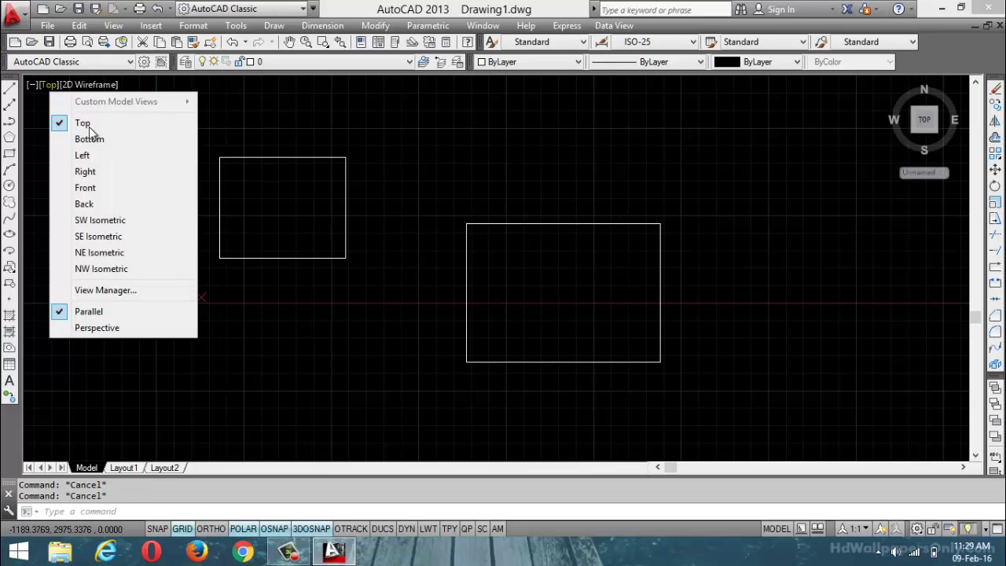
pyautogui.click(91, 221)
pyautogui.scroll(-3, 307, 272)
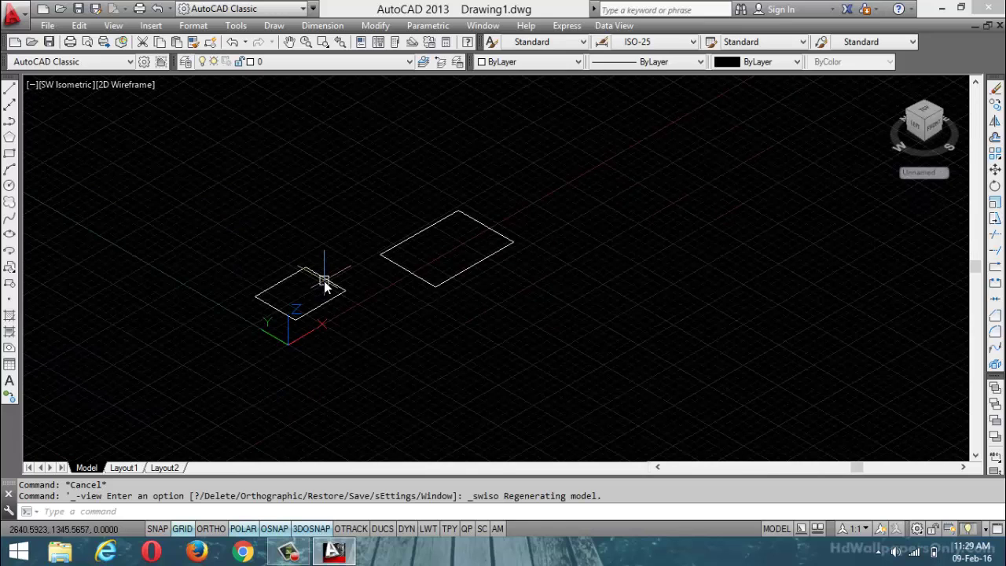
pyautogui.write('ext')
pyautogui.press('Return')
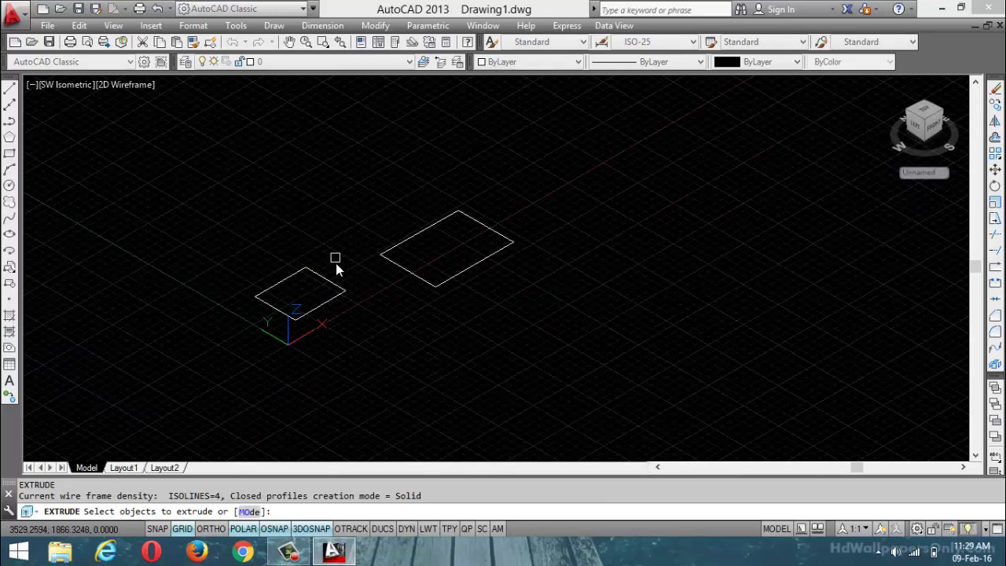
pyautogui.scroll(2, 330, 303)
pyautogui.click(330, 299)
pyautogui.click(506, 275)
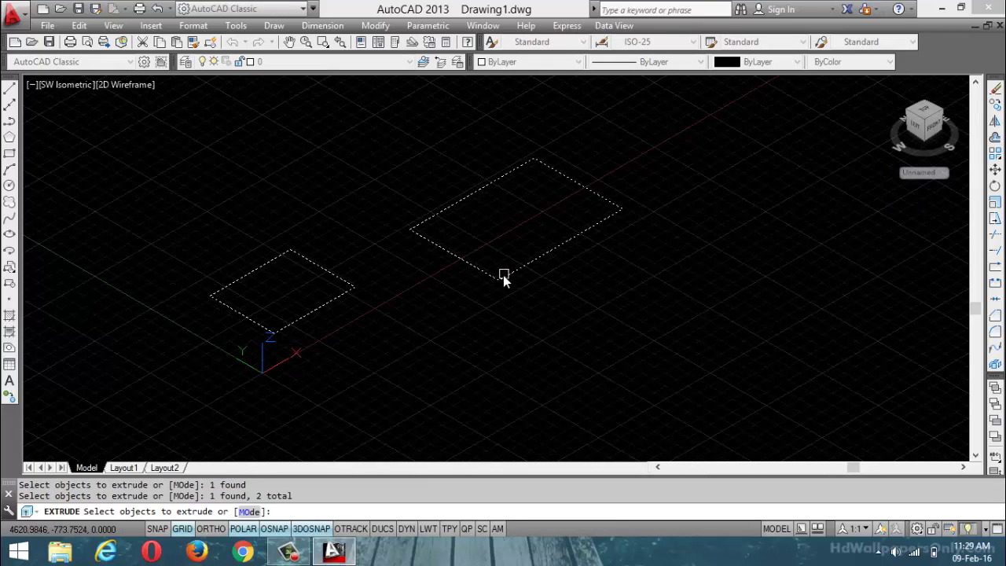
pyautogui.press('Escape')
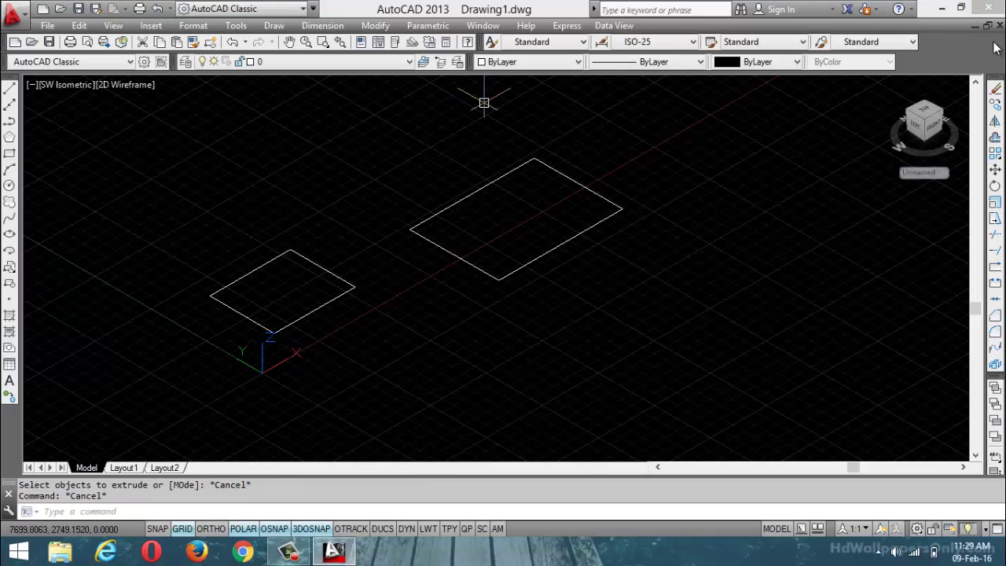
# Step: Close Drawing1.dwg without saving the changes and start a new metric drawing with no template
pyautogui.click(999, 26)
pyautogui.click(528, 311)
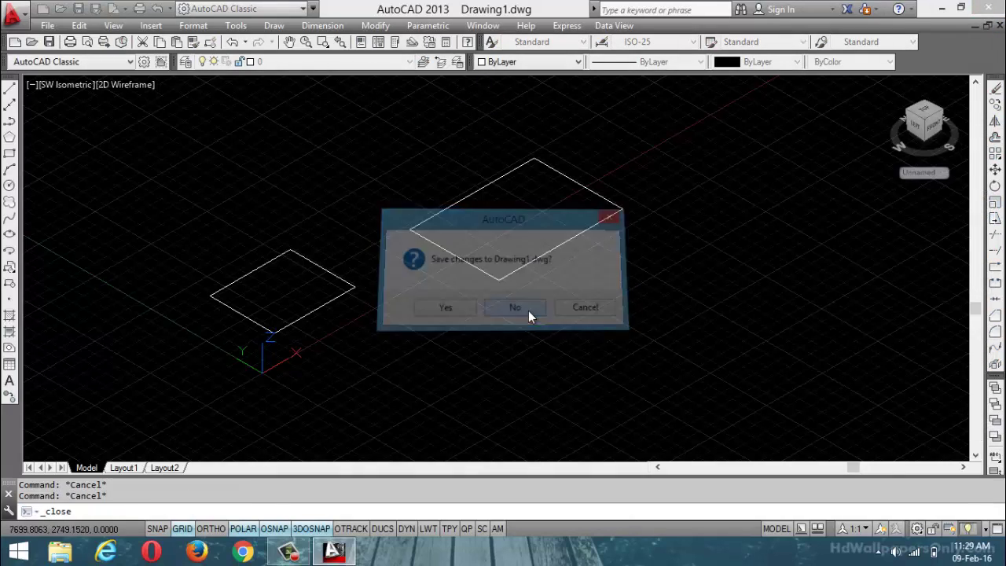
pyautogui.click(43, 26)
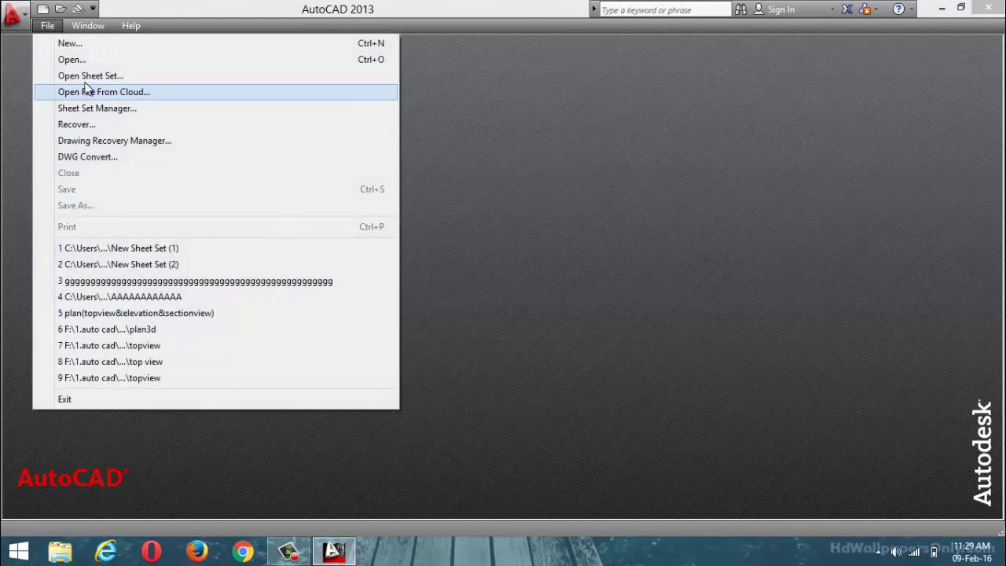
pyautogui.click(92, 45)
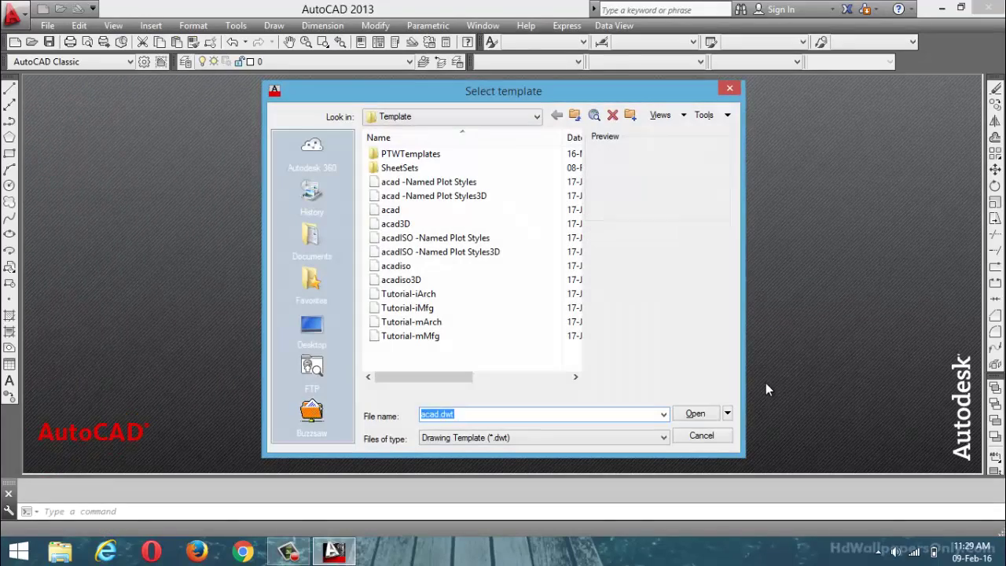
pyautogui.click(727, 413)
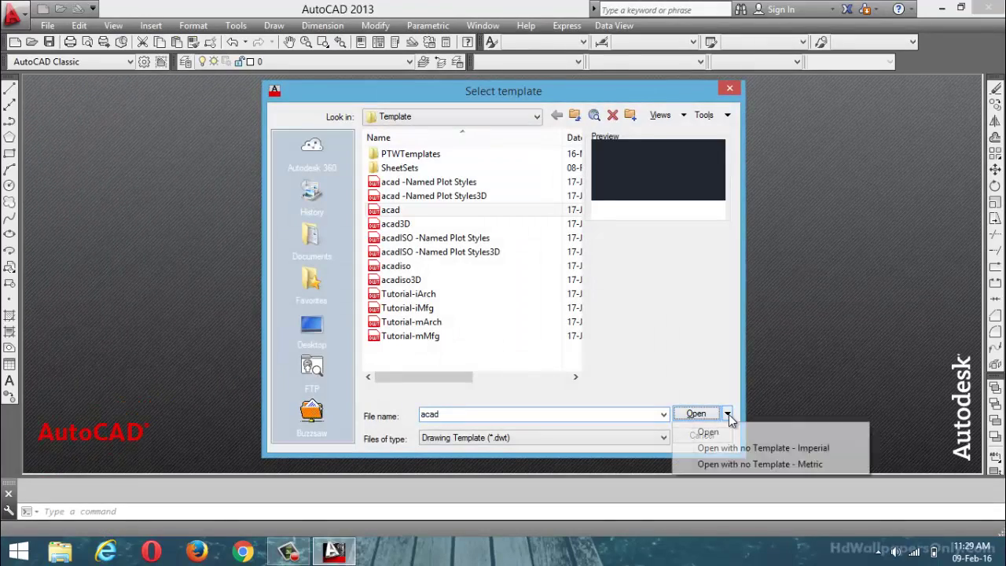
pyautogui.click(732, 463)
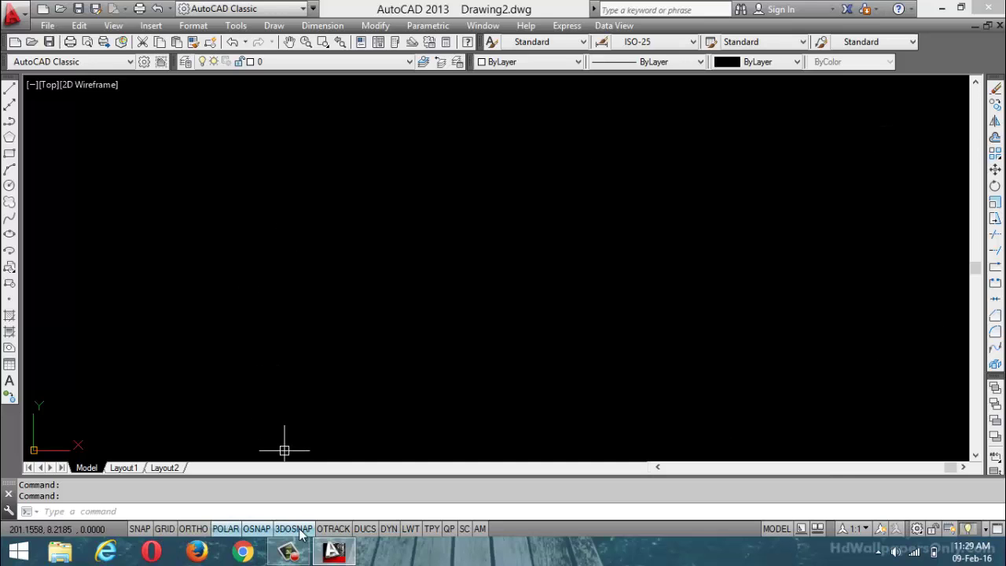
# Step: Turn on the grid display and draw a wide rectangle in the upper-left part of the drawing area
pyautogui.click(164, 528)
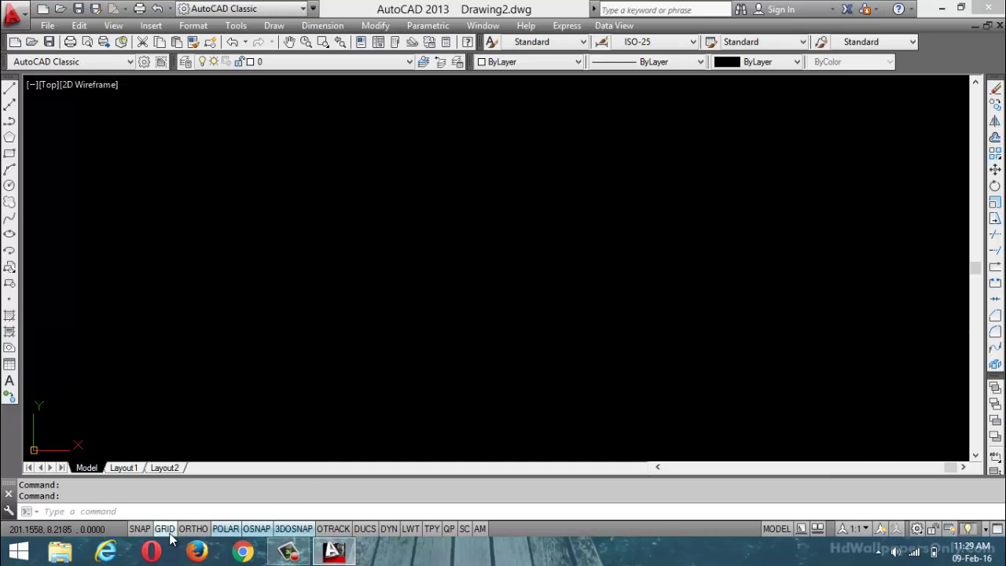
pyautogui.click(9, 154)
pyautogui.click(96, 162)
pyautogui.click(316, 274)
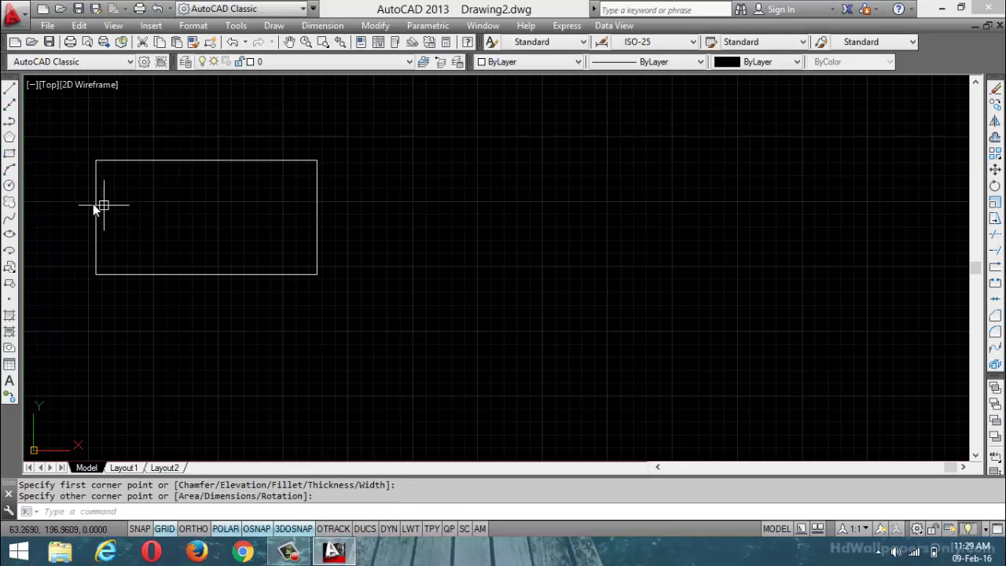
# Step: Draw a circle to the lower right of the rectangle, with a diameter greater than the rectangle's height
pyautogui.click(10, 185)
pyautogui.click(504, 289)
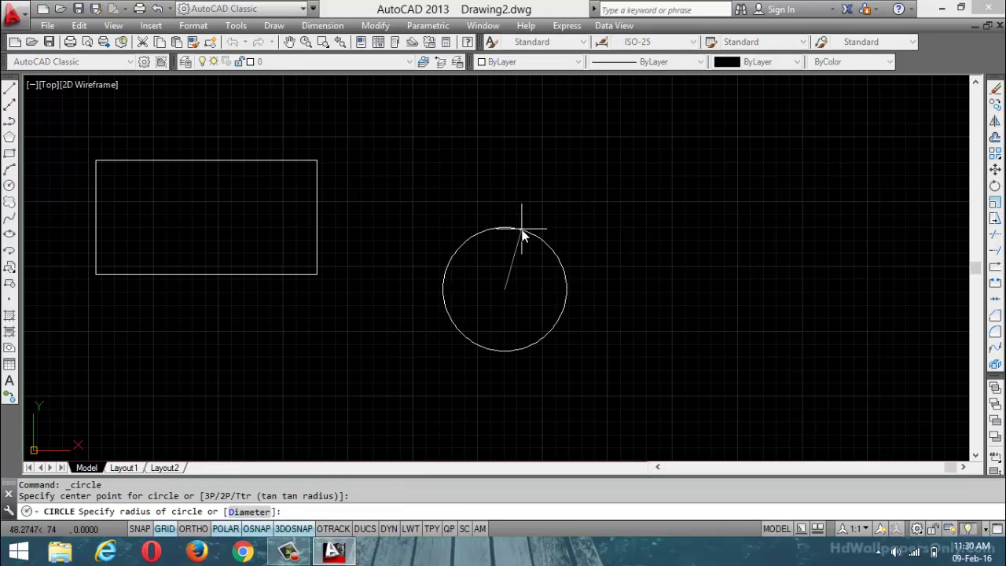
pyautogui.click(537, 220)
pyautogui.press('Escape')
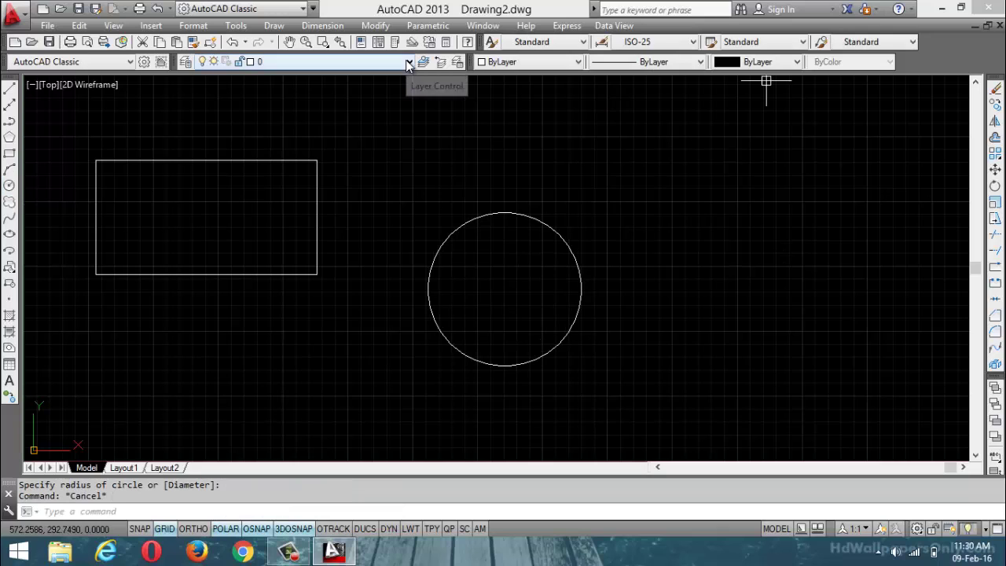
# Step: Combine the rectangle and the circle into a group named 2 with the GROUP command
pyautogui.write('g')
pyautogui.press('Return')
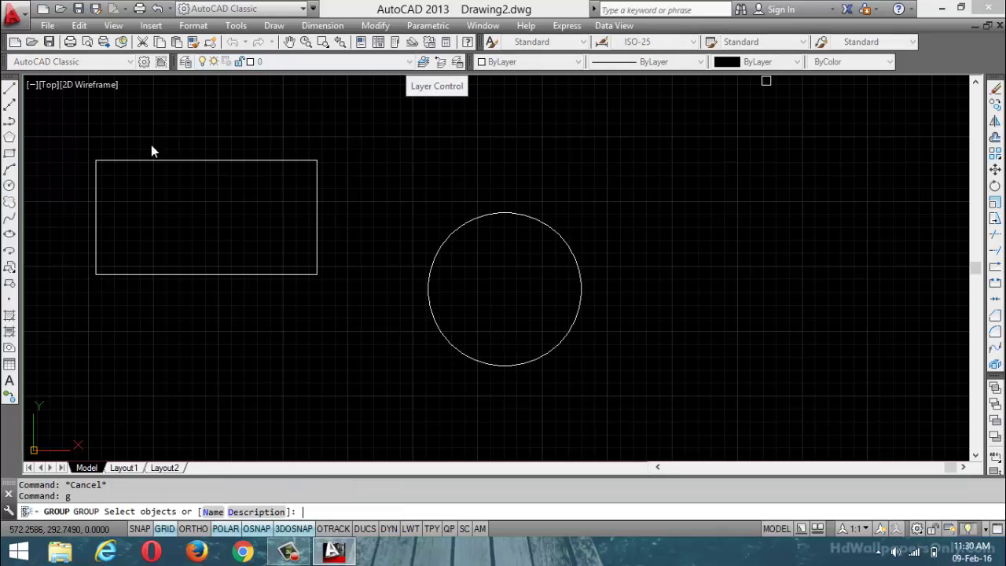
pyautogui.click(217, 511)
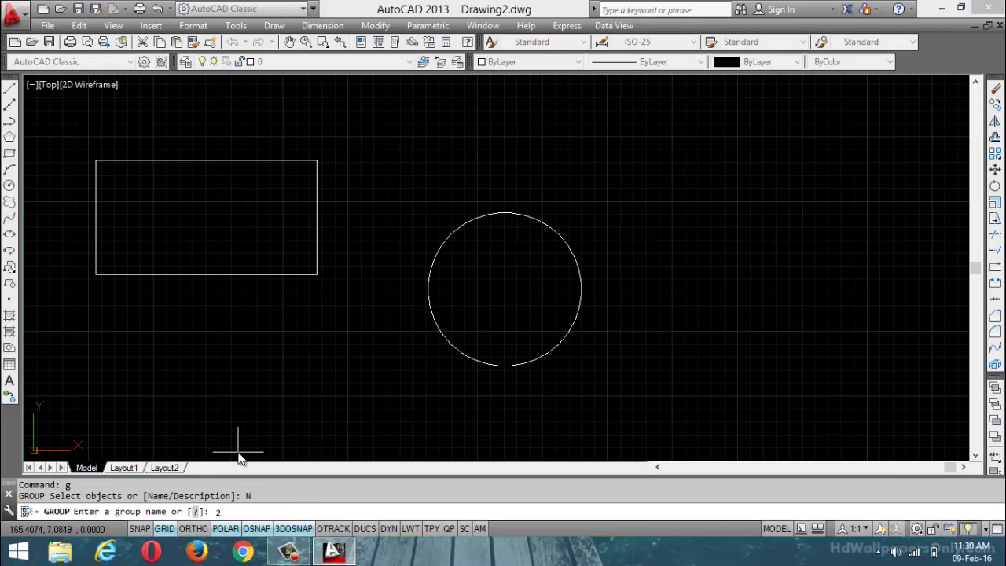
pyautogui.write('2')
pyautogui.press('Return')
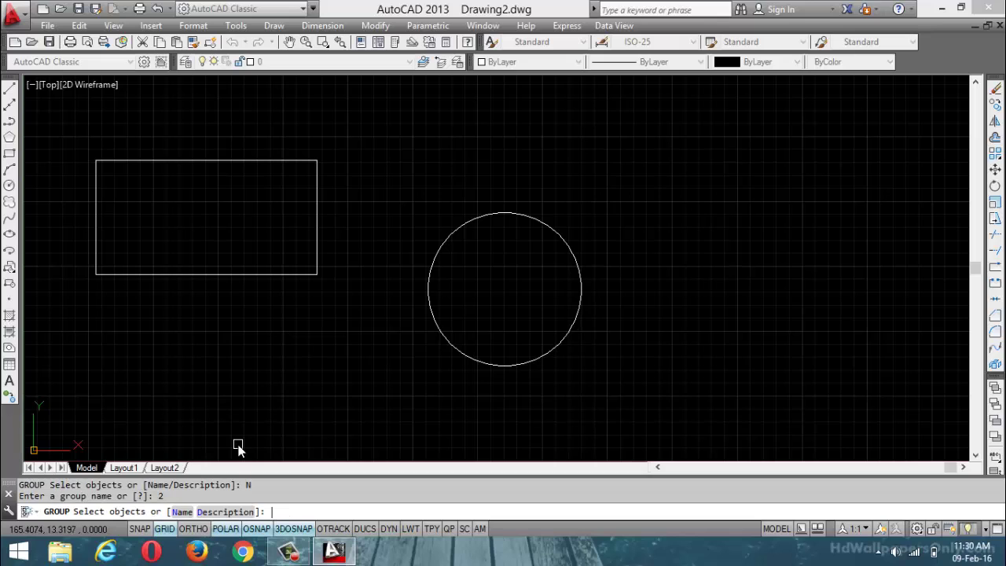
pyautogui.click(211, 274)
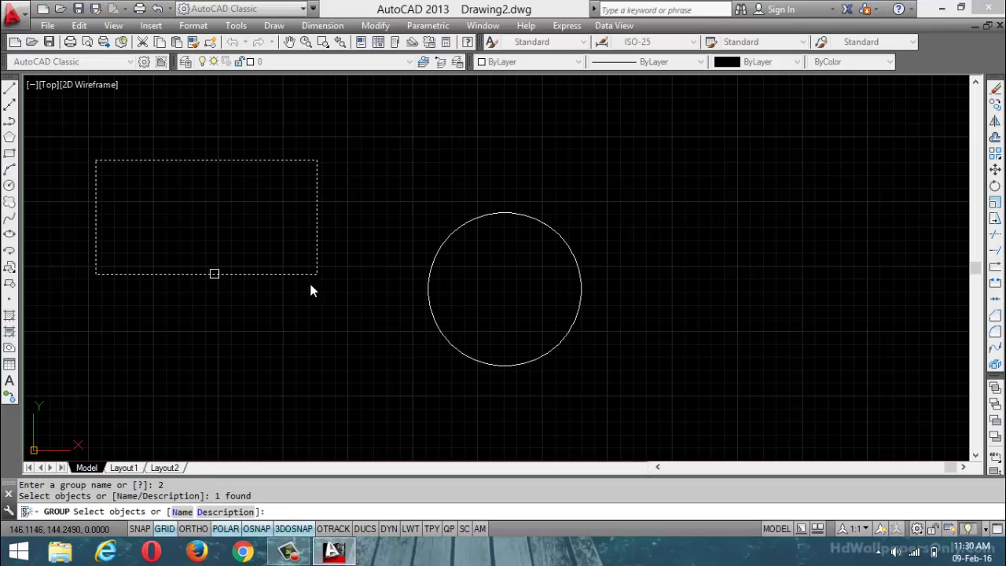
pyautogui.click(430, 311)
pyautogui.press('Return')
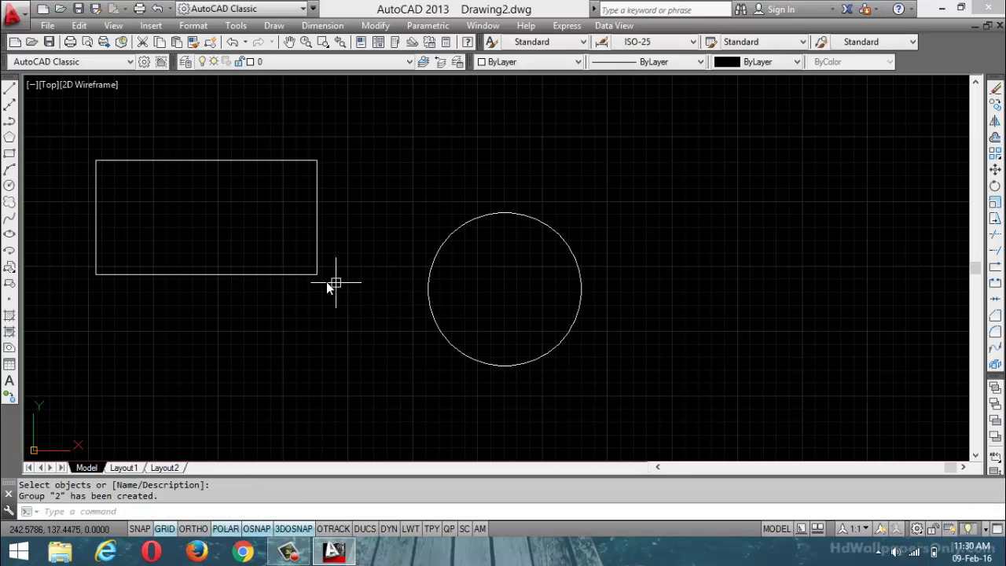
# Step: Select the rectangle to check whether the circle is picked with it, and clear the selection
pyautogui.click(301, 274)
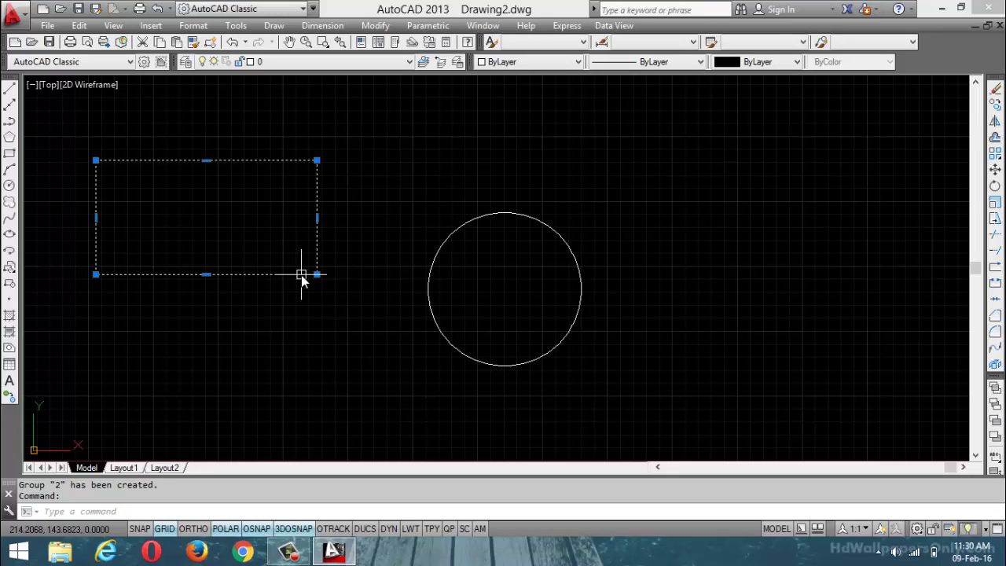
pyautogui.press('Escape')
pyautogui.press('Escape')
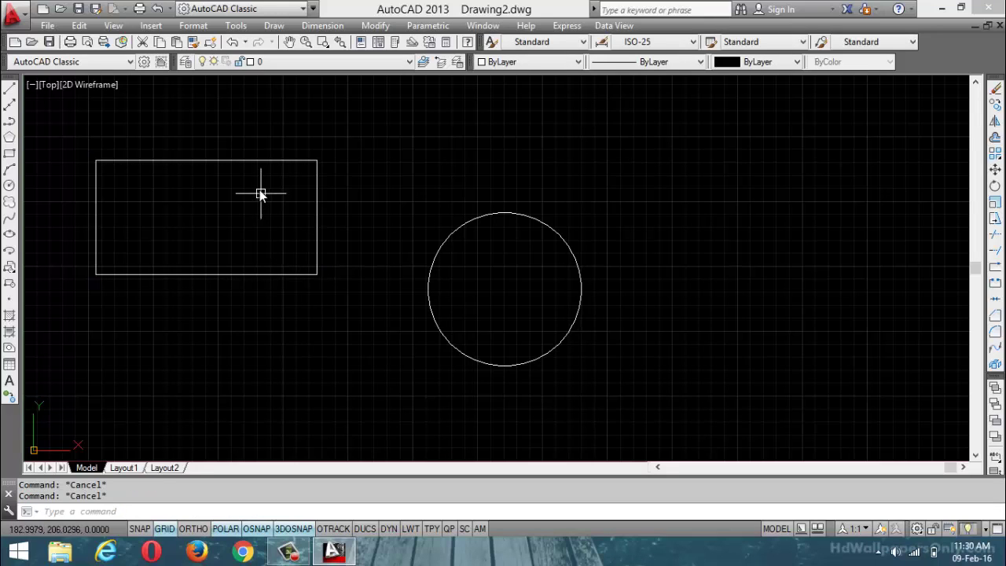
# Step: Review the Object Snap, Snap and Grid, and Polar Tracking options in Drafting Settings, and close the dialog without changes
pyautogui.click(236, 25)
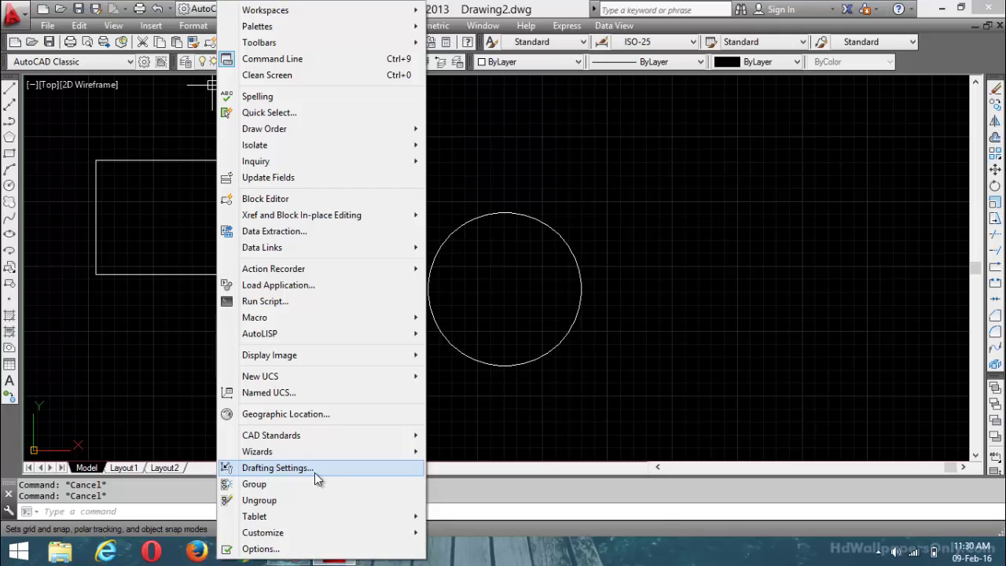
pyautogui.click(315, 470)
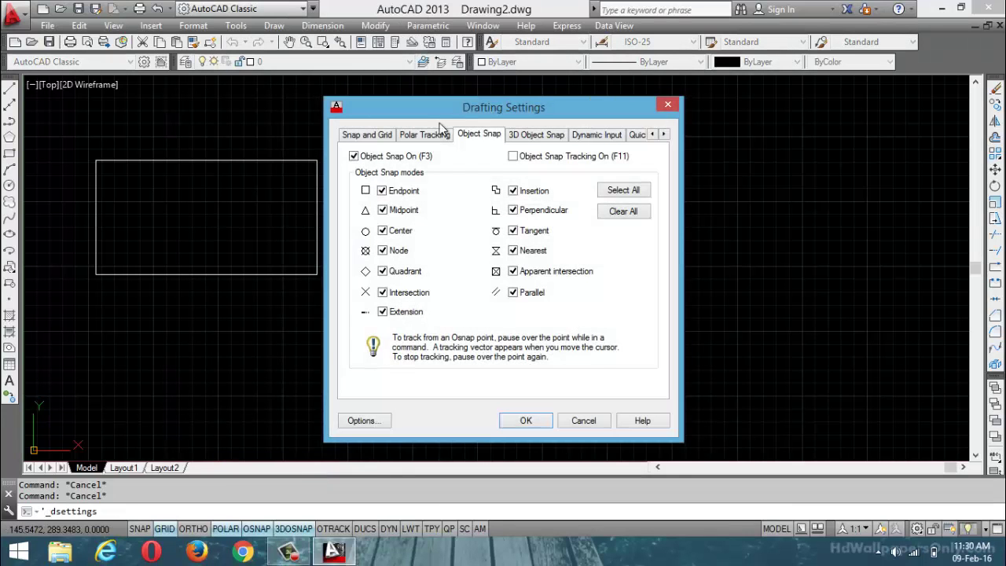
pyautogui.click(363, 134)
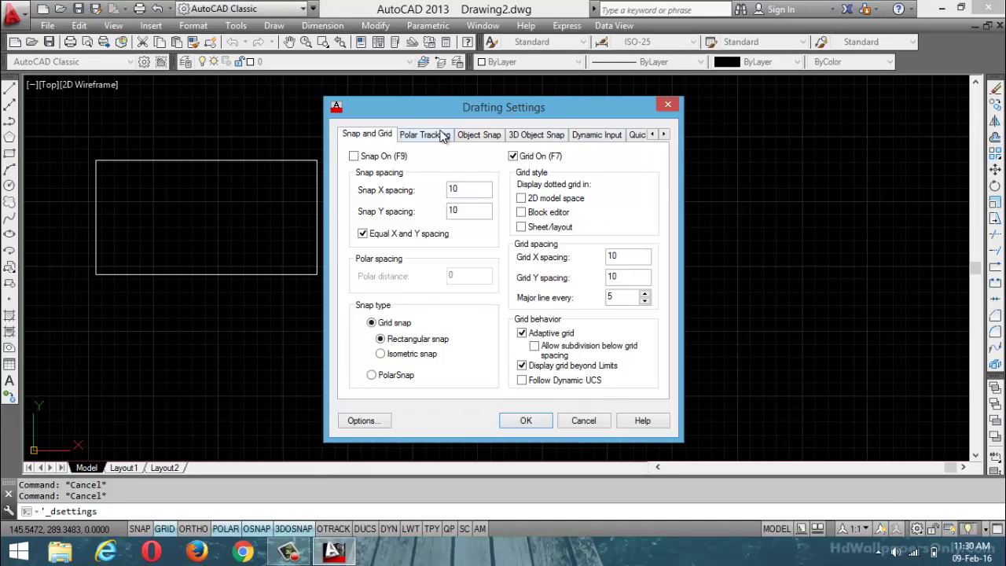
pyautogui.click(440, 135)
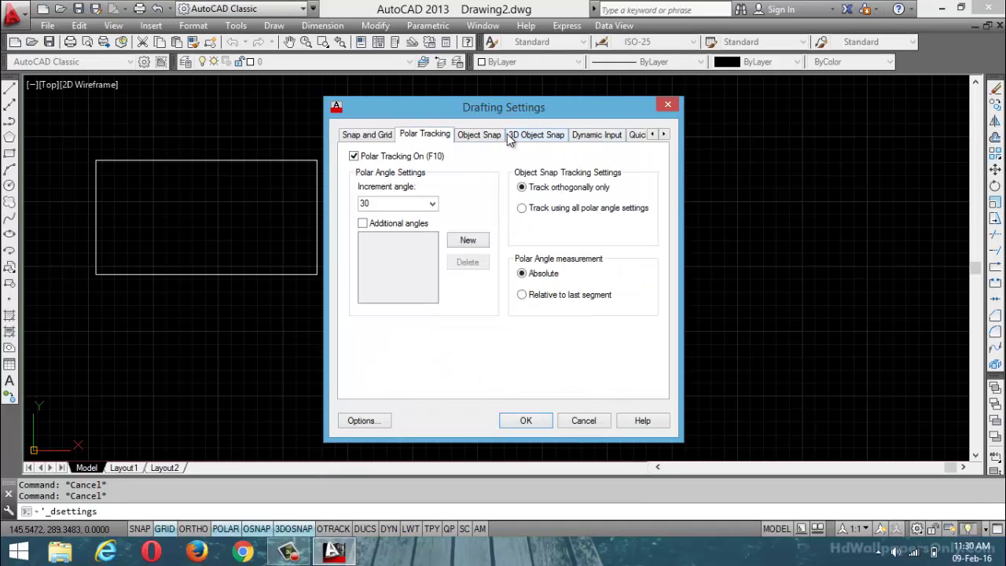
pyautogui.click(668, 105)
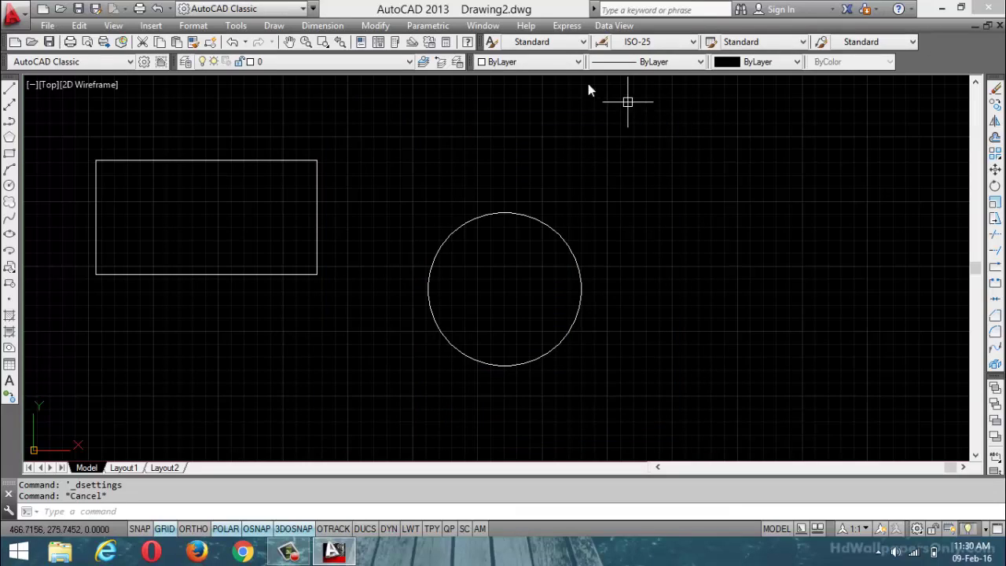
# Step: Try the GROUP command's Description option with a blank description, selecting the grouped rectangle and circle, and cancel the command
pyautogui.click(282, 27)
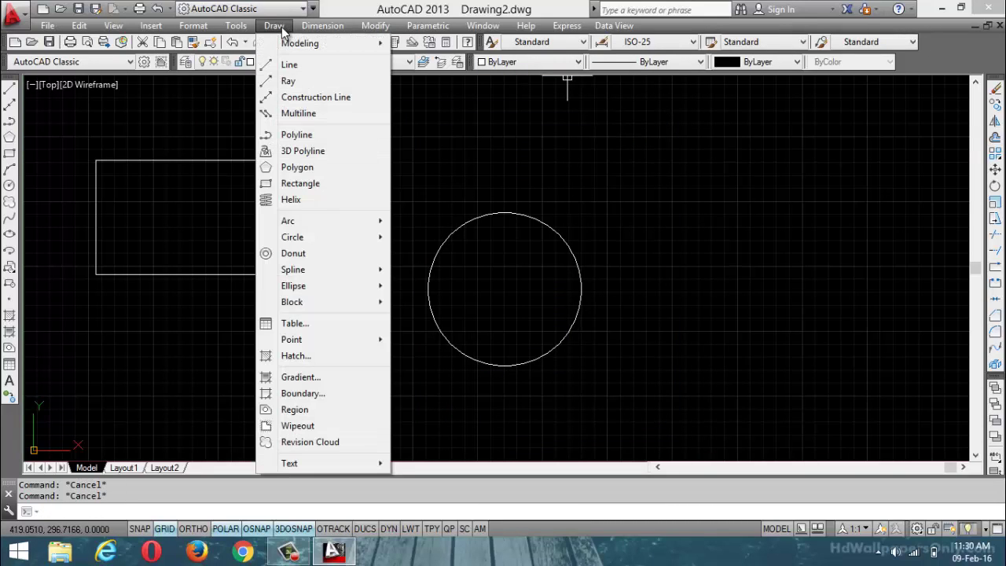
pyautogui.moveTo(236, 26)
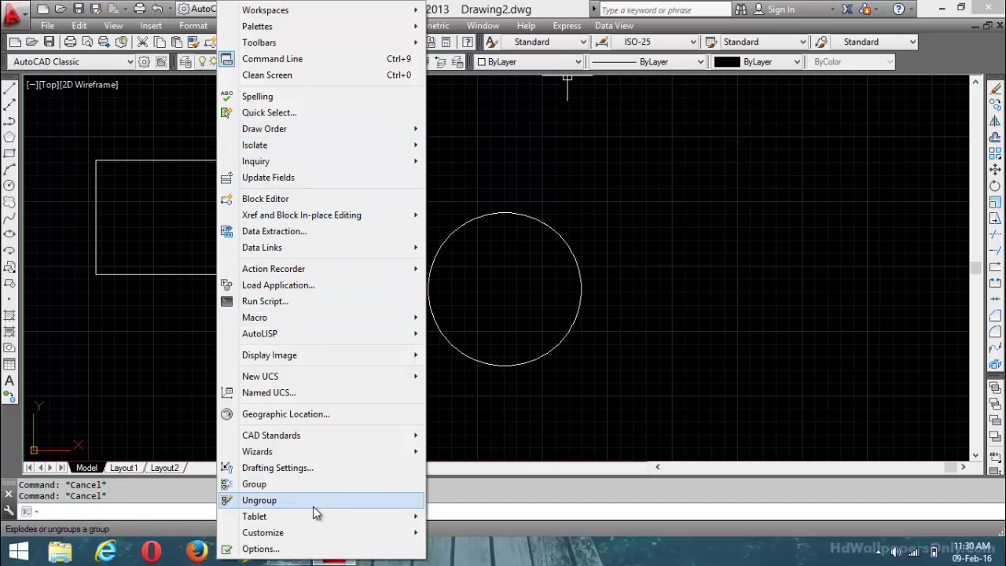
pyautogui.click(314, 486)
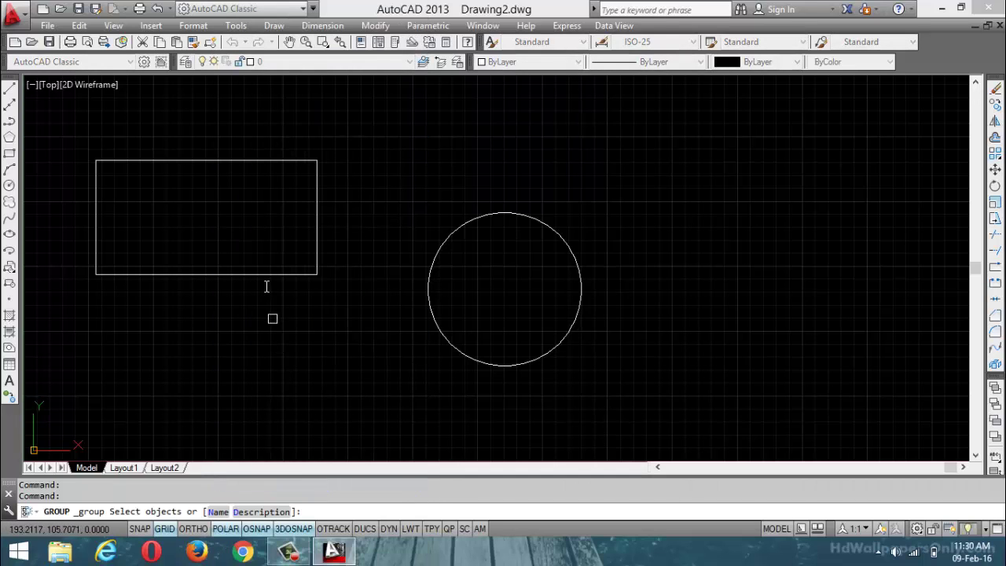
pyautogui.click(267, 511)
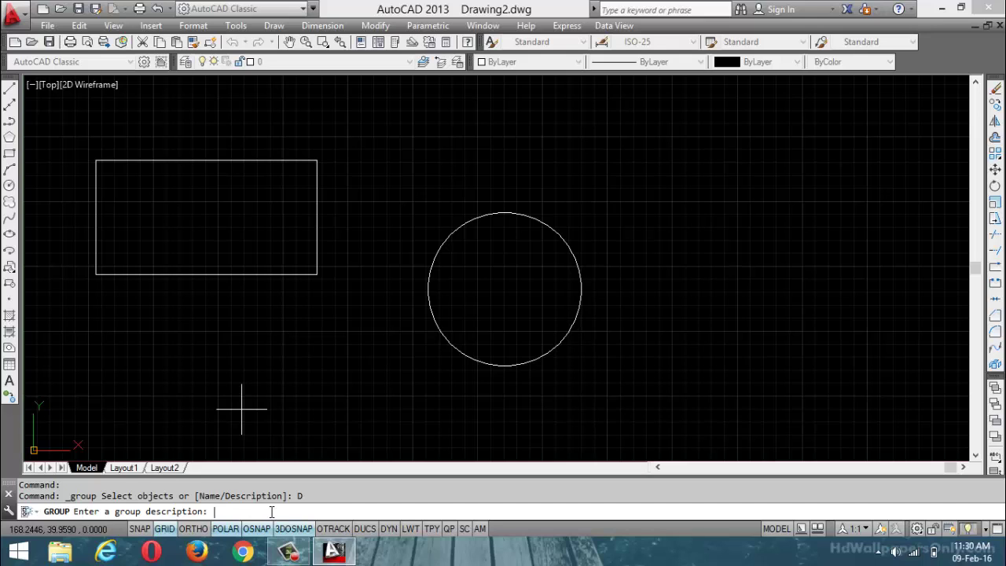
pyautogui.press('Return')
pyautogui.click(236, 274)
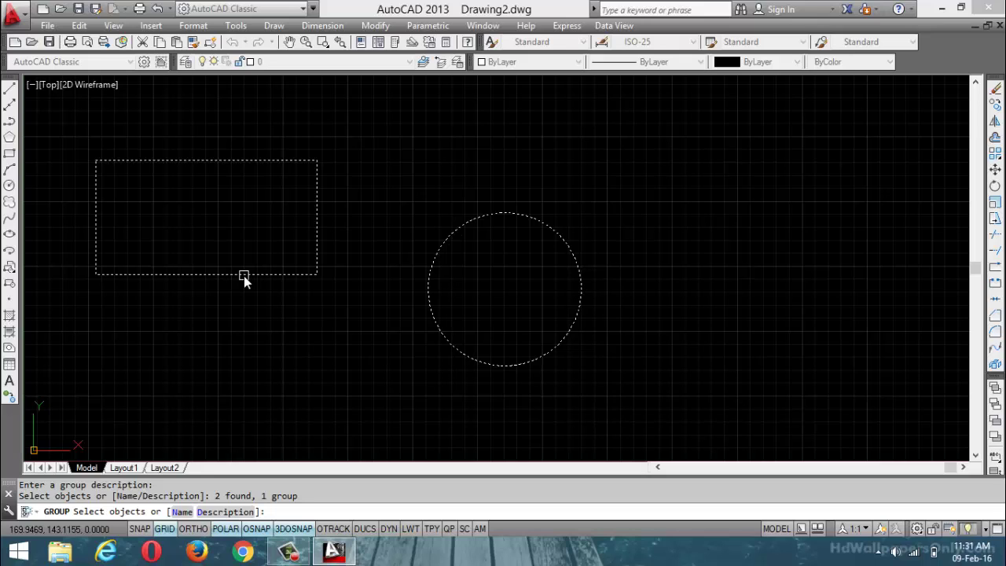
pyautogui.press('Escape')
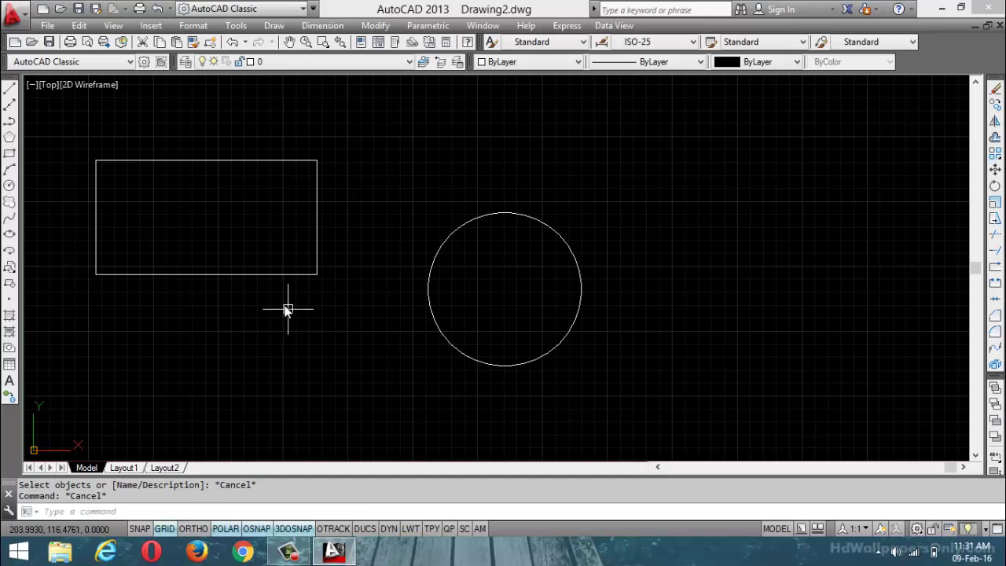
pyautogui.write('e')
pyautogui.press('Return')
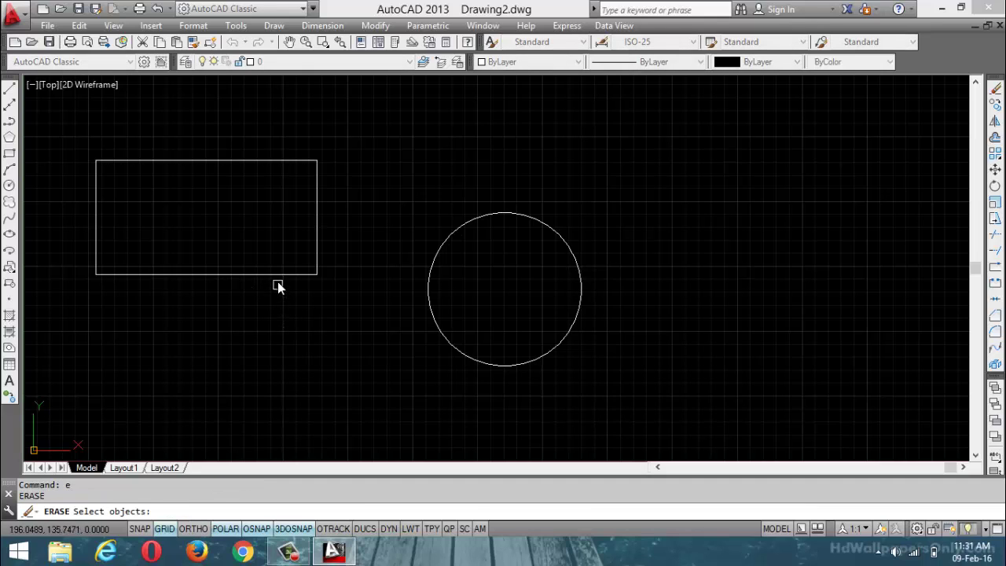
pyautogui.click(278, 277)
pyautogui.press('Escape')
pyautogui.press('Escape')
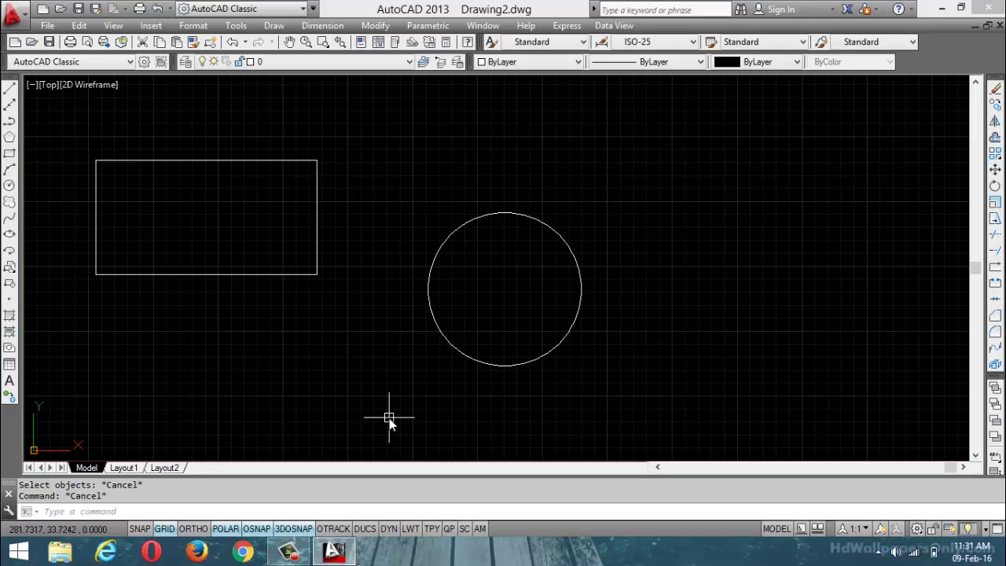
# Step: Close Drawing2.dwg without saving the changes and exit AutoCAD
pyautogui.click(999, 26)
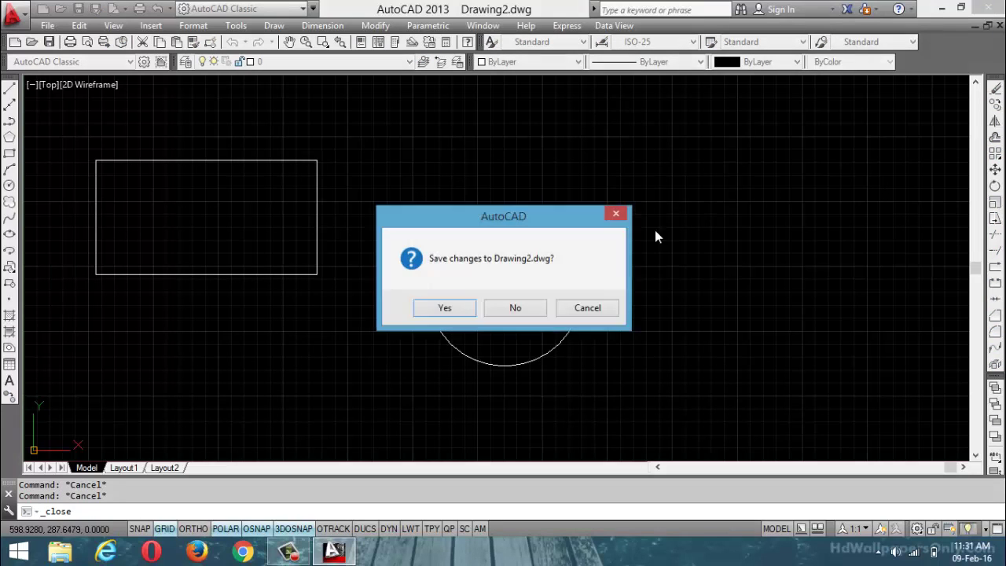
pyautogui.click(523, 302)
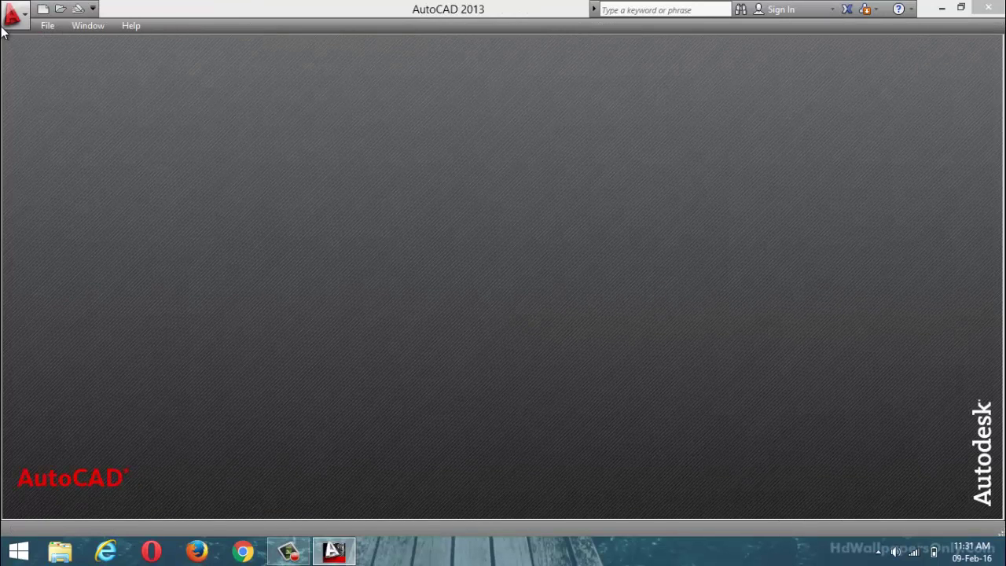
pyautogui.click(988, 8)
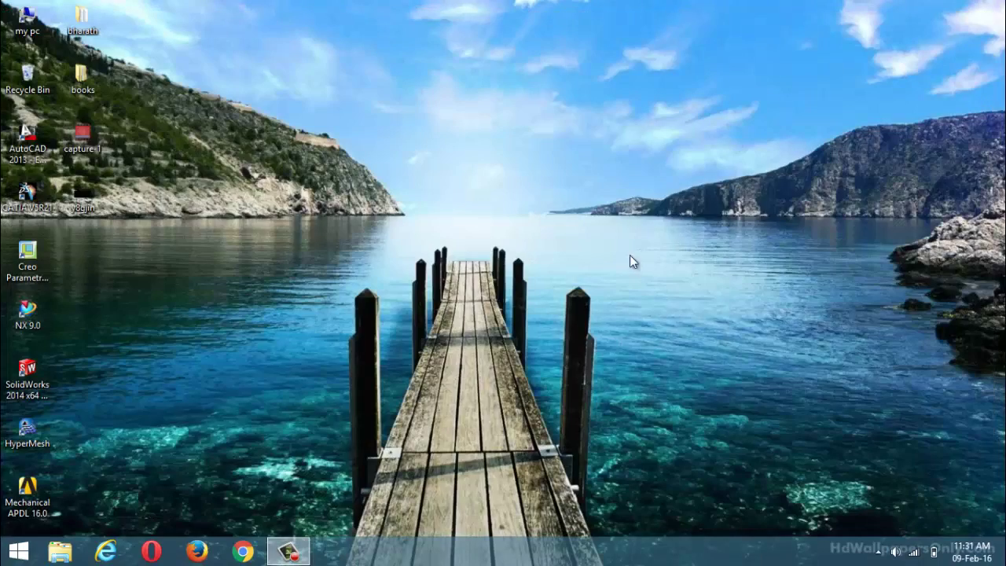
pyautogui.rightClick(600, 137)
pyautogui.click(649, 200)
pyautogui.click(288, 551)
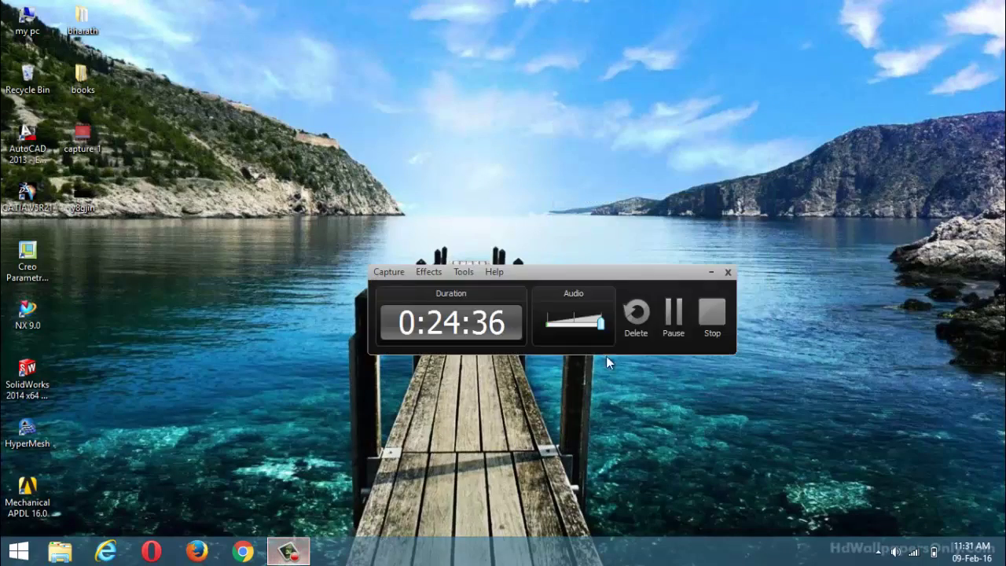
pyautogui.click(674, 313)
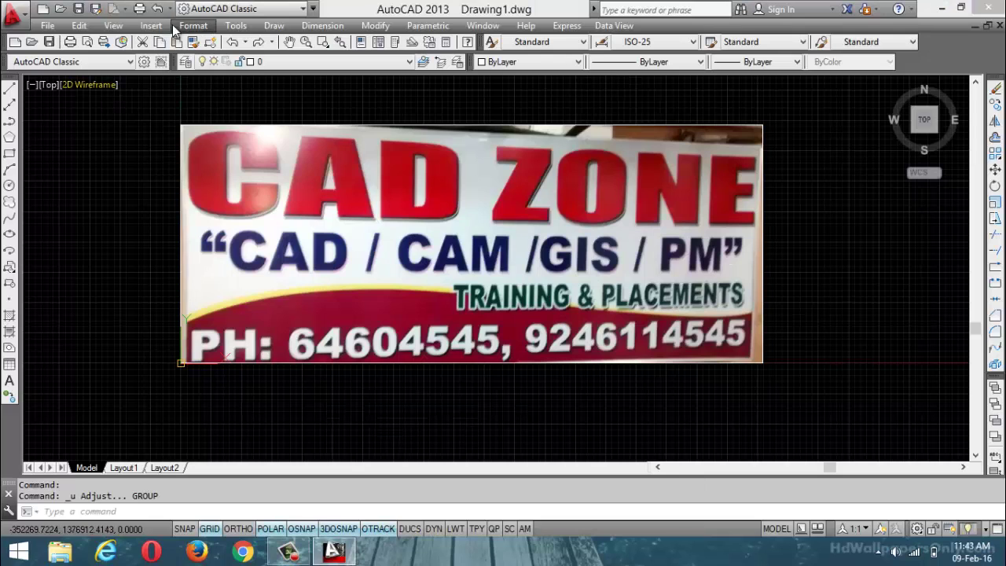
# Step: Attach the y8gjin raster image from the Desktop at insertion point 0,0,0 with full path, on-screen scale and rotation angle 0
pyautogui.click(157, 25)
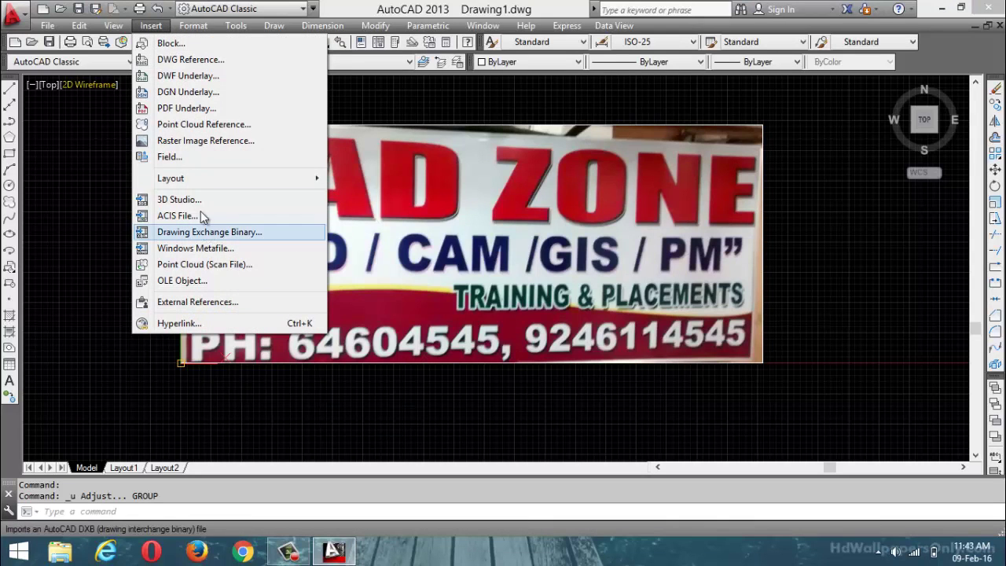
pyautogui.click(193, 141)
pyautogui.click(311, 326)
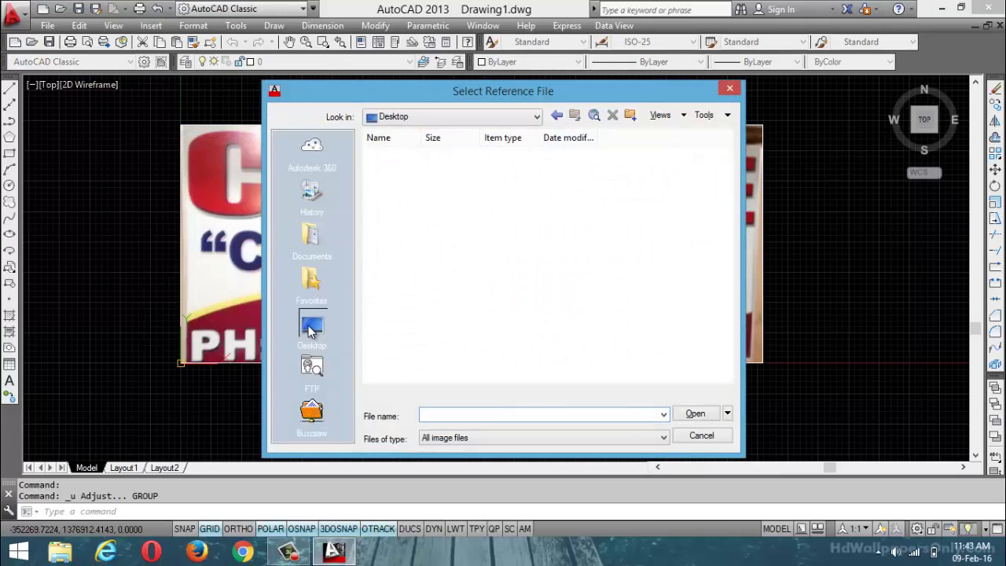
pyautogui.click(507, 255)
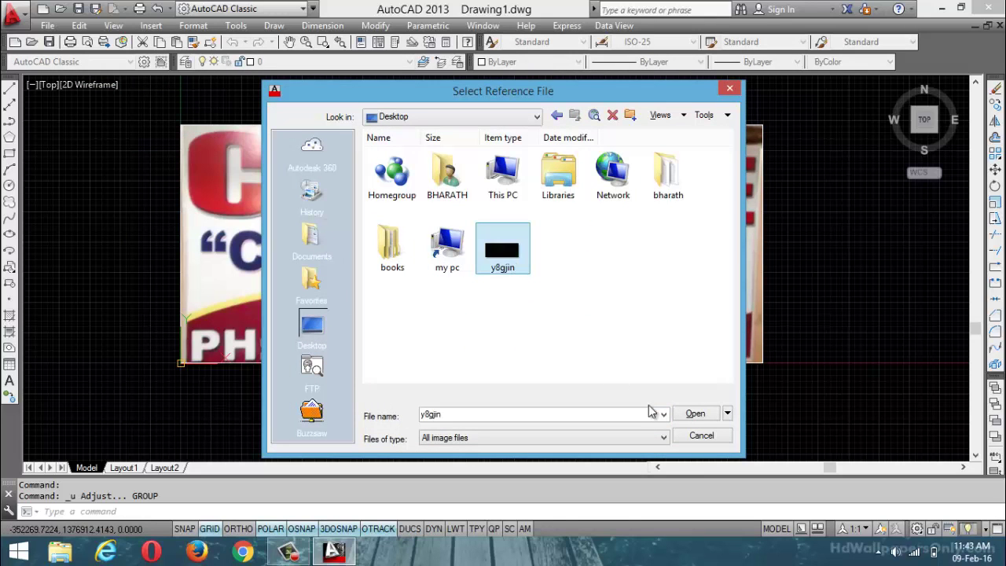
pyautogui.click(696, 415)
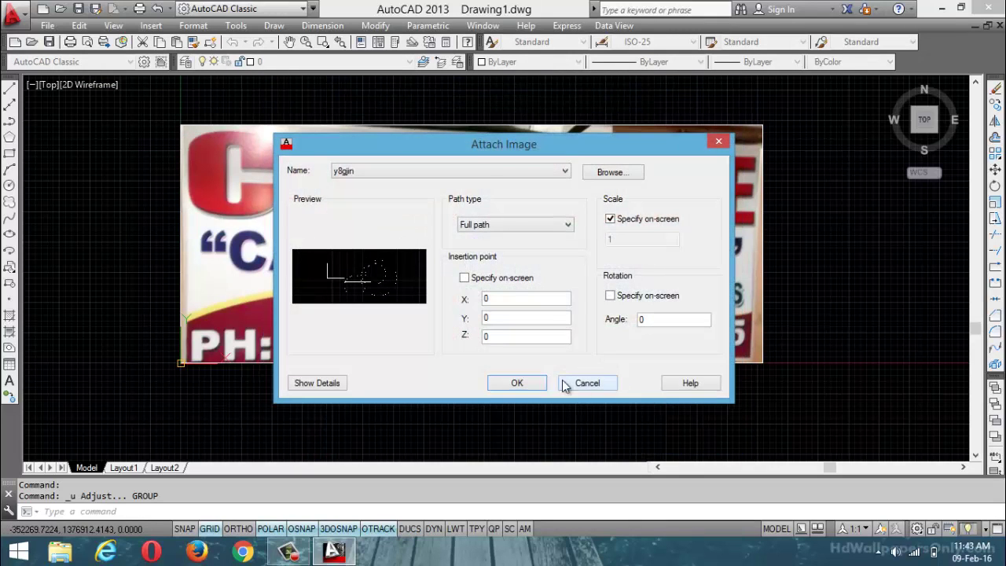
pyautogui.click(518, 383)
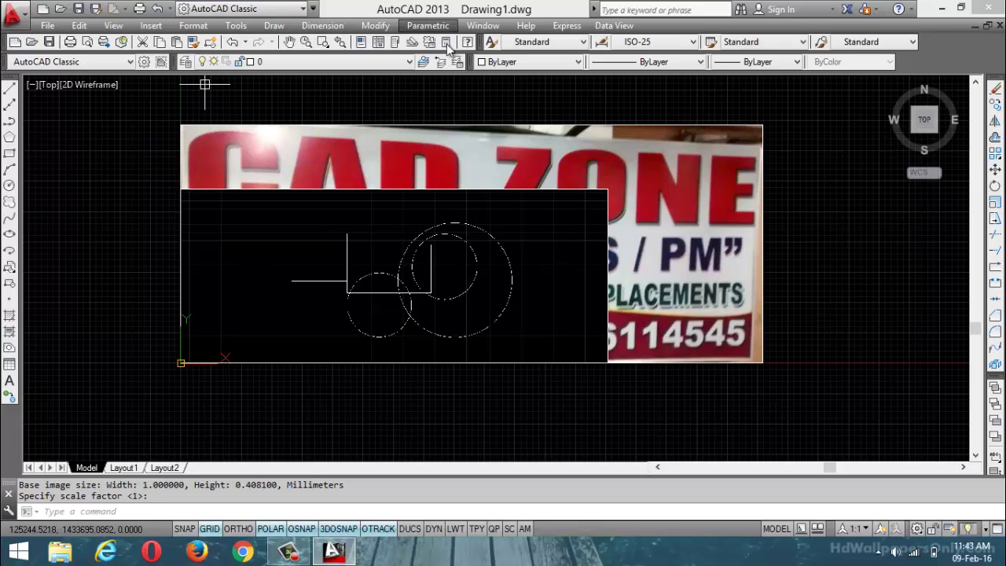
# Step: Adjust the attached y8gjin image by raising its brightness and lowering its contrast, with fade left at minimum, and apply the settings
pyautogui.click(376, 26)
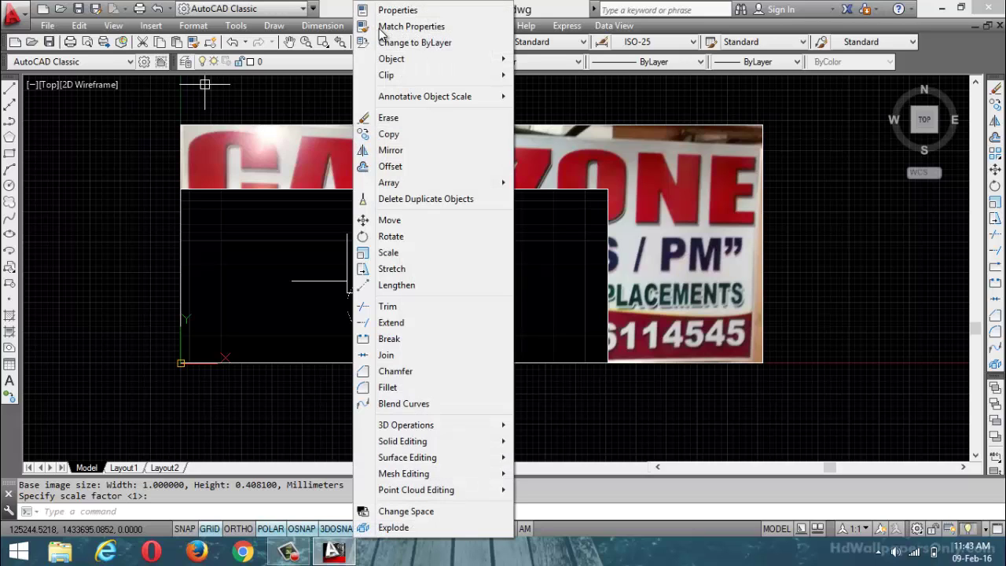
pyautogui.moveTo(386, 59)
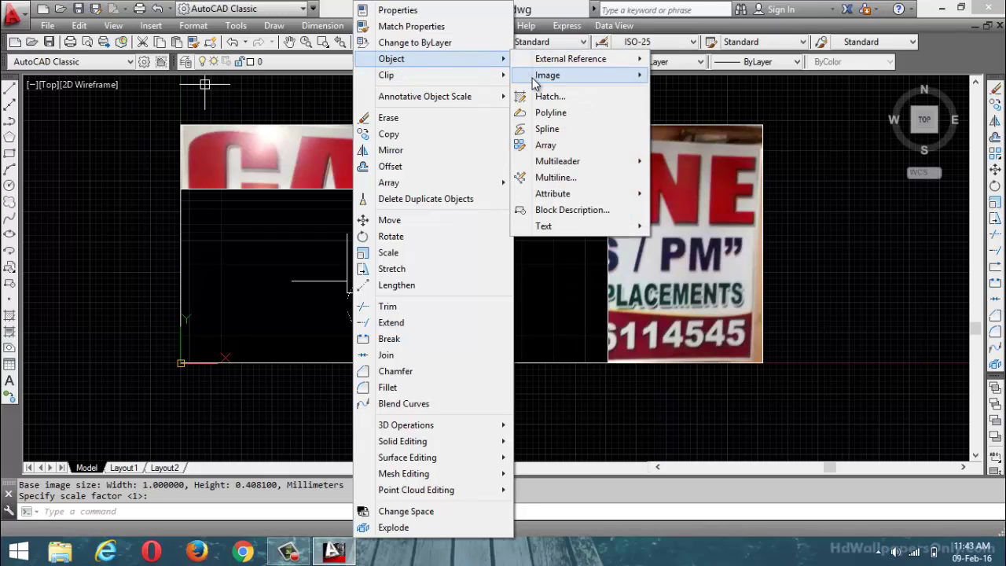
pyautogui.moveTo(535, 81)
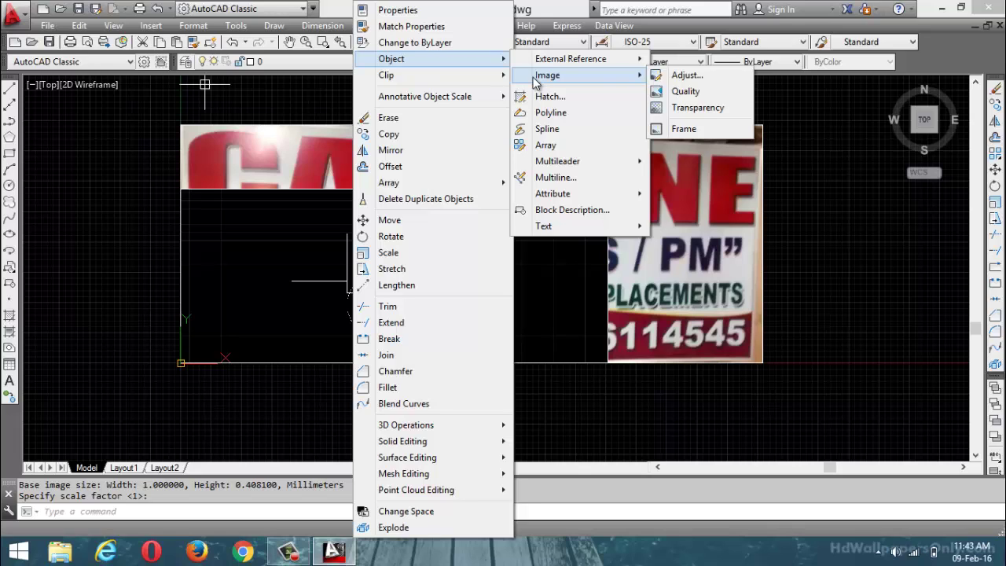
pyautogui.click(685, 76)
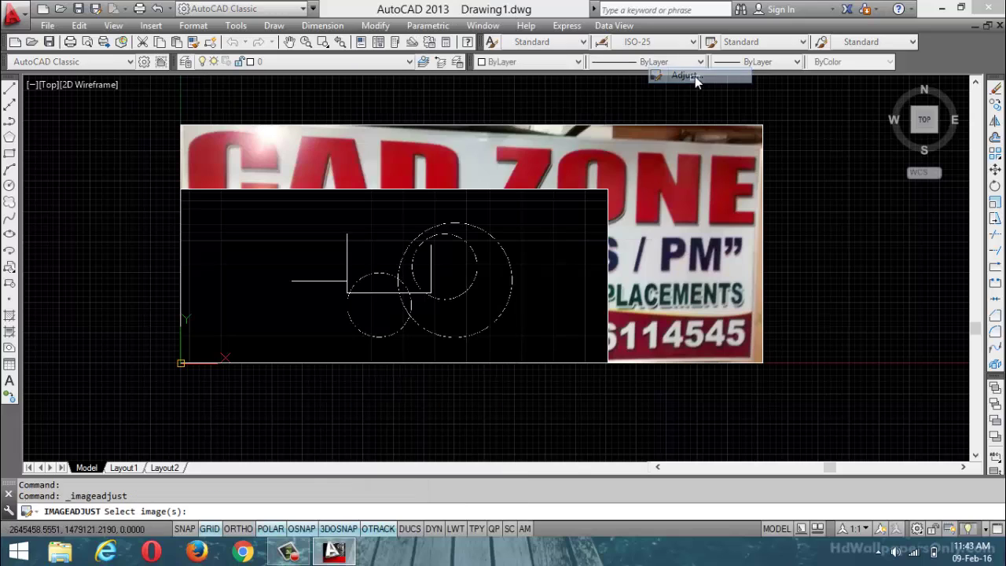
pyautogui.click(538, 190)
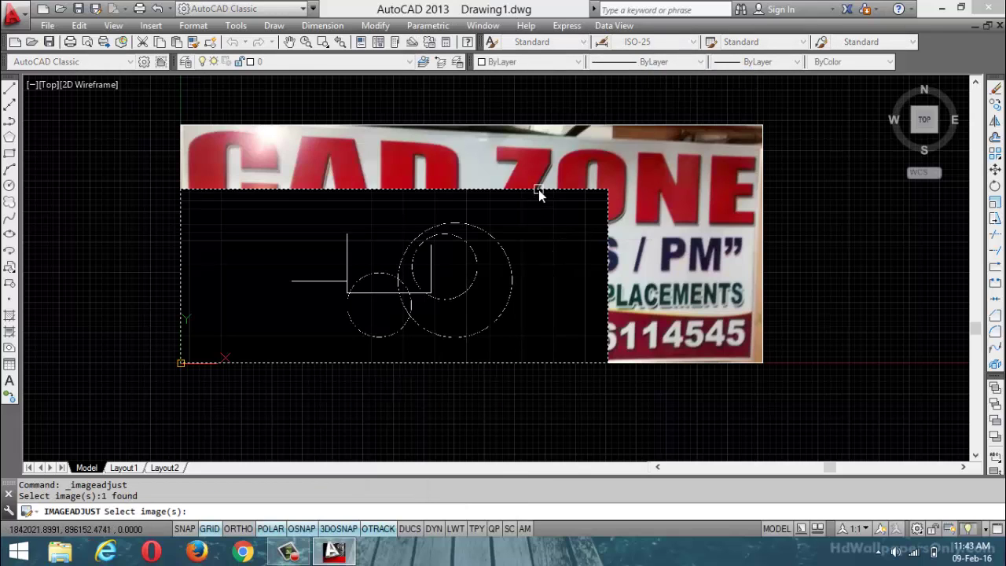
pyautogui.press('Return')
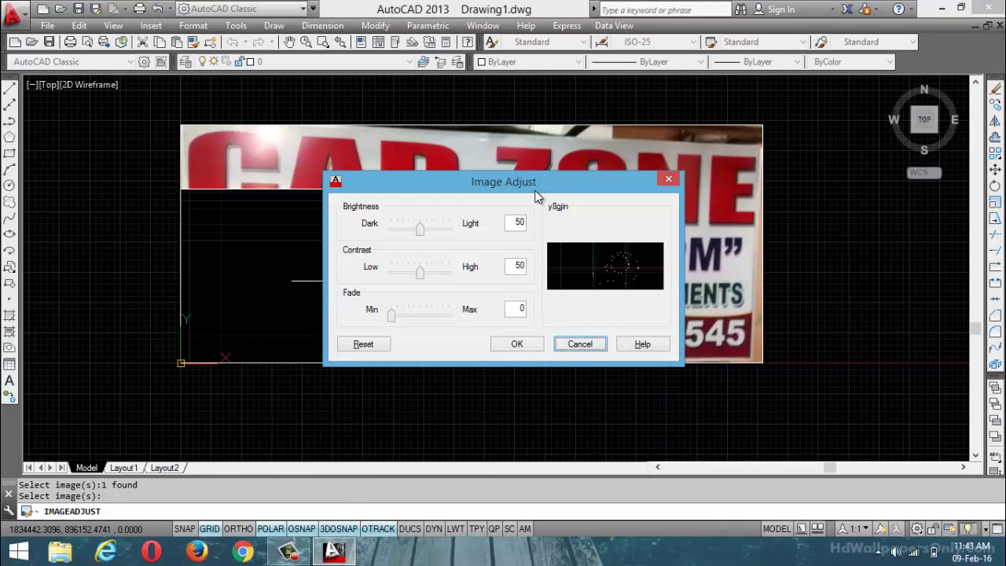
pyautogui.moveTo(419, 231)
pyautogui.mouseDown()
pyautogui.moveTo(456, 232)
pyautogui.moveTo(424, 241)
pyautogui.mouseUp()
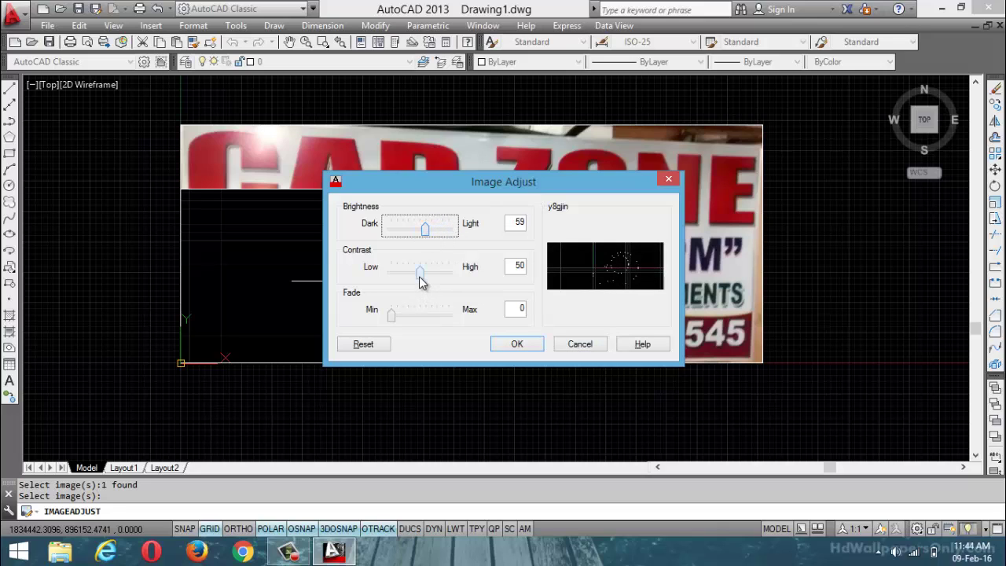
pyautogui.moveTo(420, 275); pyautogui.dragTo(396, 282)
pyautogui.moveTo(389, 316)
pyautogui.mouseDown()
pyautogui.moveTo(408, 319)
pyautogui.moveTo(372, 321)
pyautogui.mouseUp()
pyautogui.moveTo(393, 272); pyautogui.dragTo(396, 272)
pyautogui.moveTo(431, 233)
pyautogui.mouseDown()
pyautogui.moveTo(407, 228)
pyautogui.moveTo(430, 237)
pyautogui.mouseUp()
pyautogui.click(510, 344)
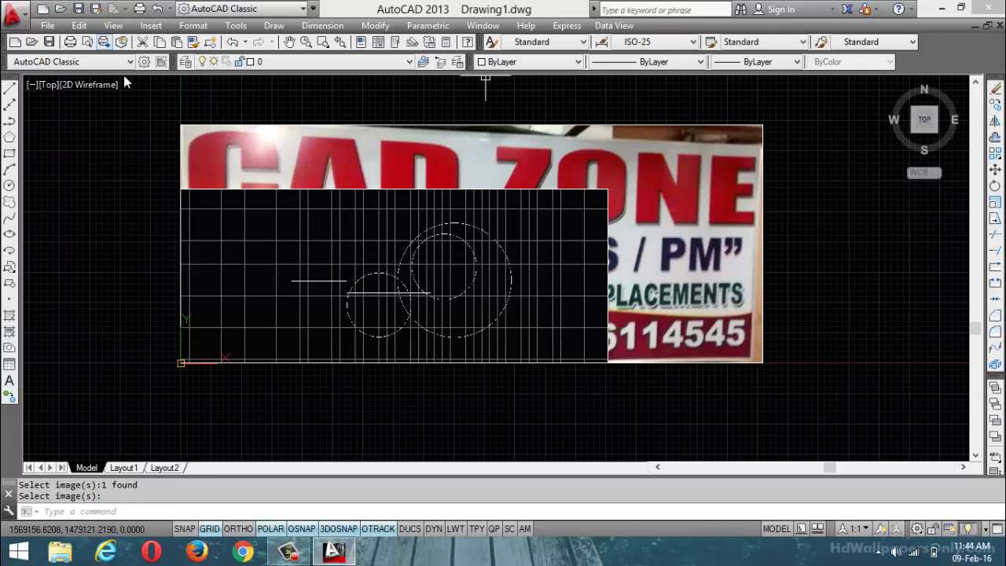
# Step: Turn off the display of the UCS icon
pyautogui.click(113, 26)
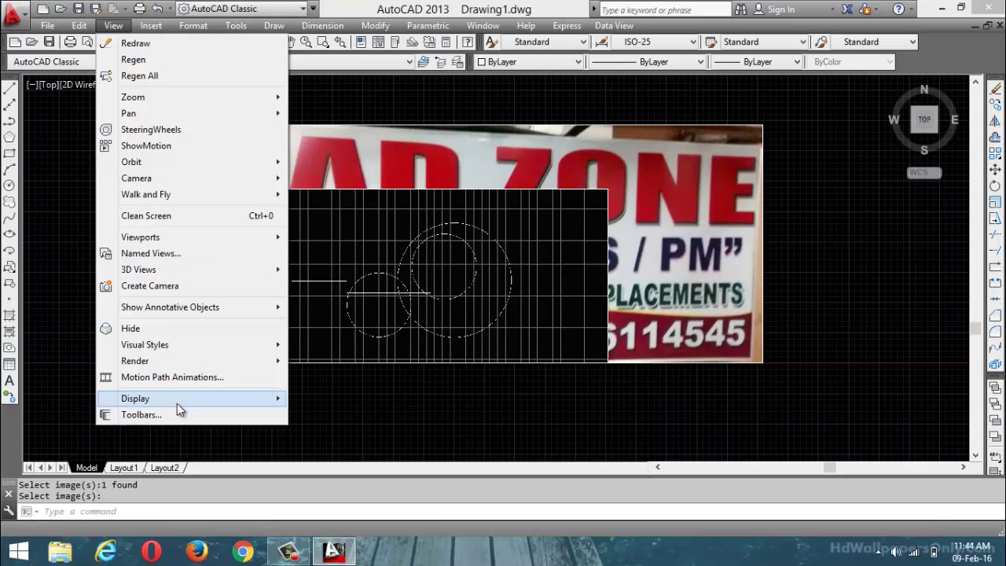
pyautogui.moveTo(176, 401)
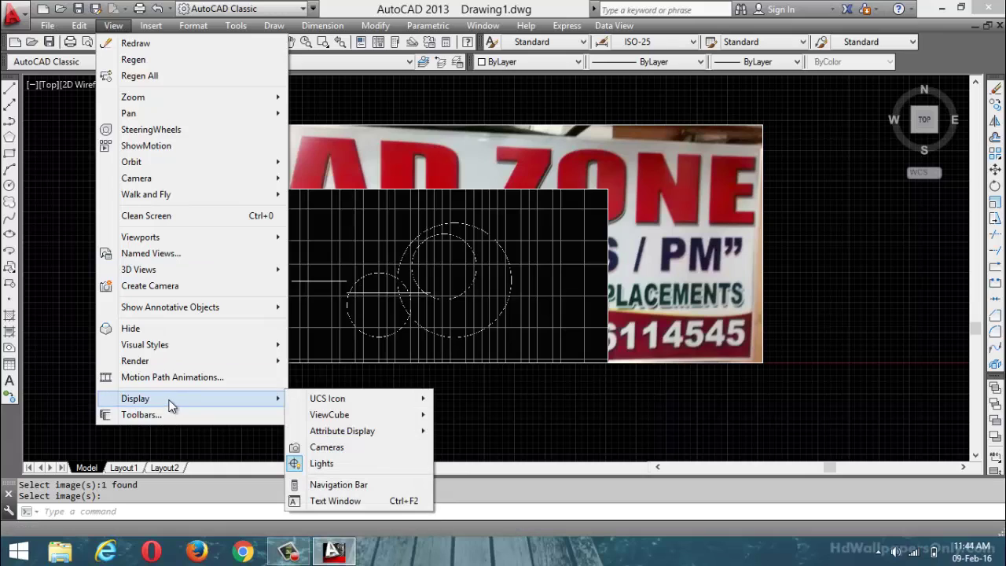
pyautogui.moveTo(324, 402)
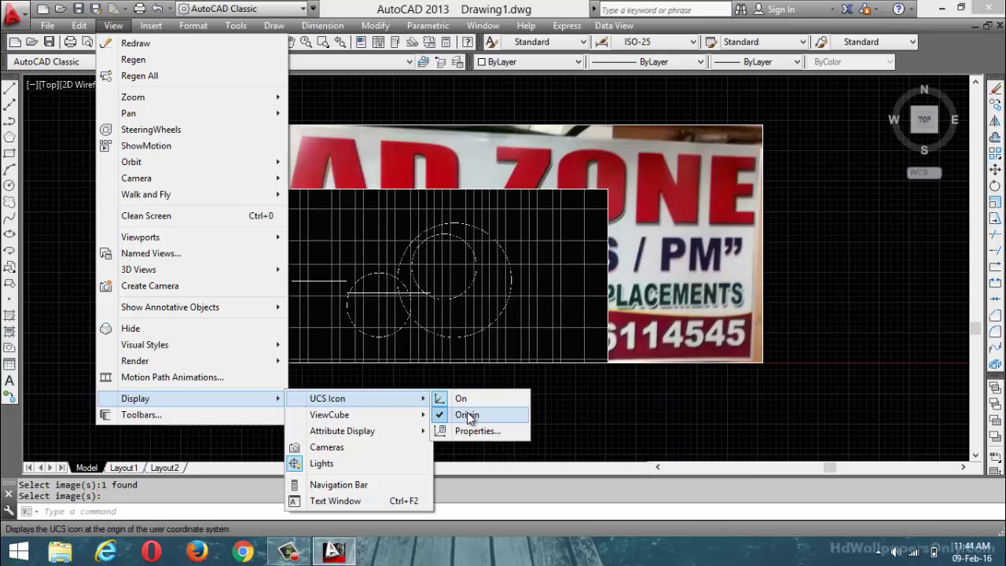
pyautogui.click(458, 401)
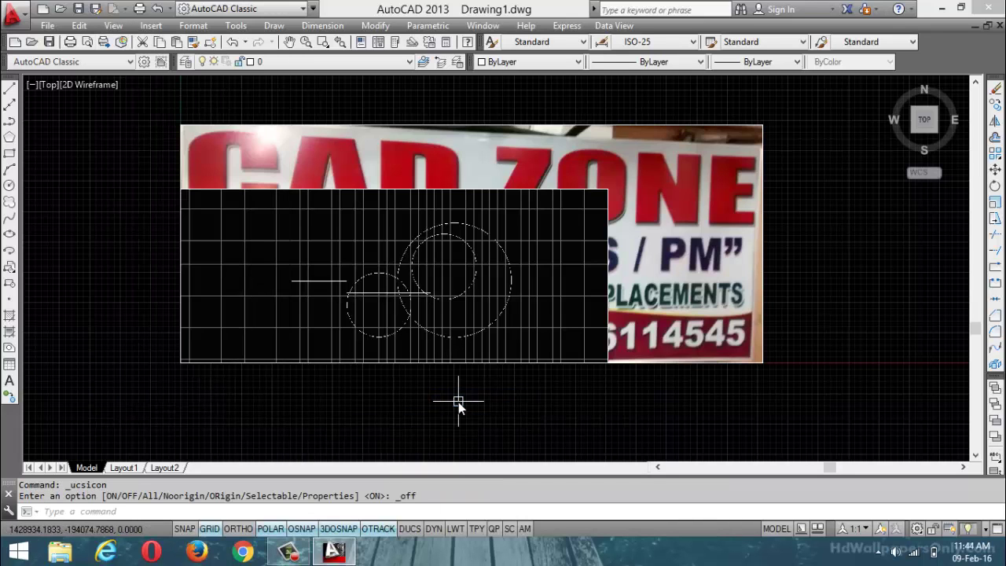
pyautogui.scroll(-4, 432, 337)
pyautogui.scroll(6, 336, 343)
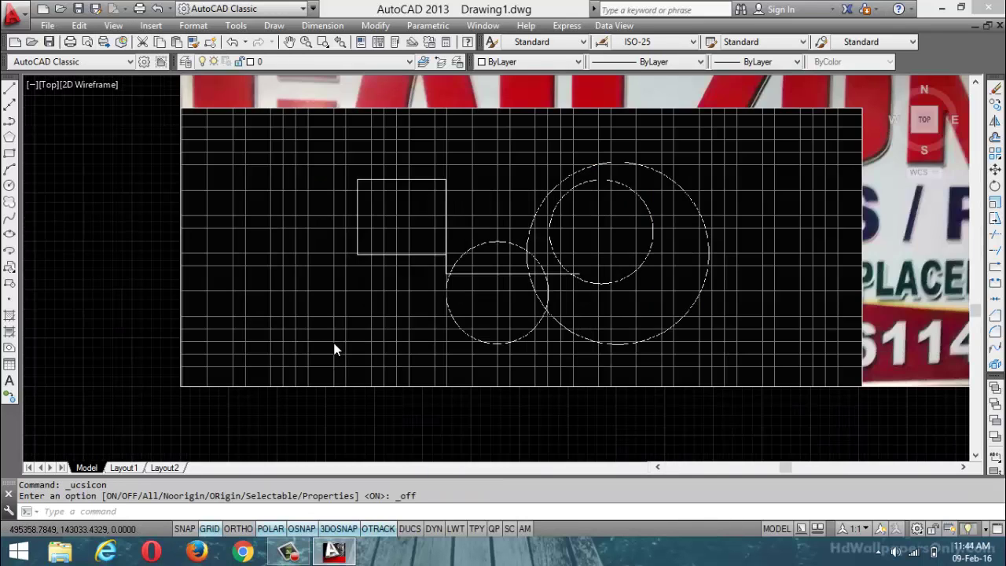
# Step: Select all objects in the drawing, including both attached images, and delete them
pyautogui.scroll(-5, 334, 350)
pyautogui.hotkey('ctrl', 'a')
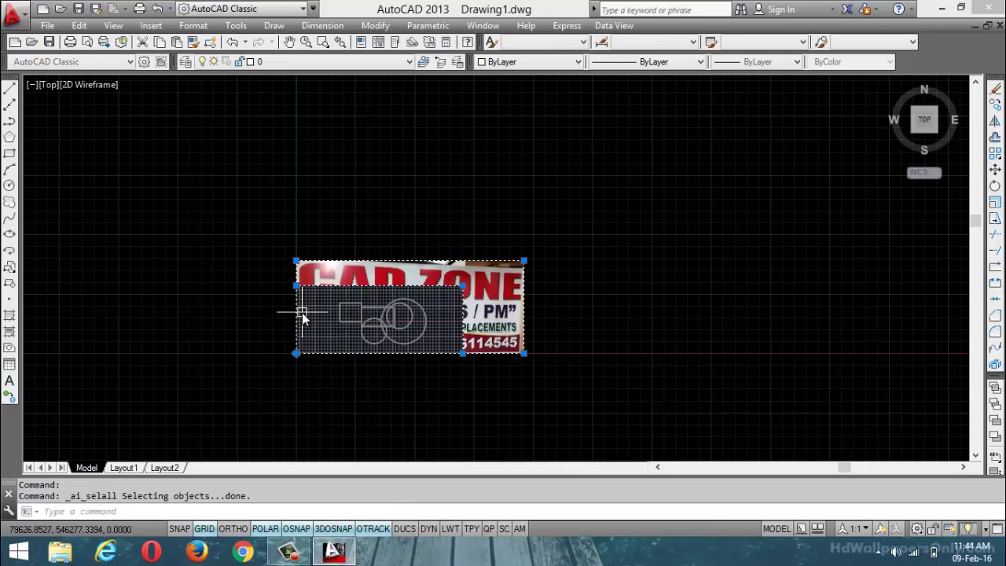
pyautogui.press('Delete')
# Step: Turn the UCS icon display back on
pyautogui.scroll(3, 292, 360)
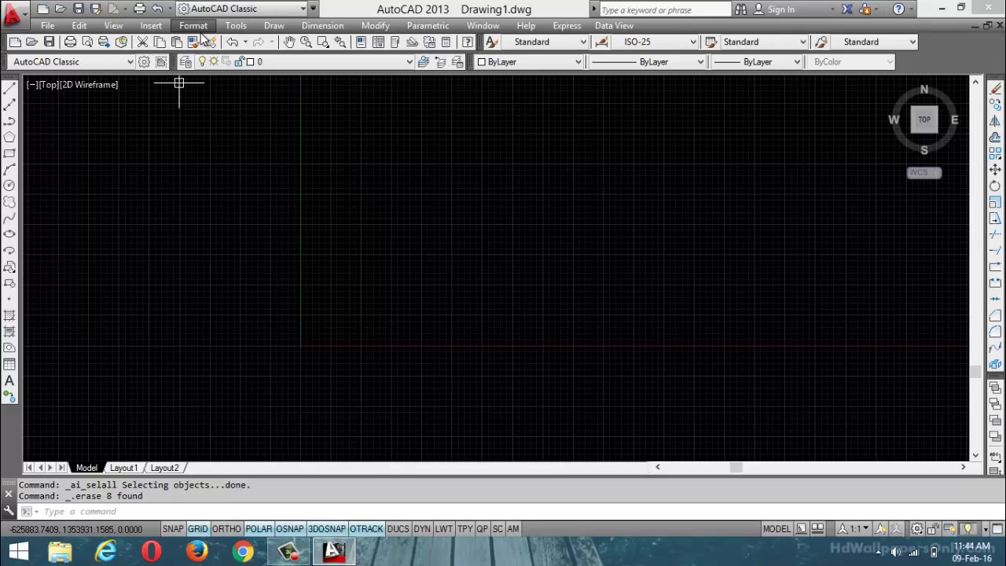
pyautogui.click(113, 25)
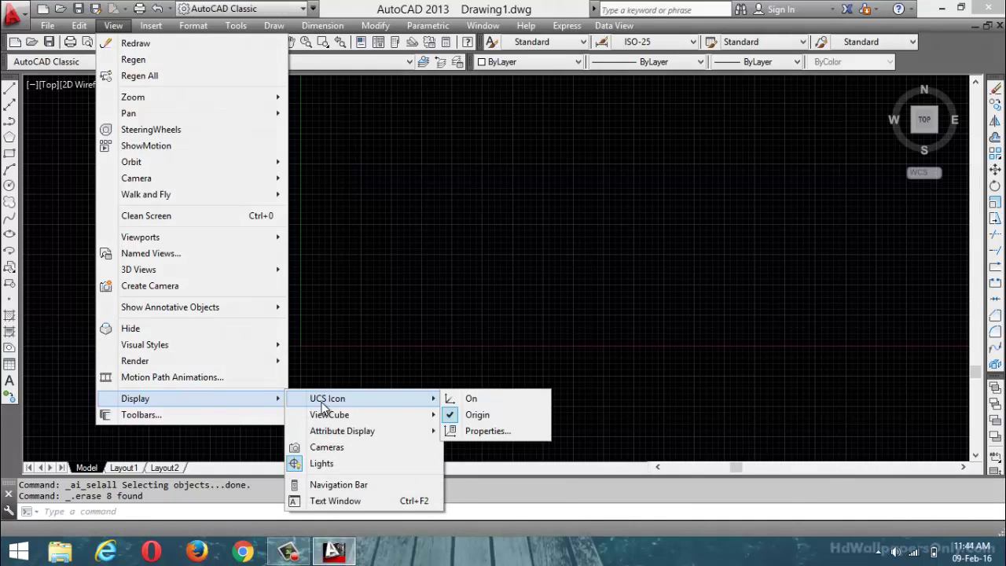
pyautogui.click(466, 400)
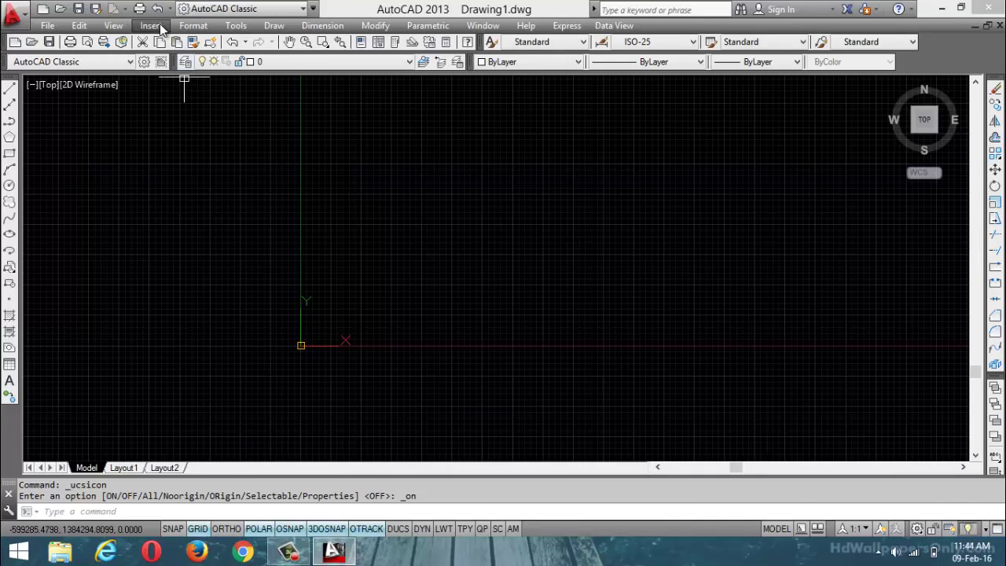
# Step: Turn off the UCS icon's Origin display option so the icon no longer sits at the drawing origin
pyautogui.click(113, 26)
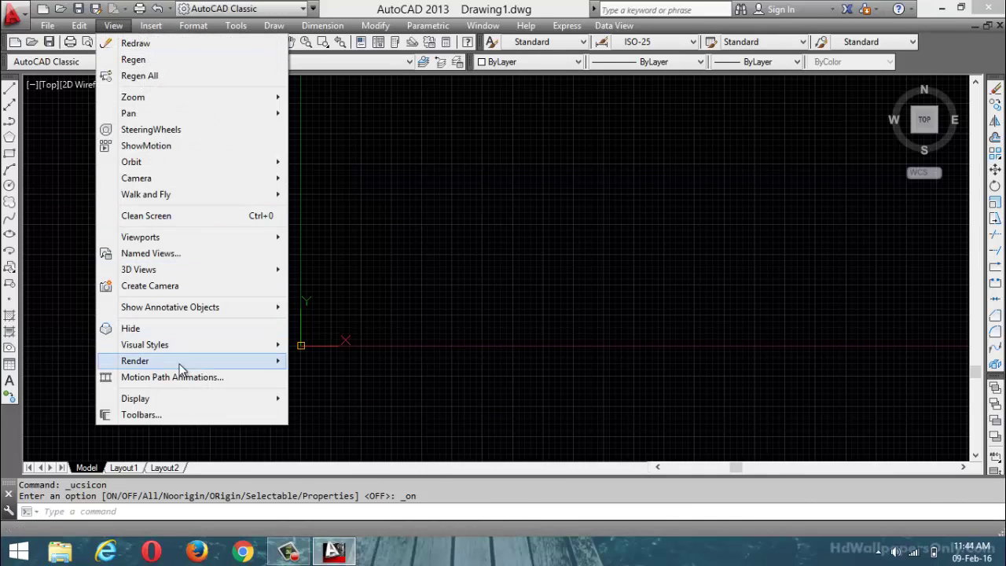
pyautogui.moveTo(188, 401)
pyautogui.moveTo(330, 401)
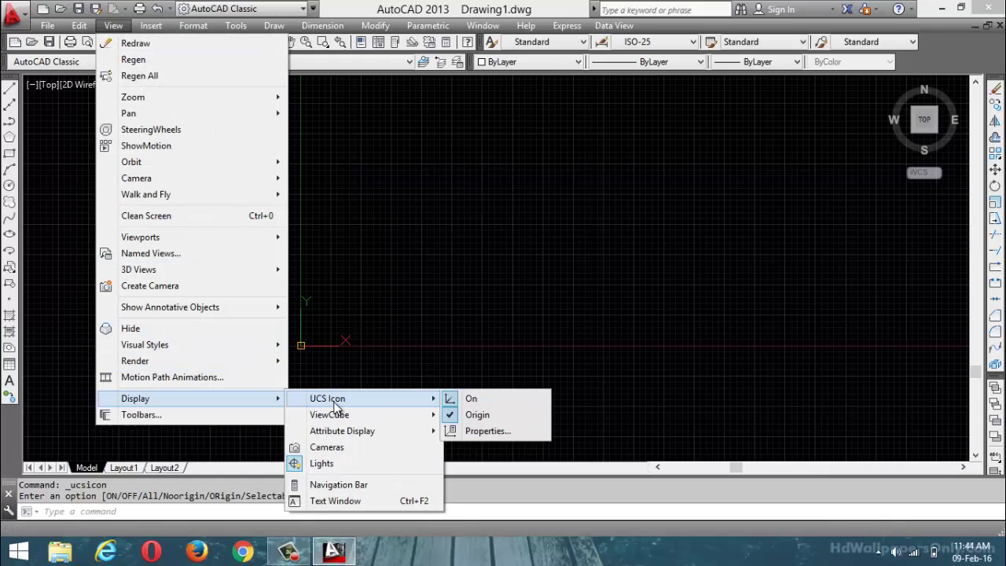
pyautogui.click(455, 418)
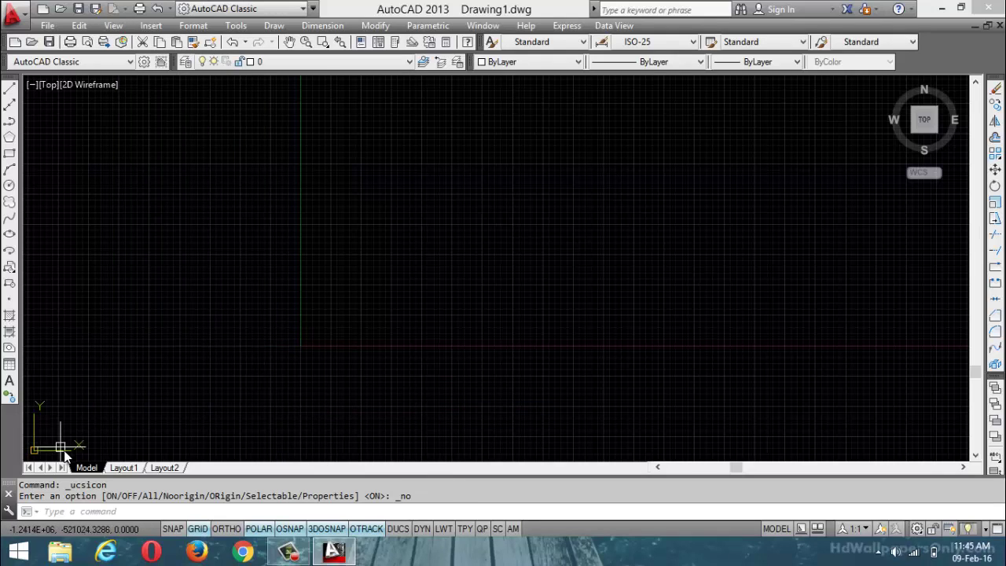
pyautogui.scroll(5, 194, 393)
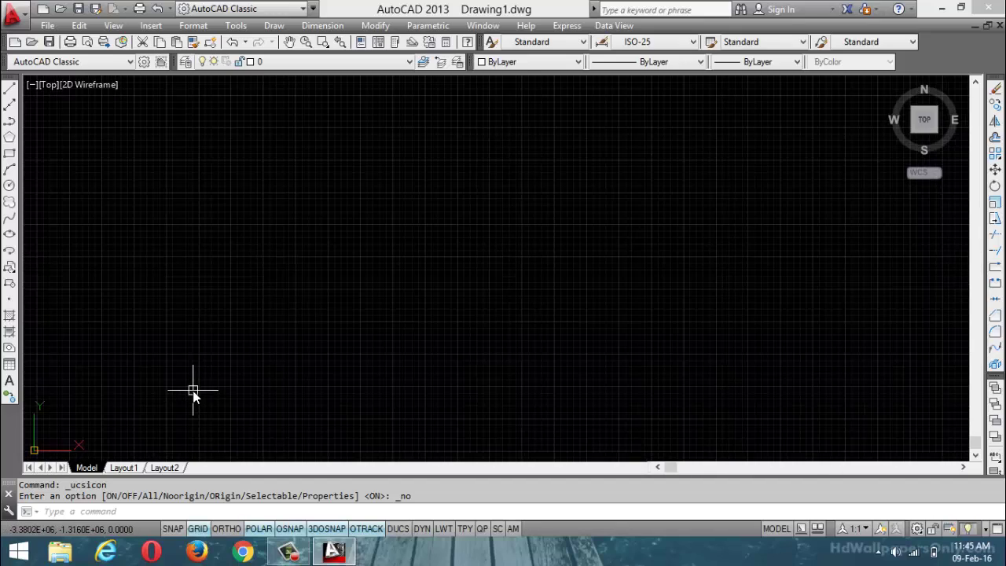
pyautogui.scroll(-3, 194, 397)
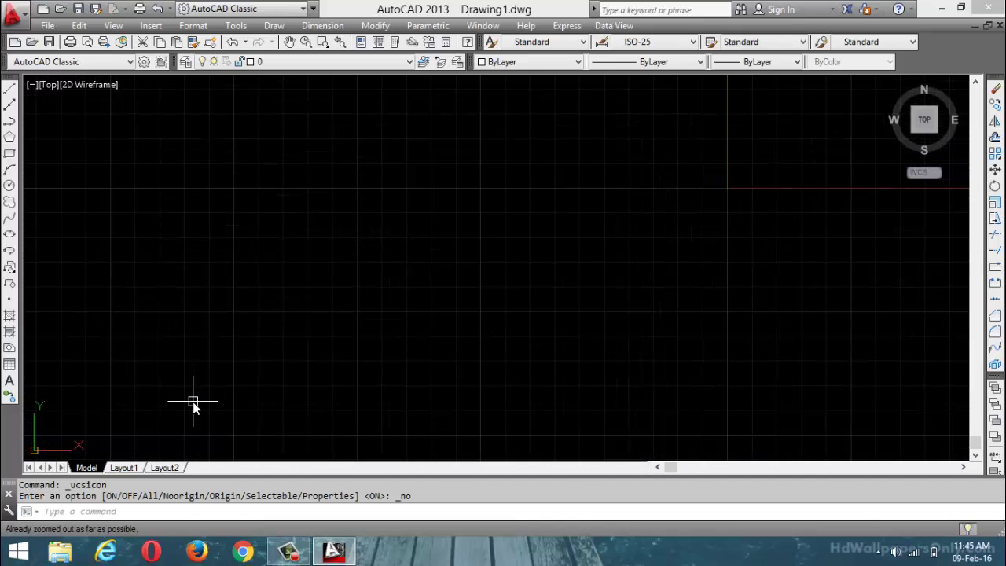
pyautogui.scroll(3, 192, 401)
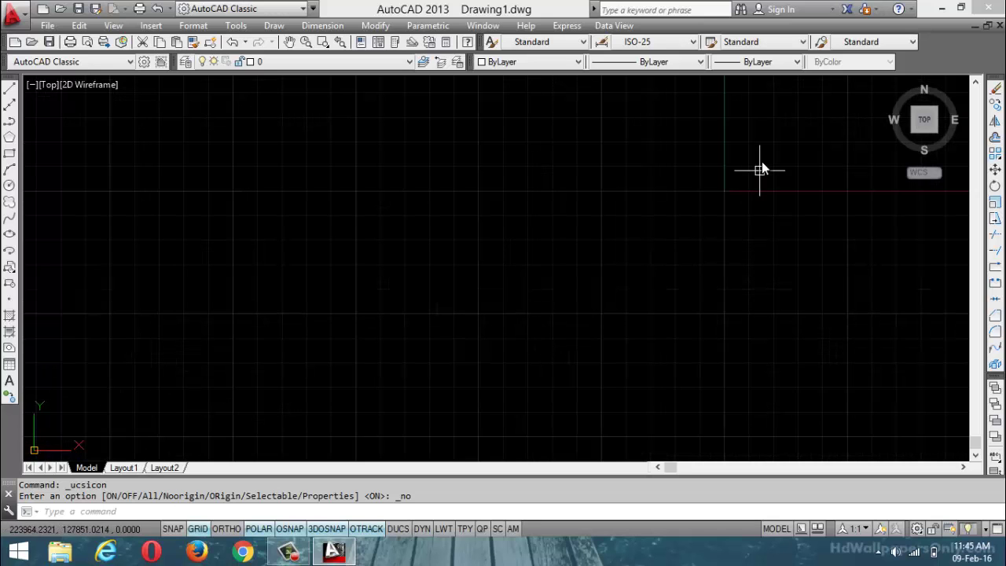
pyautogui.scroll(3, 760, 161)
pyautogui.scroll(-2, 712, 247)
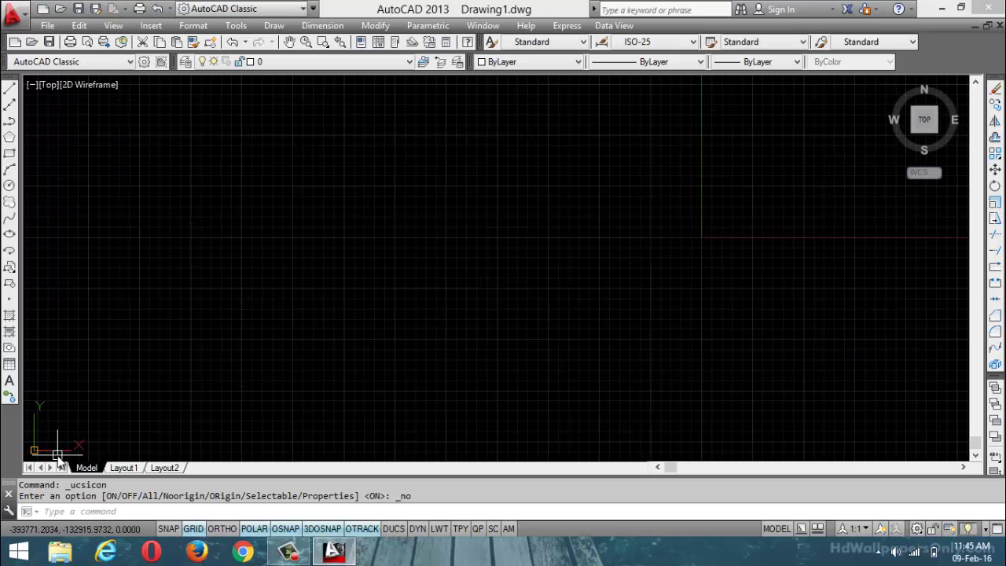
# Step: Turn the UCS icon's Origin option back on to display the icon at the coordinate system's origin
pyautogui.click(114, 26)
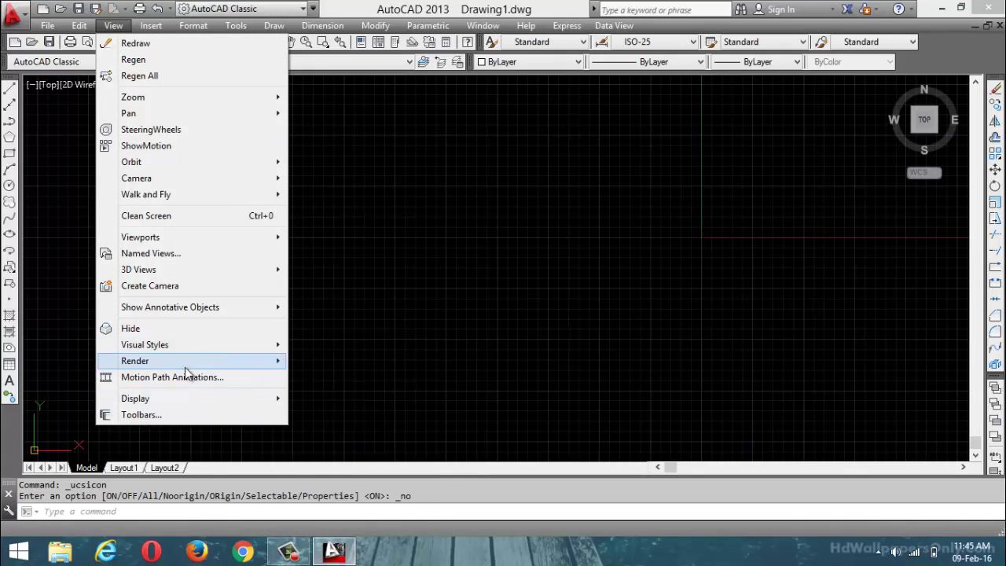
pyautogui.moveTo(221, 404)
pyautogui.moveTo(330, 407)
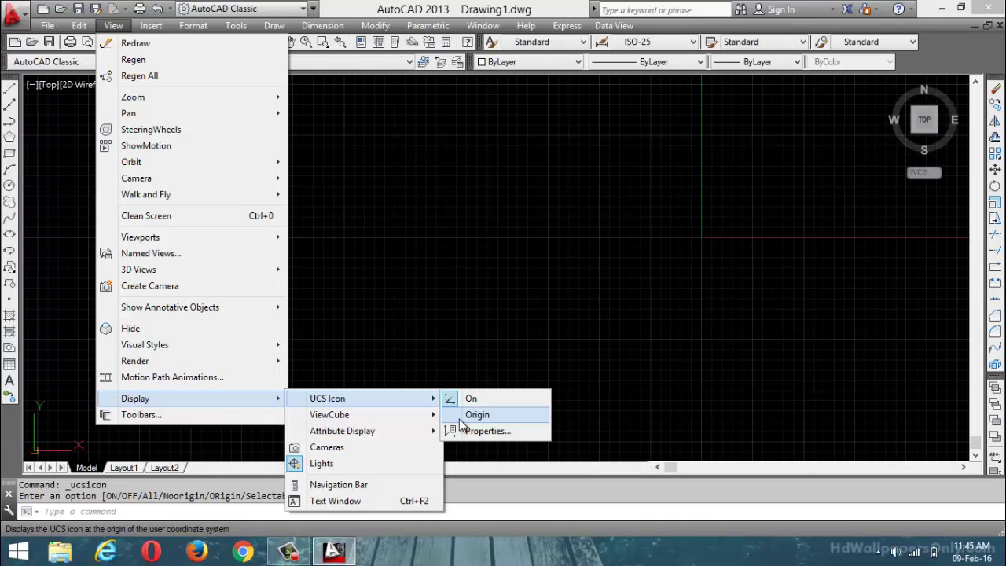
pyautogui.click(460, 418)
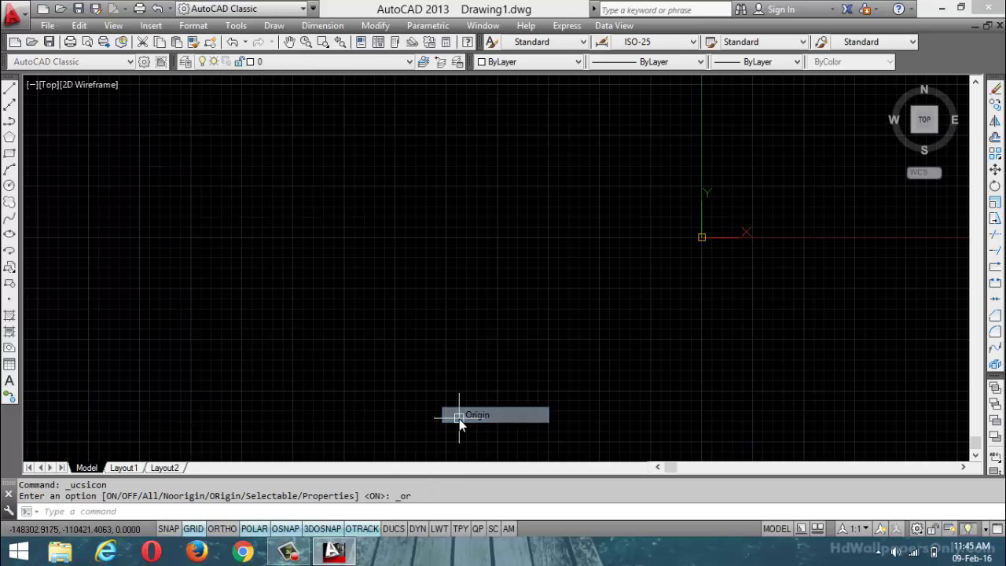
pyautogui.scroll(8, 755, 217)
pyautogui.scroll(-2, 467, 357)
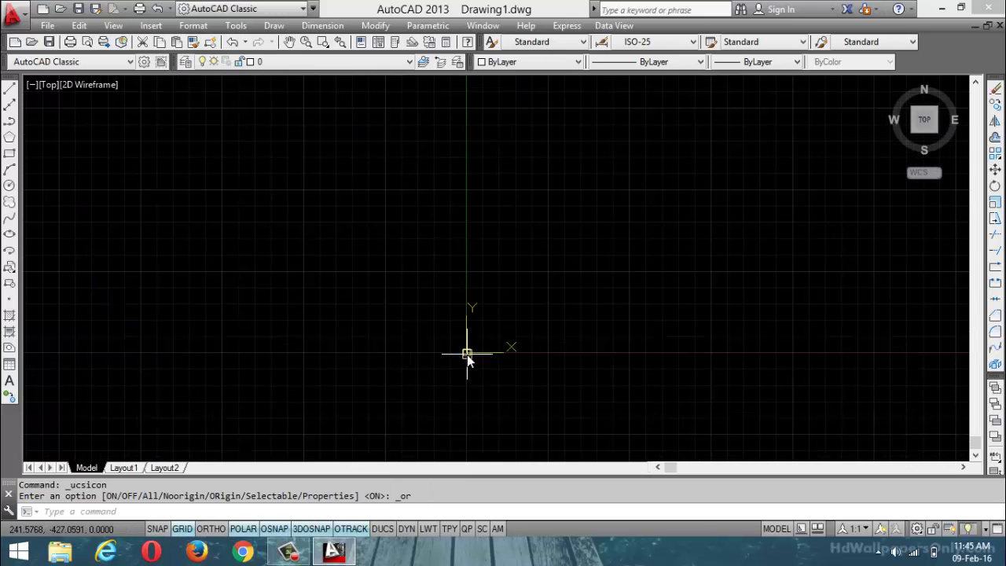
pyautogui.scroll(-3, 521, 392)
pyautogui.scroll(3, 573, 415)
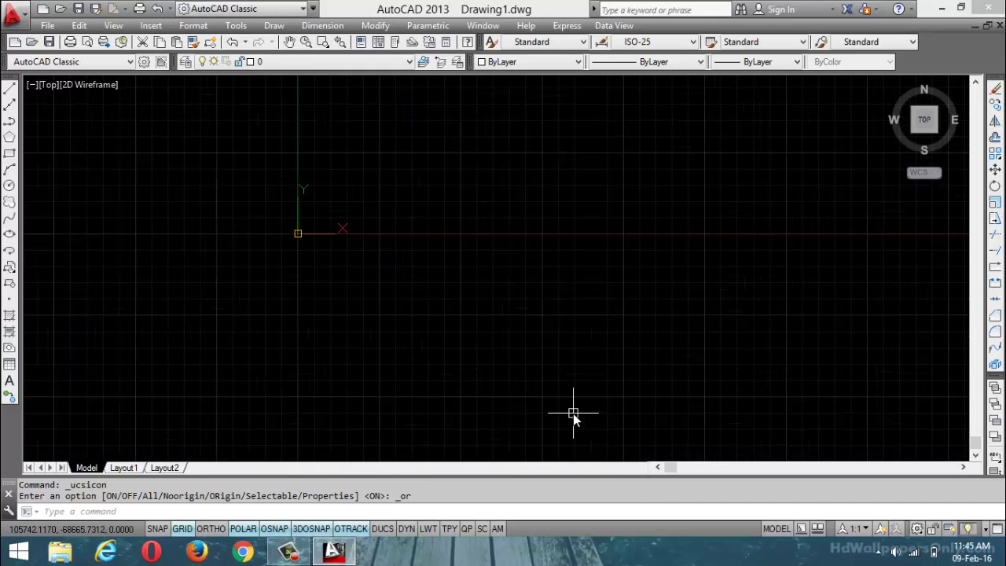
pyautogui.scroll(-3, 573, 413)
pyautogui.scroll(-2, 438, 218)
pyautogui.scroll(-2, 236, 87)
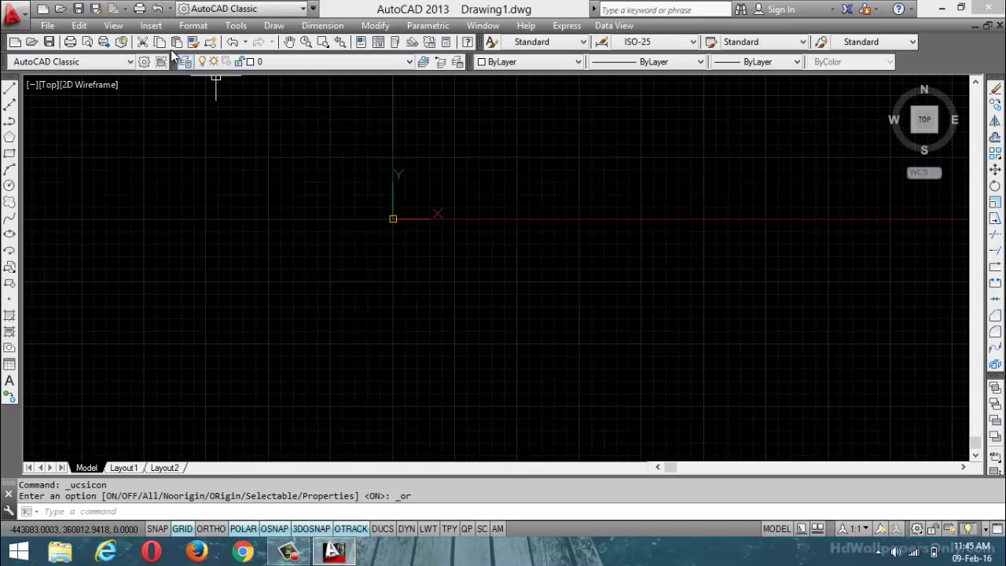
# Step: Preview the 2D and 3D icon styles in the UCS icon properties and close the dialog without applying anything
pyautogui.click(118, 26)
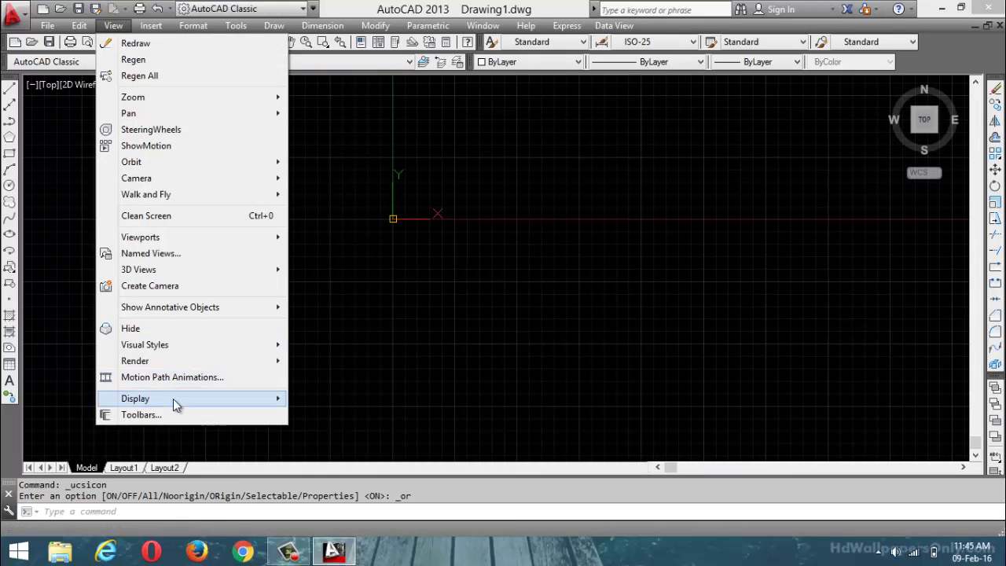
pyautogui.moveTo(174, 400)
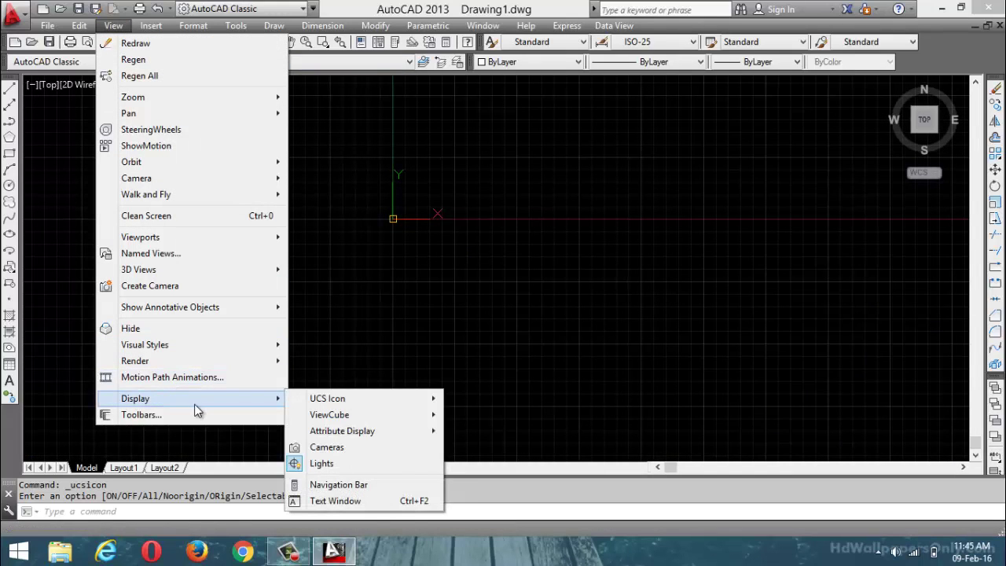
pyautogui.moveTo(329, 401)
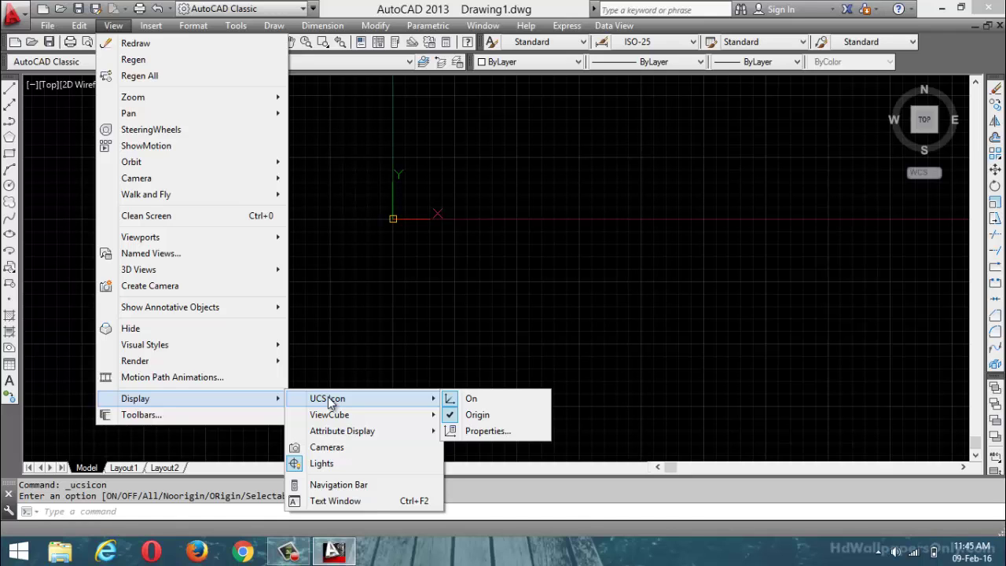
pyautogui.click(487, 431)
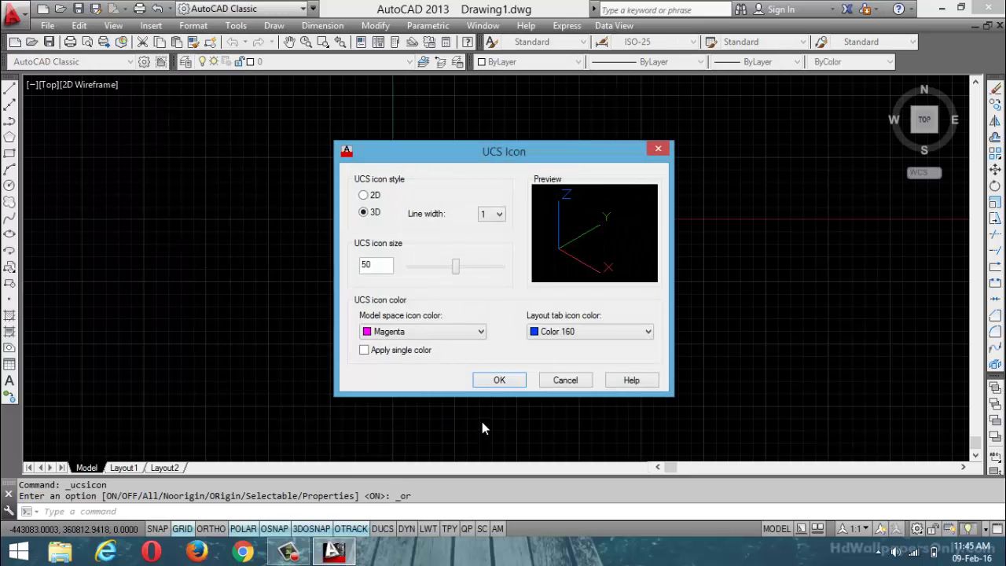
pyautogui.click(363, 196)
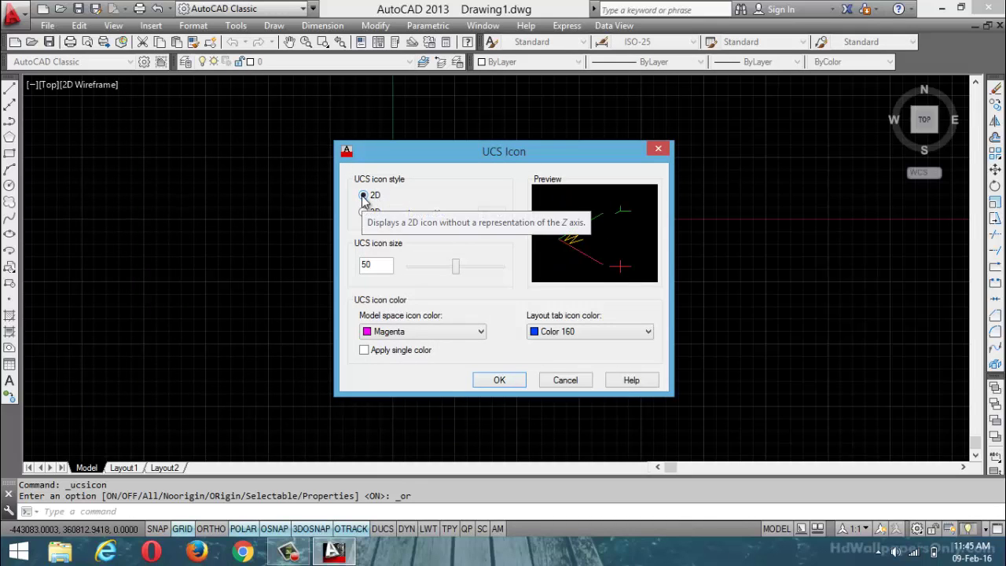
pyautogui.click(365, 213)
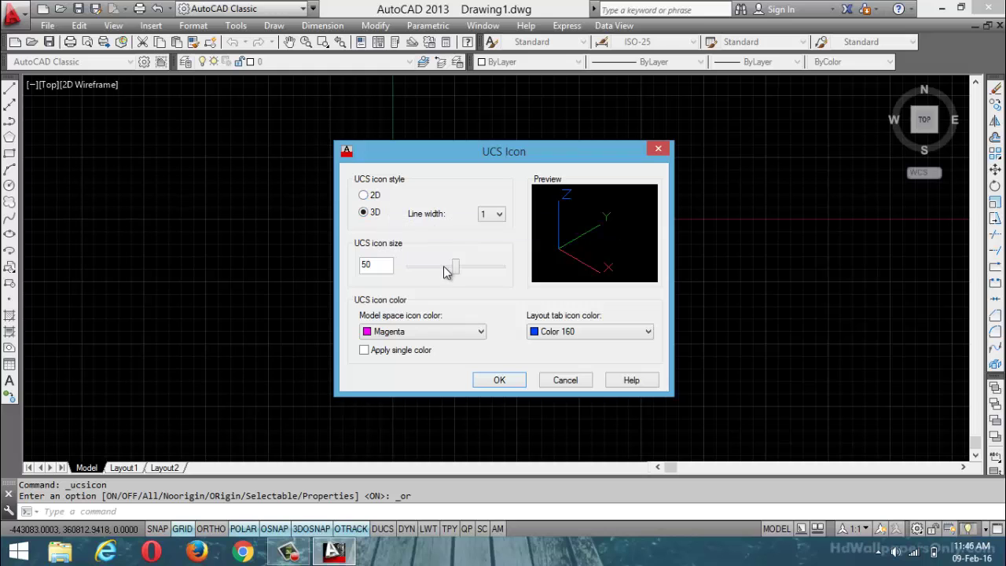
pyautogui.click(660, 150)
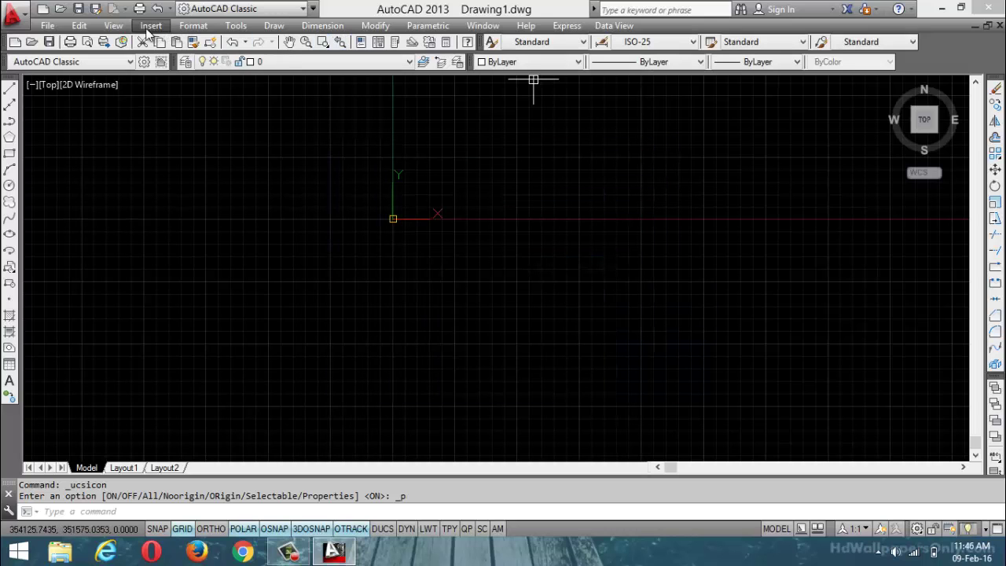
# Step: Set the UCS icon to the 3D style with an icon size of 50 in its properties and apply the settings
pyautogui.click(114, 25)
pyautogui.moveTo(175, 349)
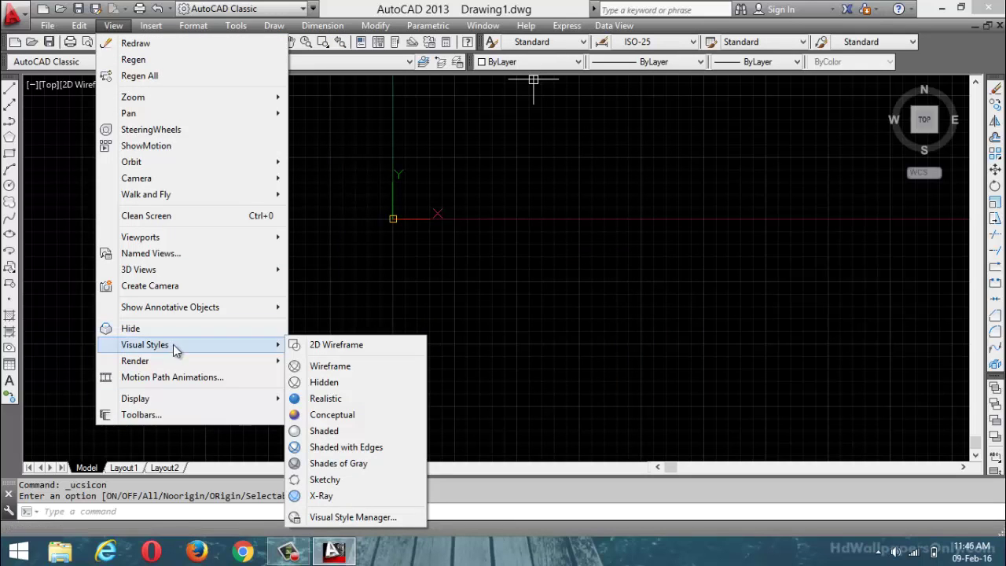
pyautogui.moveTo(207, 405)
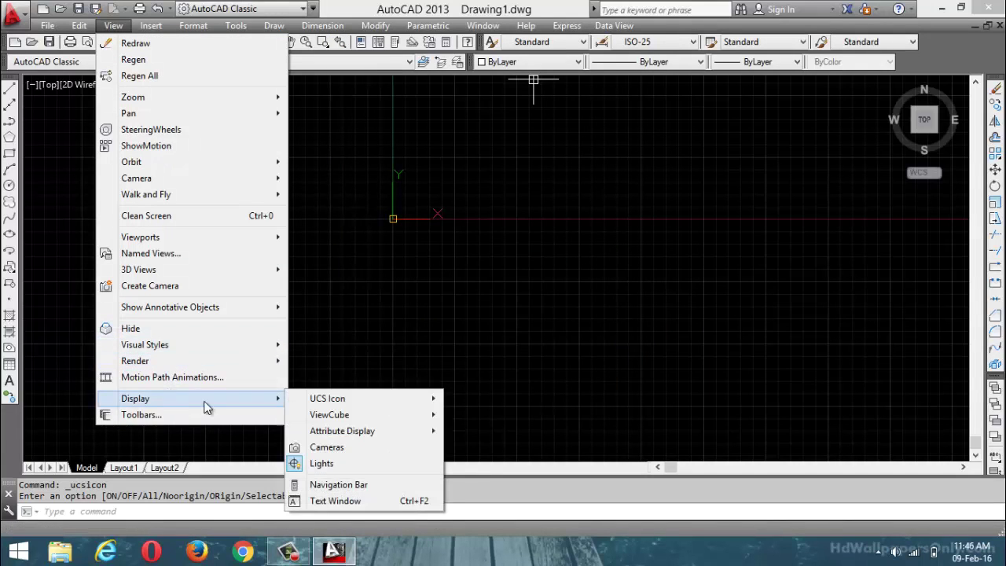
pyautogui.click(489, 434)
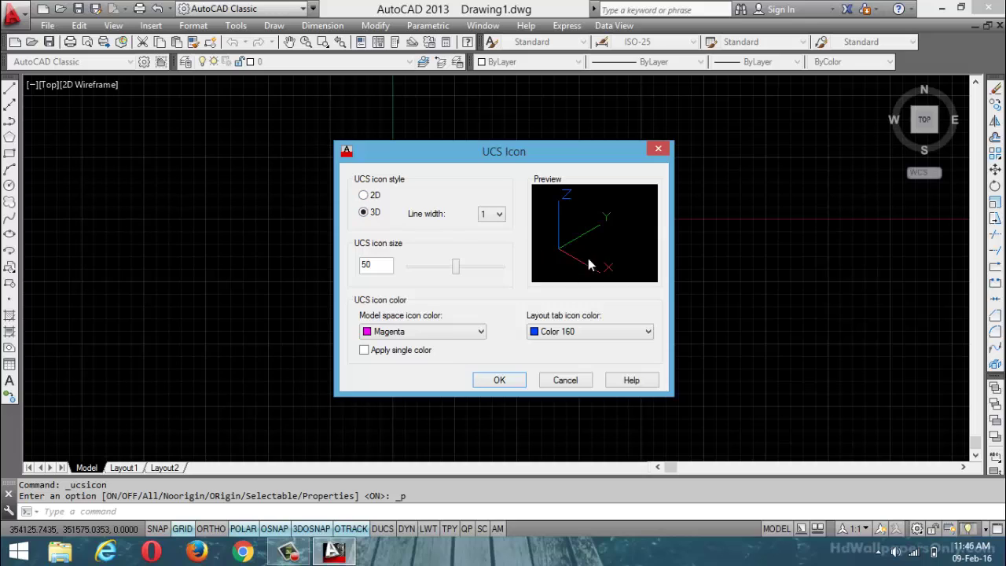
pyautogui.click(363, 195)
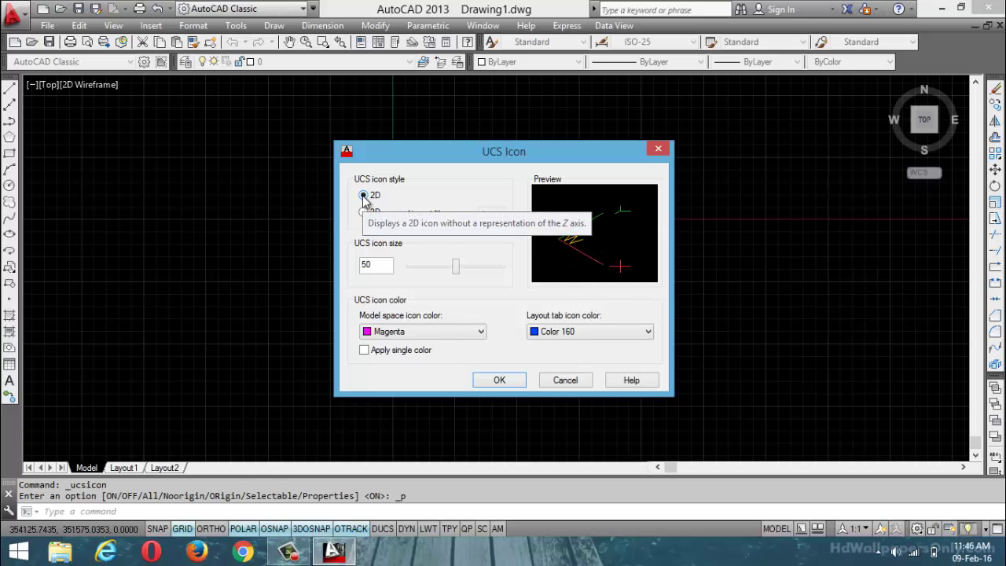
pyautogui.click(365, 212)
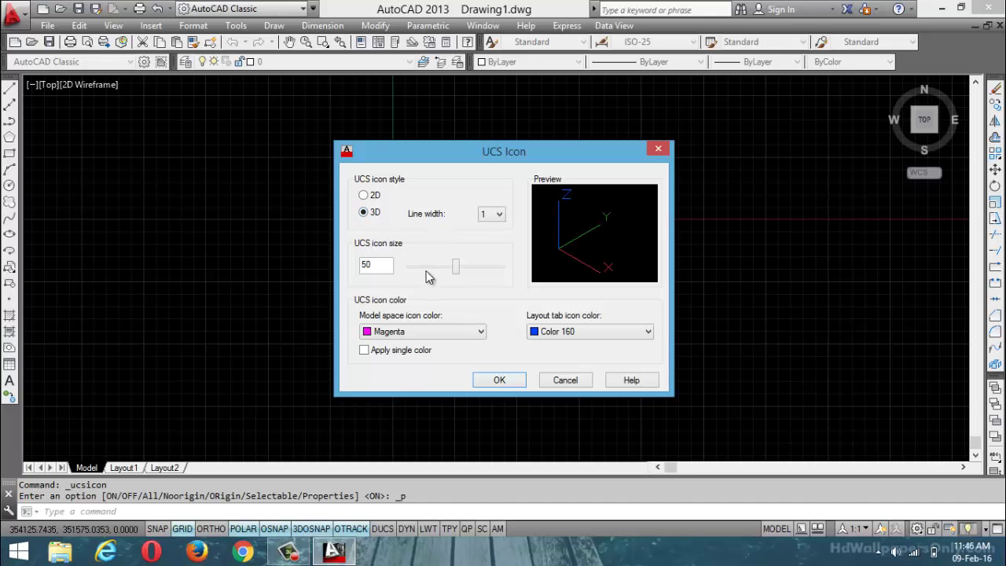
pyautogui.moveTo(456, 268)
pyautogui.mouseDown()
pyautogui.moveTo(511, 271)
pyautogui.moveTo(469, 267)
pyautogui.mouseUp()
pyautogui.doubleClick(390, 265)
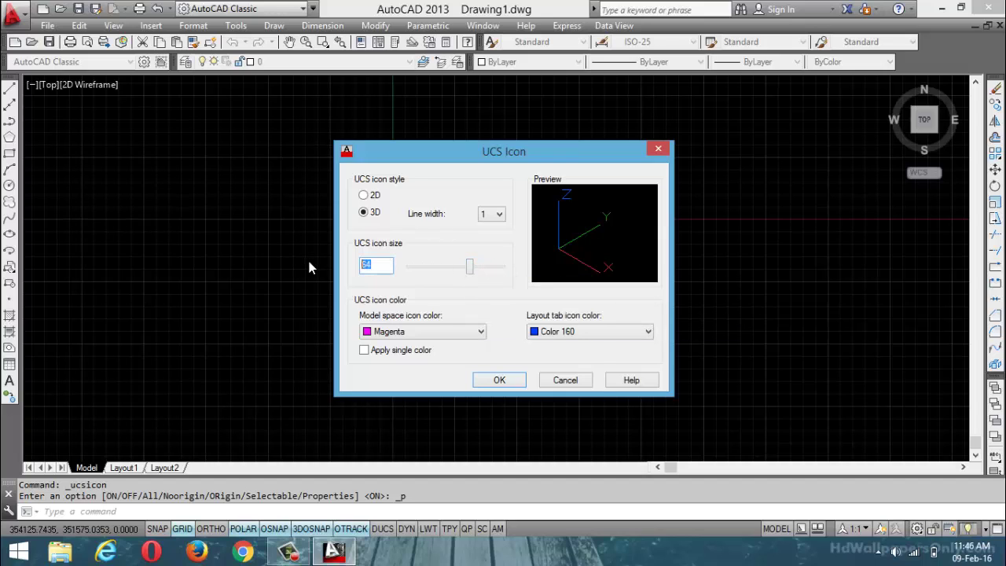
pyautogui.write('50')
pyautogui.click(487, 383)
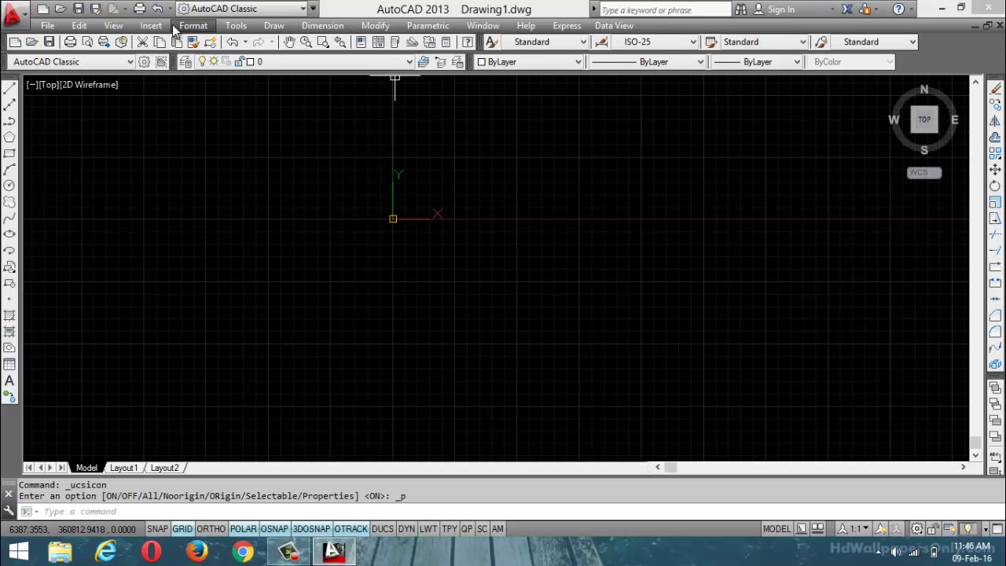
# Step: Turn on the display of the ViewCube
pyautogui.click(123, 26)
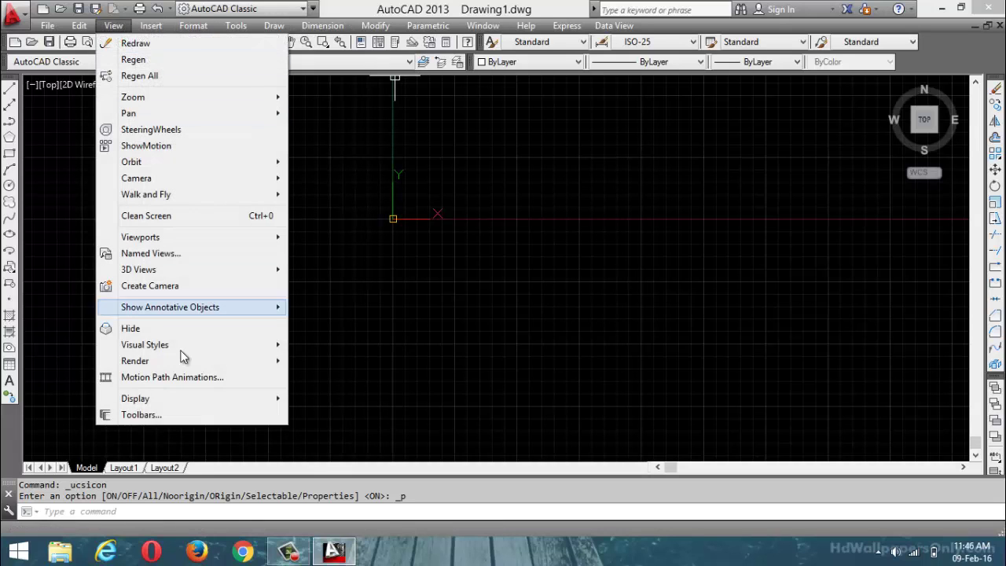
pyautogui.moveTo(167, 404)
pyautogui.moveTo(340, 417)
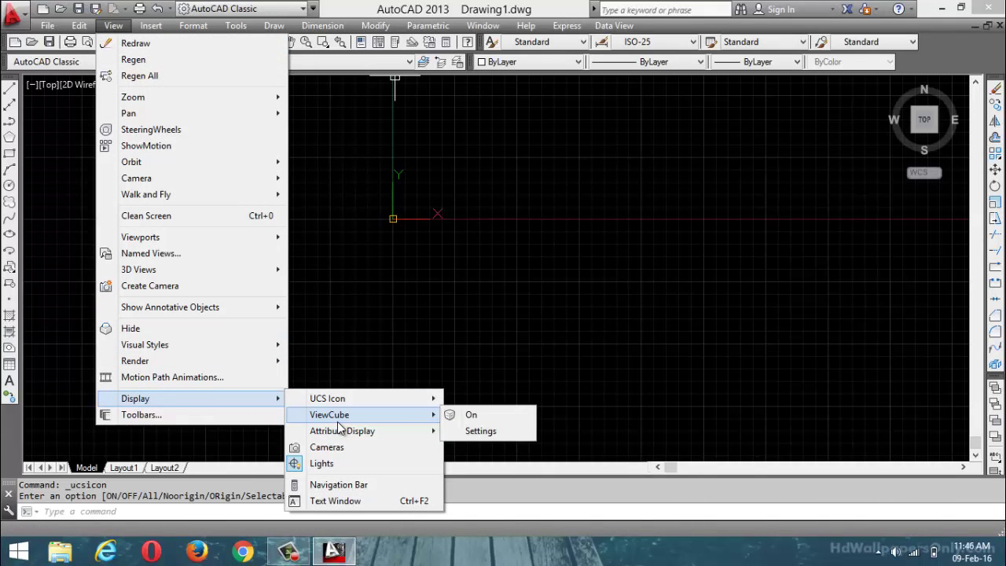
pyautogui.click(493, 421)
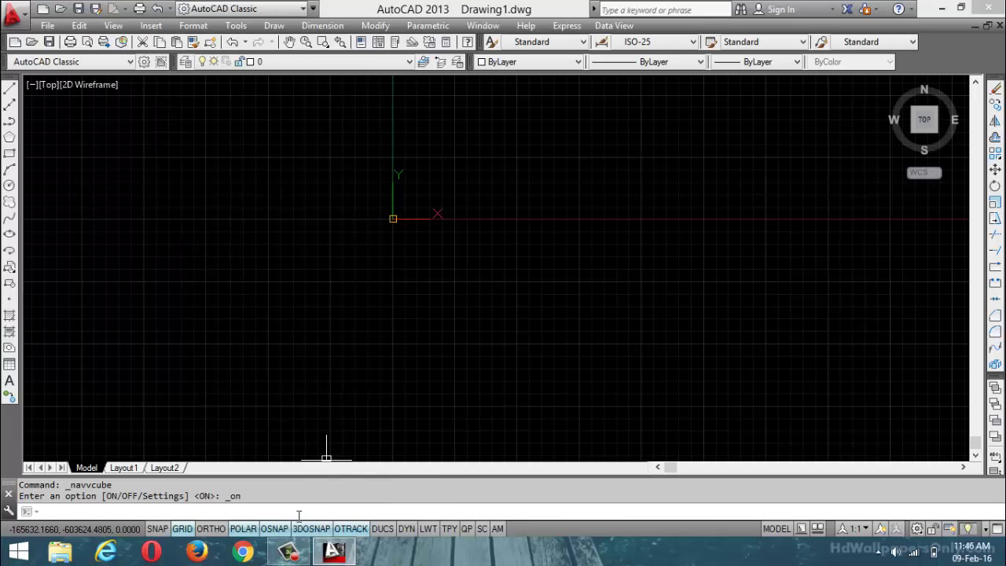
# Step: Use the NAVVCUBE command to turn the ViewCube display off and back on
pyautogui.press('Escape')
pyautogui.write('nav')
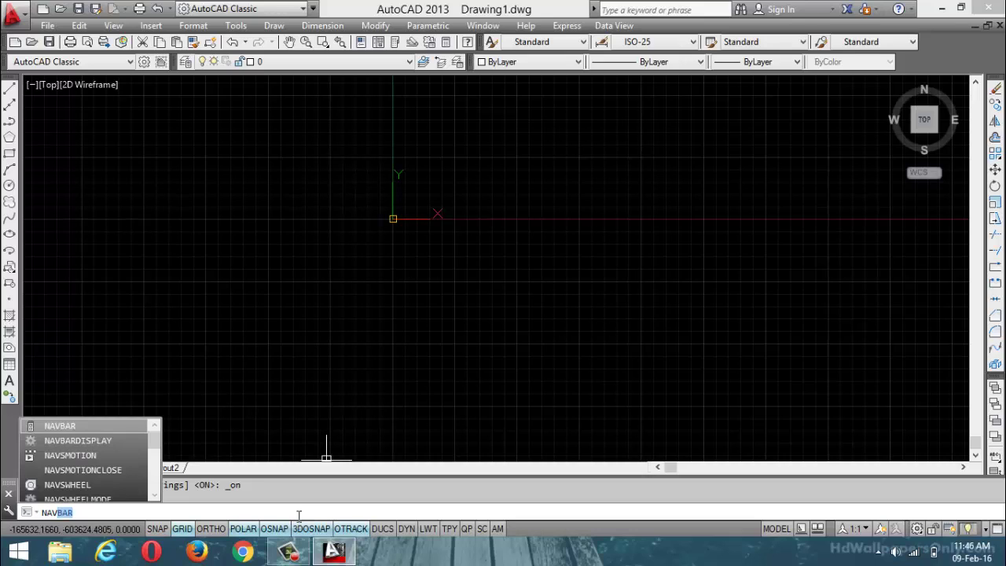
pyautogui.write('c')
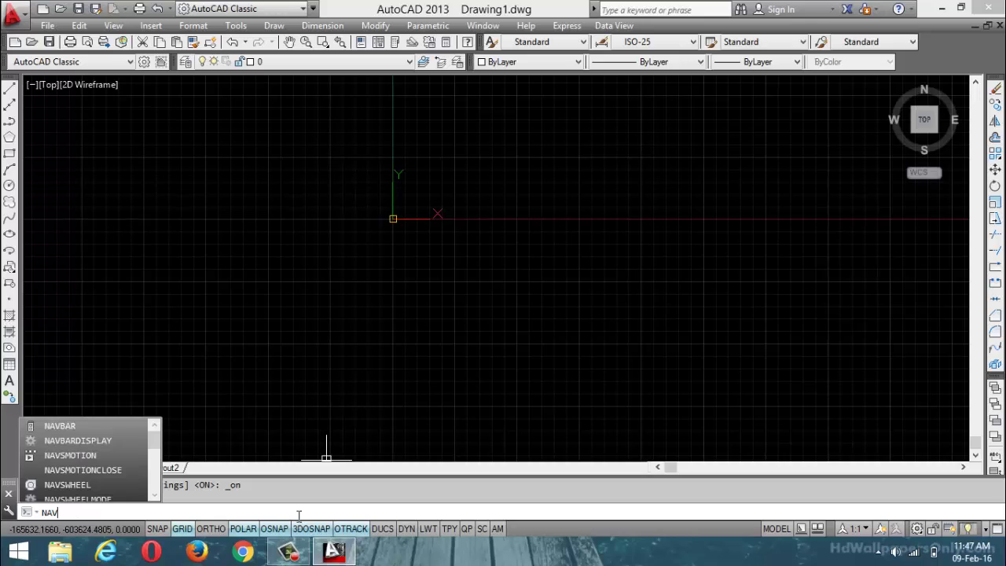
pyautogui.write('v')
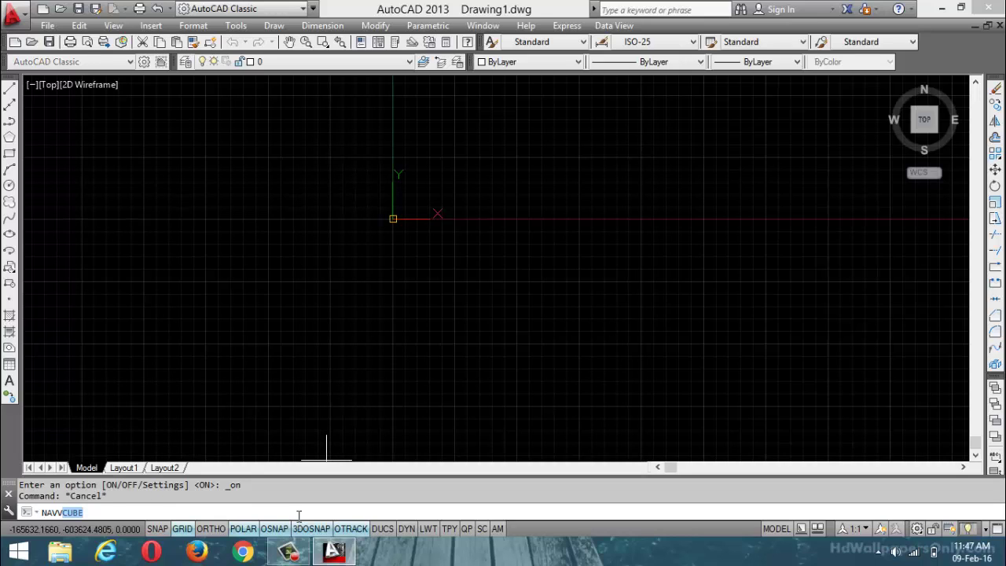
pyautogui.press('Return')
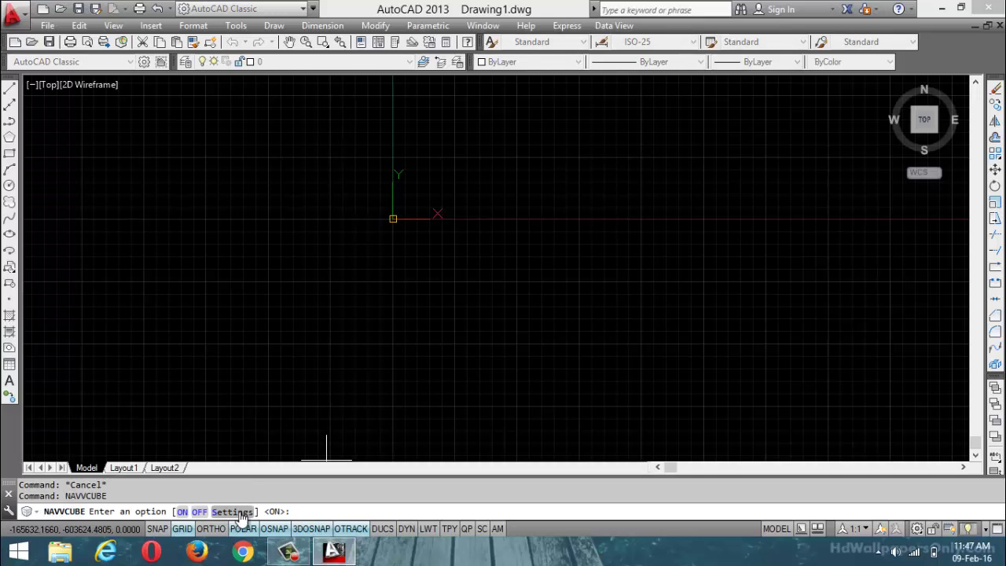
pyautogui.moveTo(947, 102)
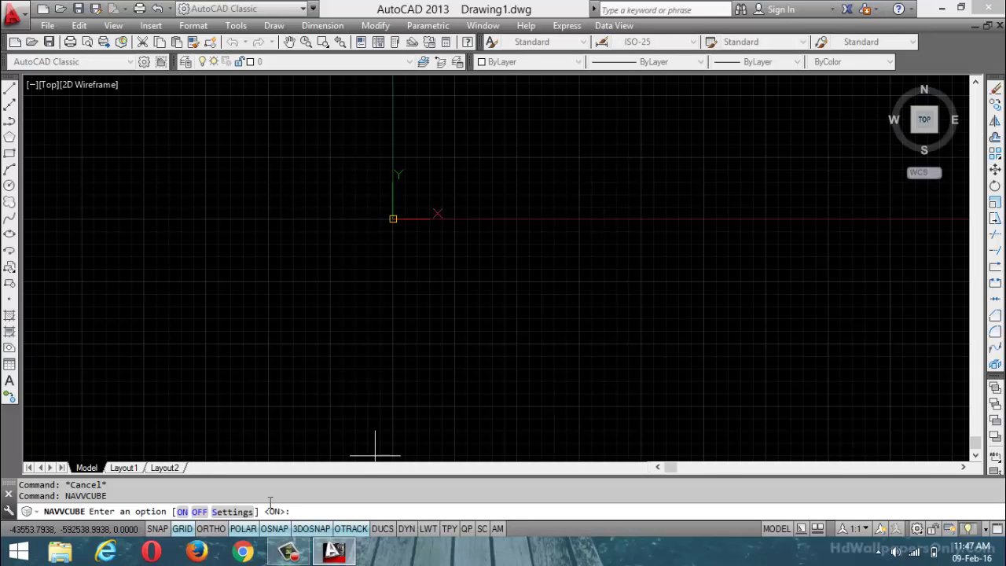
pyautogui.click(200, 515)
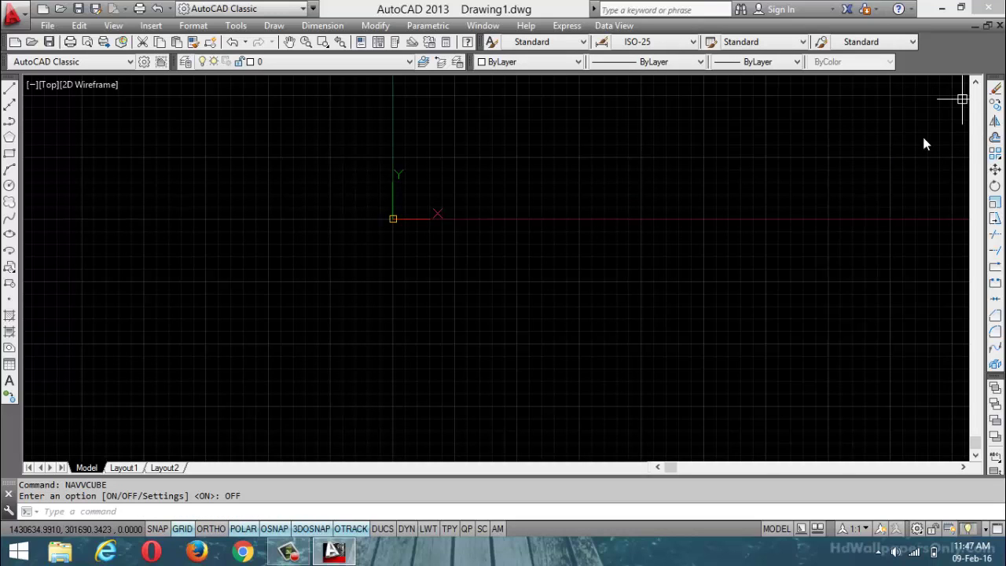
pyautogui.press('Return')
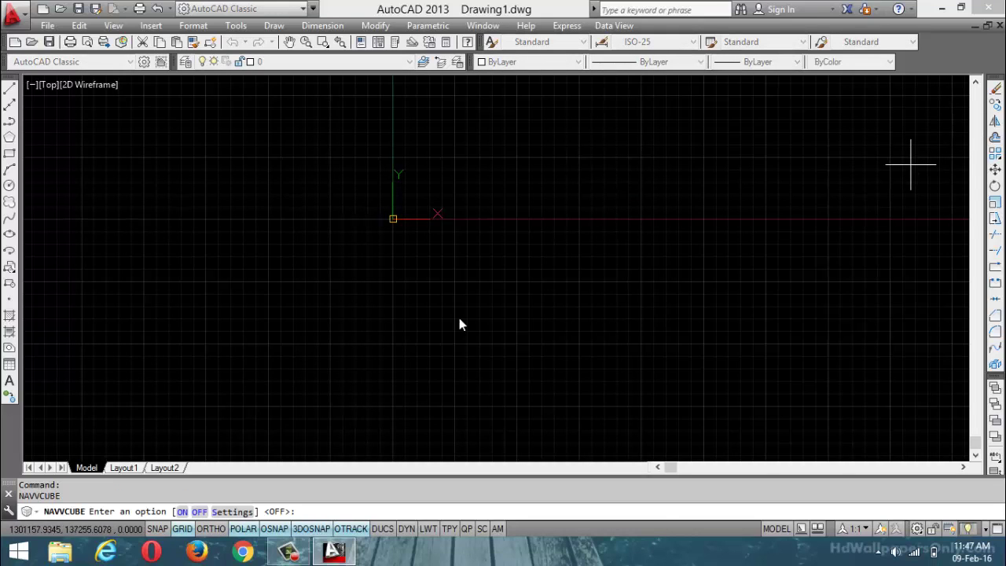
pyautogui.click(179, 512)
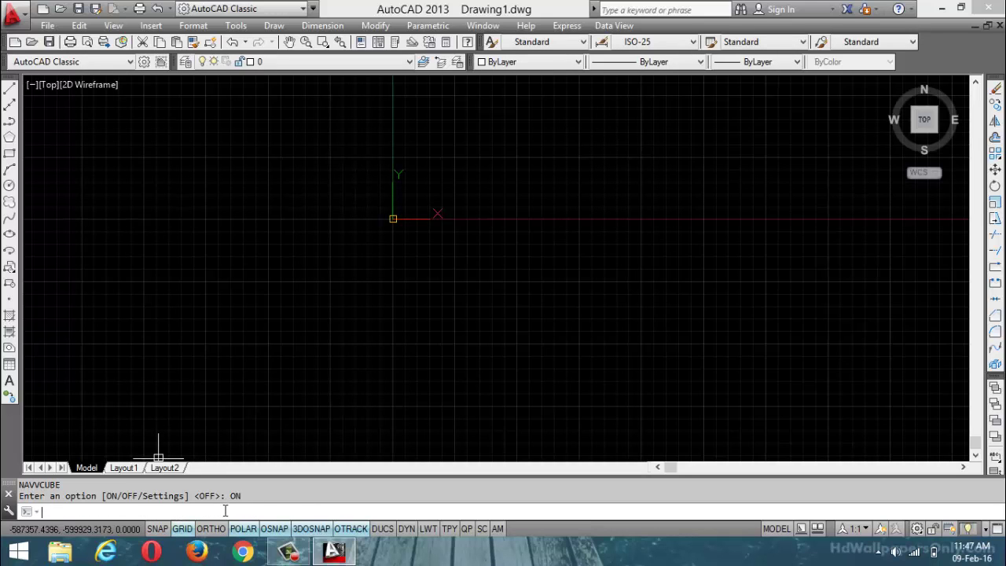
# Step: Set the ViewCube's on-screen position to Bottom Left in its settings and confirm
pyautogui.press('Return')
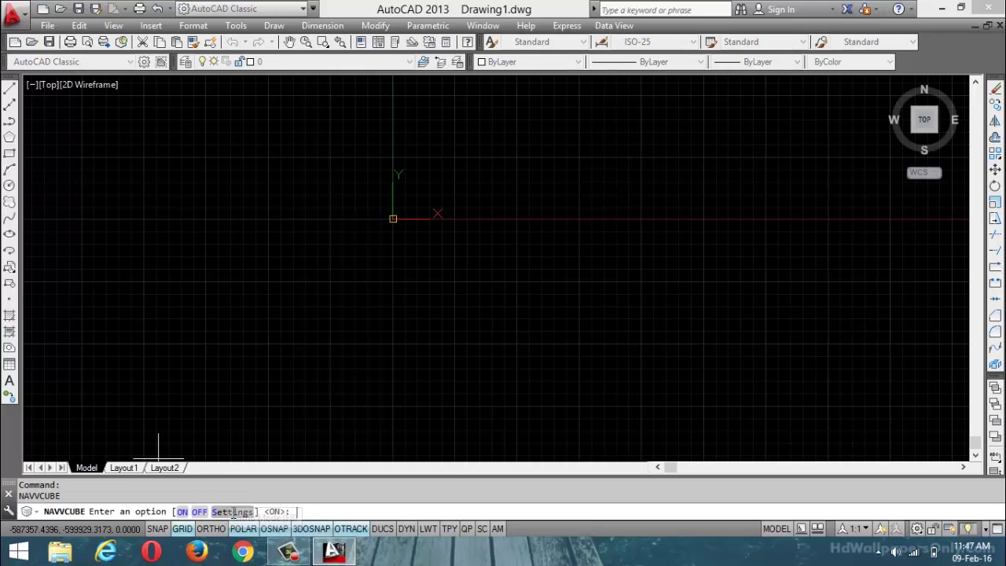
pyautogui.click(232, 512)
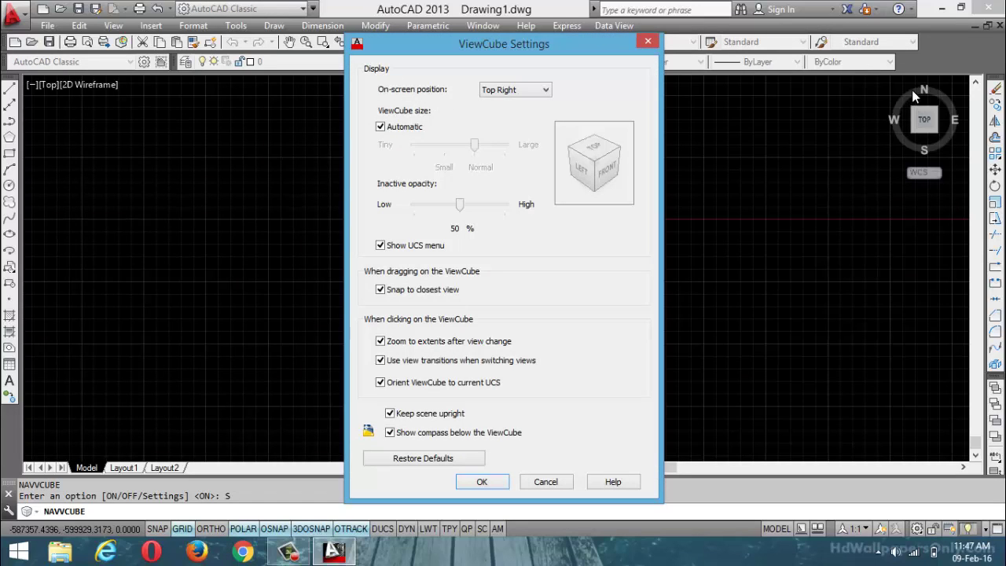
pyautogui.click(546, 90)
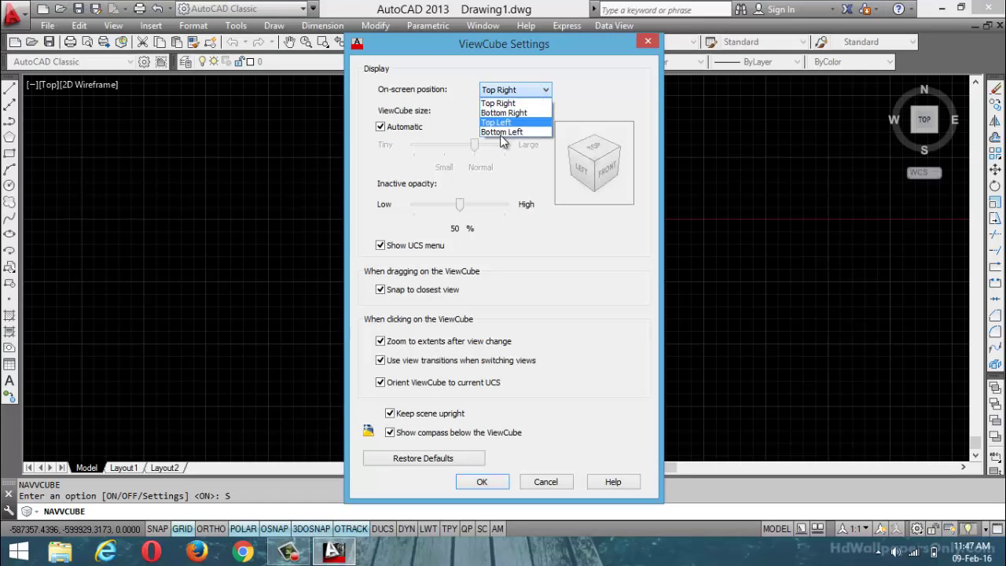
pyautogui.click(506, 133)
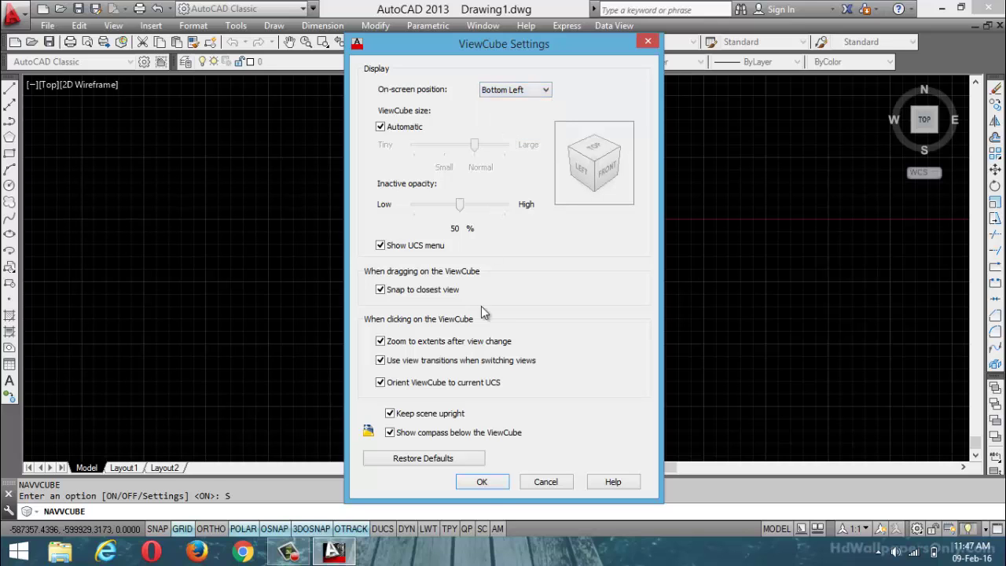
pyautogui.click(487, 482)
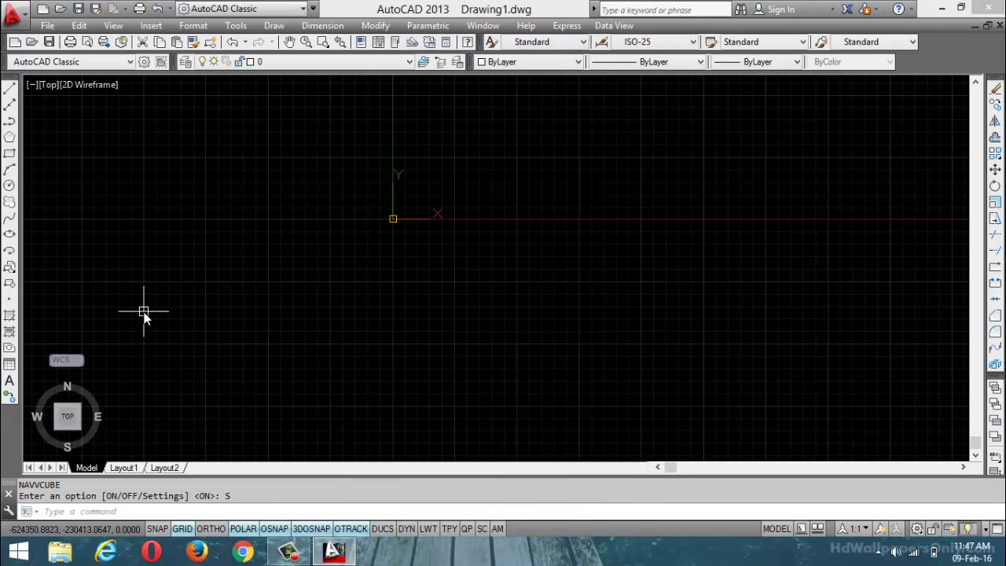
# Step: Return the ViewCube to the Top Right on-screen position through its settings
pyautogui.press('Return')
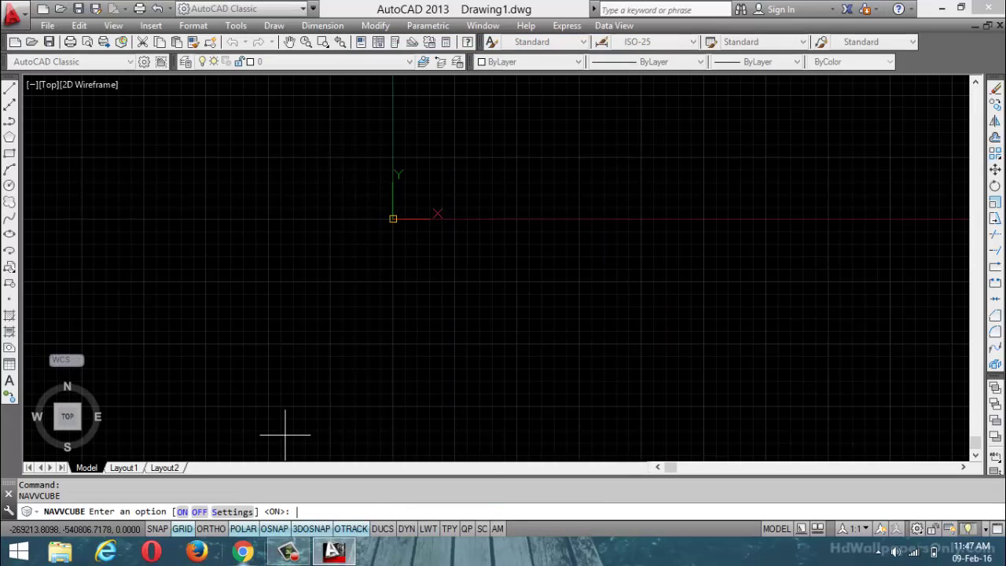
pyautogui.click(232, 512)
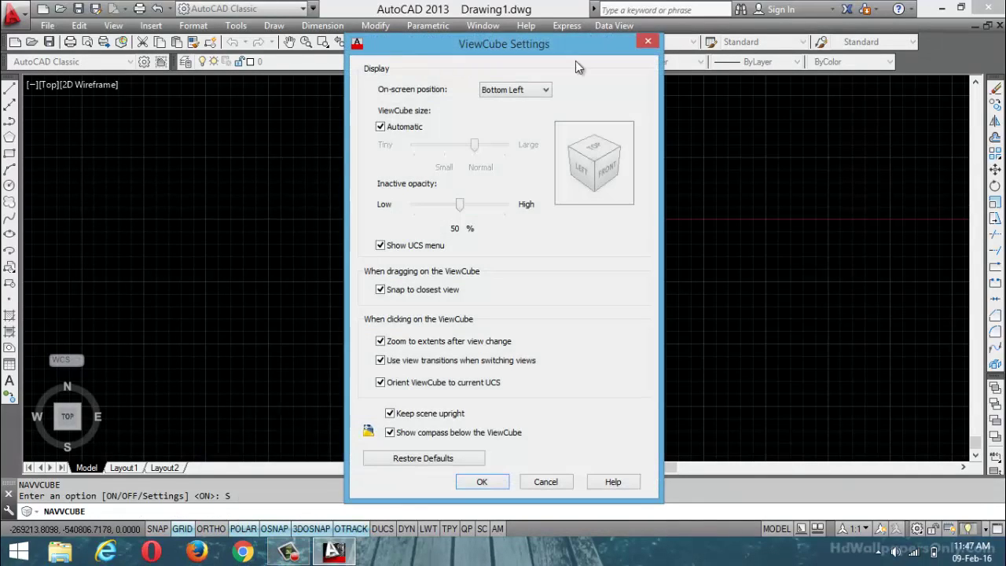
pyautogui.click(540, 91)
pyautogui.click(520, 104)
pyautogui.click(482, 482)
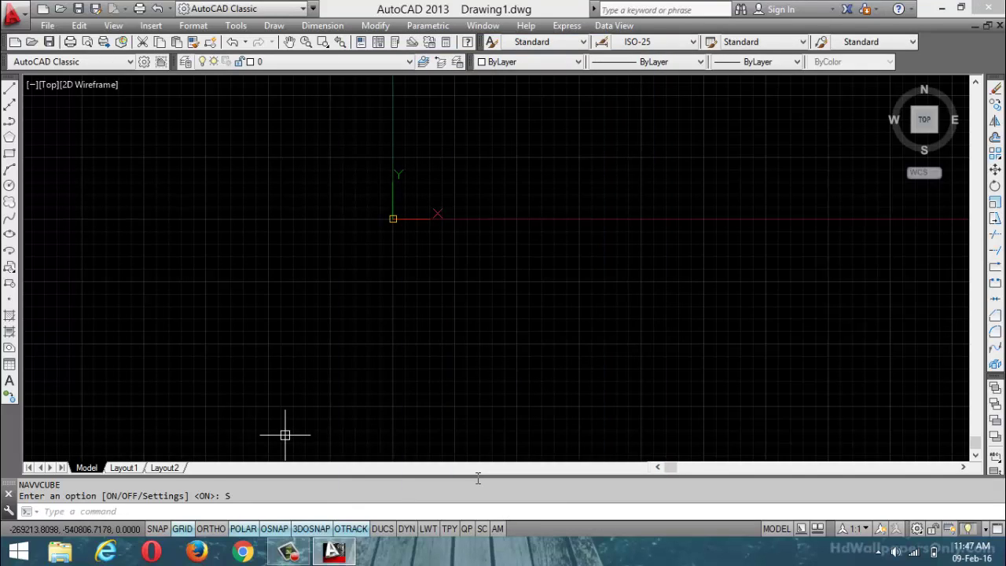
# Step: Display the navigation bar in the drawing area and close it again
pyautogui.click(115, 26)
pyautogui.moveTo(216, 401)
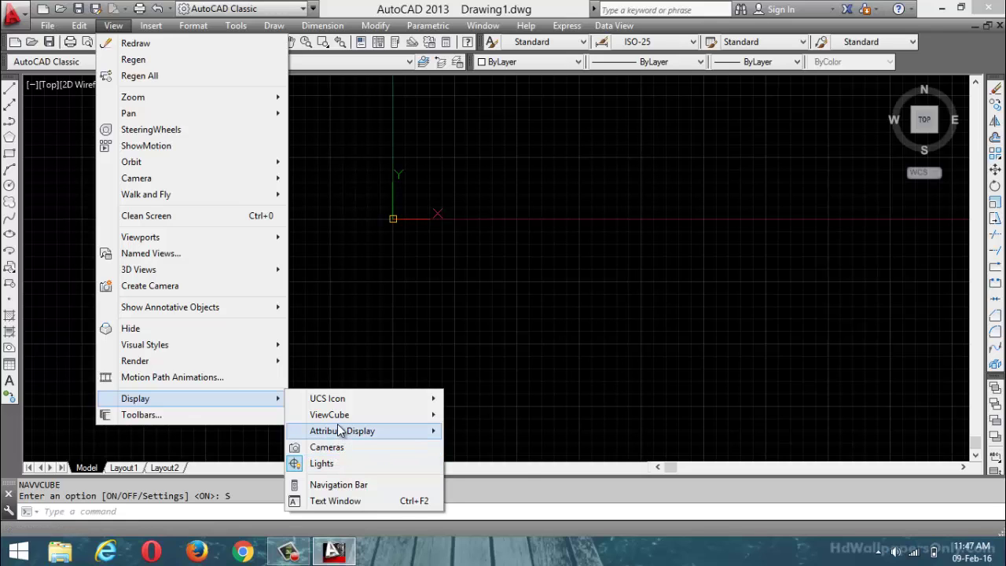
pyautogui.moveTo(341, 431)
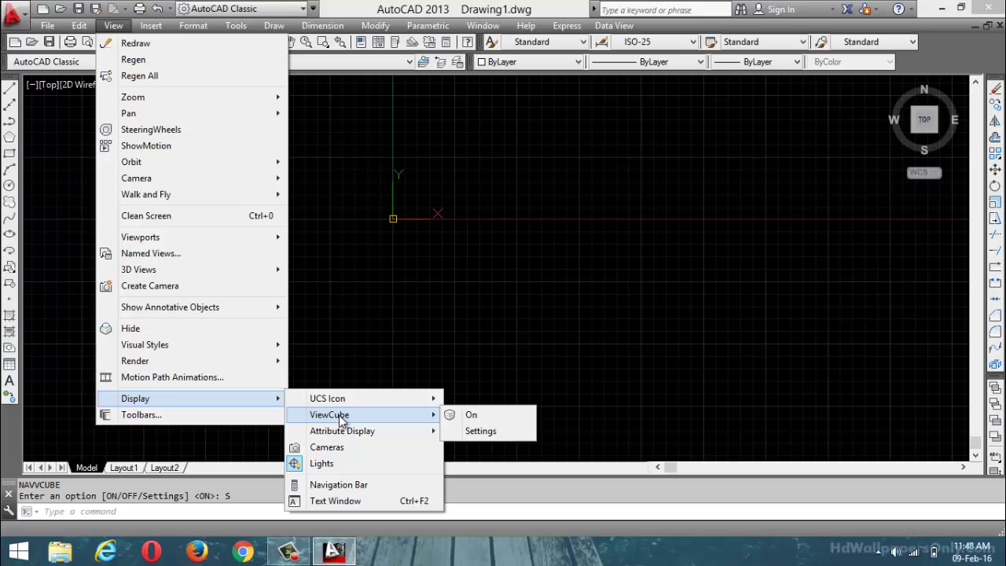
pyautogui.click(389, 485)
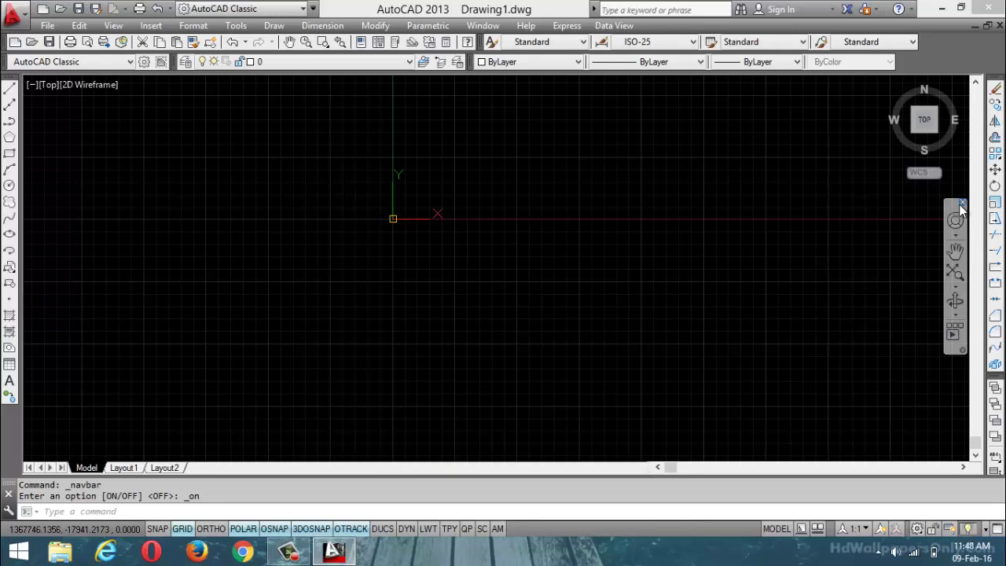
pyautogui.click(963, 204)
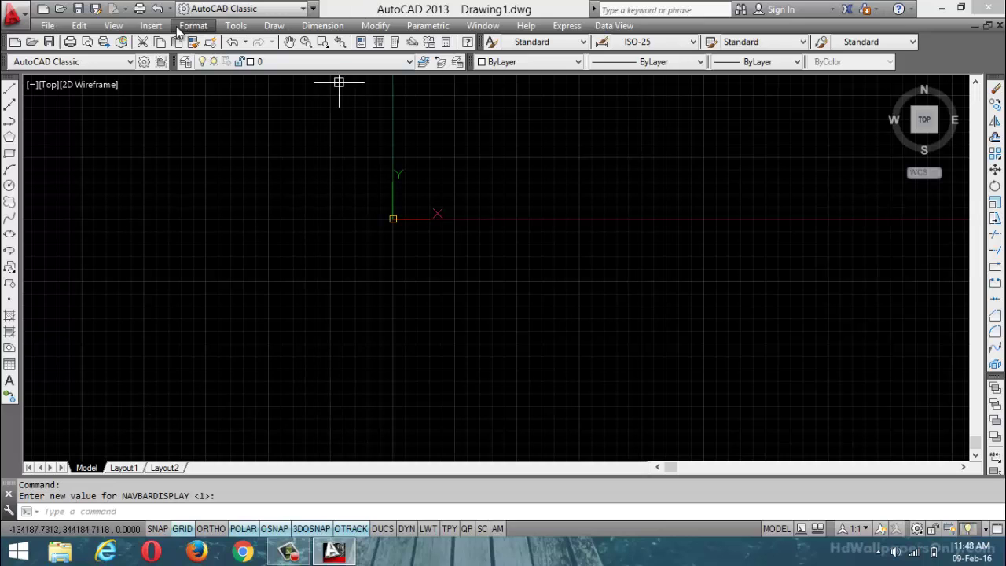
pyautogui.click(117, 26)
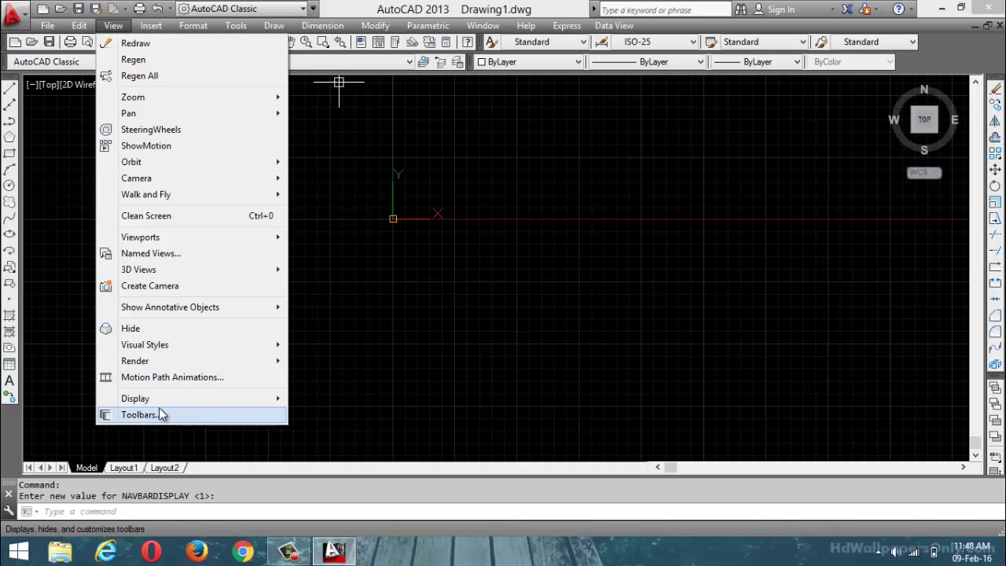
pyautogui.click(525, 329)
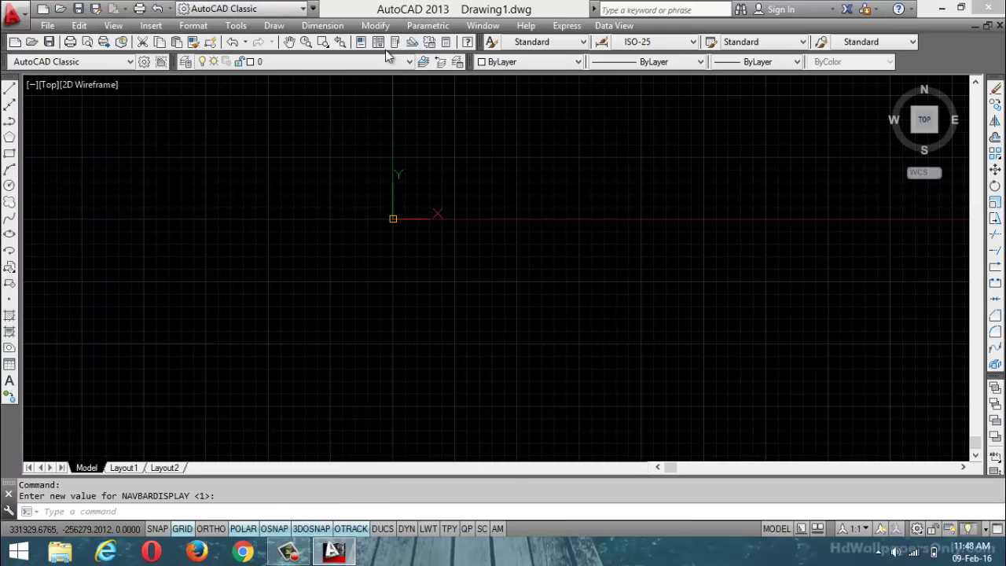
pyautogui.click(381, 26)
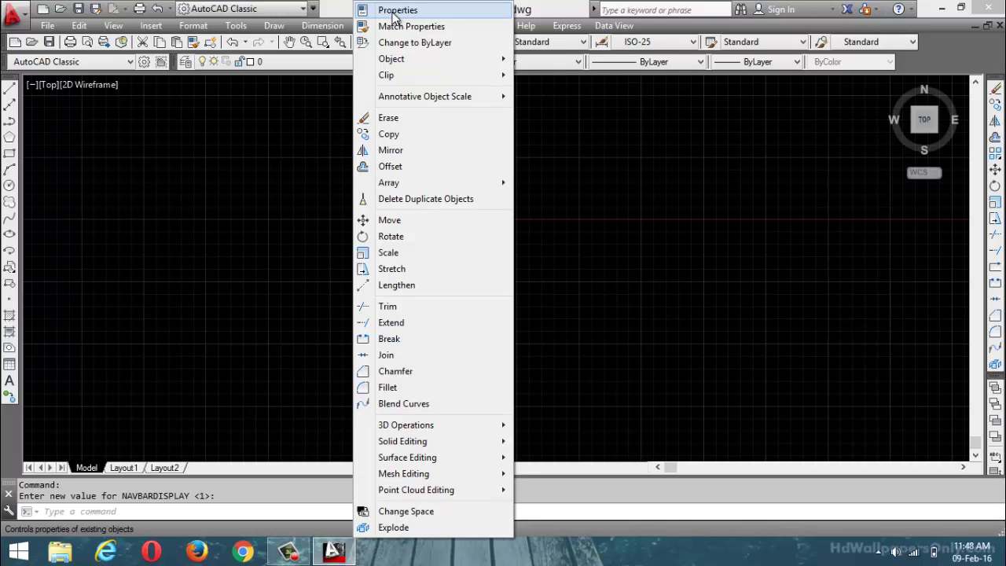
pyautogui.click(637, 139)
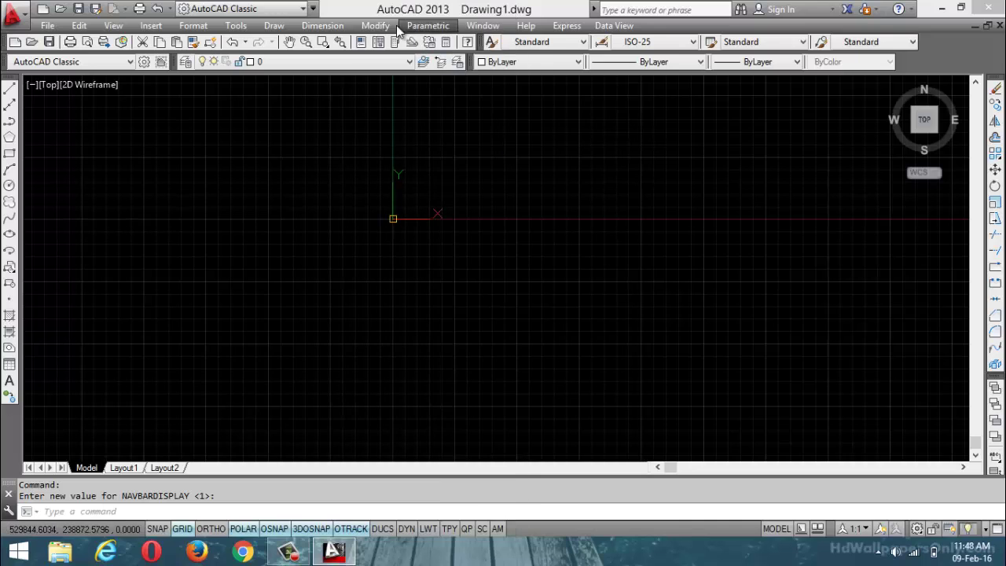
pyautogui.click(373, 26)
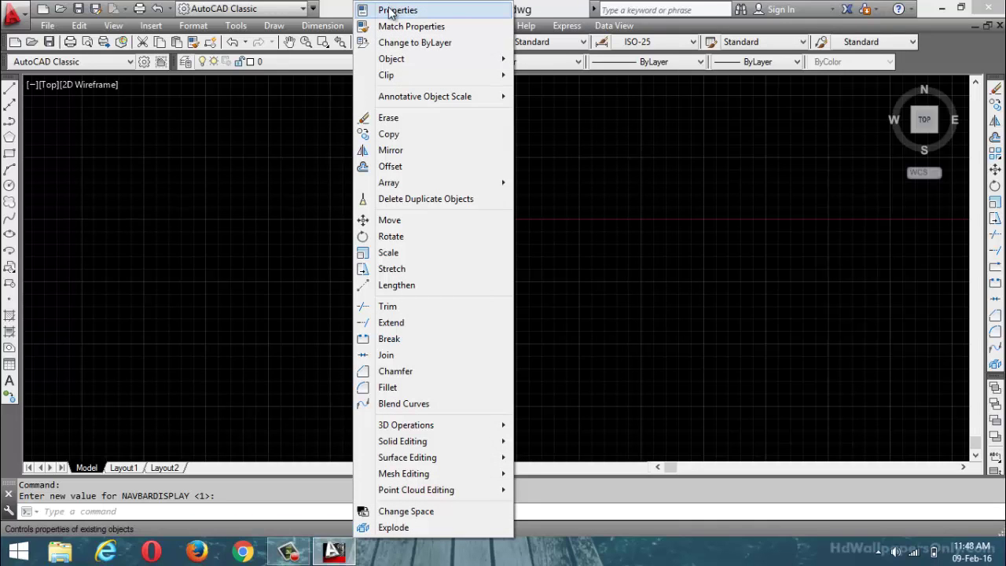
pyautogui.click(525, 104)
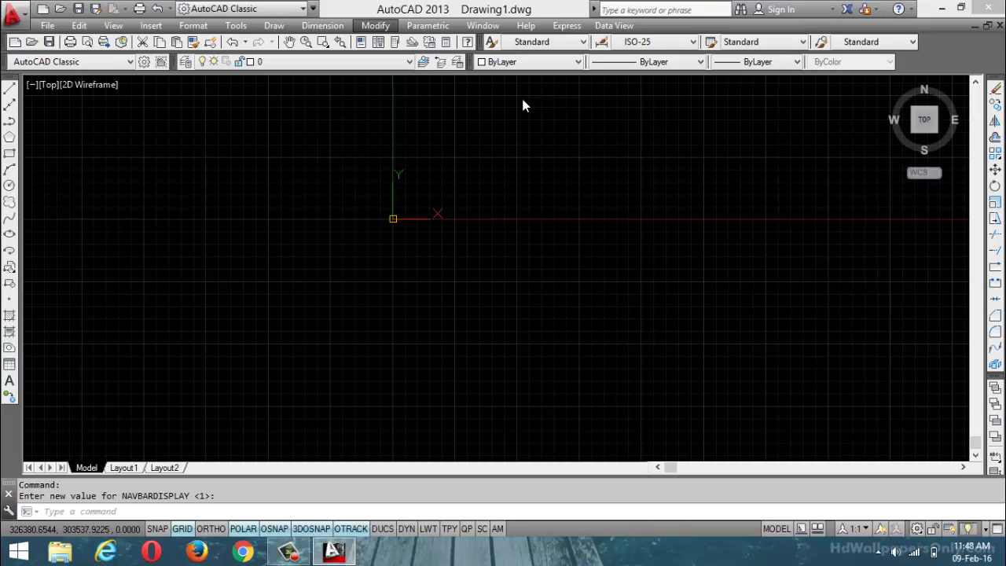
pyautogui.click(190, 27)
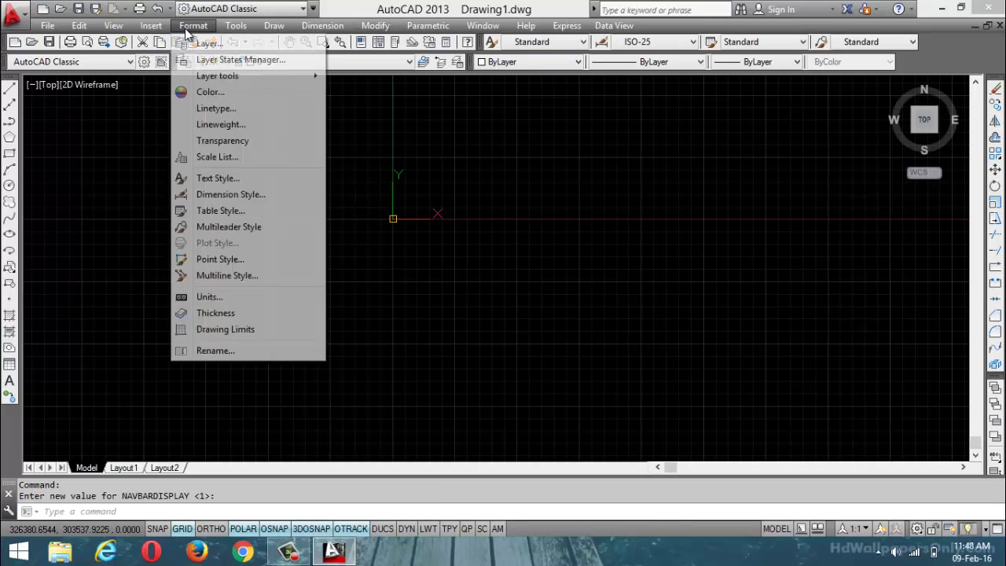
pyautogui.moveTo(242, 28)
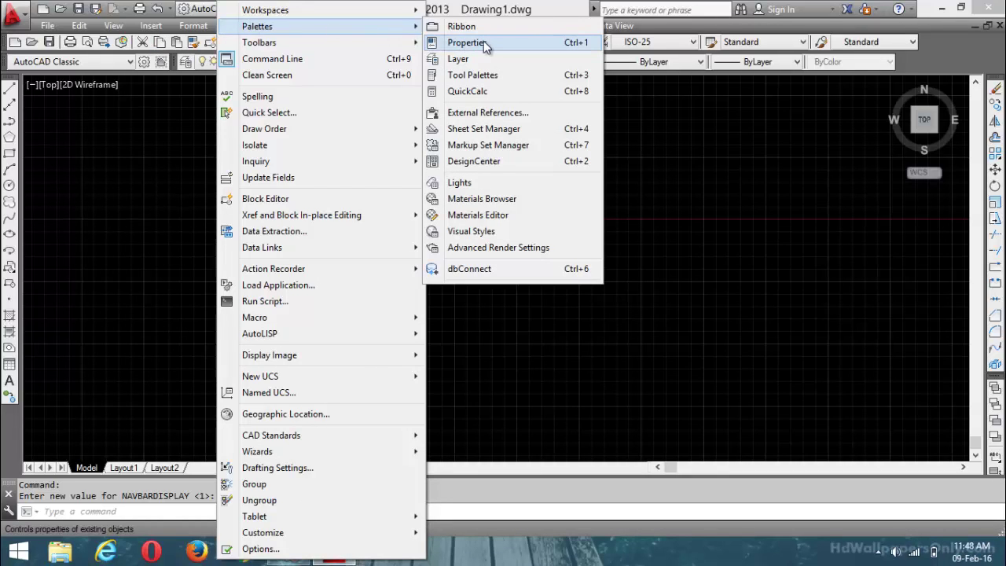
pyautogui.press('Escape')
pyautogui.press('Escape')
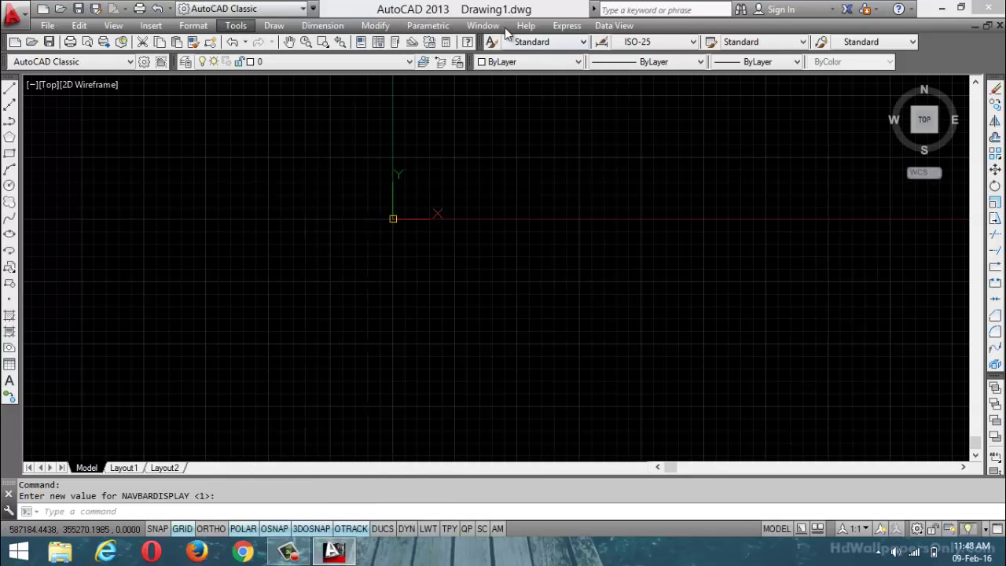
pyautogui.click(375, 25)
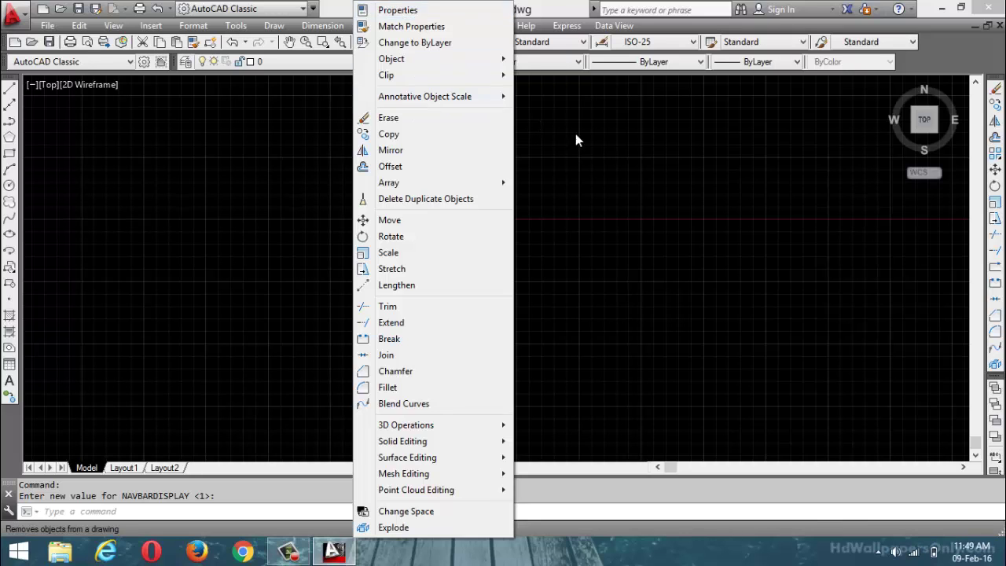
pyautogui.press('Escape')
# Step: Draw a rectangle around the UCS icon using two opposite corners
pyautogui.click(10, 154)
pyautogui.click(365, 160)
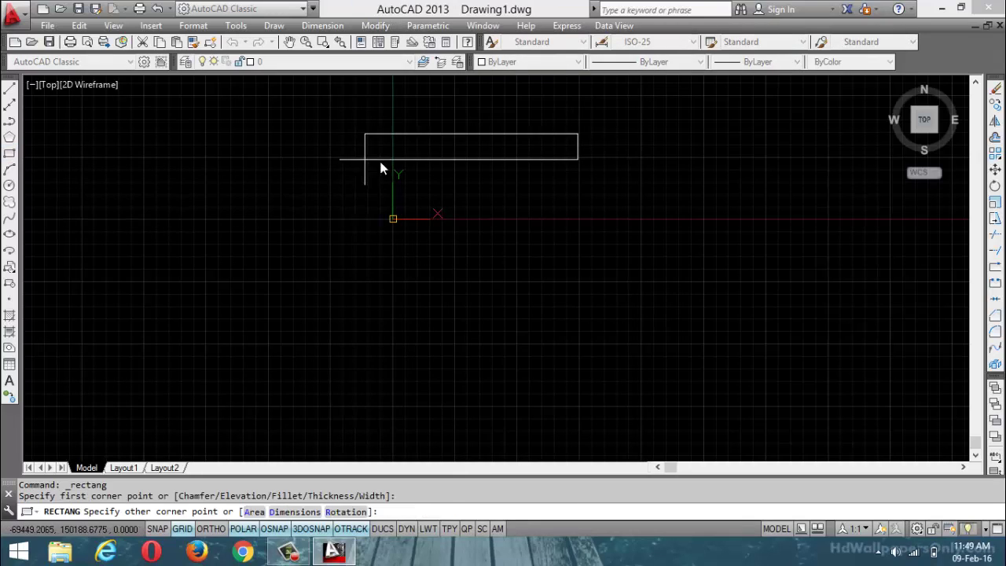
pyautogui.click(544, 263)
pyautogui.press('Escape')
pyautogui.doubleClick(498, 160)
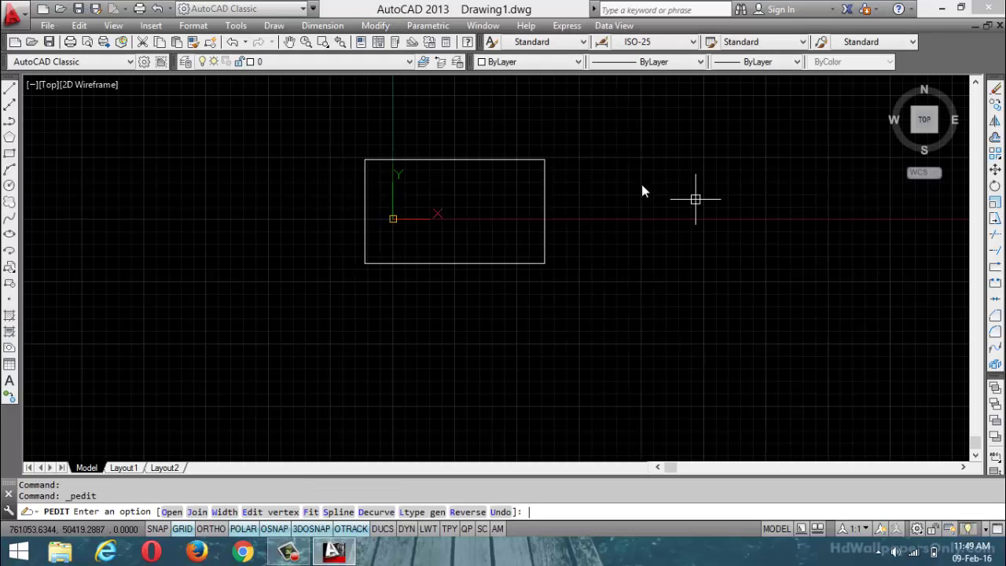
pyautogui.press('Escape')
pyautogui.doubleClick(529, 159)
pyautogui.press('Escape')
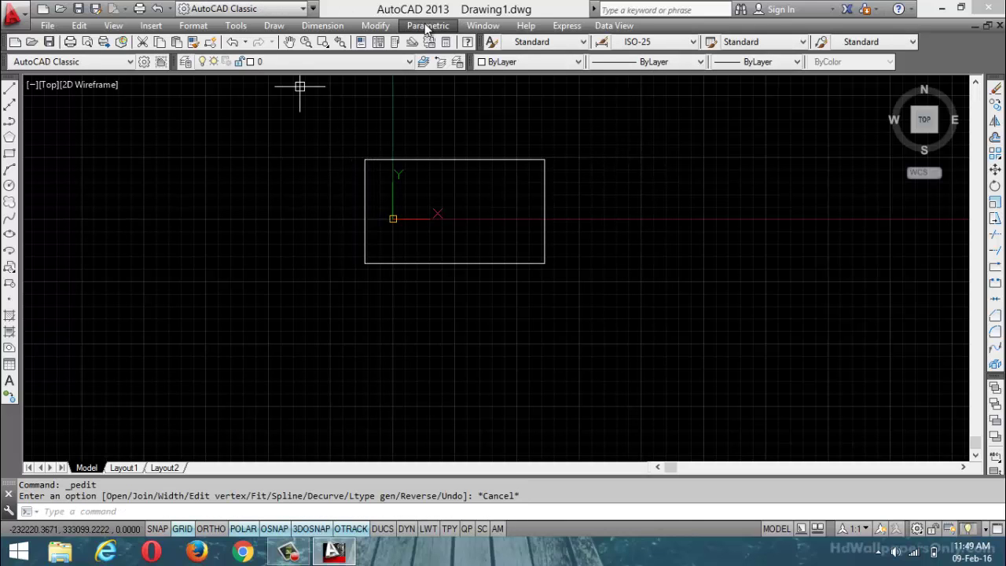
# Step: Open the Properties palette and select the rectangle to show its polyline properties
pyautogui.click(371, 25)
pyautogui.click(398, 10)
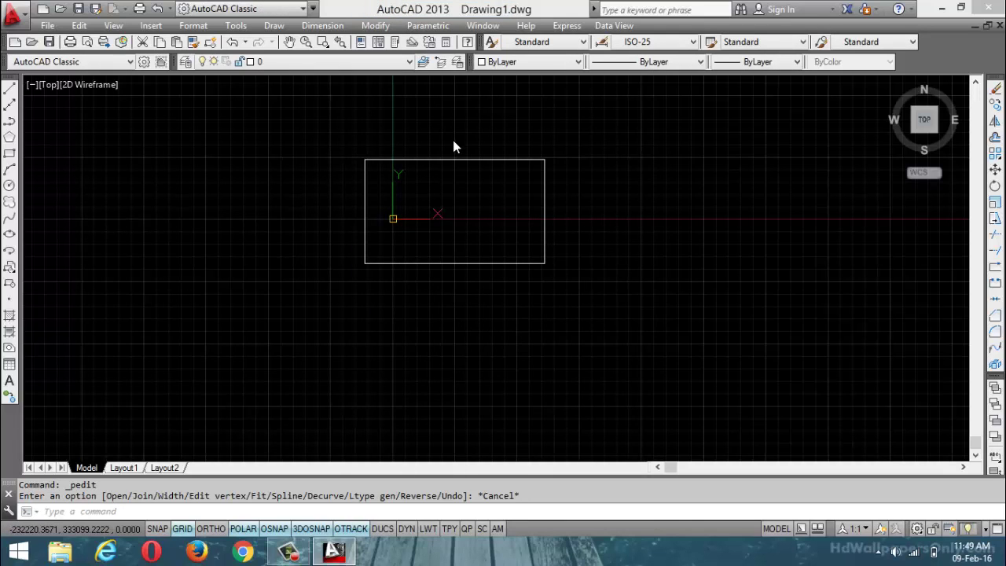
pyautogui.click(461, 159)
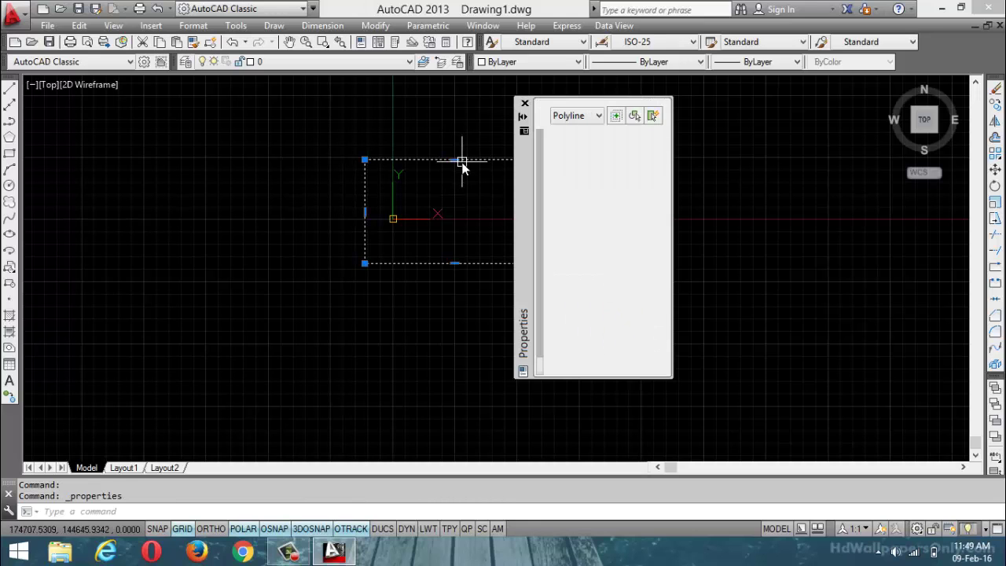
# Step: Close the Properties palette and clear the rectangle's selection
pyautogui.scroll(-1, 625, 353)
pyautogui.scroll(-2, 625, 362)
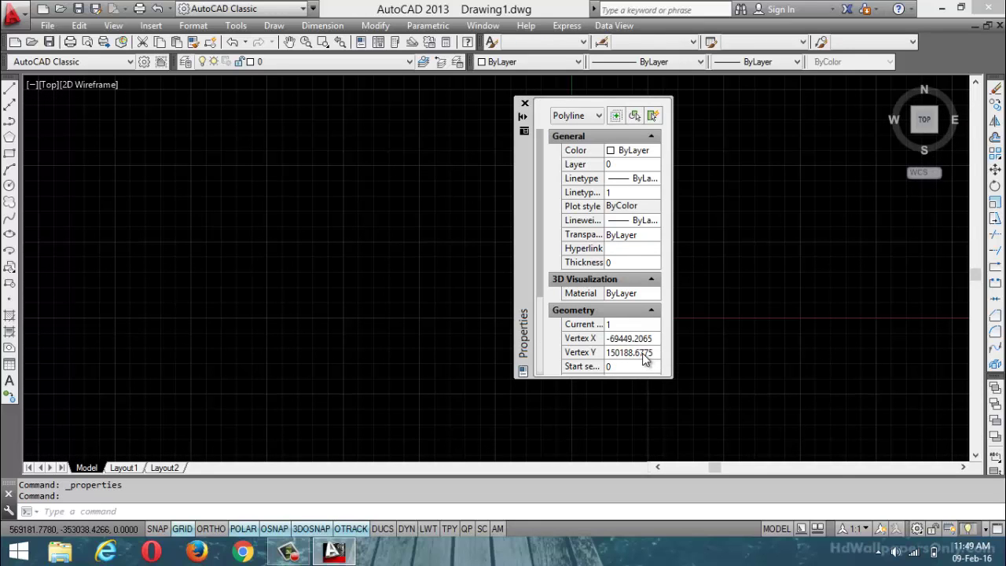
pyautogui.click(644, 354)
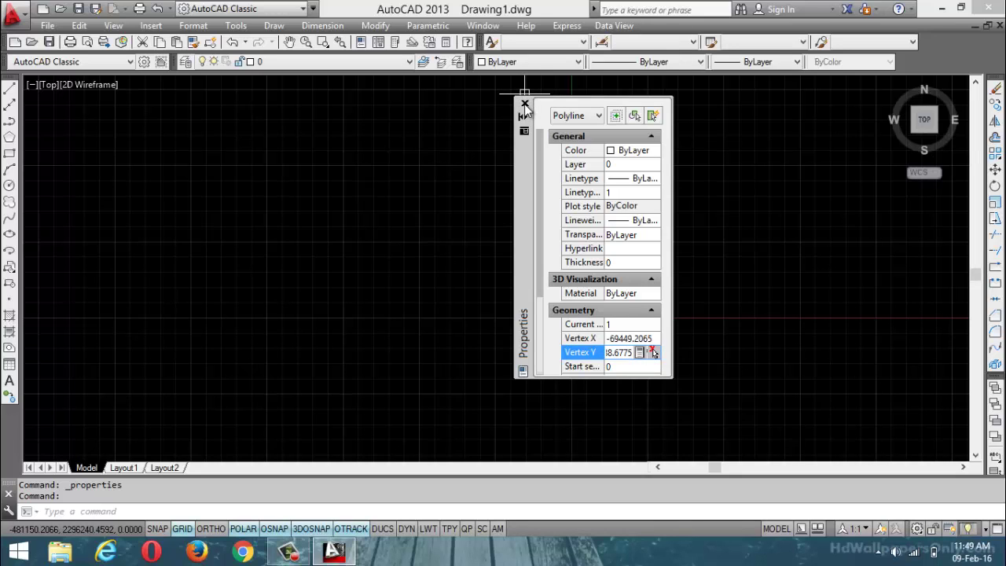
pyautogui.click(525, 103)
pyautogui.press('Escape')
pyautogui.scroll(4, 653, 318)
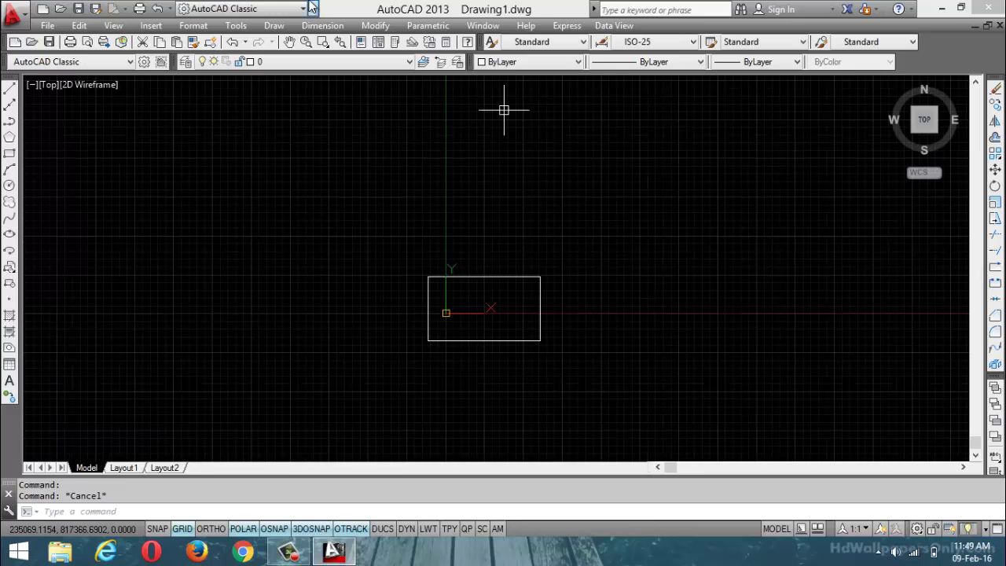
# Step: Select everything in the drawing and erase it, removing the rectangle around the UCS icon
pyautogui.click(376, 26)
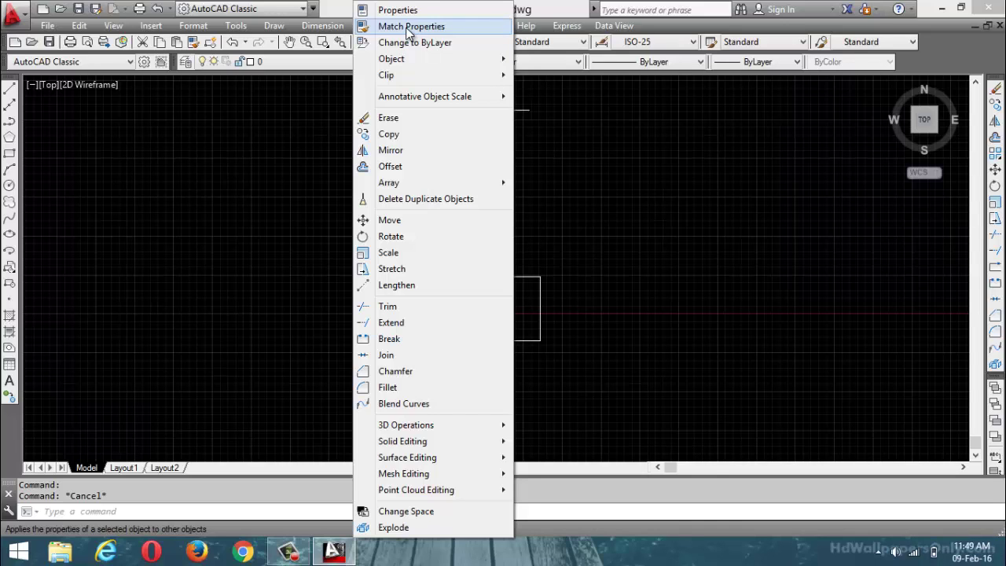
pyautogui.click(559, 158)
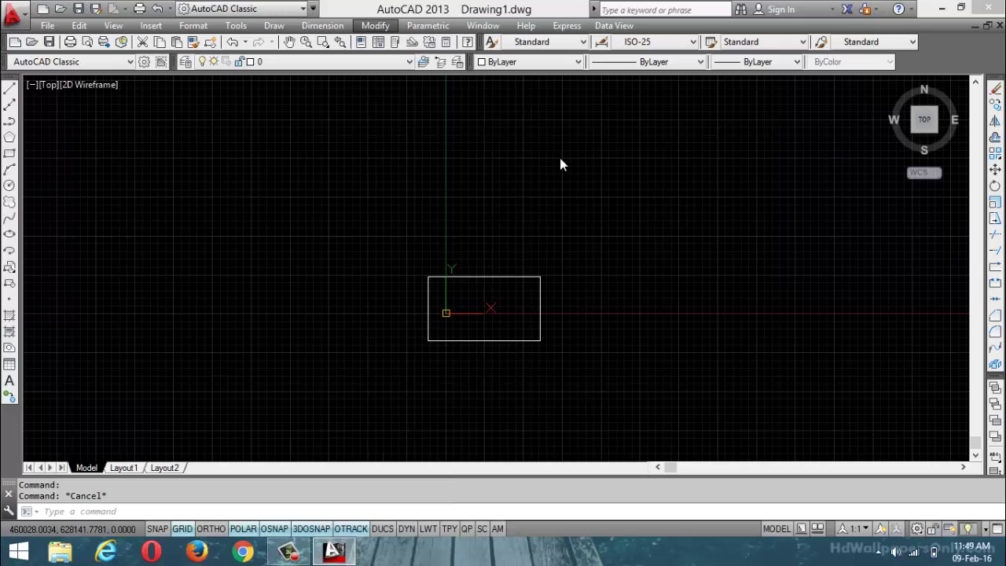
pyautogui.click(519, 250)
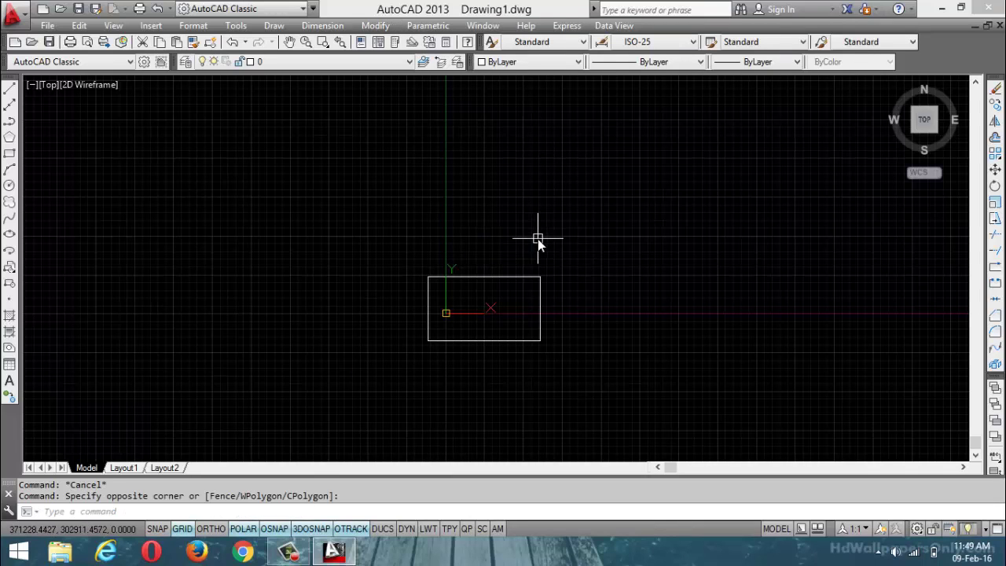
pyautogui.hotkey('ctrl', 'a')
pyautogui.press('Delete')
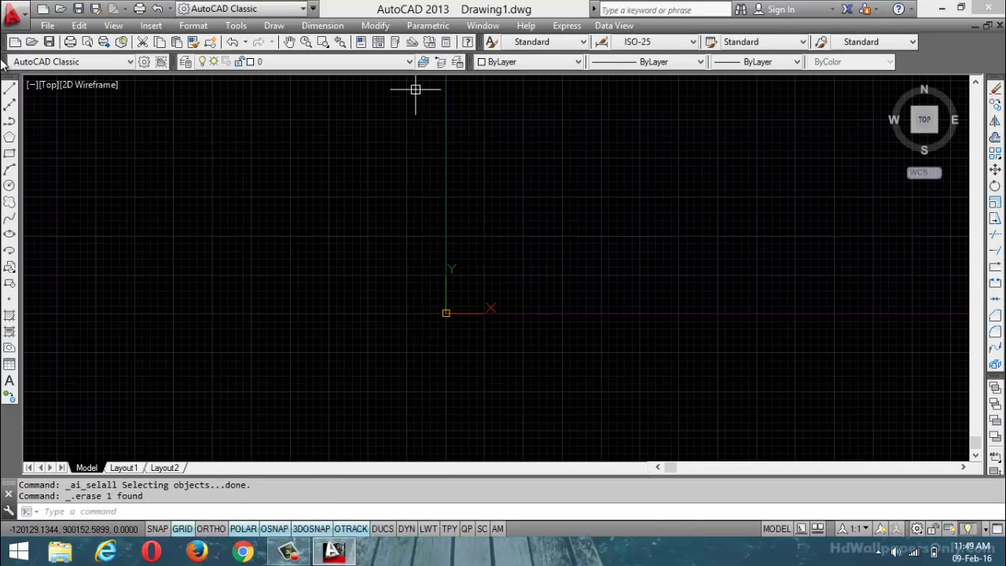
# Step: Draw a large, nearly square rectangle left of the UCS icon and a single slanted line to its upper left
pyautogui.click(10, 153)
pyautogui.click(241, 180)
pyautogui.click(374, 311)
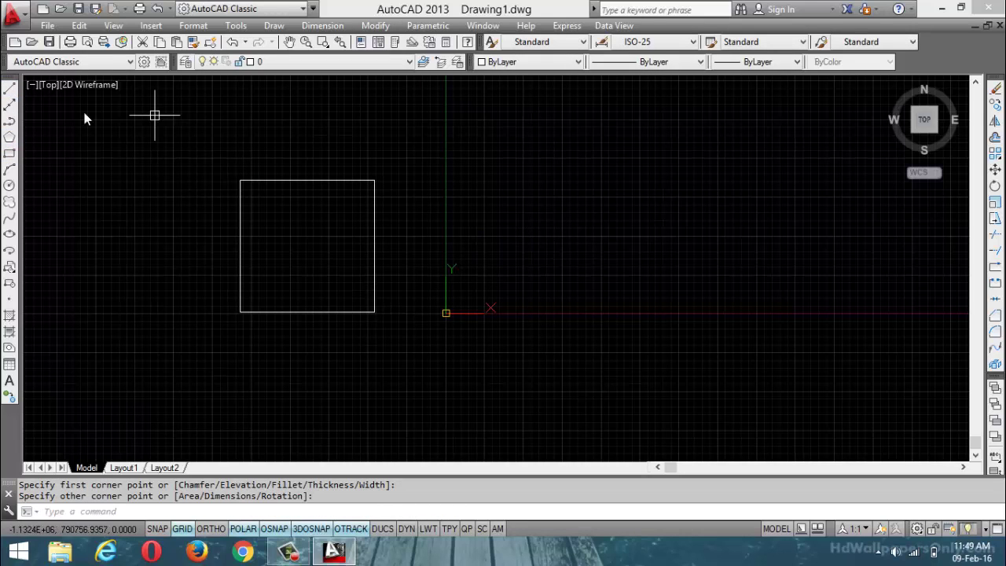
pyautogui.click(10, 89)
pyautogui.click(60, 213)
pyautogui.click(227, 147)
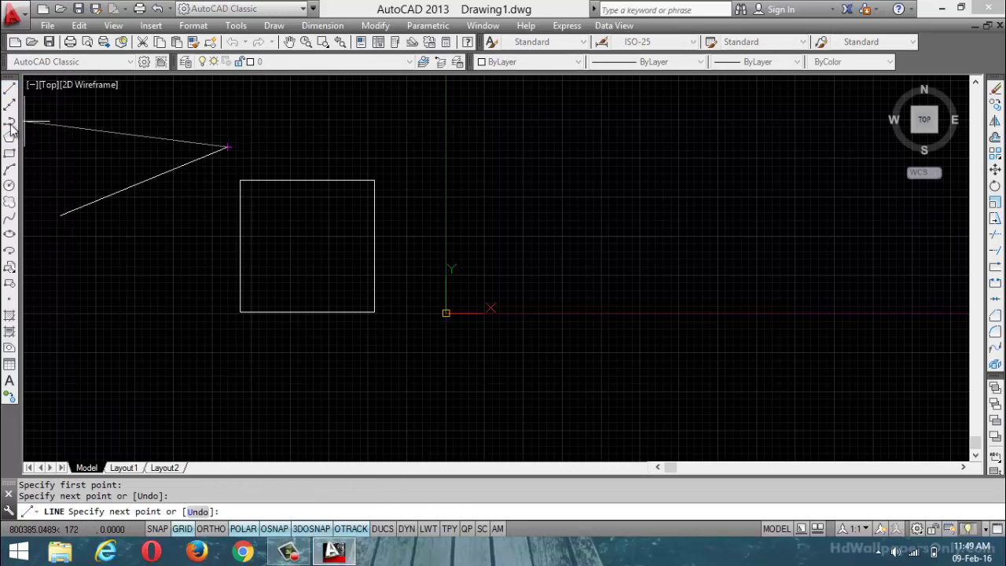
pyautogui.press('Return')
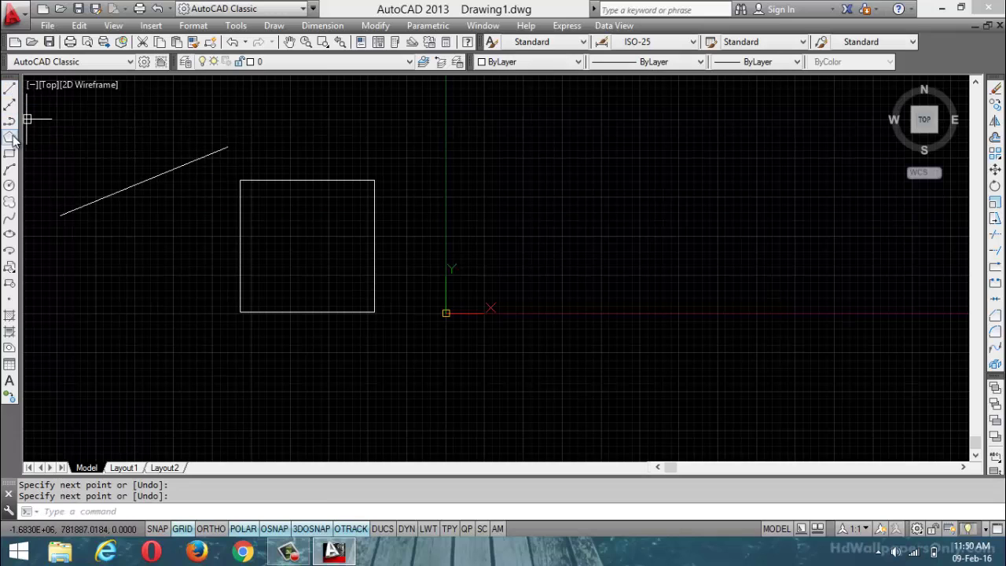
# Step: Draw a small horizontal rectangle below and to the left of the large one
pyautogui.click(10, 154)
pyautogui.click(130, 347)
pyautogui.click(223, 386)
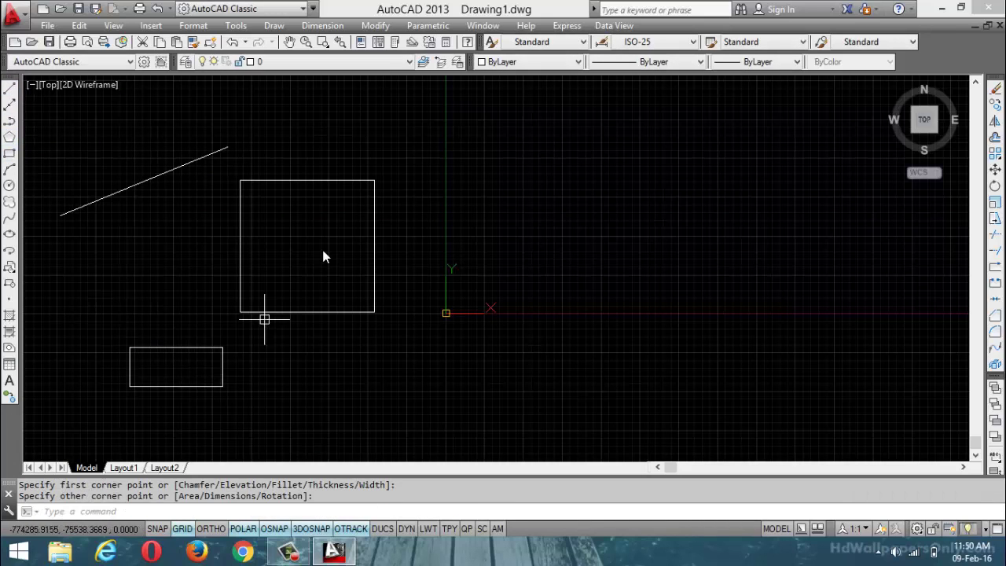
pyautogui.press('Escape')
# Step: Set the current object color to Red and draw a short slanted line to the upper right of the UCS icon
pyautogui.click(563, 64)
pyautogui.click(511, 98)
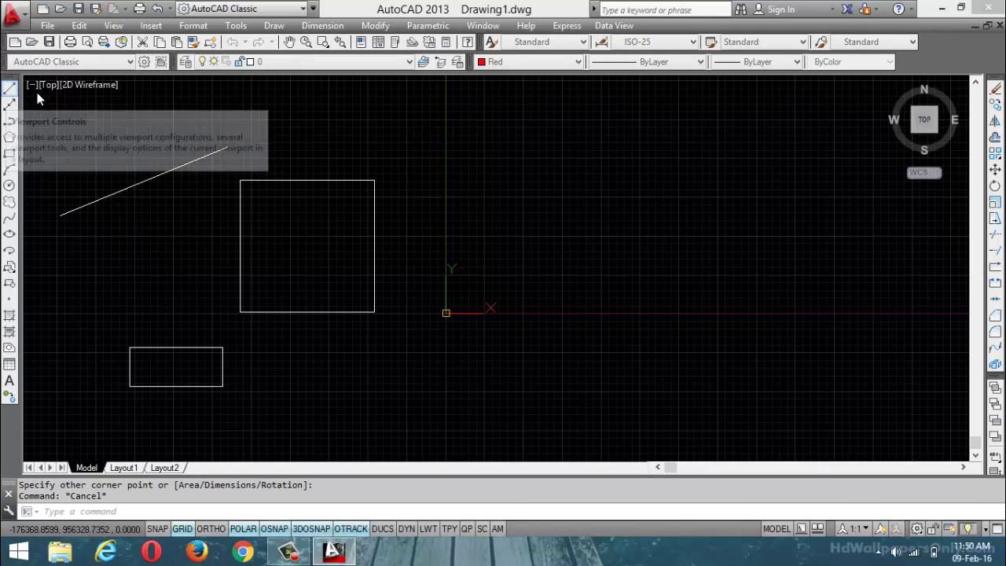
pyautogui.click(10, 89)
pyautogui.click(595, 235)
pyautogui.click(680, 155)
pyautogui.press('Escape')
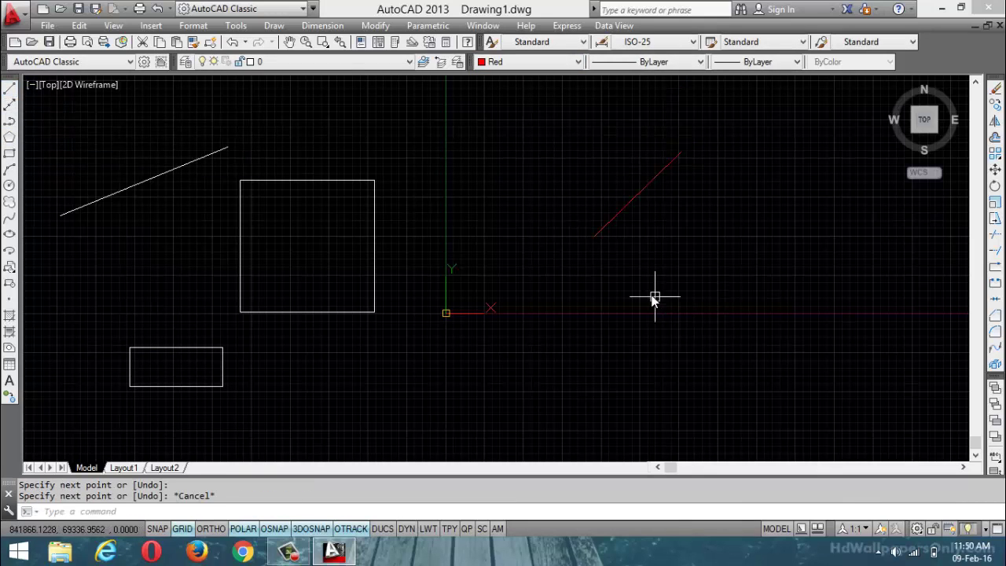
pyautogui.click(377, 27)
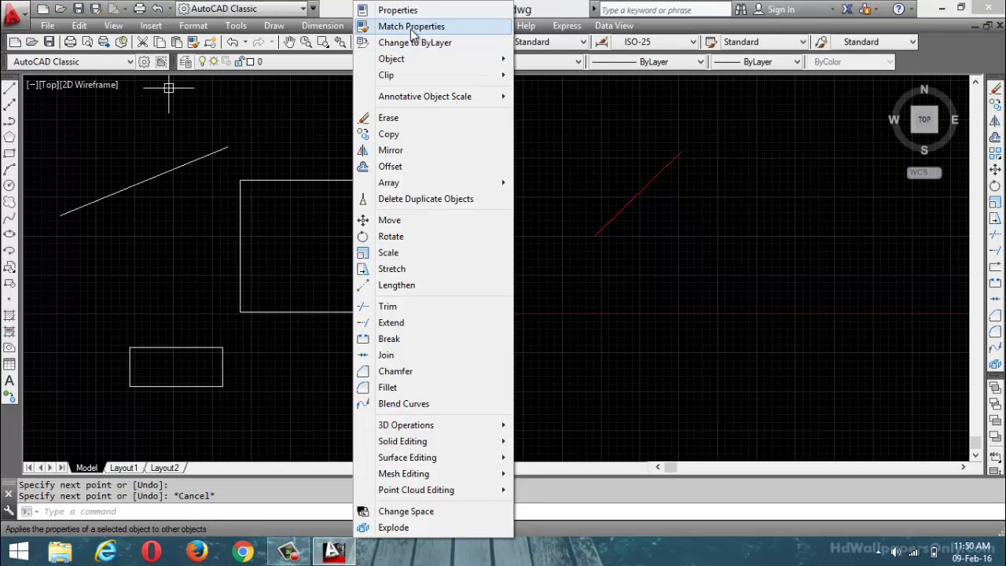
pyautogui.click(578, 106)
pyautogui.click(263, 179)
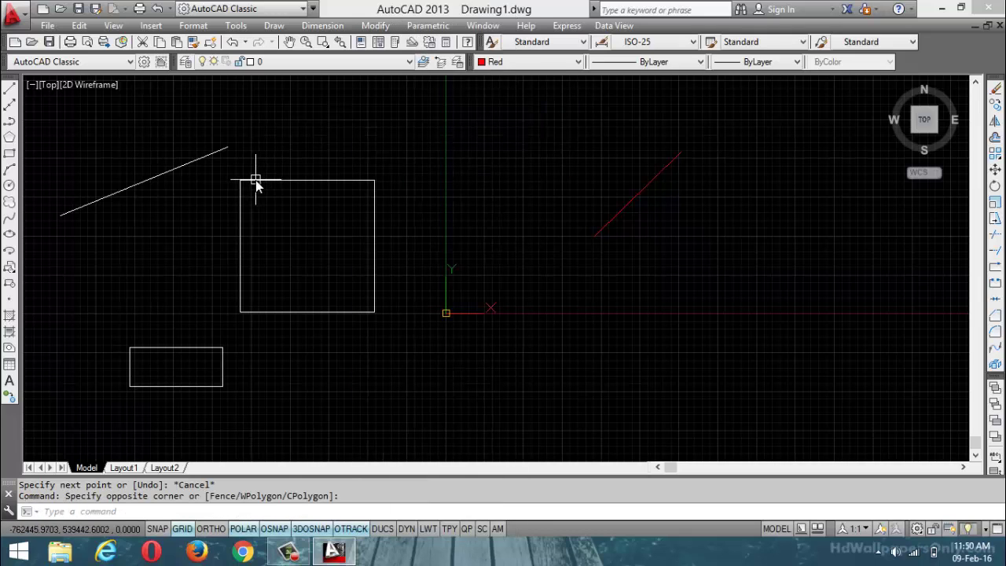
pyautogui.click(256, 180)
pyautogui.click(650, 181)
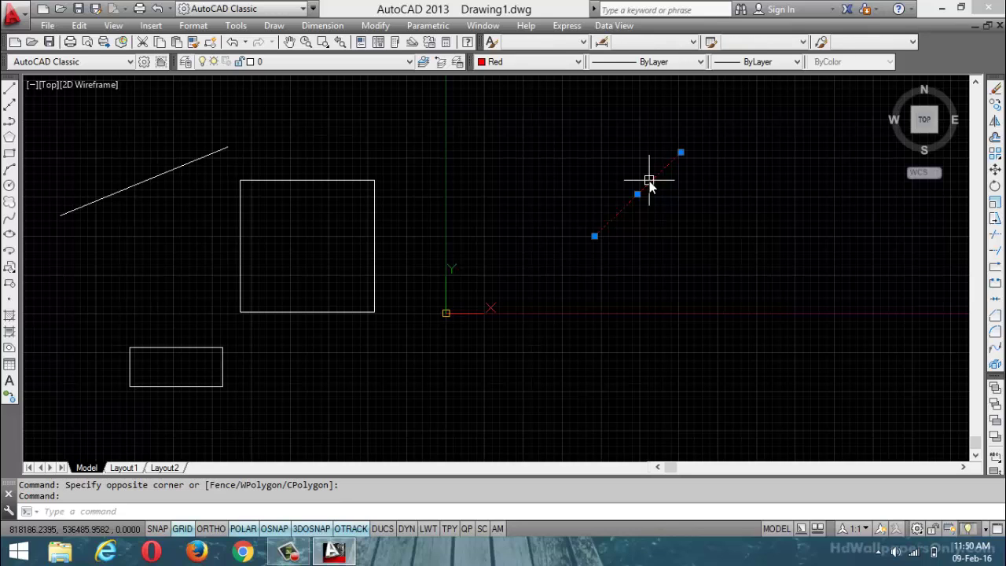
pyautogui.press('Escape')
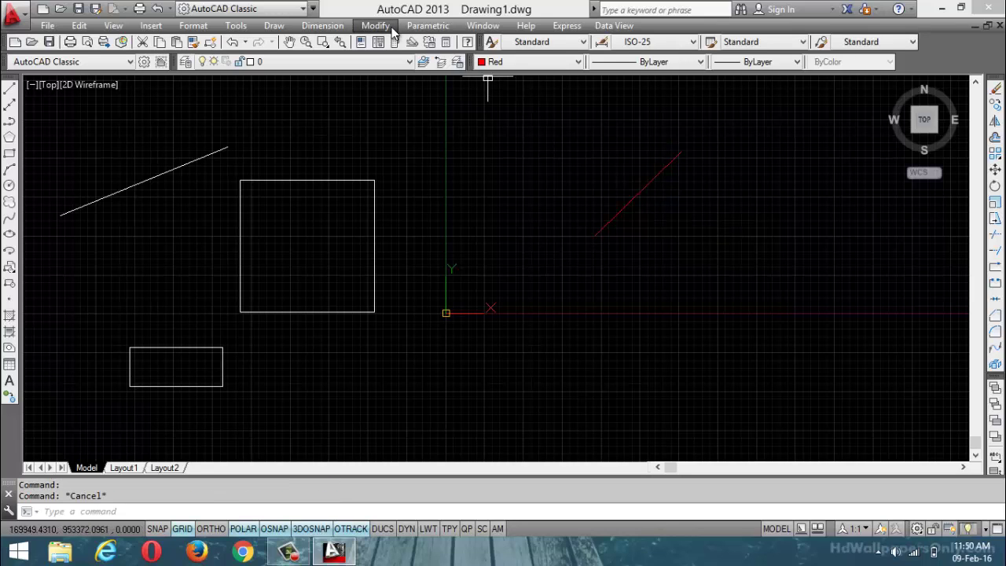
# Step: Use Match Properties to apply the red line's properties to the large rectangle
pyautogui.click(390, 29)
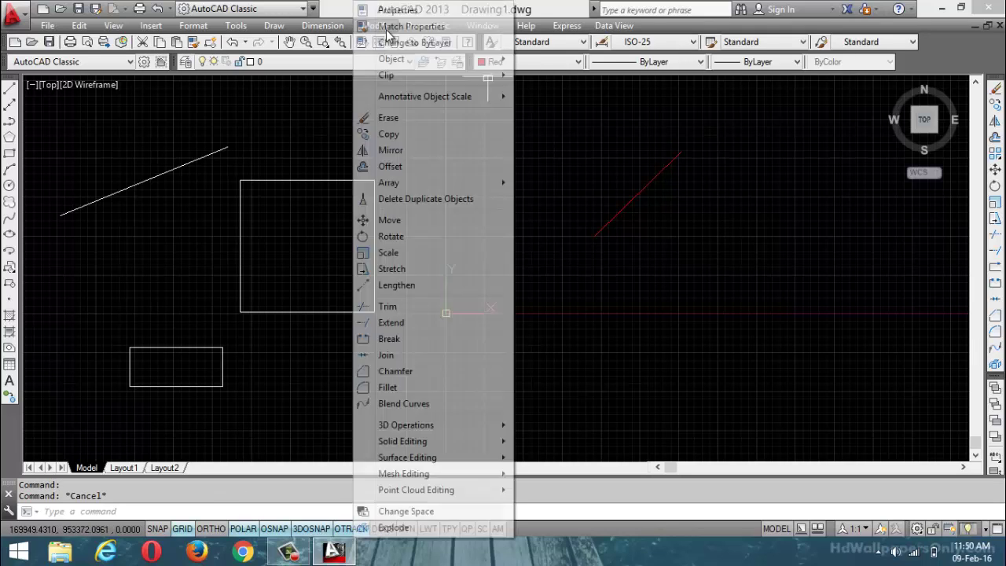
pyautogui.click(407, 32)
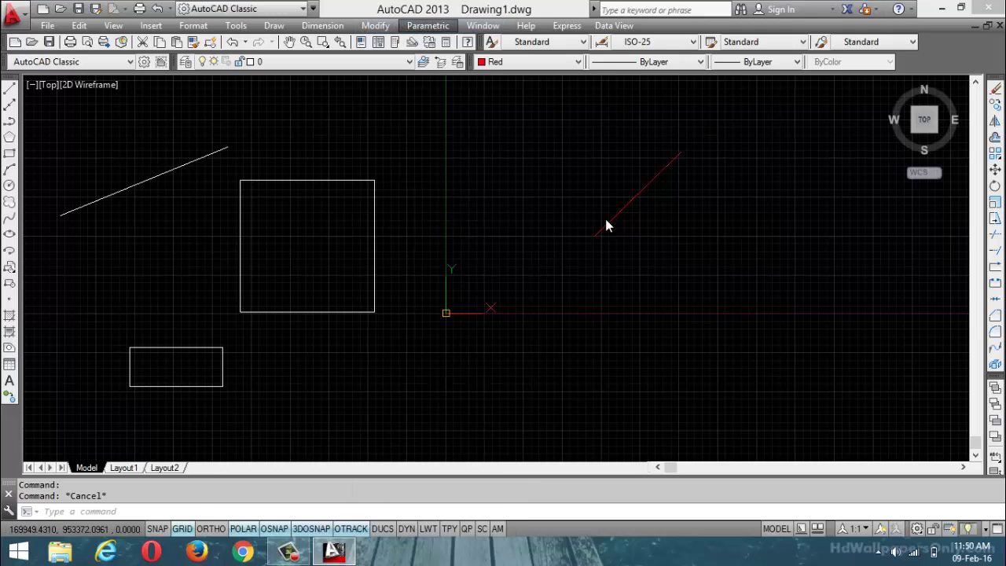
pyautogui.click(627, 207)
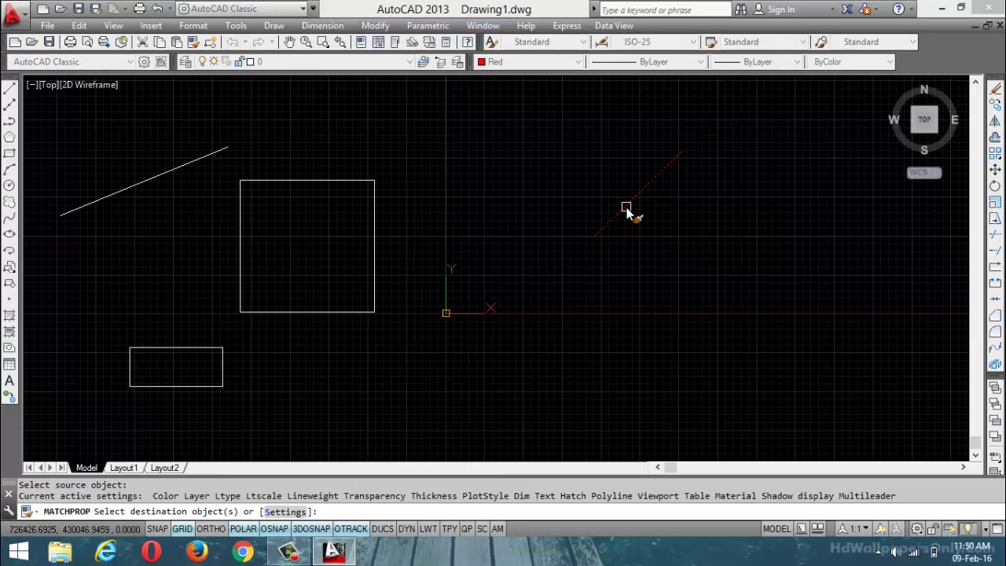
pyautogui.click(375, 250)
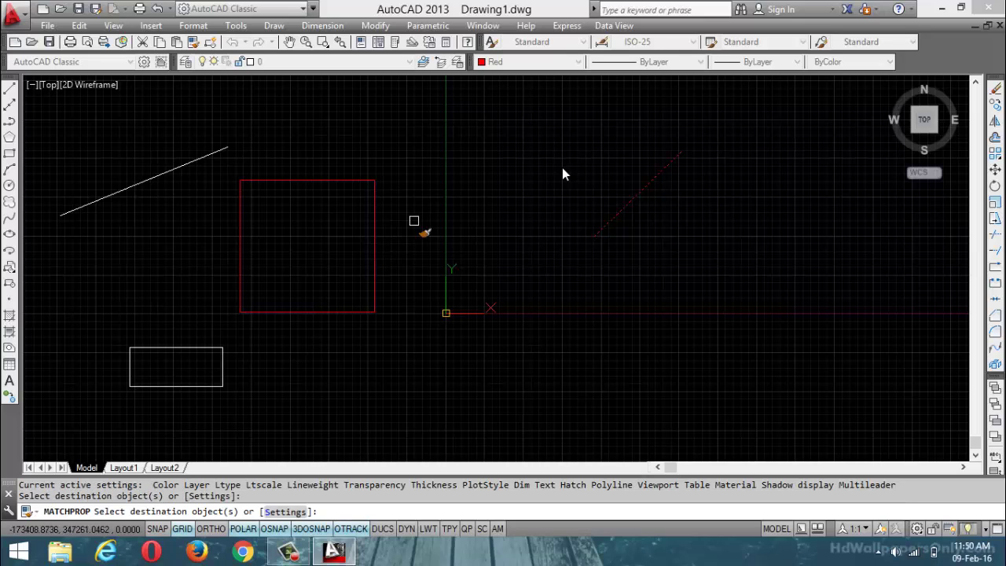
pyautogui.press('Return')
# Step: Repeat Match Properties from the red line onto the white slanted line and the small rectangle
pyautogui.press('Return')
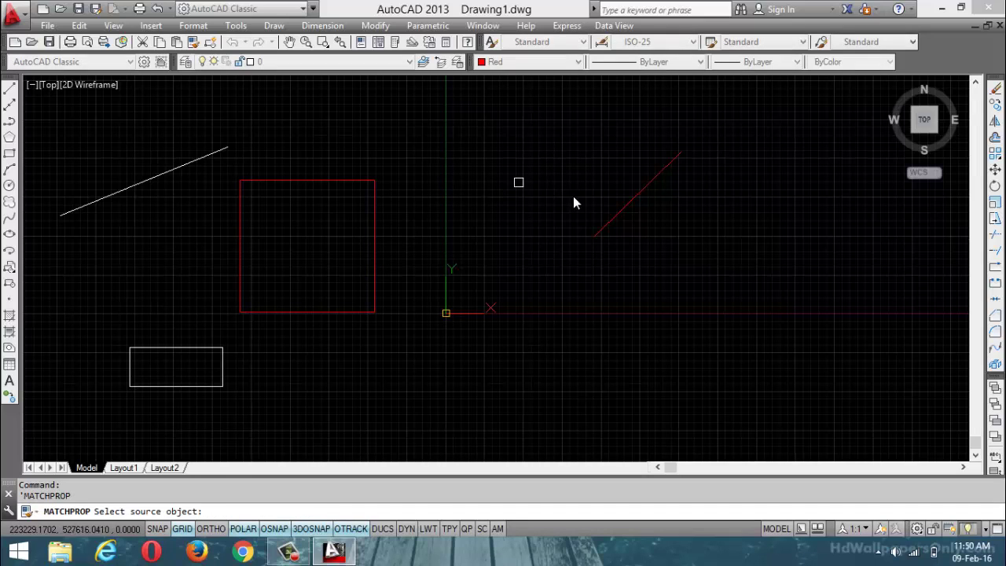
pyautogui.click(606, 224)
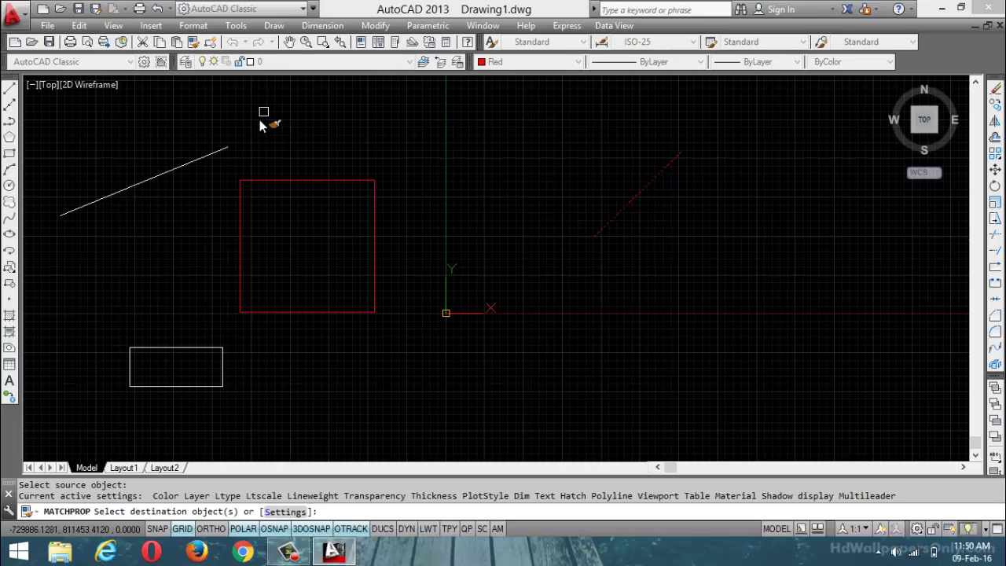
pyautogui.click(199, 163)
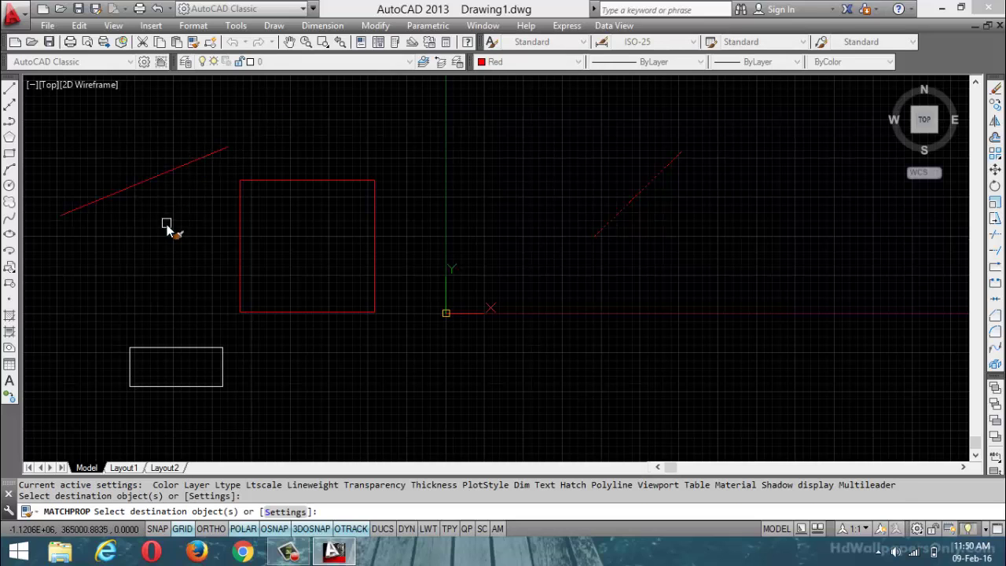
pyautogui.click(173, 347)
pyautogui.press('Return')
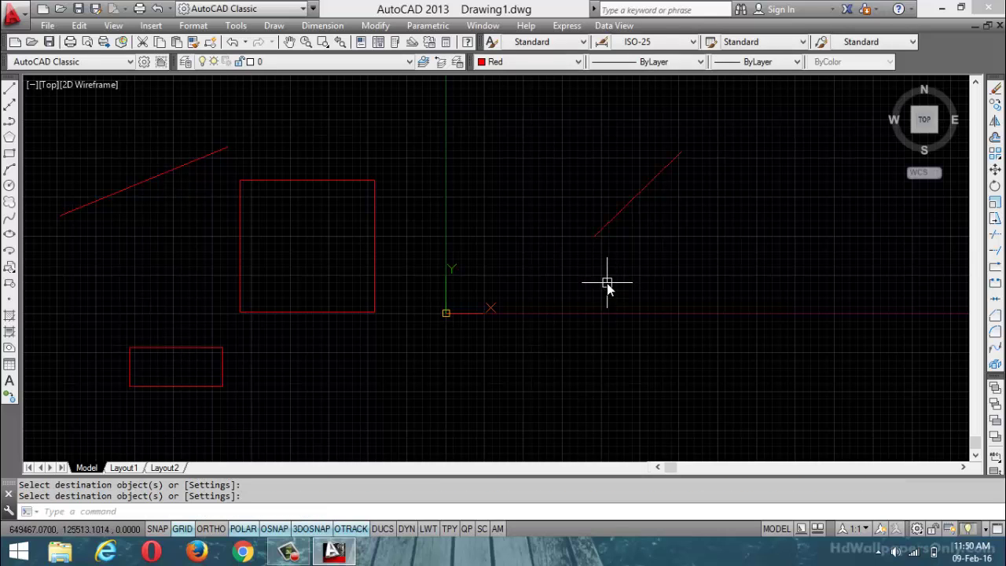
# Step: Set the current object color to Green and draw a longer slanted line below the red line right of the UCS icon
pyautogui.click(542, 62)
pyautogui.click(539, 124)
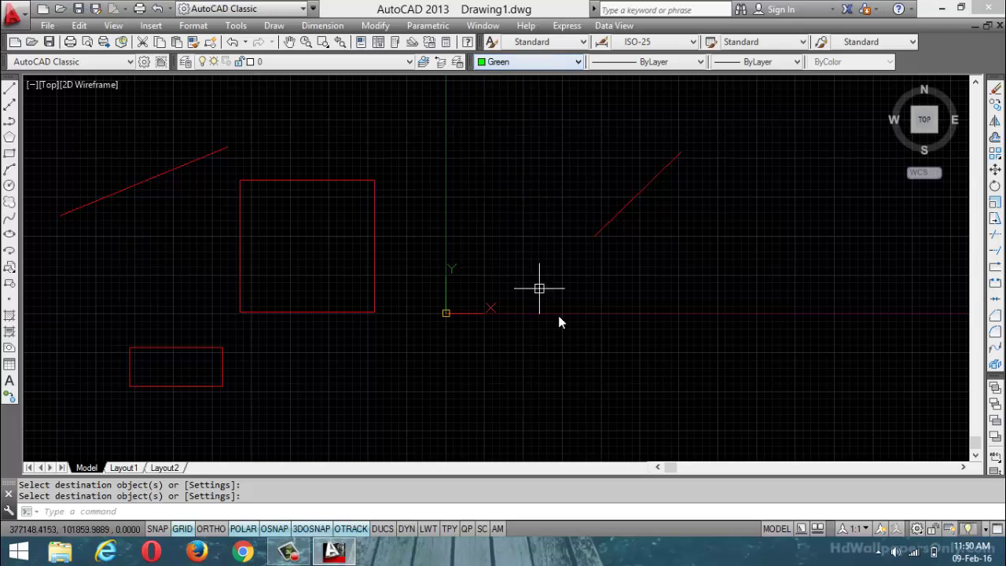
pyautogui.click(10, 88)
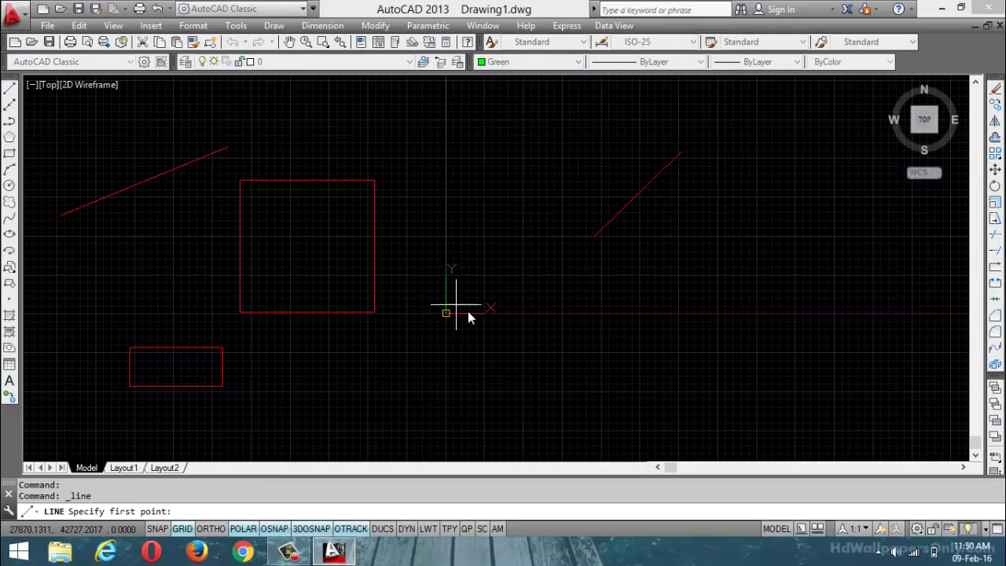
pyautogui.click(536, 312)
pyautogui.click(709, 198)
pyautogui.press('Escape')
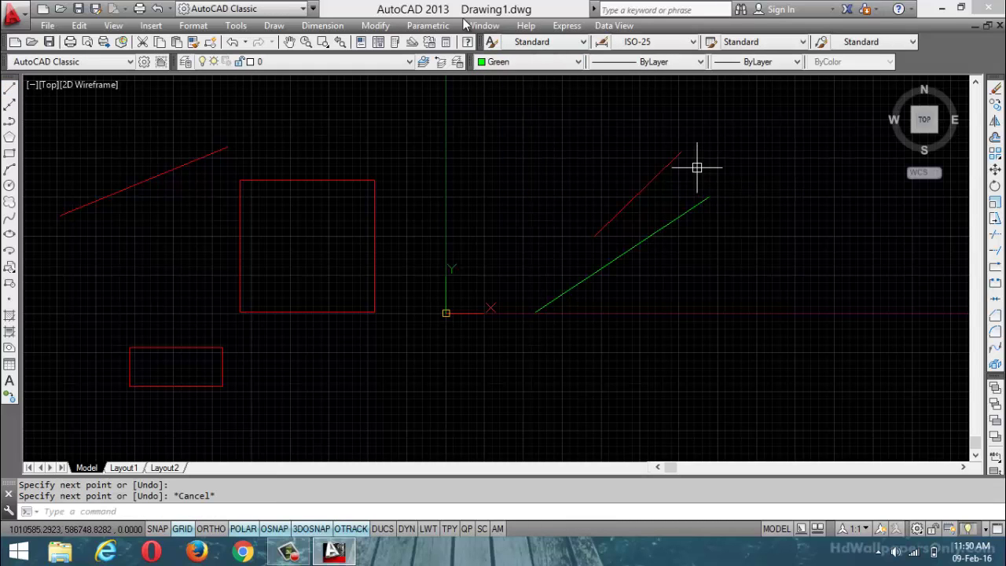
# Step: Match the green line's properties onto the small rectangle and end the command
pyautogui.click(375, 25)
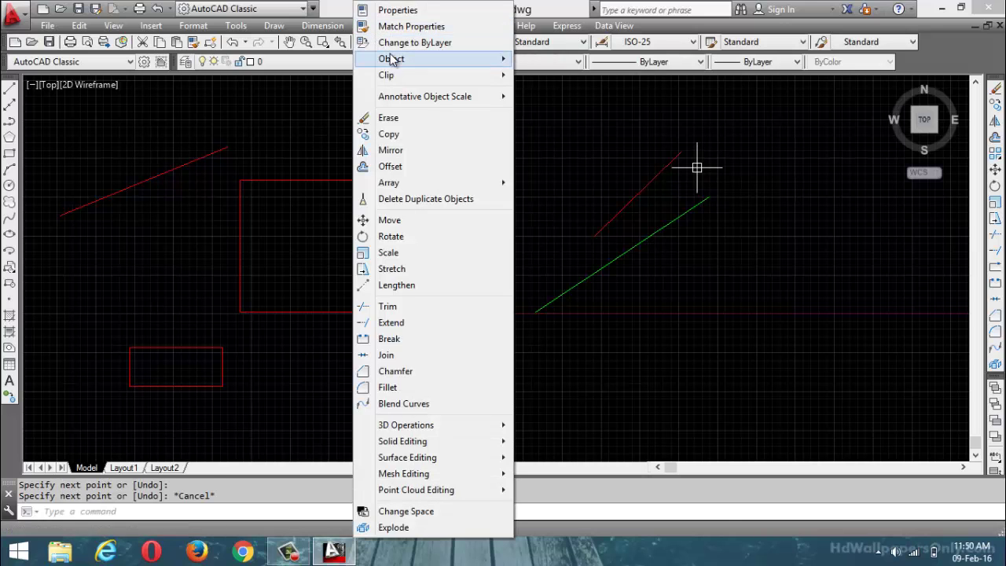
pyautogui.click(405, 26)
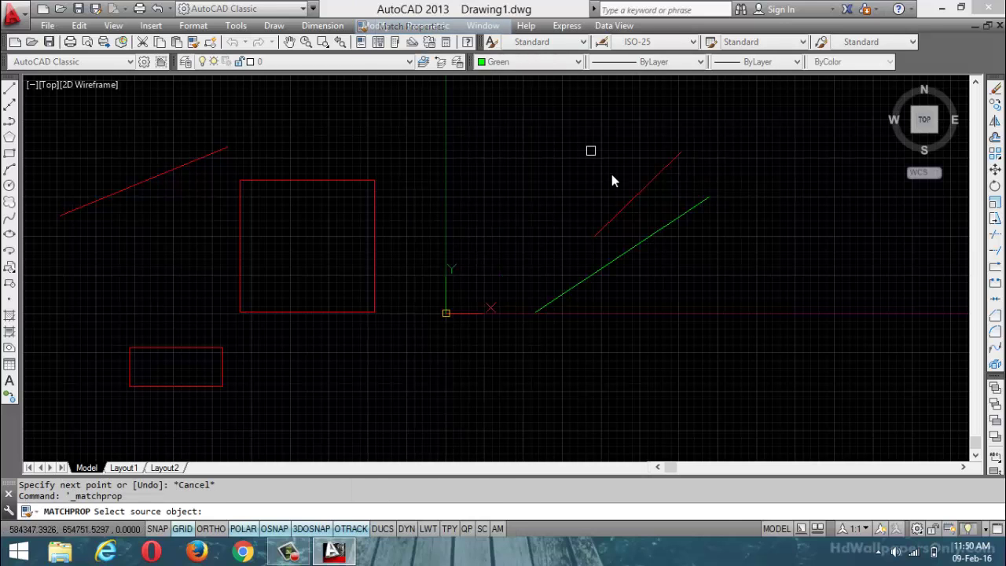
pyautogui.click(648, 242)
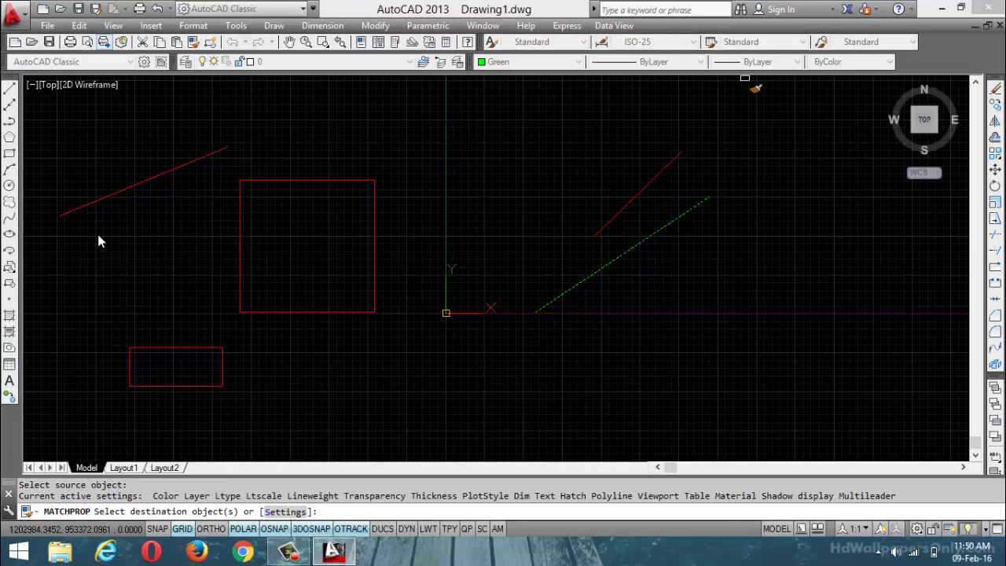
pyautogui.click(184, 346)
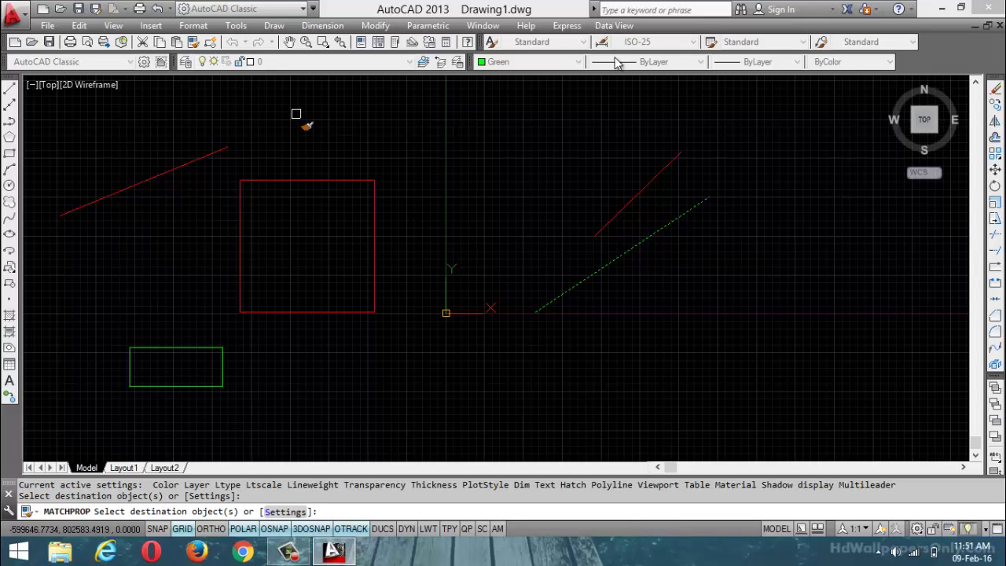
pyautogui.press('Escape')
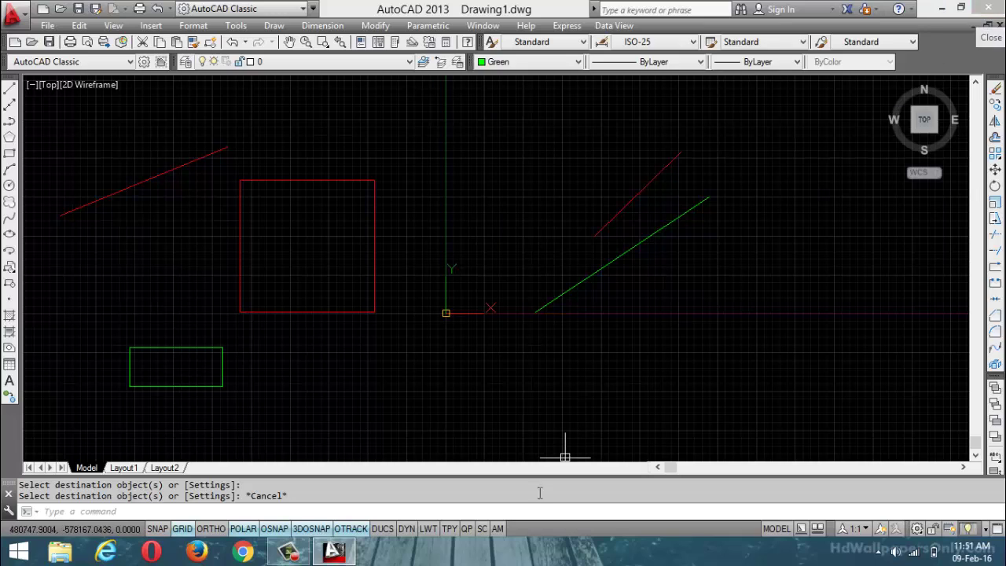
pyautogui.click(290, 554)
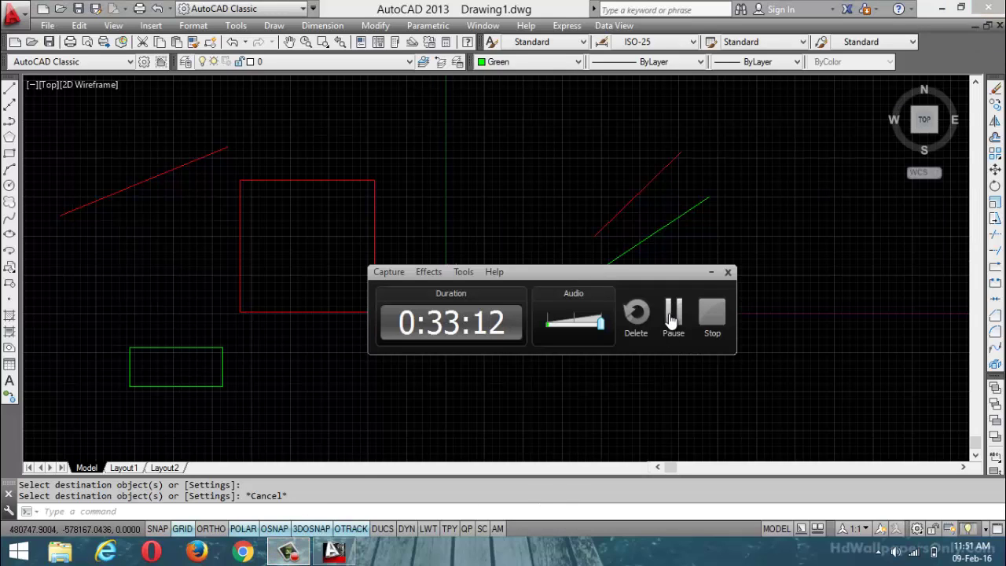